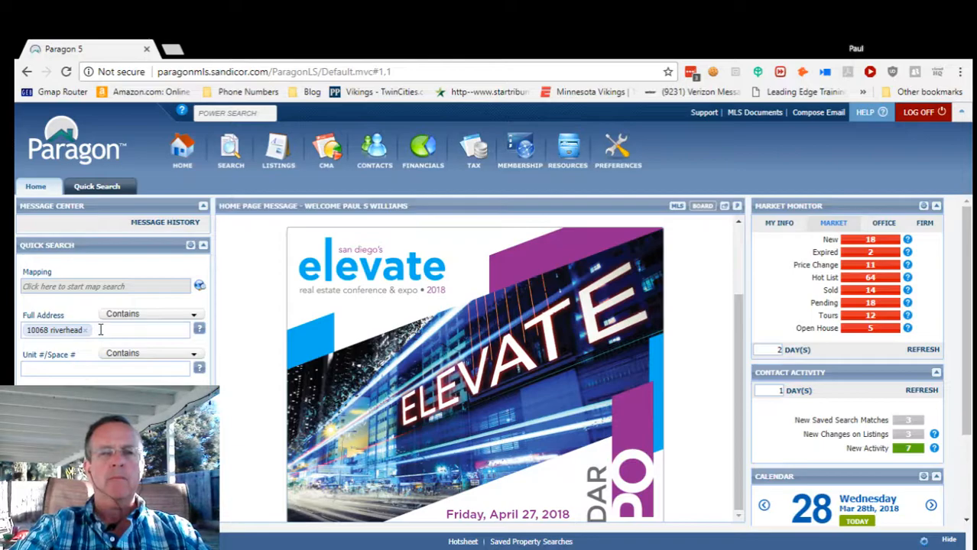
scroll(93, 369, down, 3)
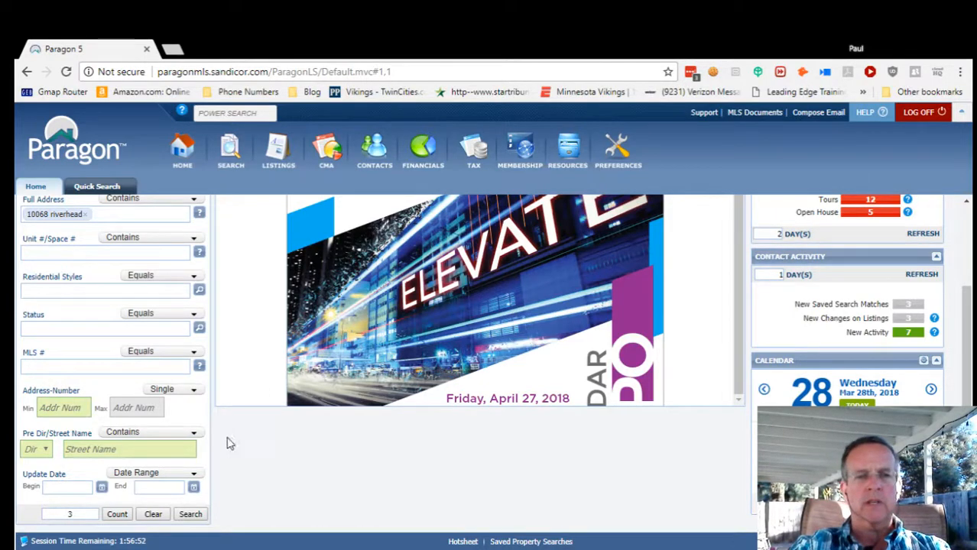
click(190, 515)
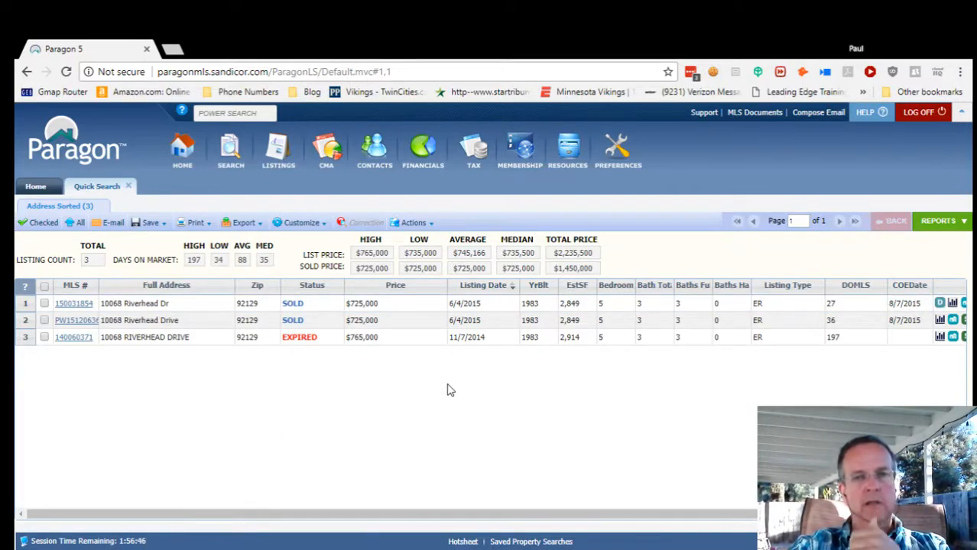
Open the full detail report of sold listing MLS 150031854 ($725,000).
double_click(467, 309)
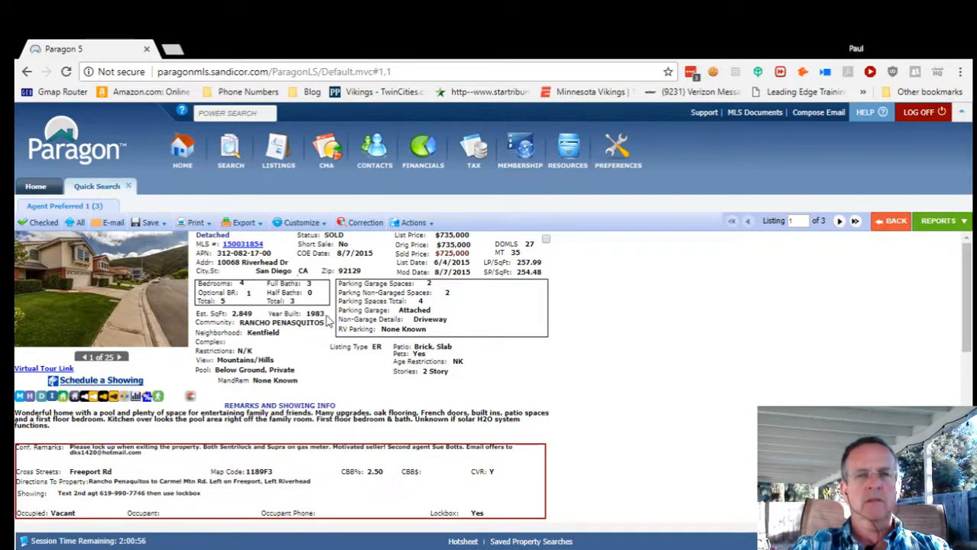
Create a blank RESIDENTIAL listing through Listings > Add Listing.
click(280, 153)
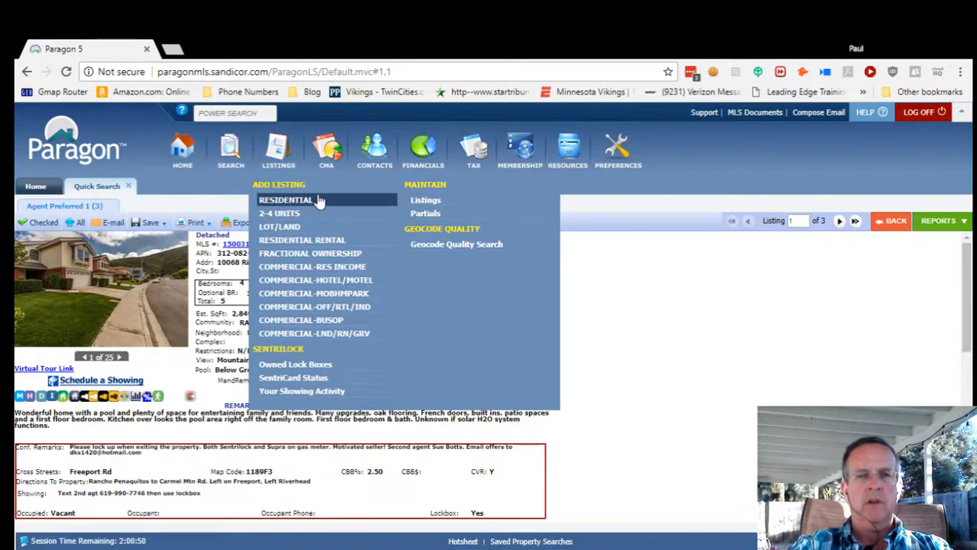
mouse_move(286, 165)
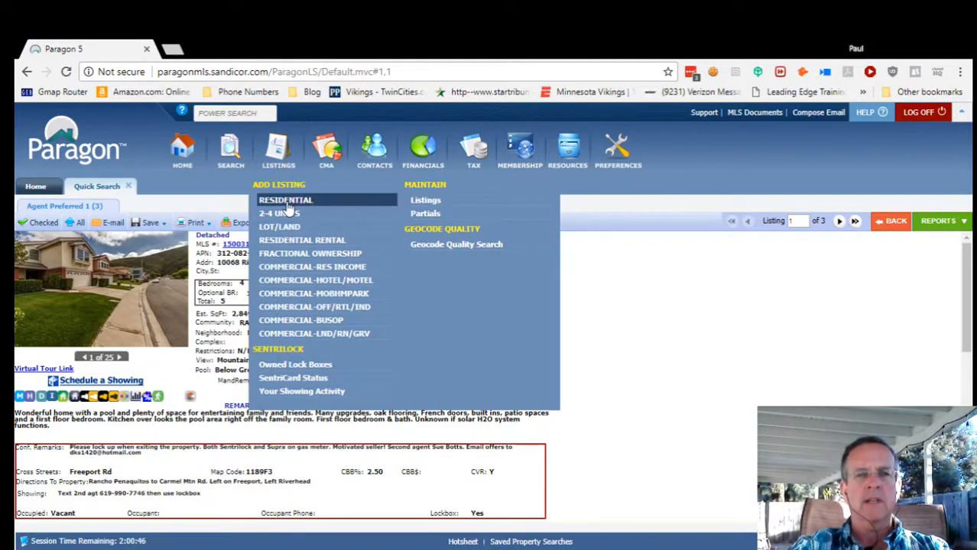
click(287, 203)
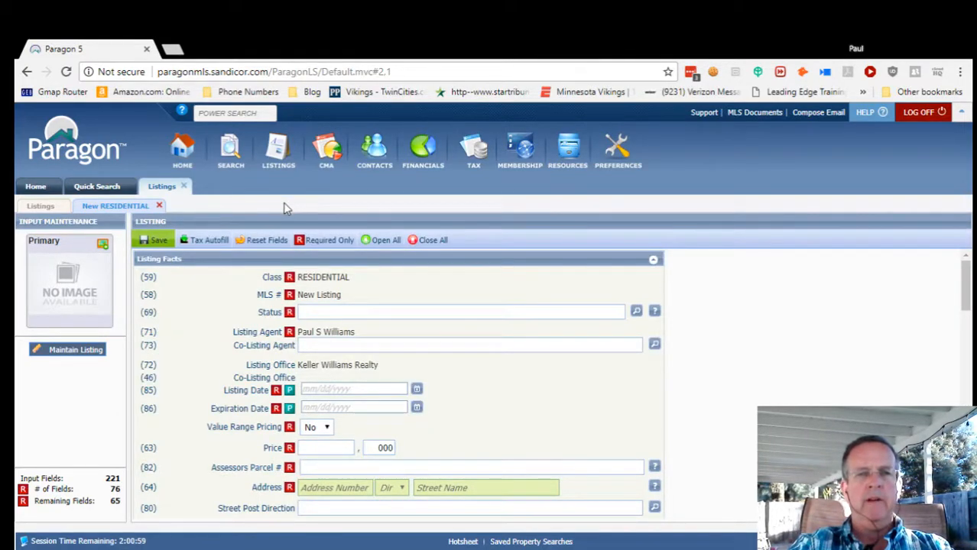
mouse_move(204, 240)
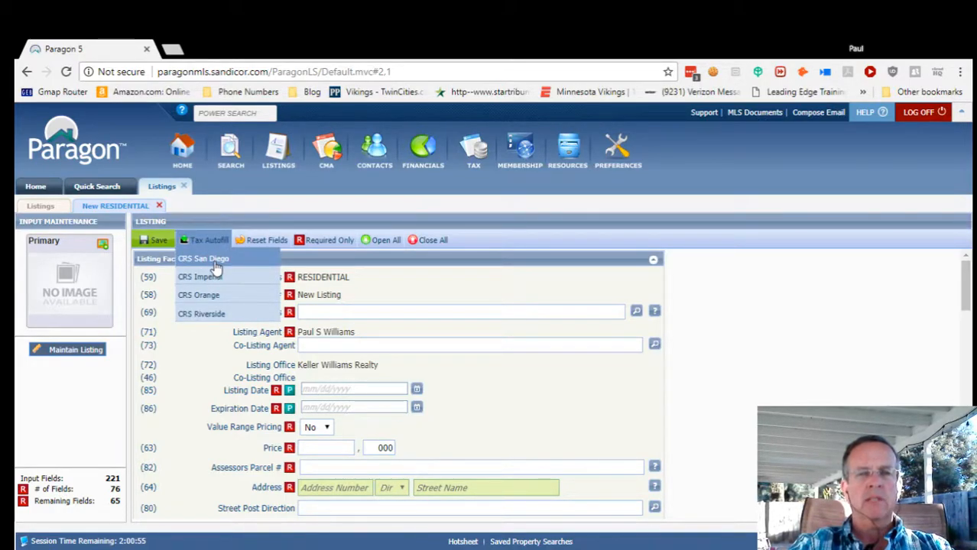
click(216, 263)
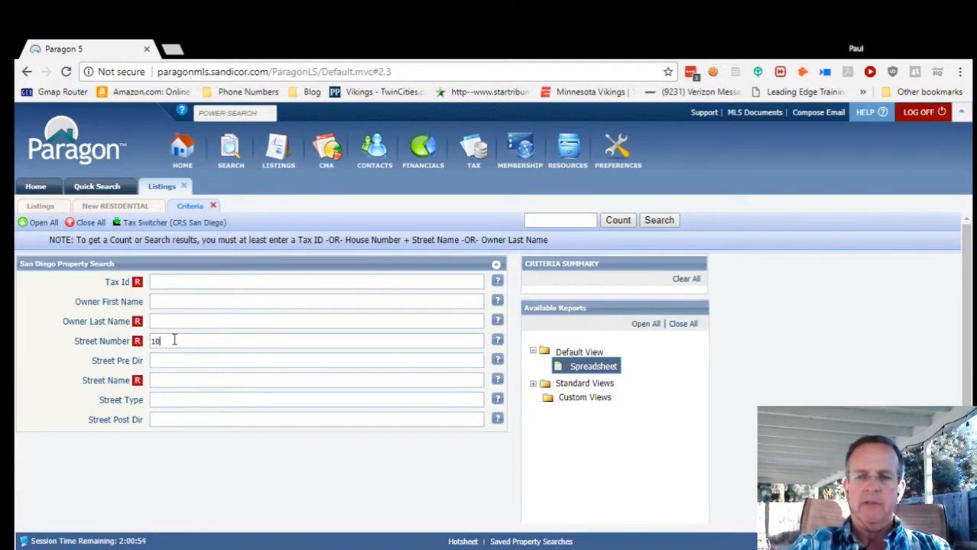
click(162, 380)
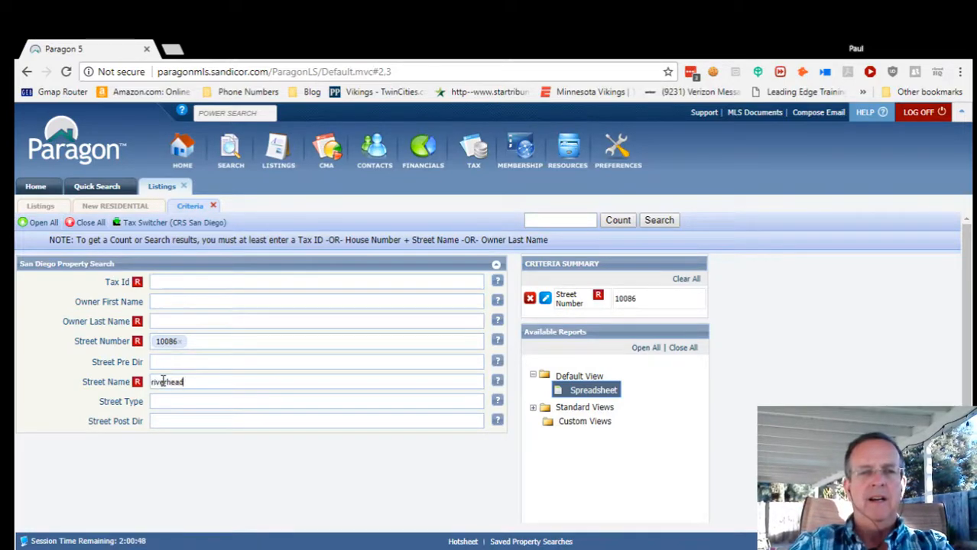
click(179, 341)
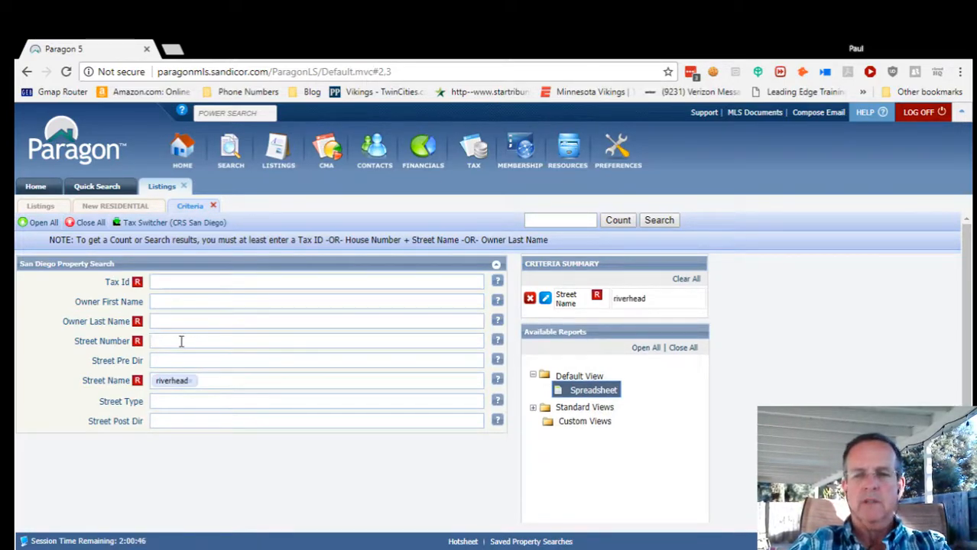
key(Tab)
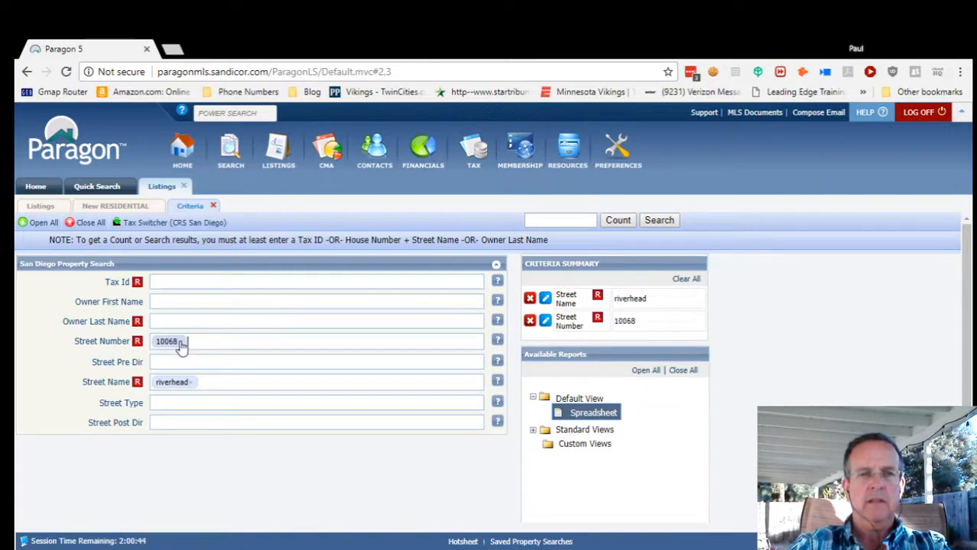
click(92, 188)
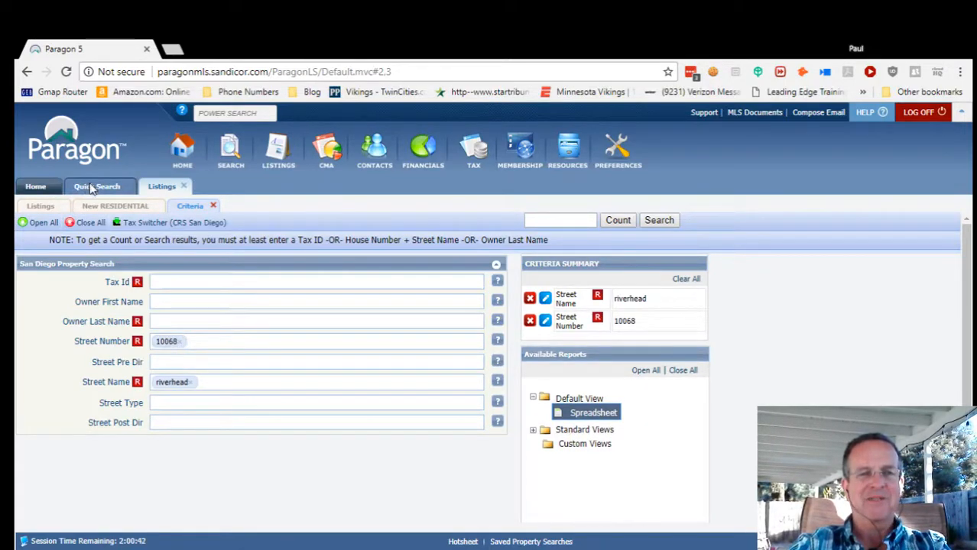
click(165, 189)
click(656, 221)
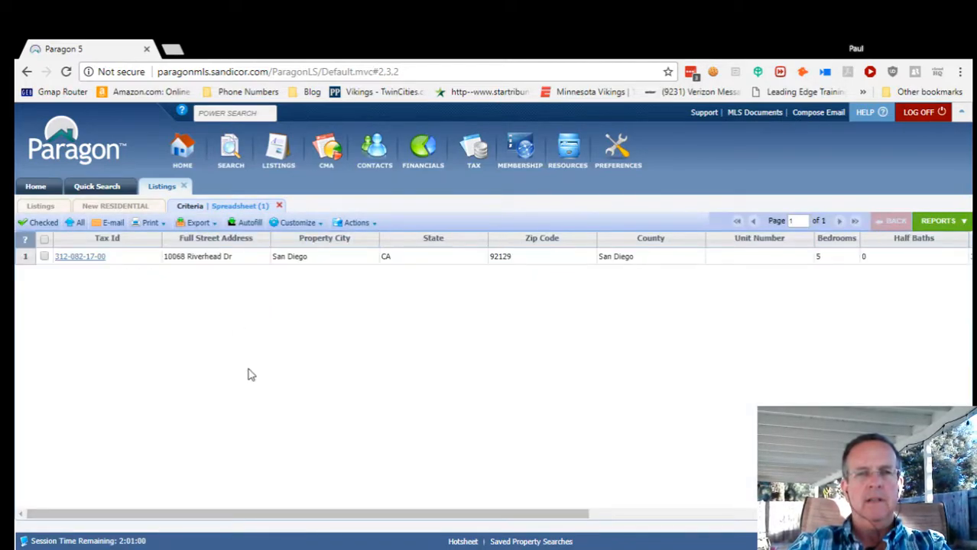
click(45, 258)
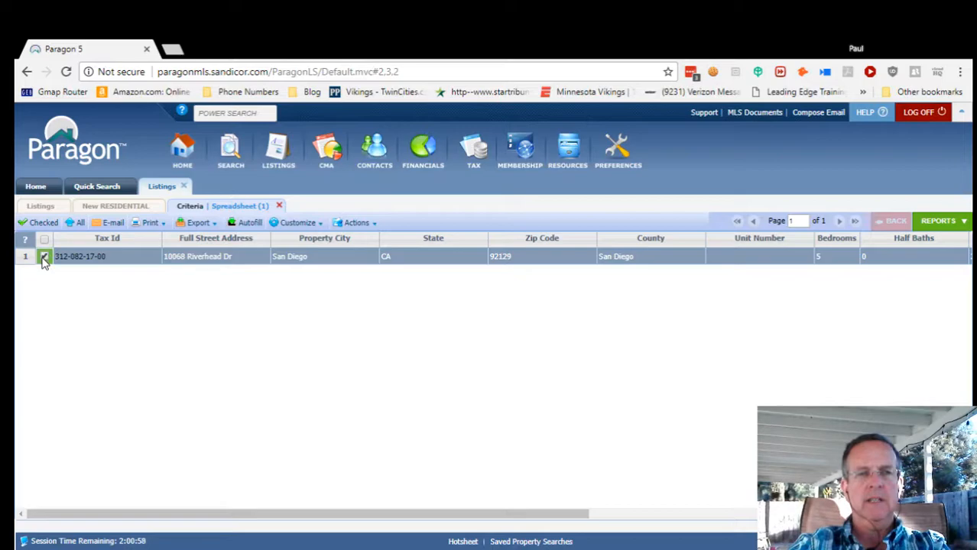
click(249, 224)
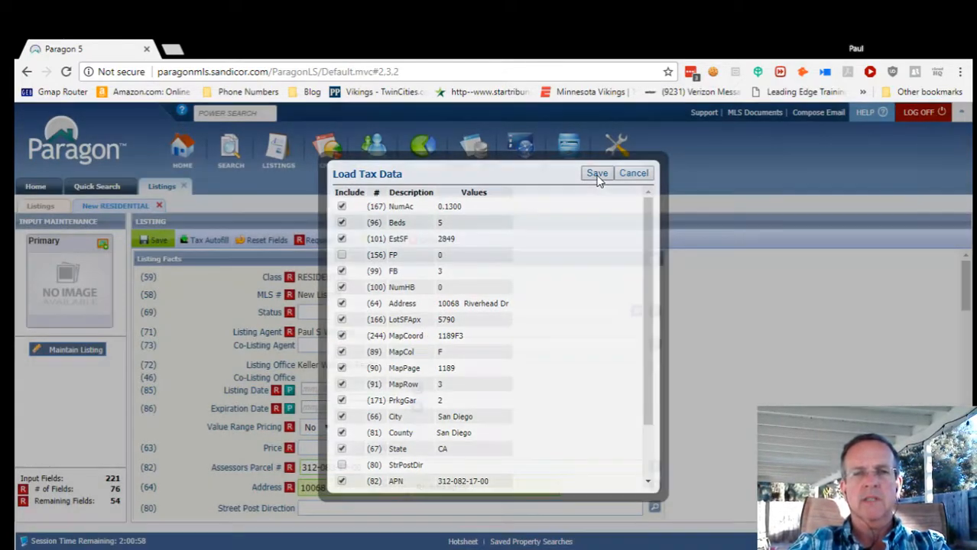
click(597, 175)
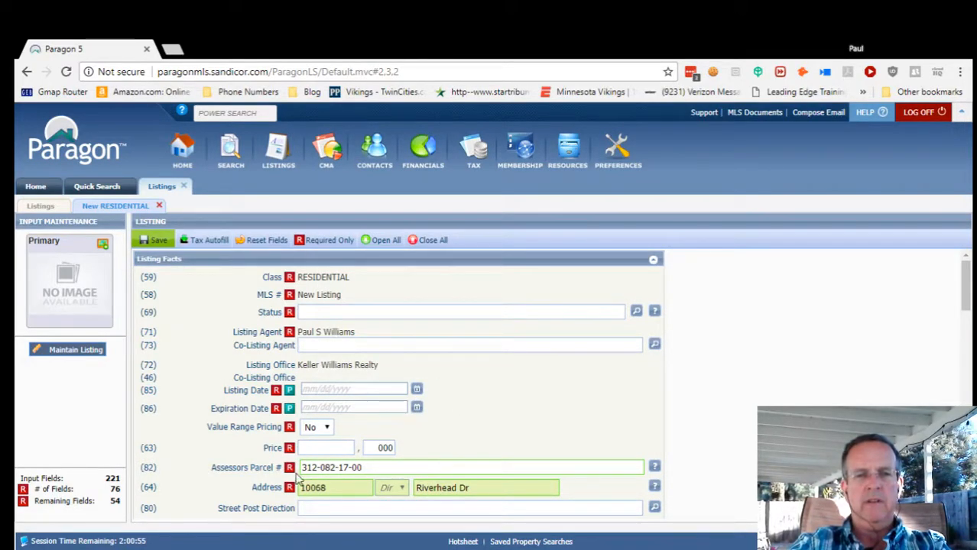
Pick March 28, 2018 as the listing date from the calendar.
click(336, 491)
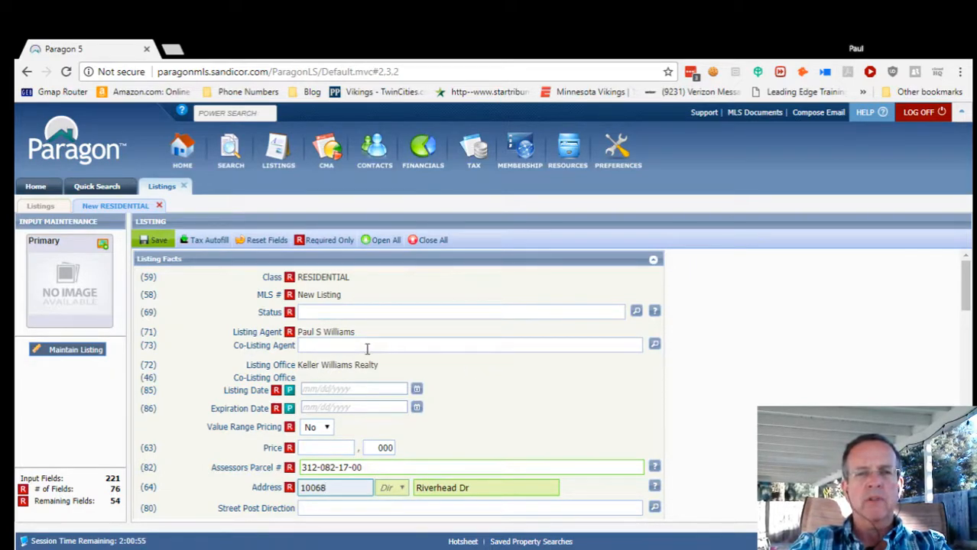
scroll(587, 384, down, 1)
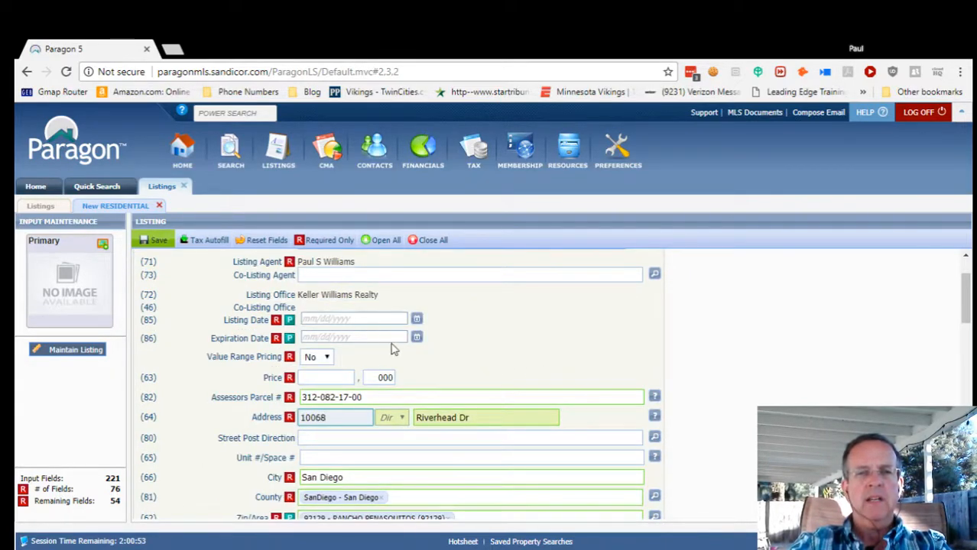
click(333, 321)
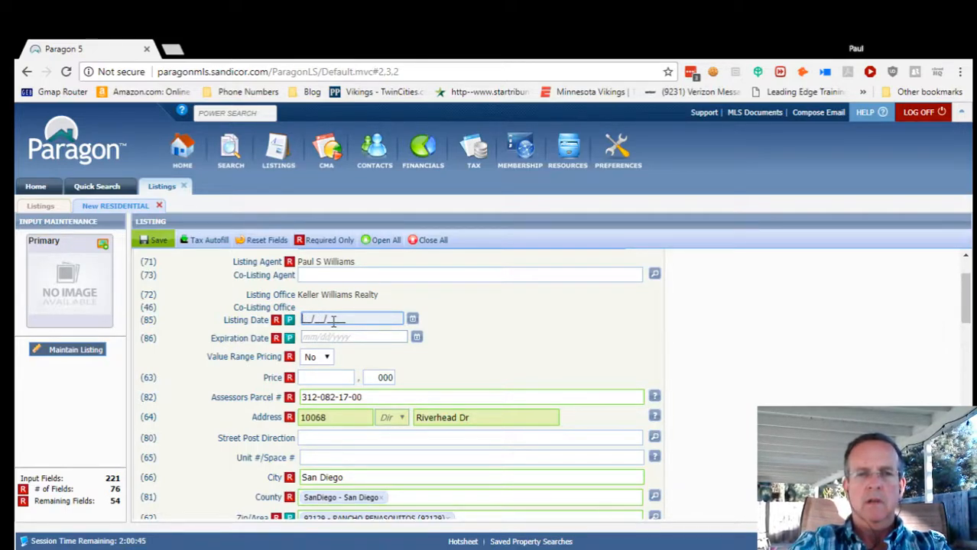
click(414, 318)
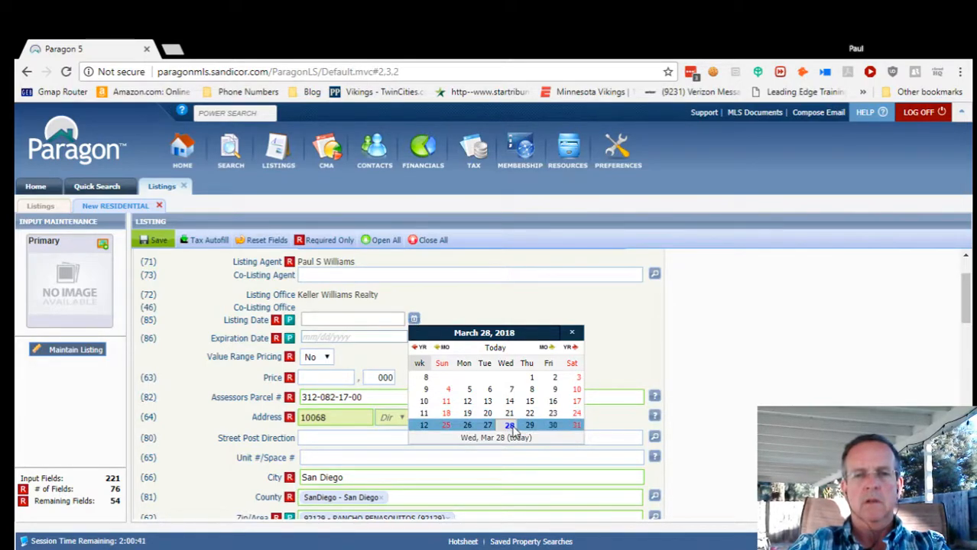
click(510, 427)
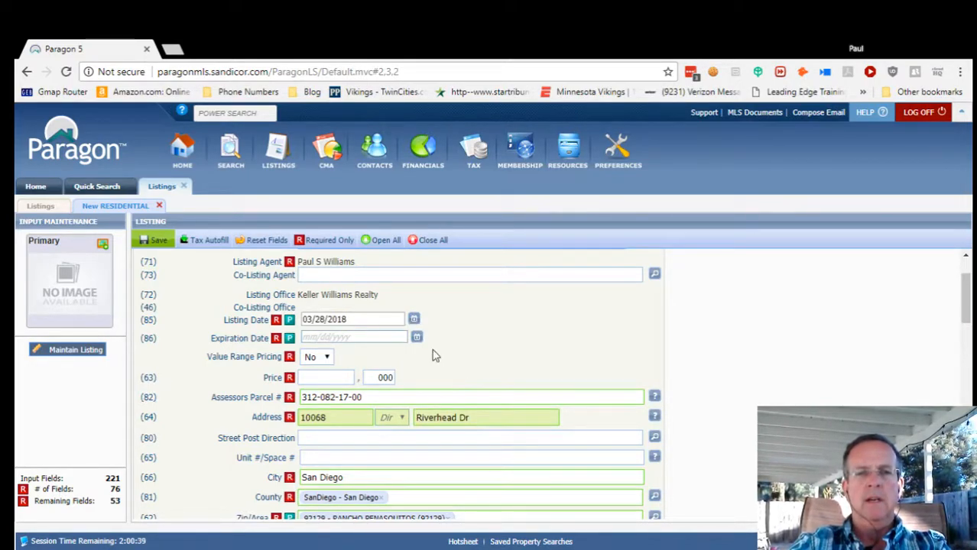
Enter 12/31/2018 as the listing's expiration date.
click(418, 339)
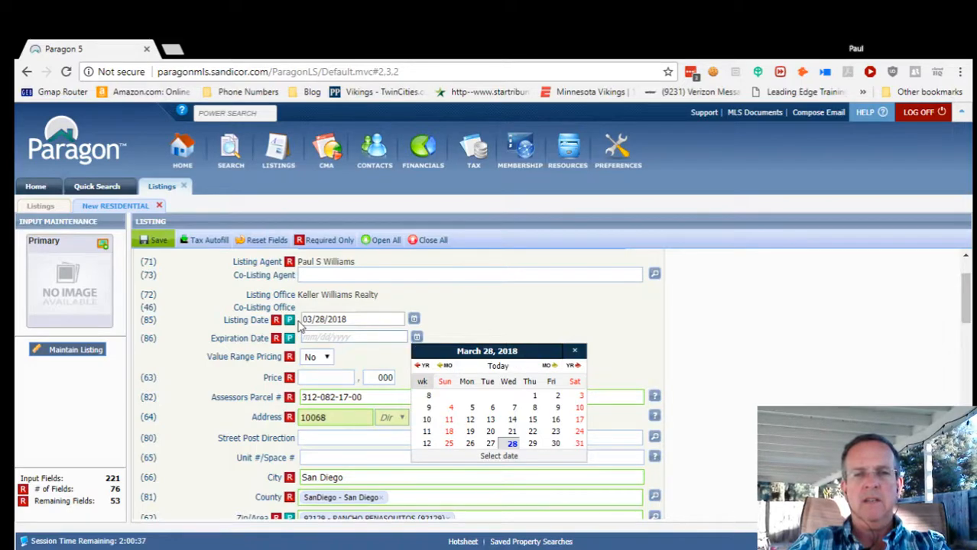
click(325, 340)
click(313, 339)
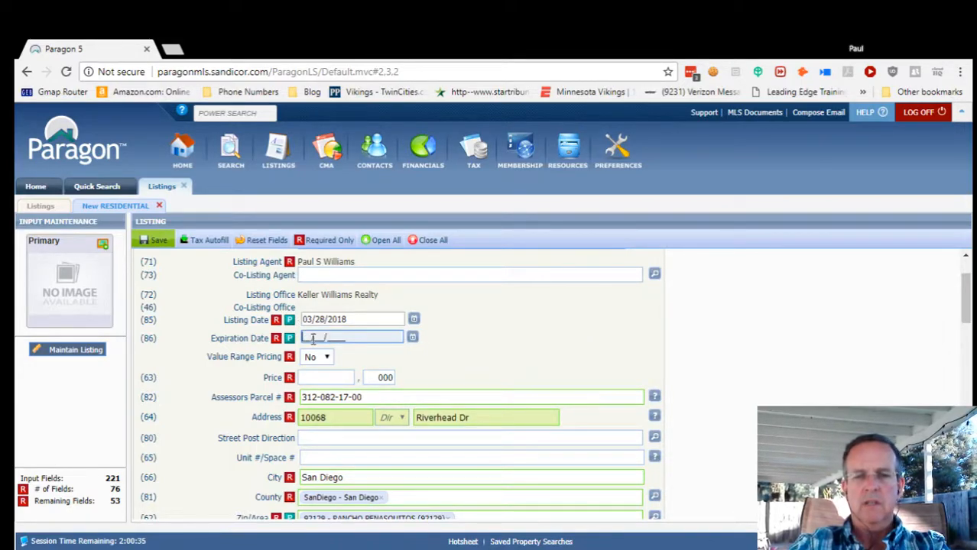
text(12/31/2018)
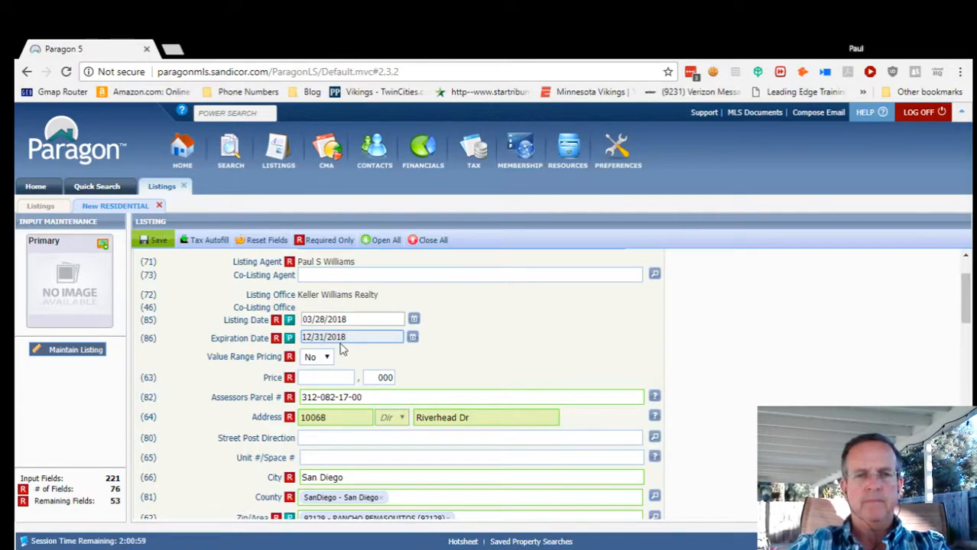
click(528, 363)
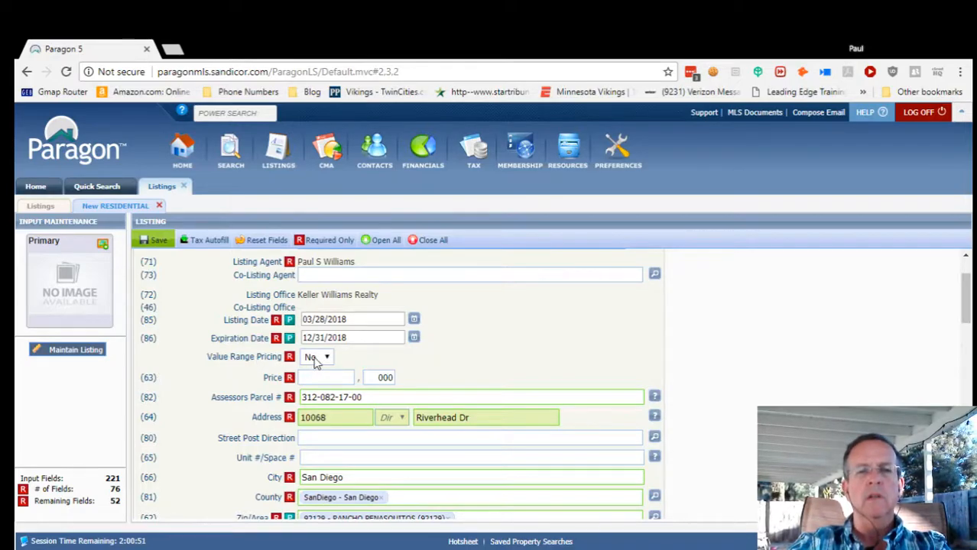
scroll(251, 372, down, 1)
click(333, 307)
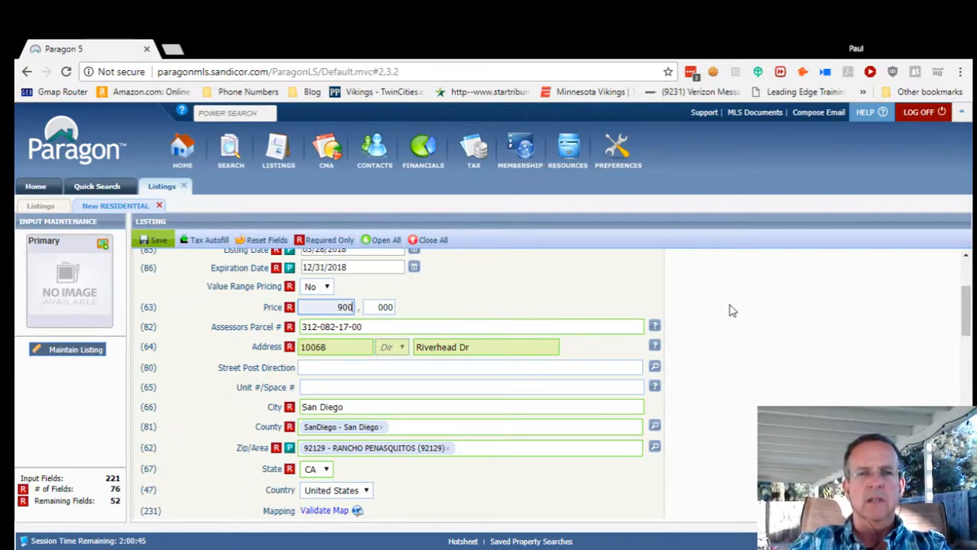
click(418, 327)
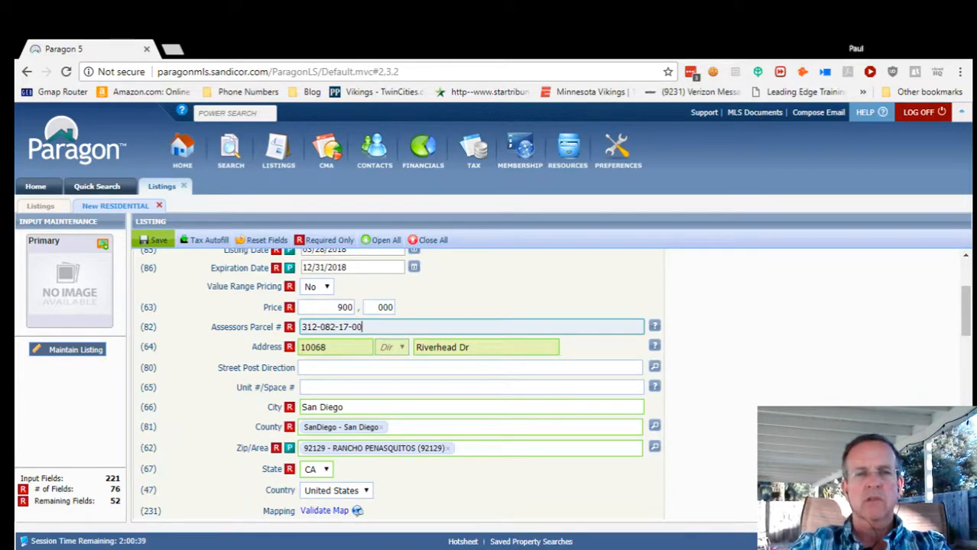
scroll(428, 382, down, 1)
scroll(411, 373, down, 1)
scroll(411, 373, up, 2)
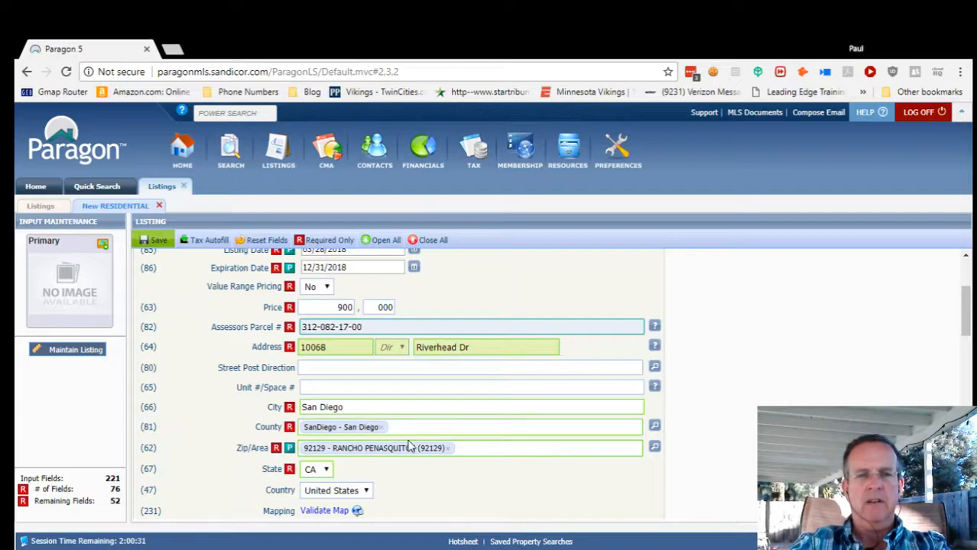
scroll(475, 459, down, 1)
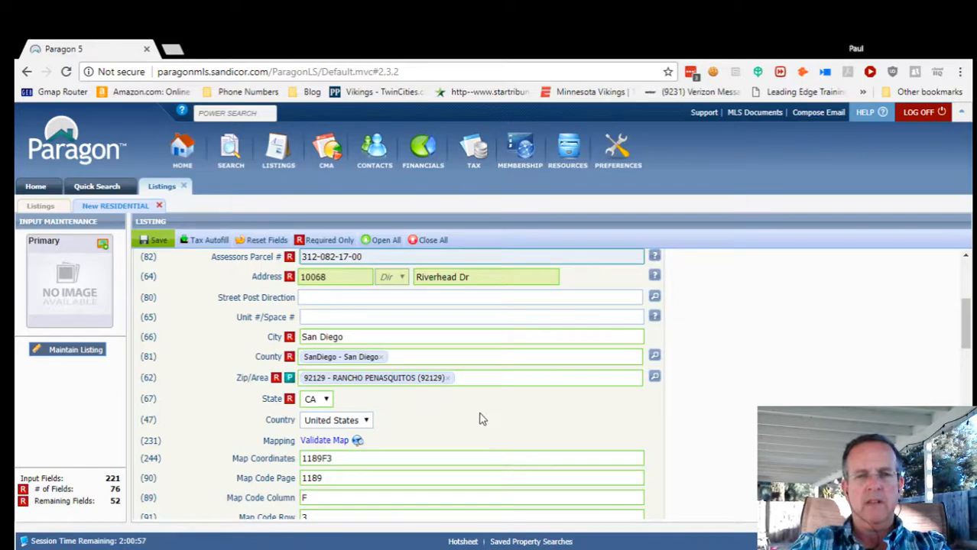
scroll(461, 420, down, 1)
scroll(459, 416, down, 1)
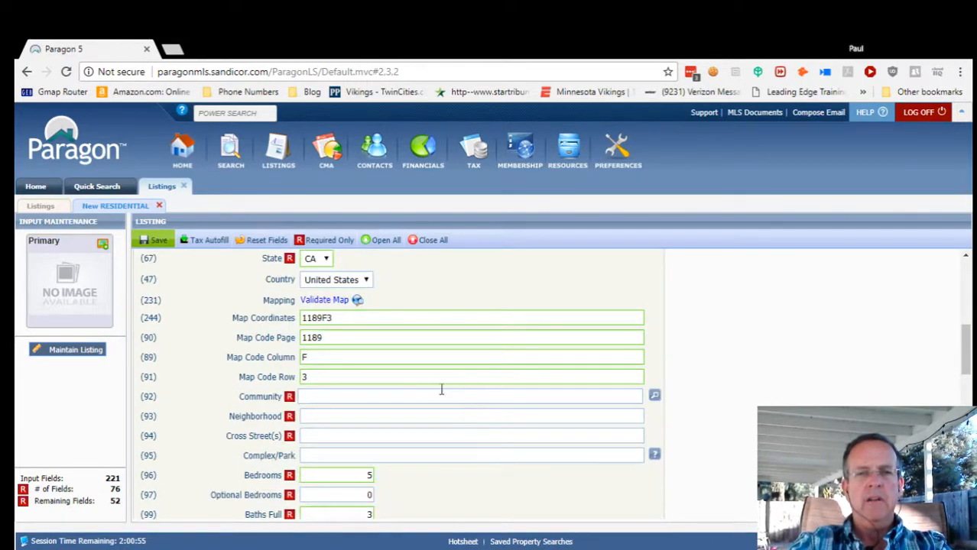
Zoom the geocode map in, drag the red marker onto the house, and save the coordinates.
click(324, 303)
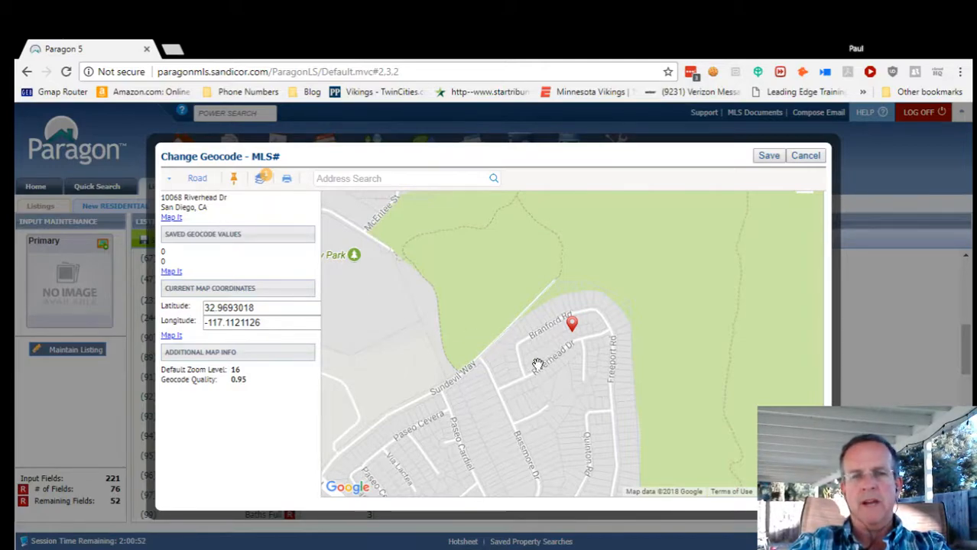
scroll(559, 356, up, 1)
scroll(559, 356, up, 1)
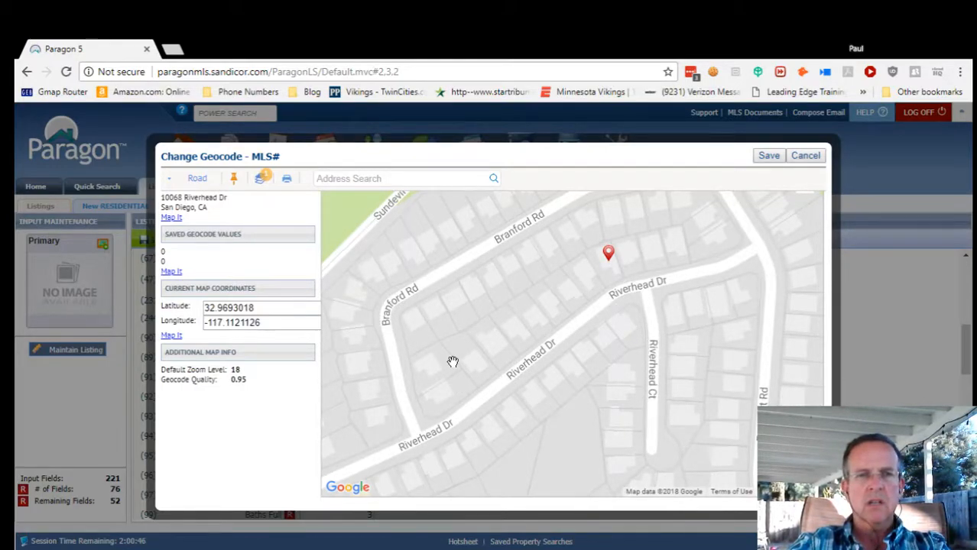
click(198, 180)
click(241, 218)
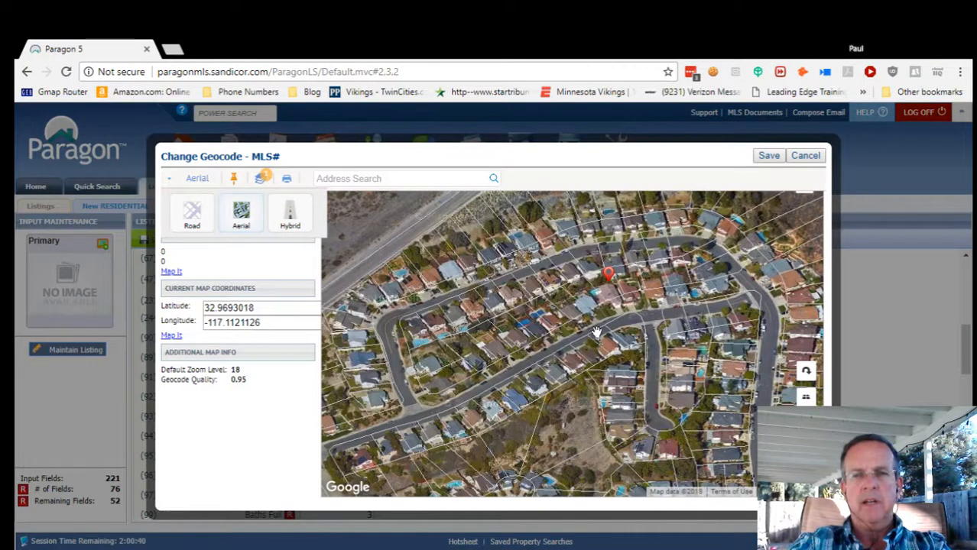
scroll(597, 333, up, 1)
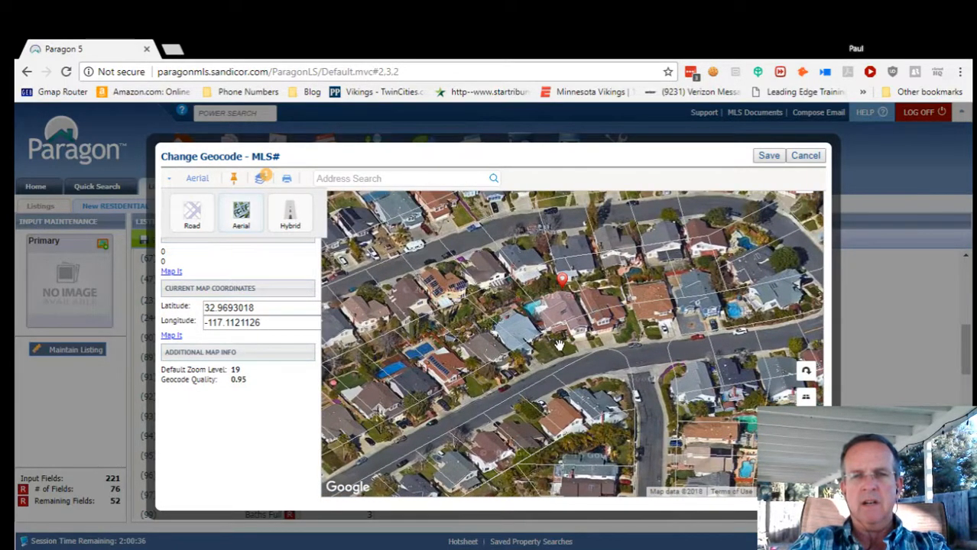
scroll(560, 345, up, 1)
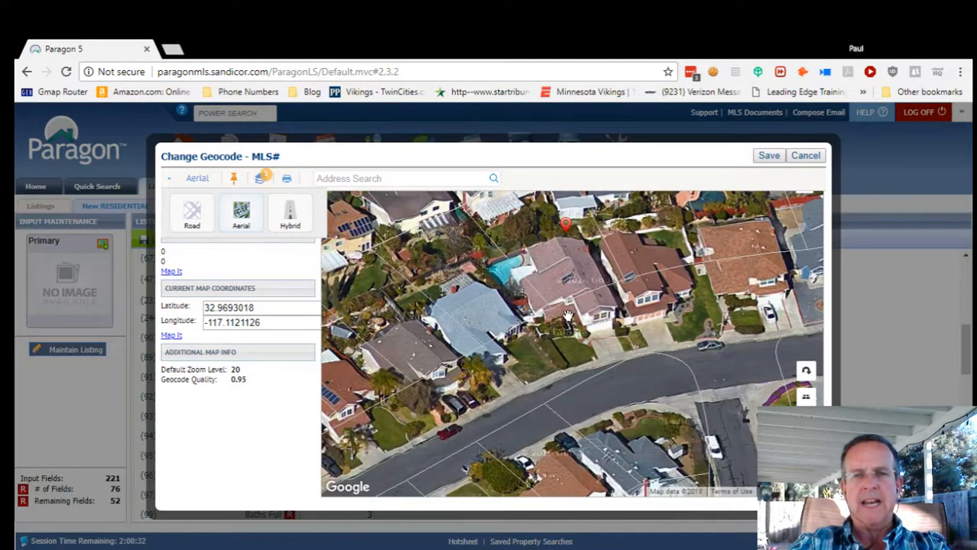
click(192, 215)
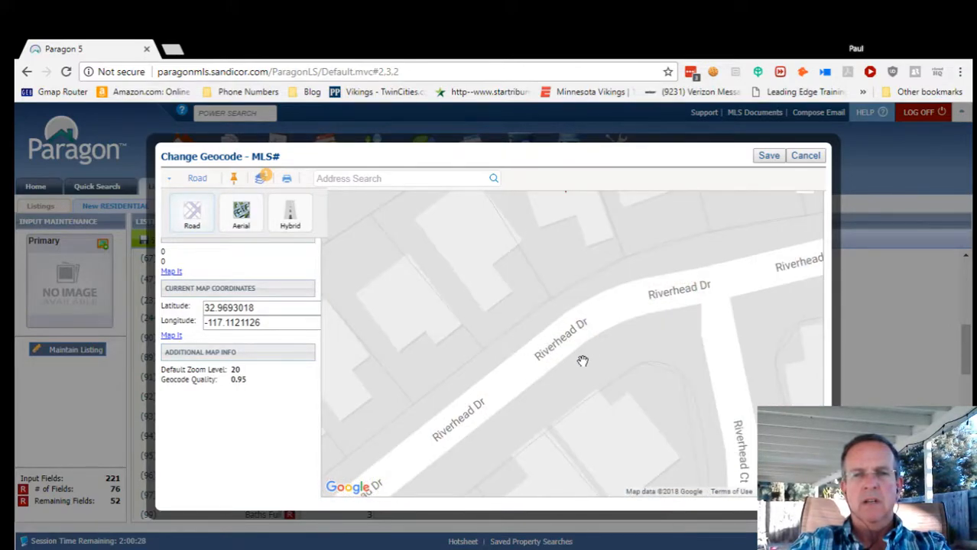
scroll(572, 329, down, 1)
scroll(572, 329, down, 1)
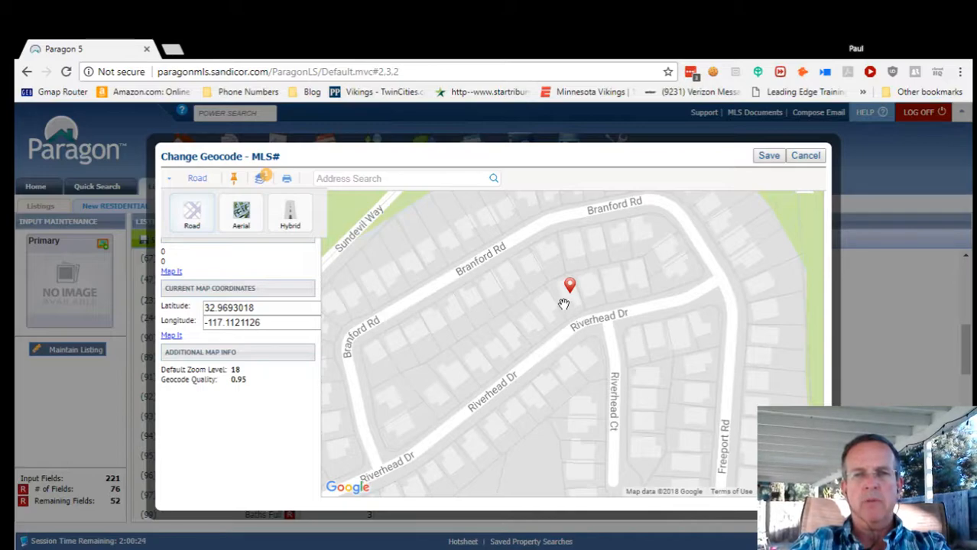
mouse_move(572, 297)
mouse_down()
mouse_move(551, 298)
mouse_move(480, 364)
mouse_move(541, 327)
mouse_move(570, 291)
mouse_up()
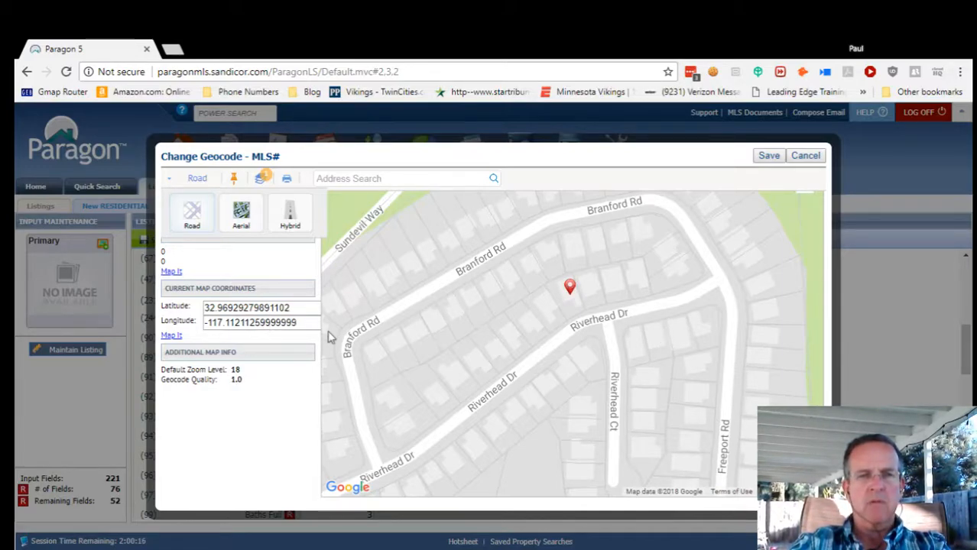
click(769, 158)
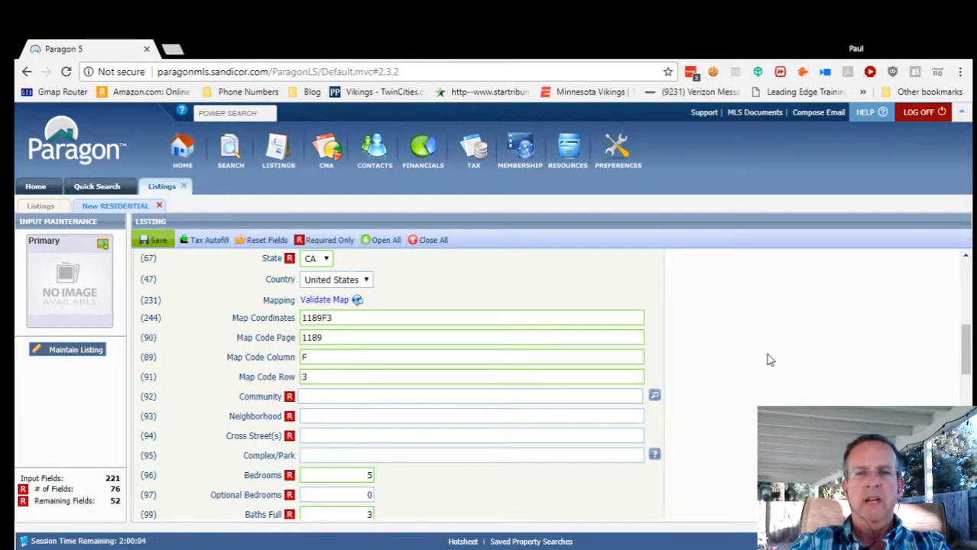
Scroll to Community (field 92) and open its lookup of 115 communities.
scroll(736, 377, down, 2)
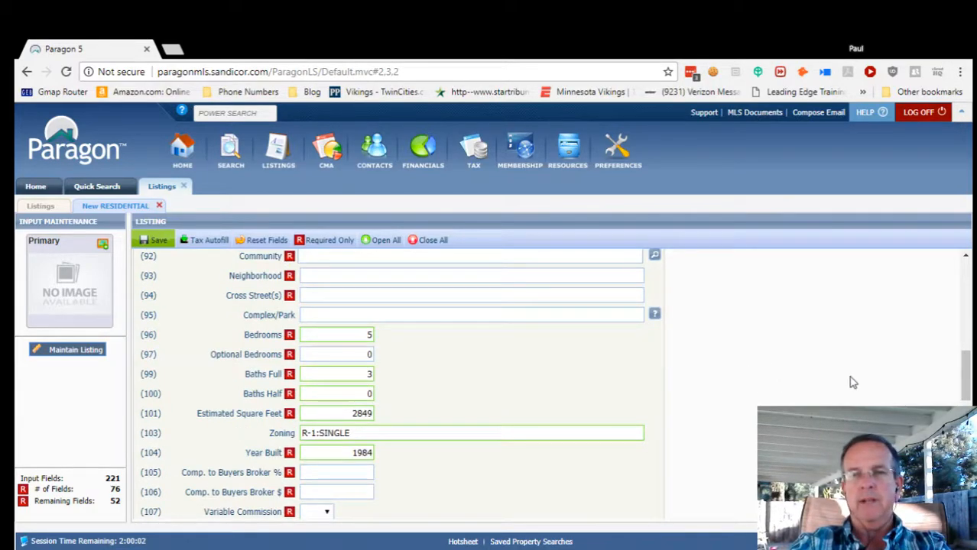
drag(966, 371, 965, 353)
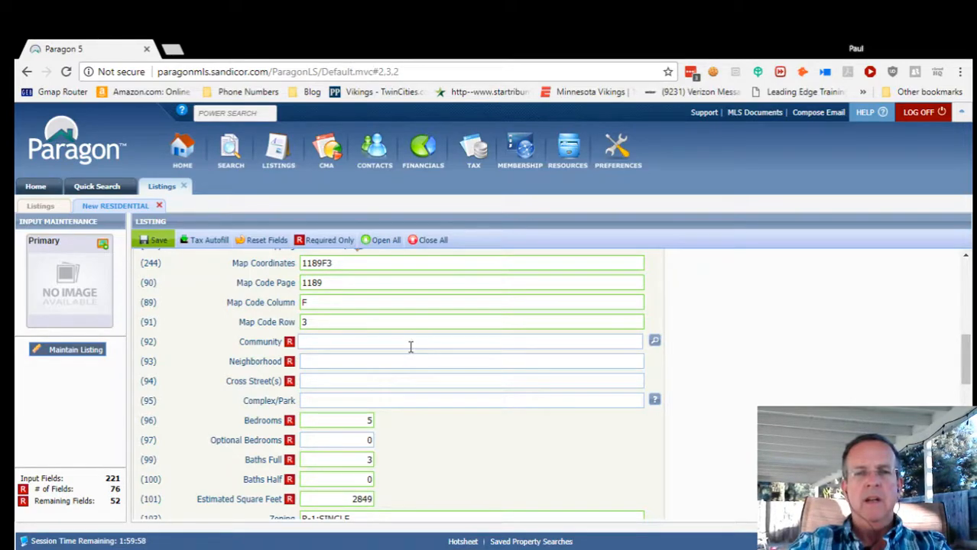
click(655, 342)
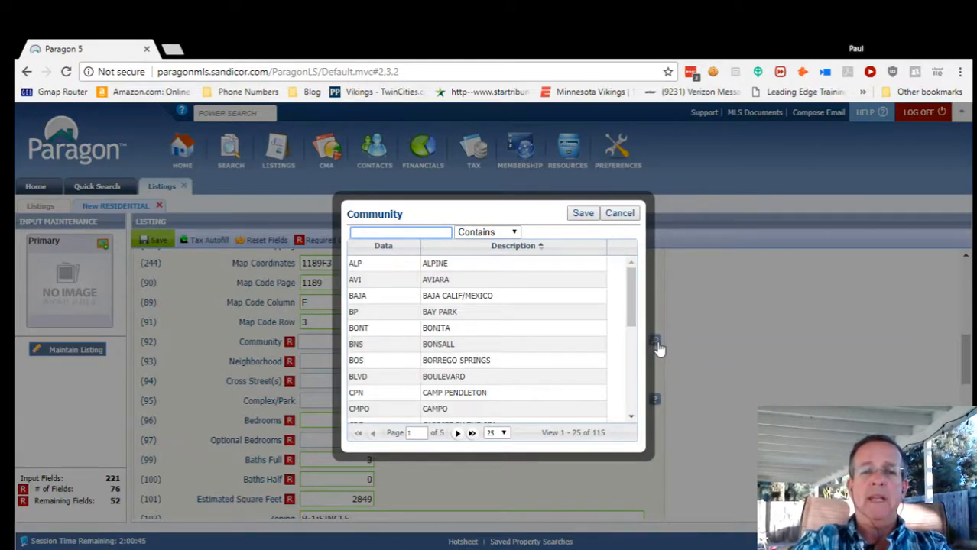
Search for Rancho Penasquitos and save RP - RANCHO PENASQUITOS as the Community.
text(P)
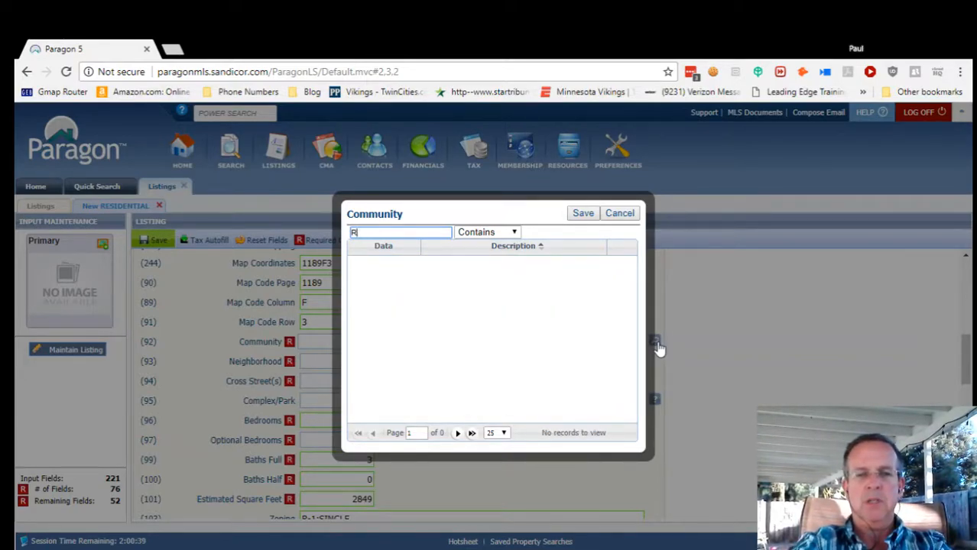
text(ancho p)
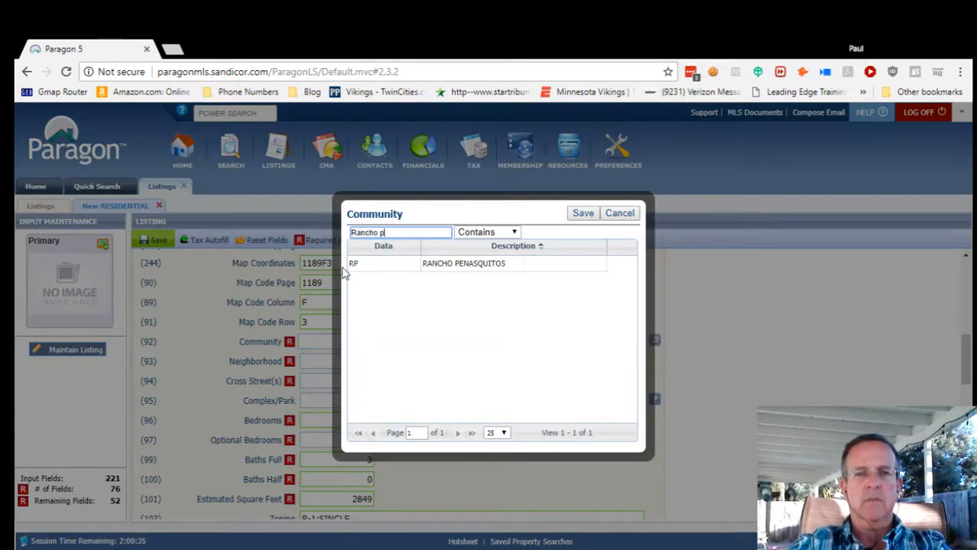
click(359, 268)
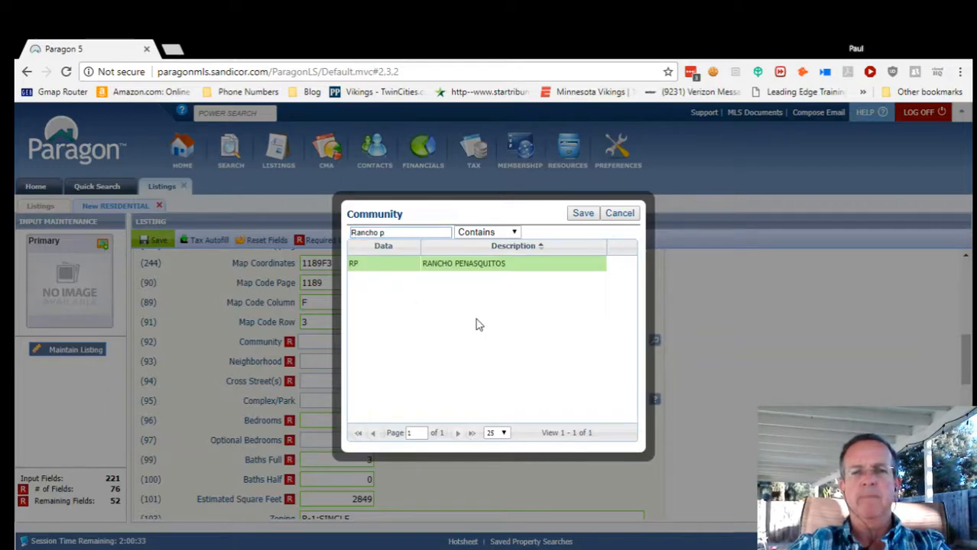
click(587, 218)
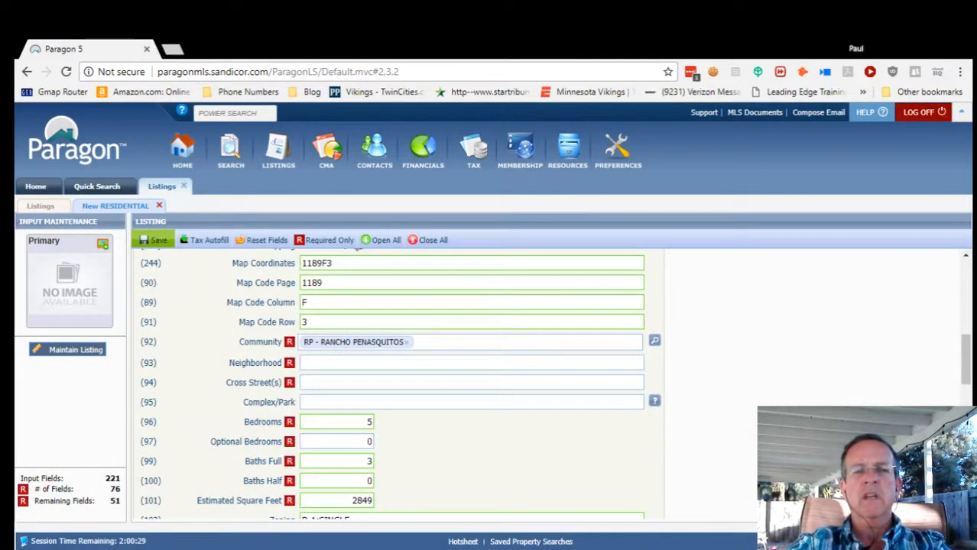
scroll(397, 382, down, 1)
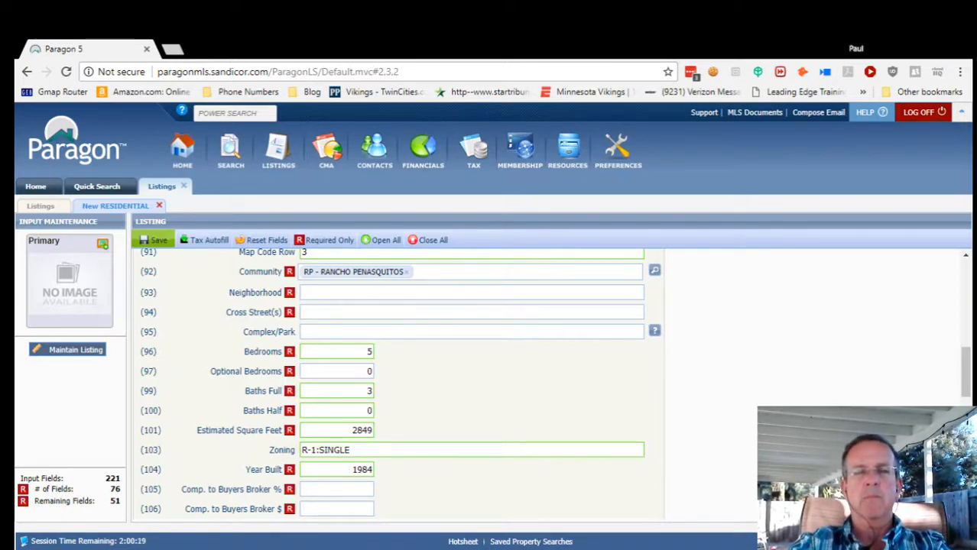
Type 'Kentfield Estates' into the Neighborhood field (93).
click(314, 292)
text(kent)
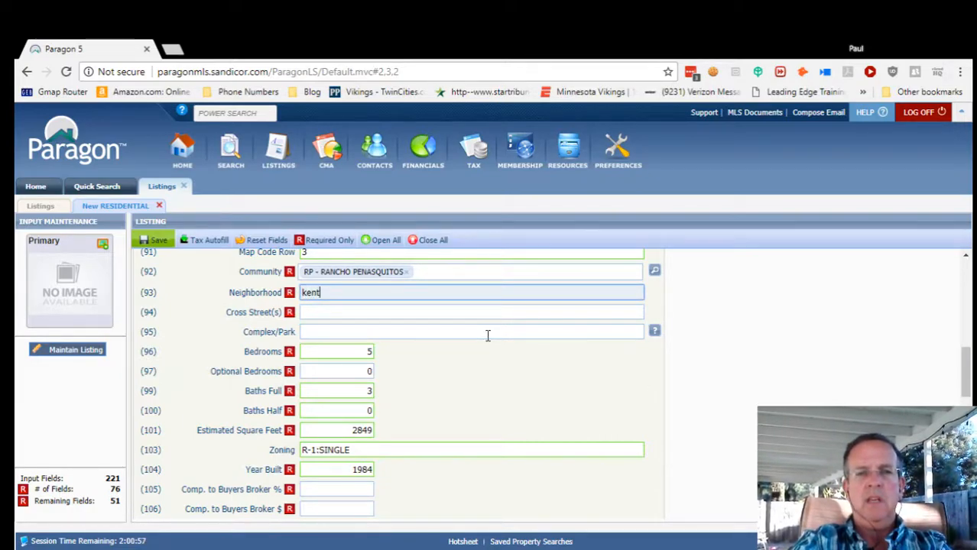
text(Ken)
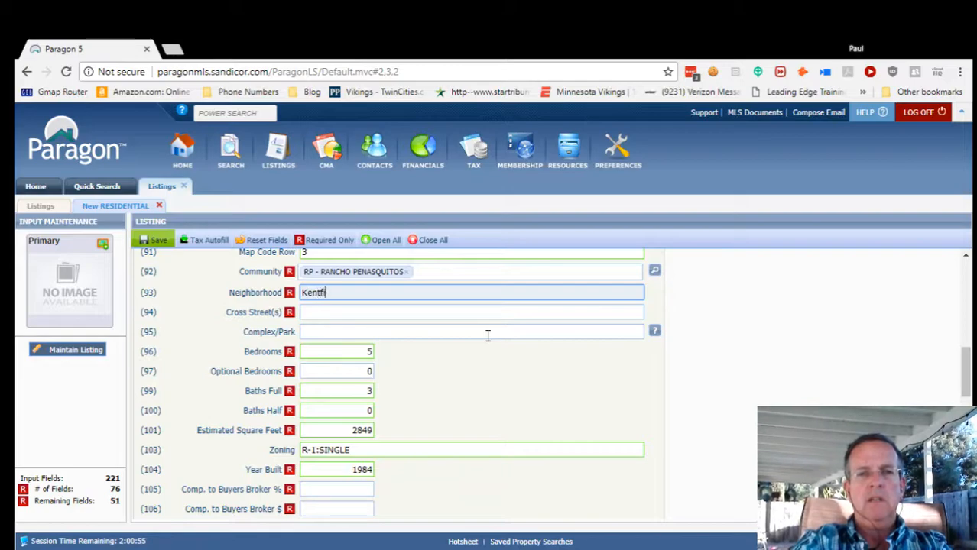
text(tfield )
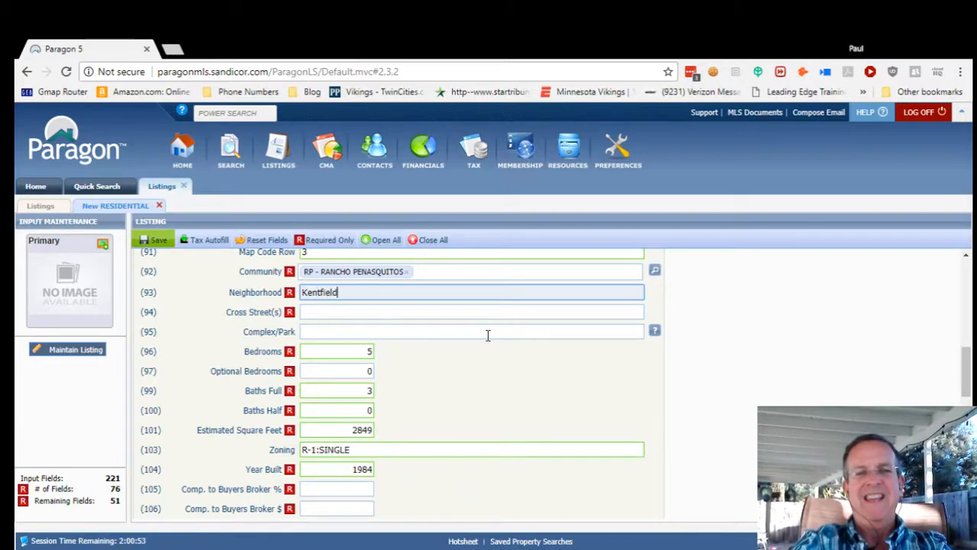
text(Estates)
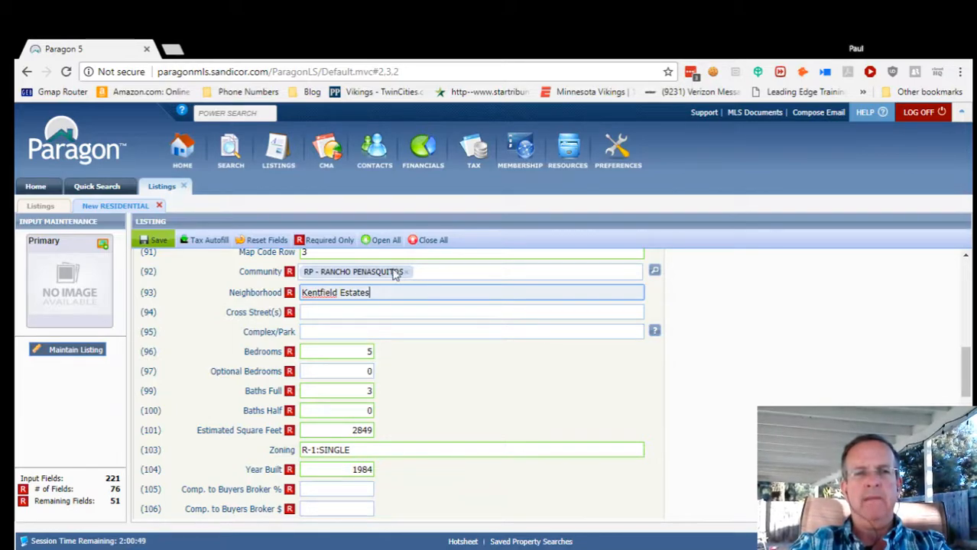
Open the first earlier Riverhead Drive listing's detail report and scroll through it.
click(99, 190)
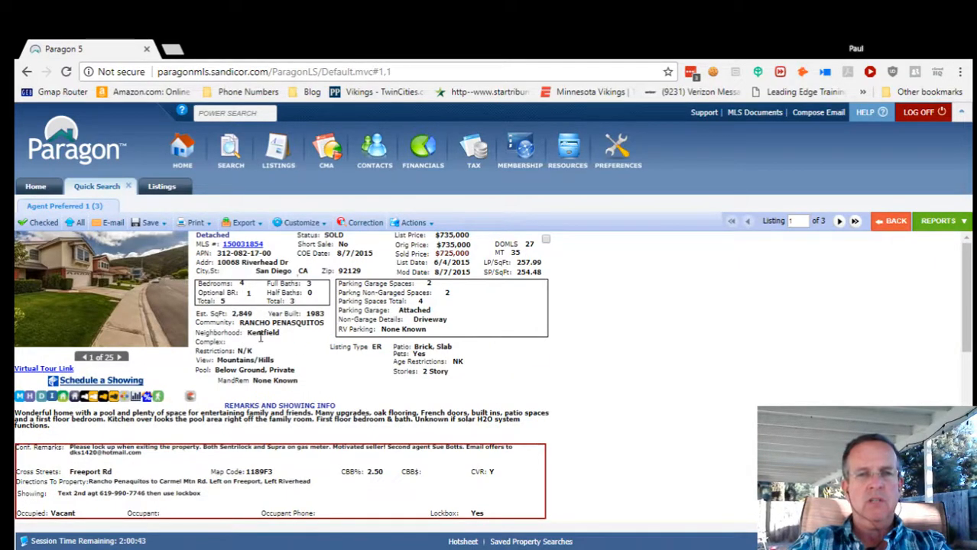
scroll(351, 393, down, 1)
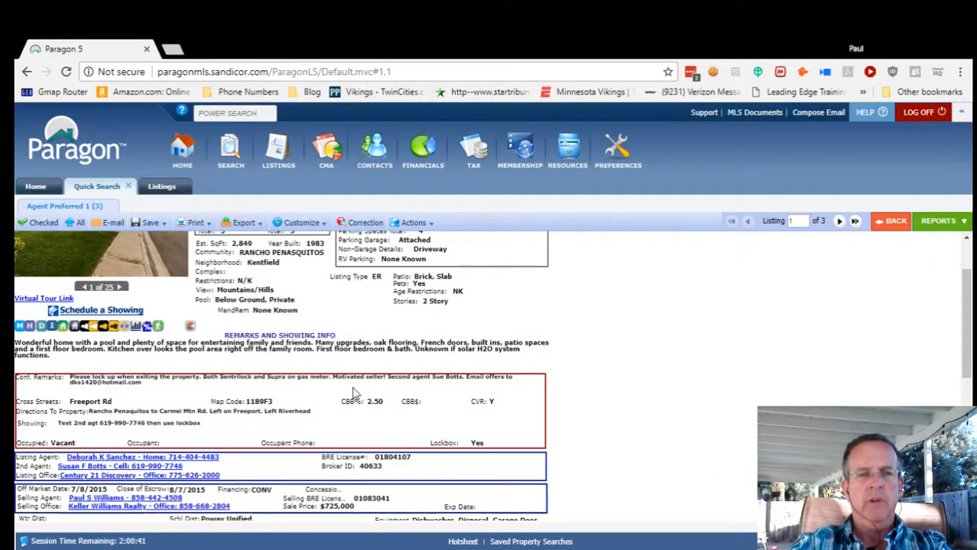
scroll(352, 394, down, 2)
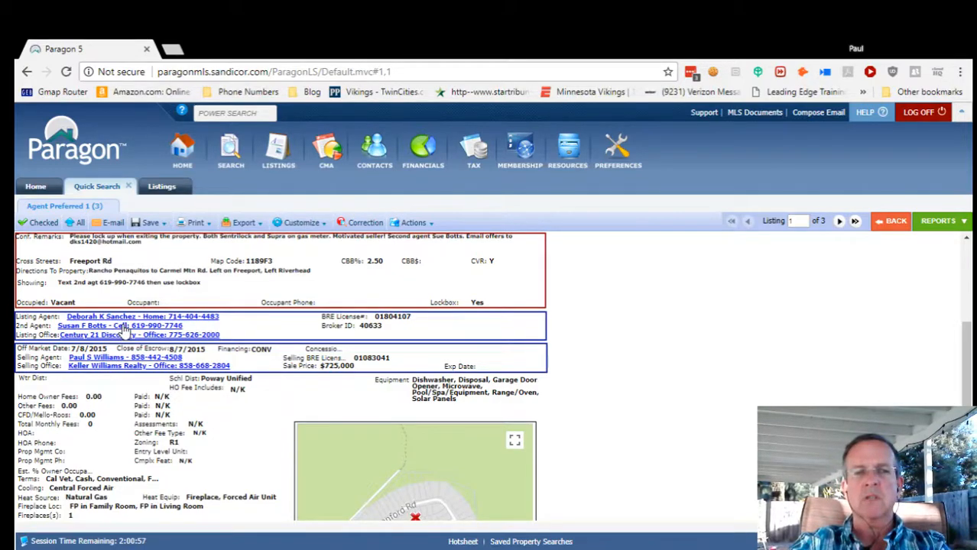
scroll(710, 338, up, 3)
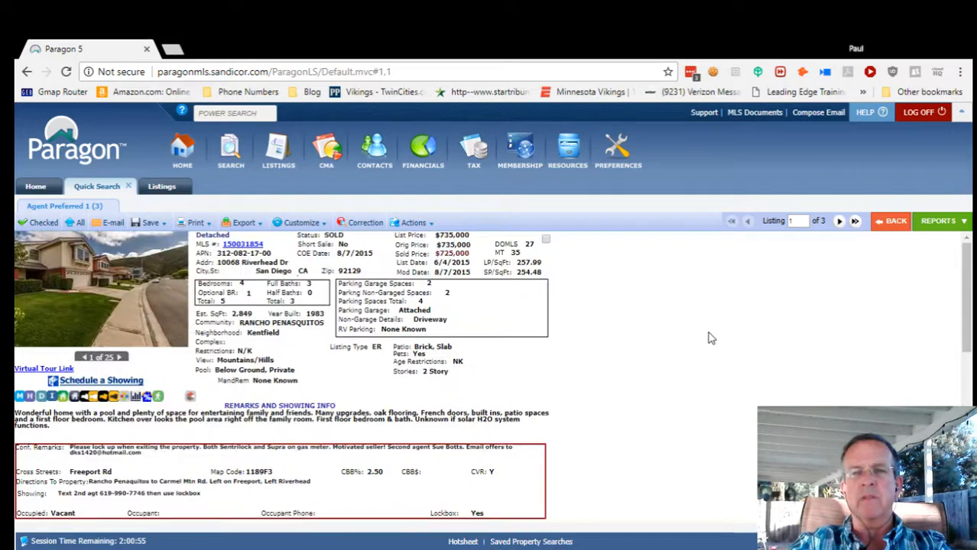
Page through the second and third earlier listings of the property.
click(839, 221)
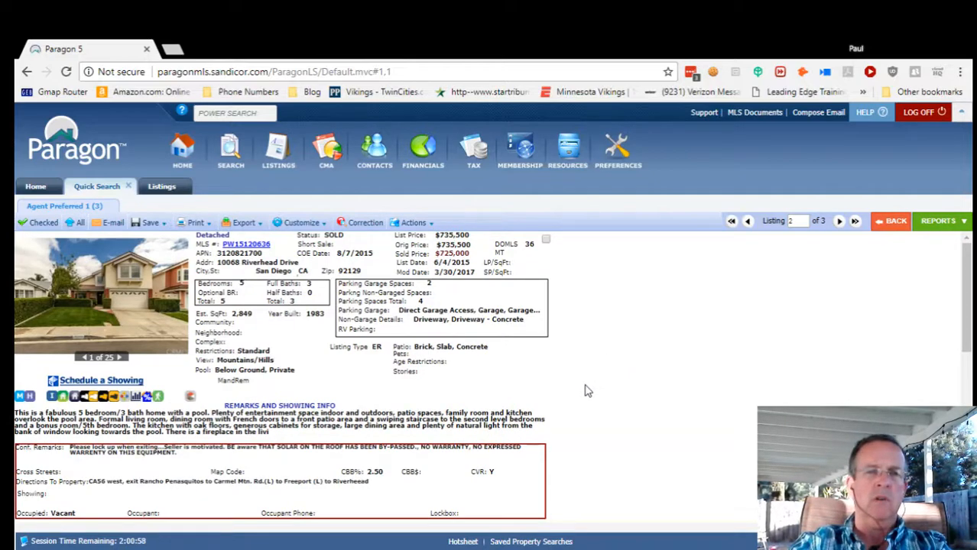
scroll(585, 390, down, 1)
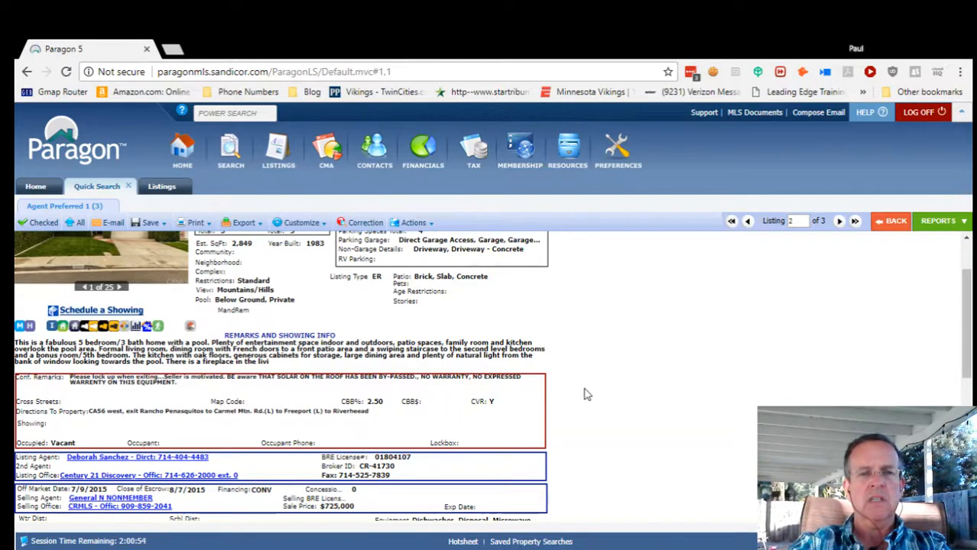
scroll(585, 394, up, 1)
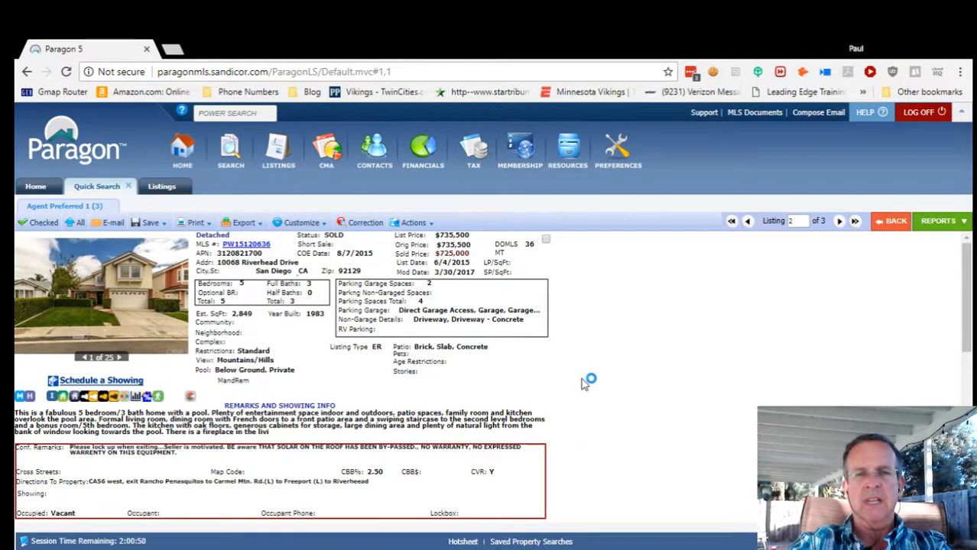
click(839, 222)
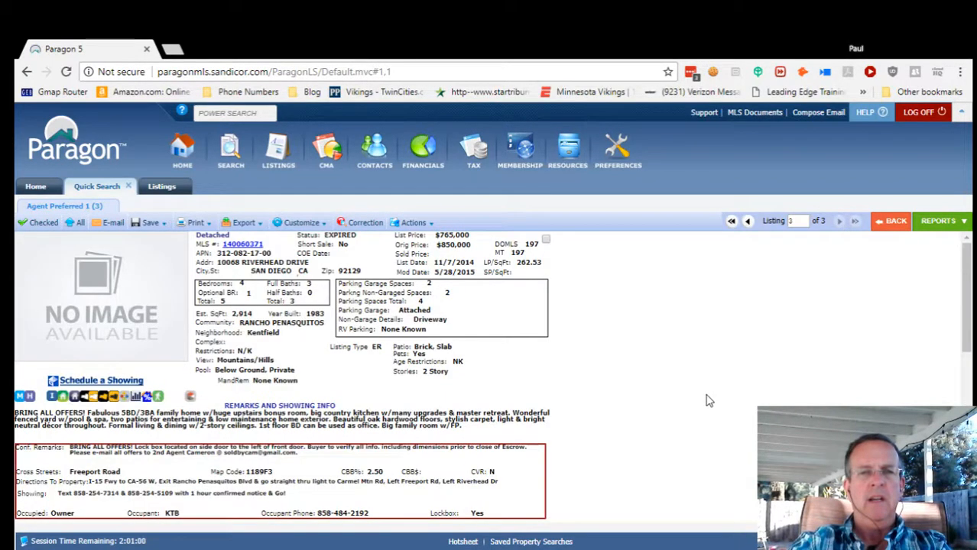
scroll(630, 416, down, 2)
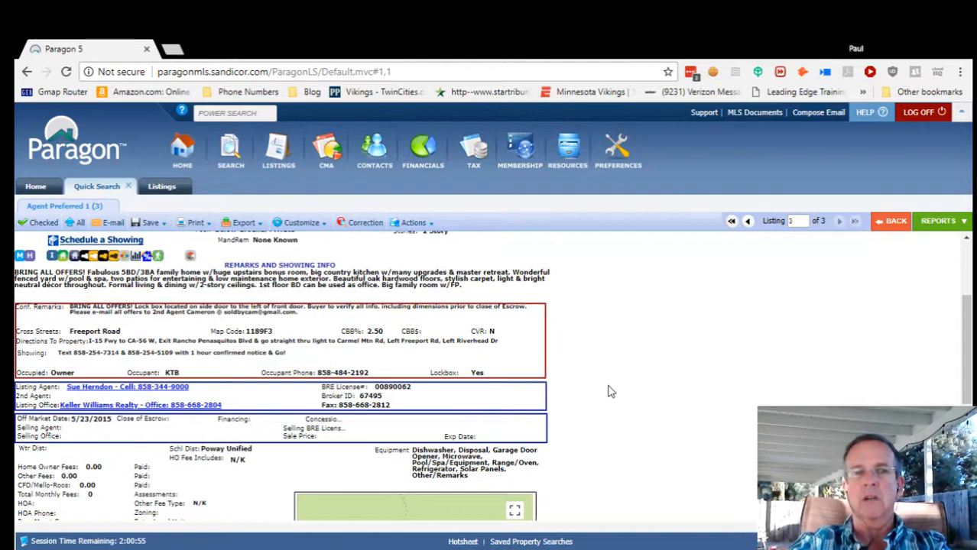
scroll(610, 392, up, 2)
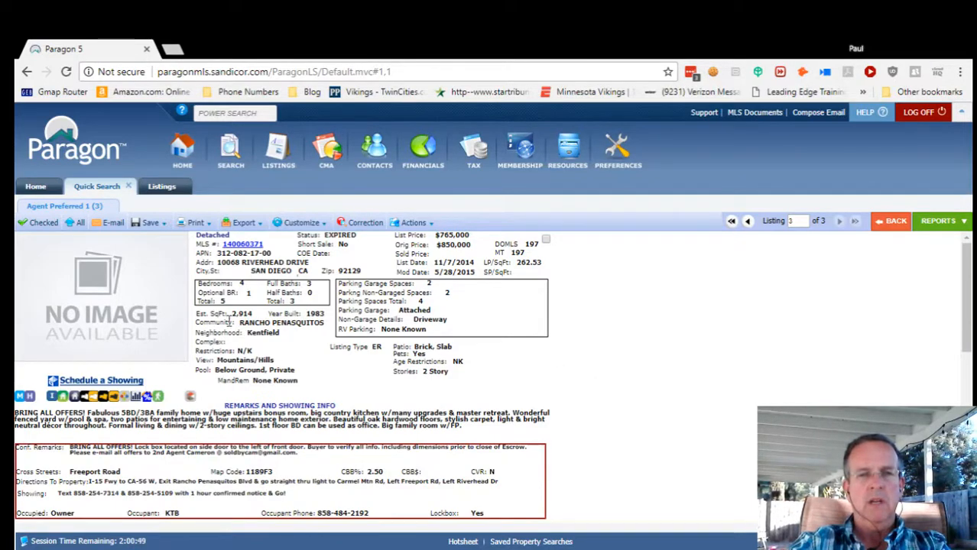
Highlight the square footage and room counts, then return to the new residential listing.
key(ctrl+a)
click(257, 320)
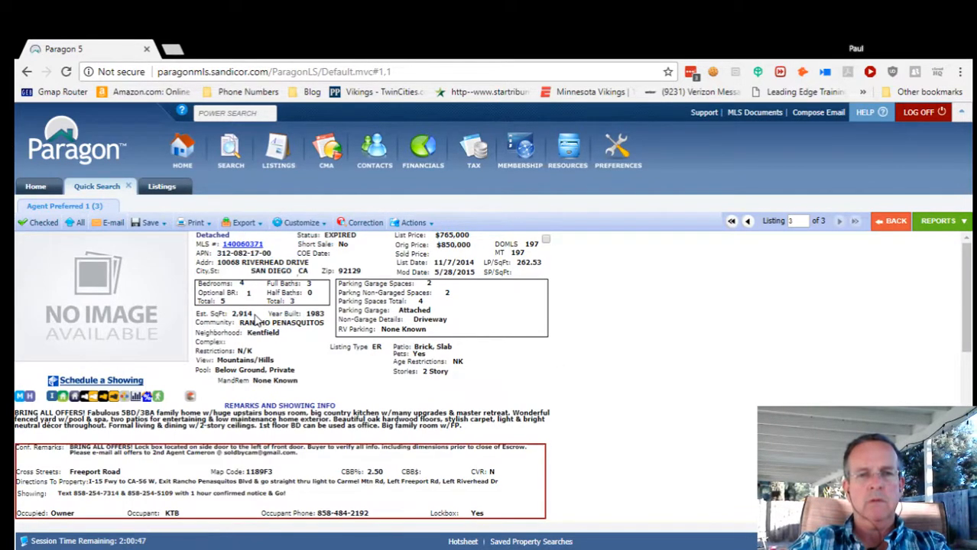
drag(257, 320, 249, 321)
click(258, 323)
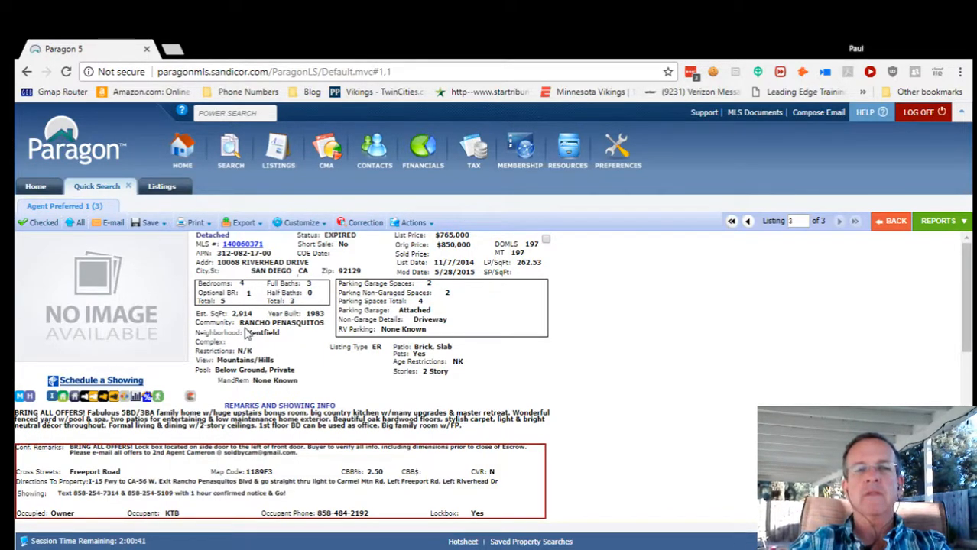
click(162, 189)
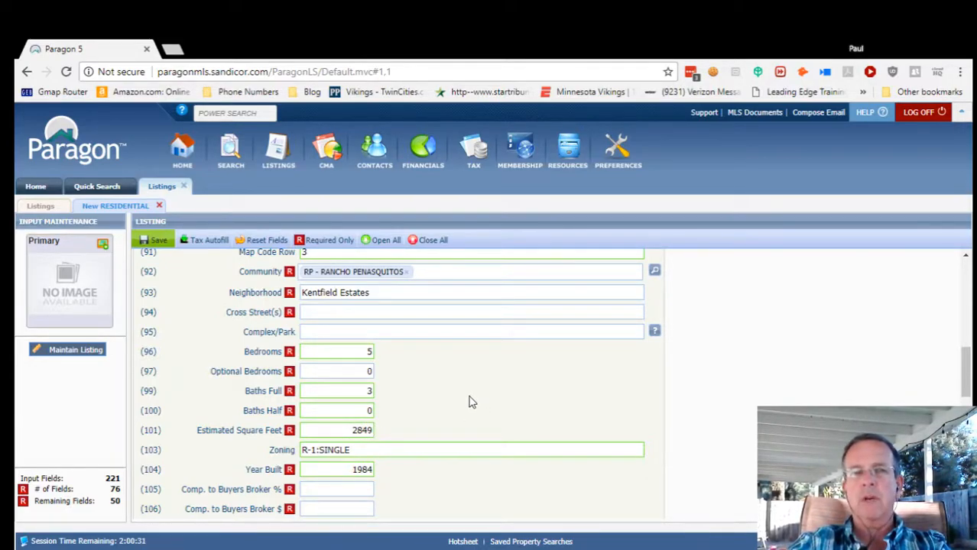
Reopen the Quick Search results showing the expired $765,000 listing, record 3 of 3.
click(105, 187)
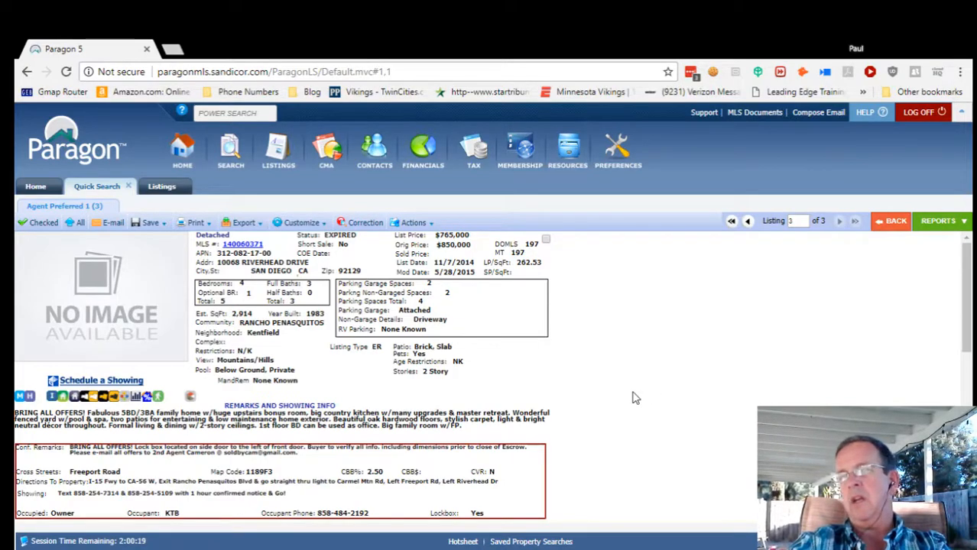
Jump to record 1, the sold listing with 2,849 sq ft and $725,000 price, then return to the form.
scroll(631, 399, down, 3)
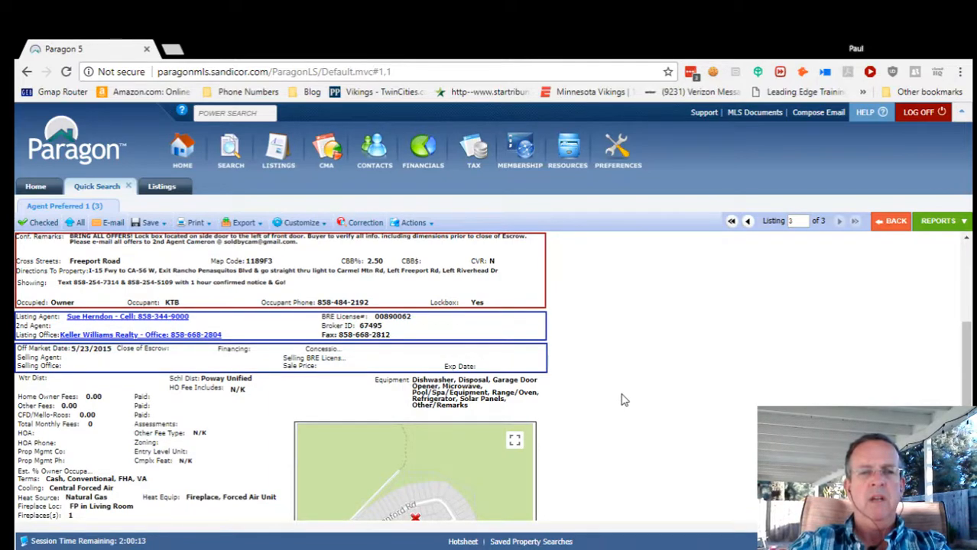
scroll(621, 399, up, 3)
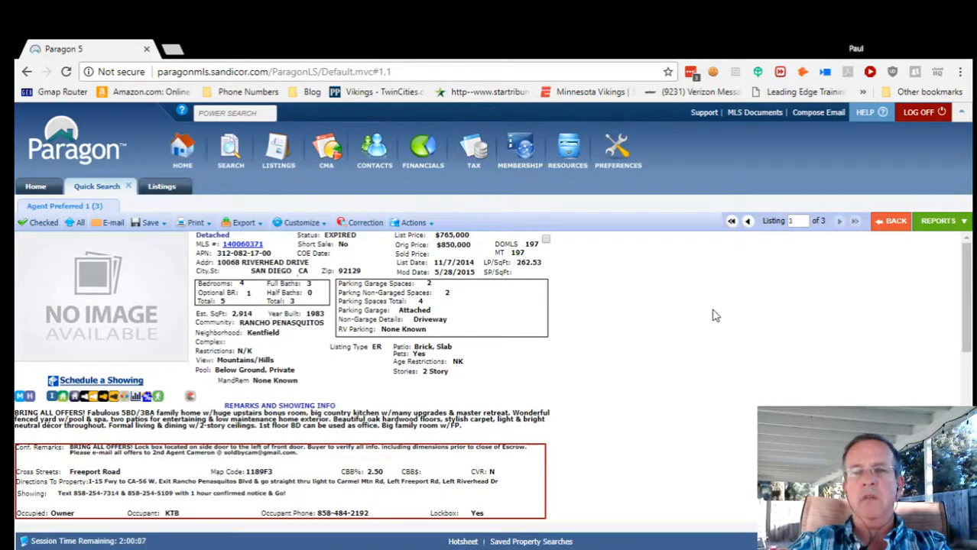
click(731, 222)
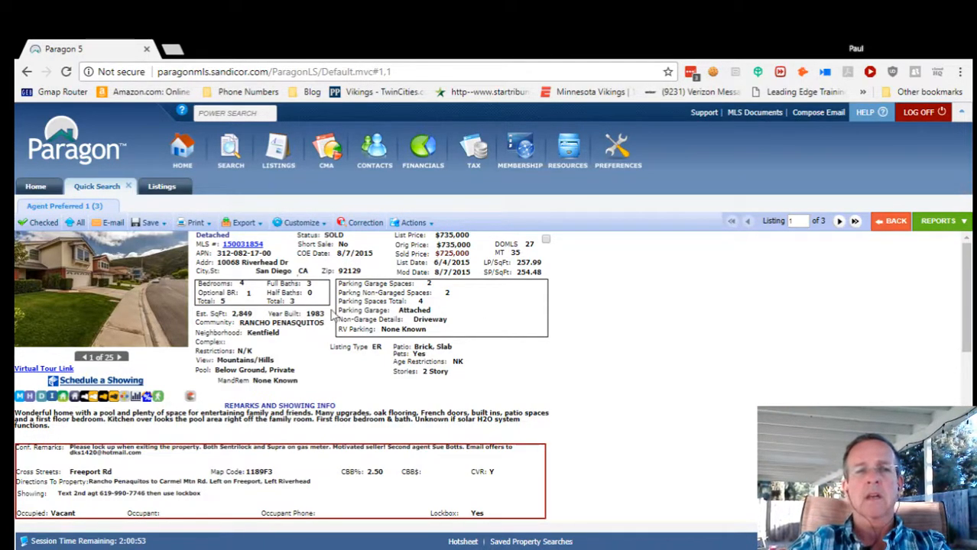
click(163, 189)
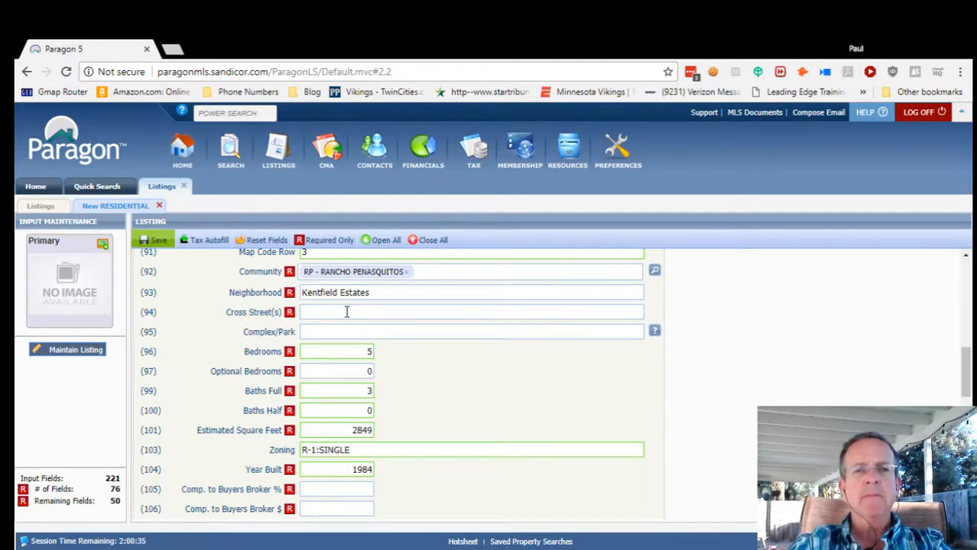
click(87, 189)
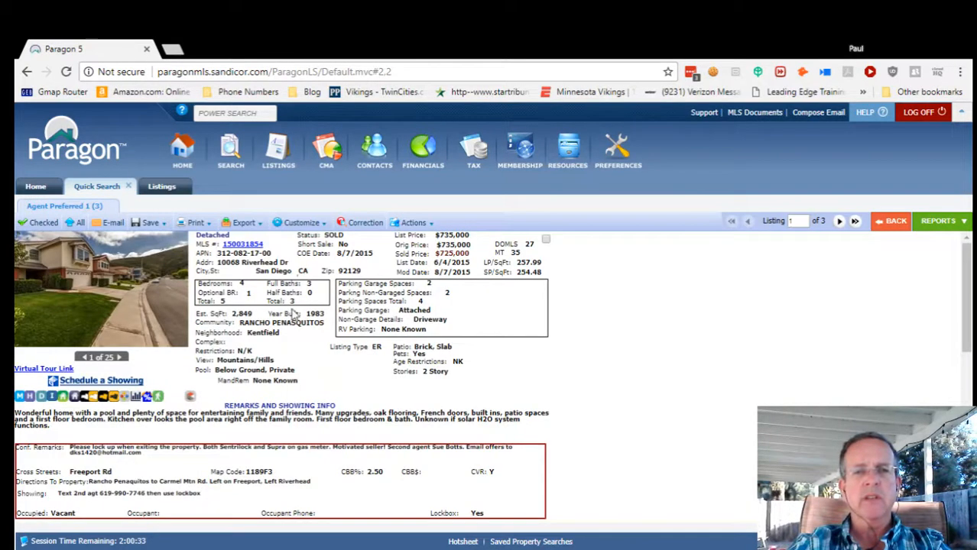
scroll(592, 417, down, 6)
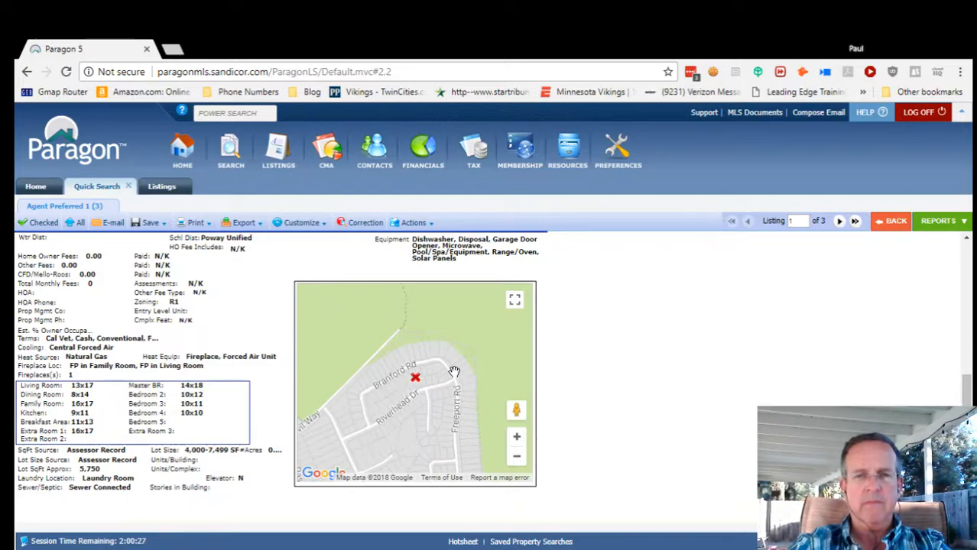
scroll(611, 359, up, 4)
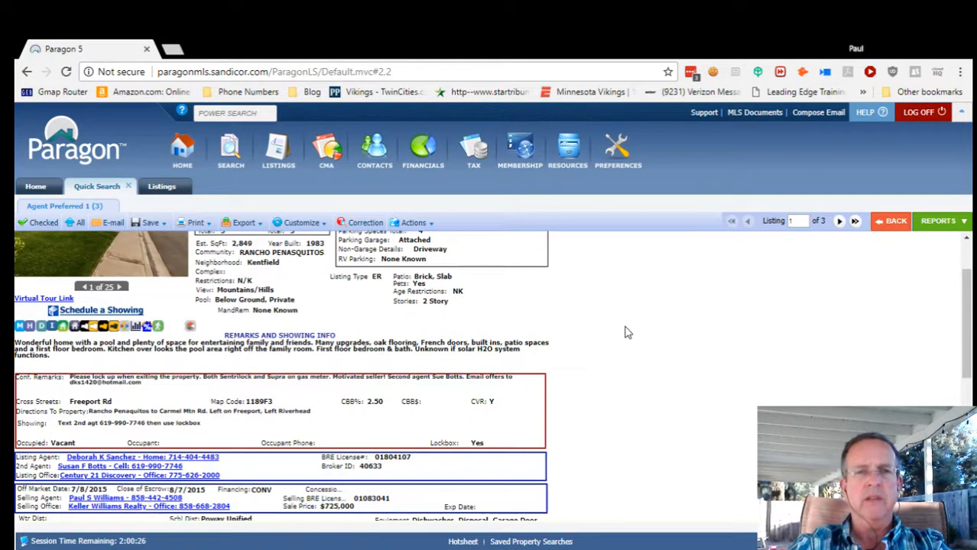
click(162, 186)
Enter Freeport as the cross street and 1 as Optional Bedrooms.
click(321, 308)
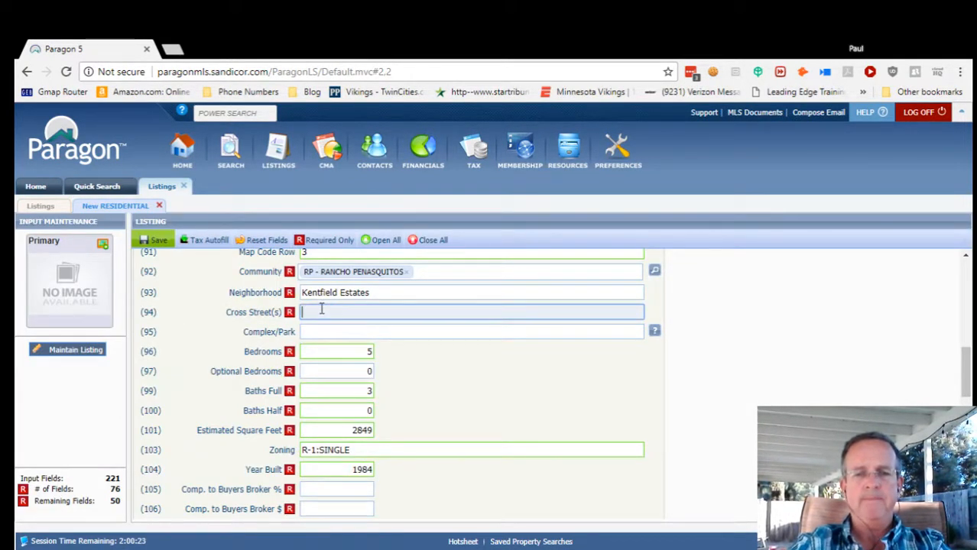
text(Freeport)
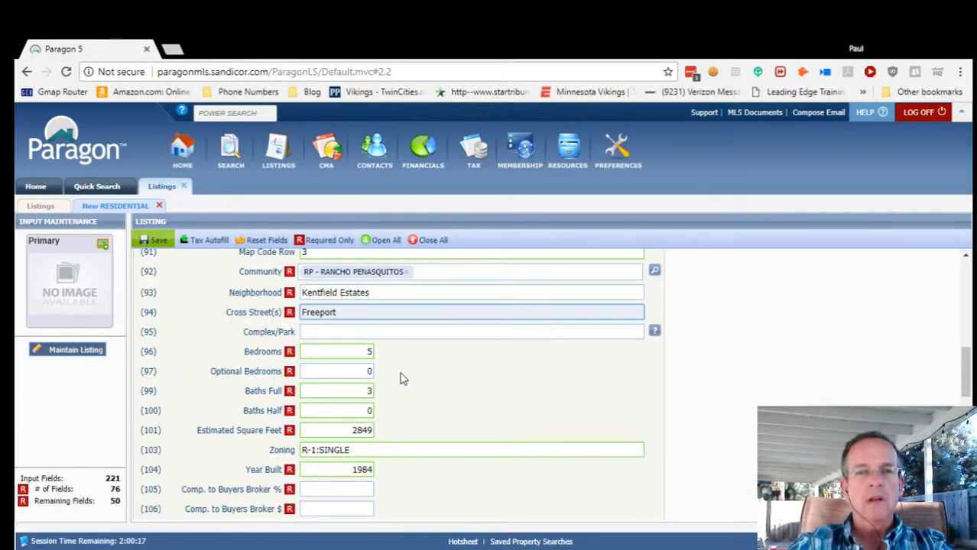
click(360, 375)
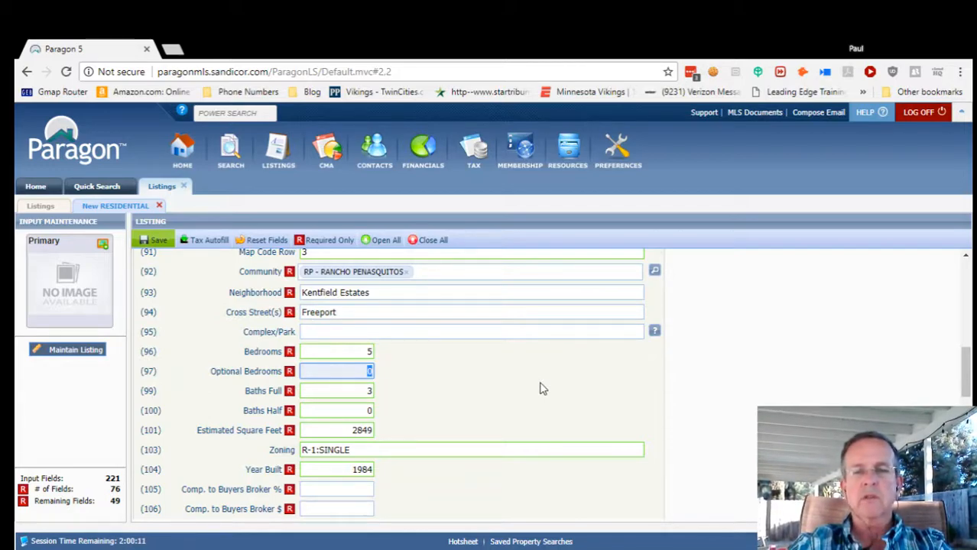
text(1)
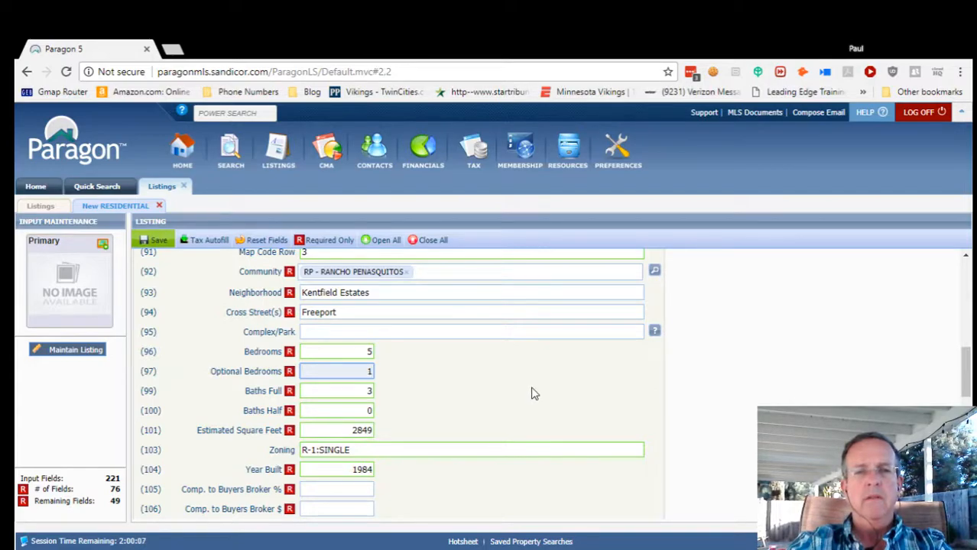
Enter 2.5 in Comp. to Buyers Broker %.
scroll(533, 393, down, 1)
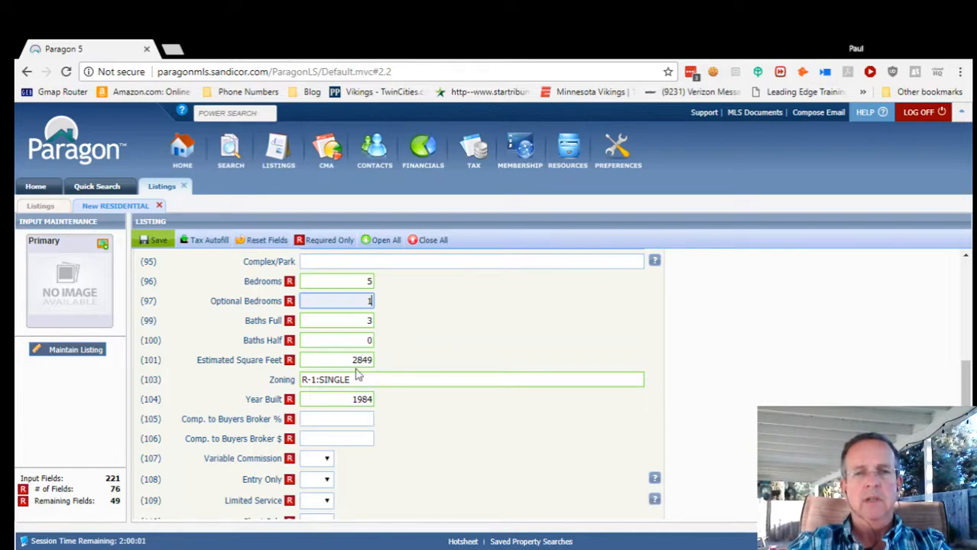
scroll(416, 419, down, 1)
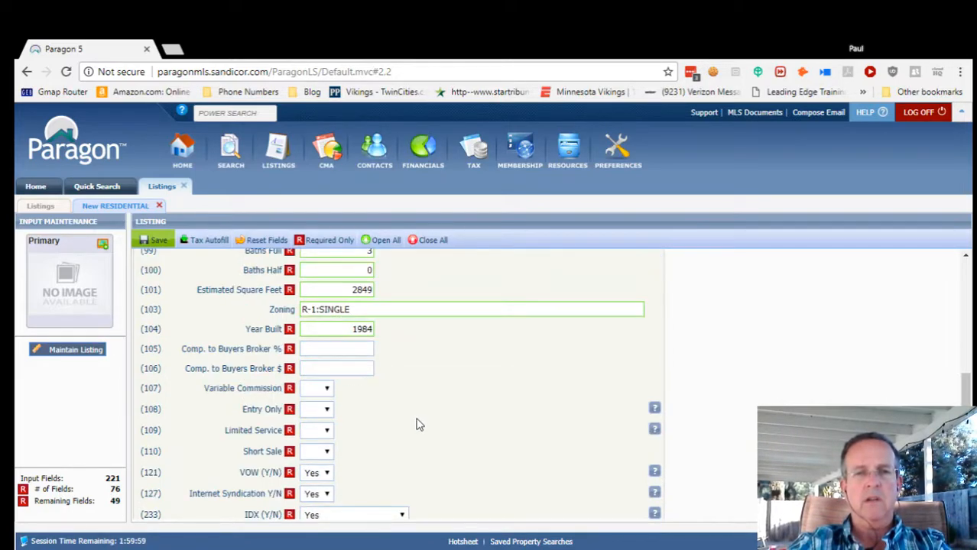
click(343, 349)
text(2.5)
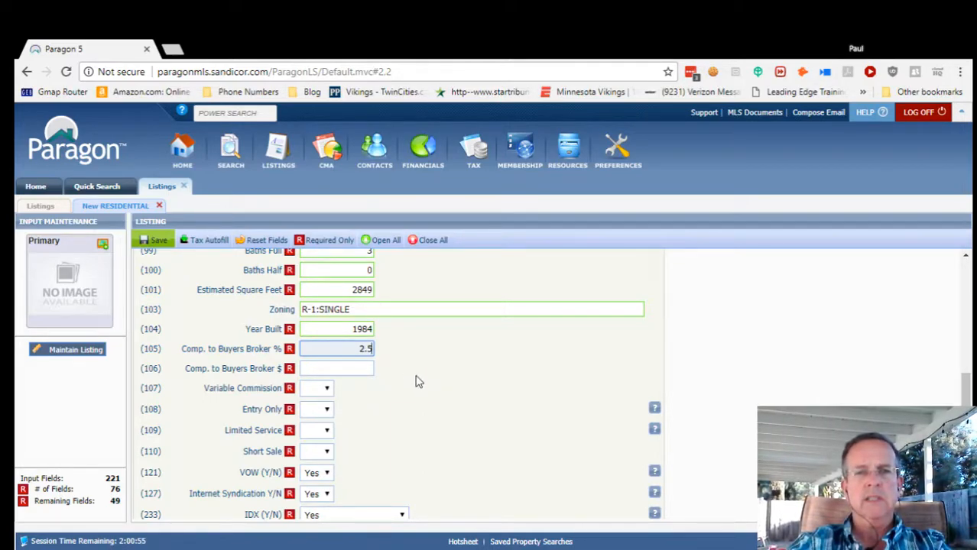
key(Tab)
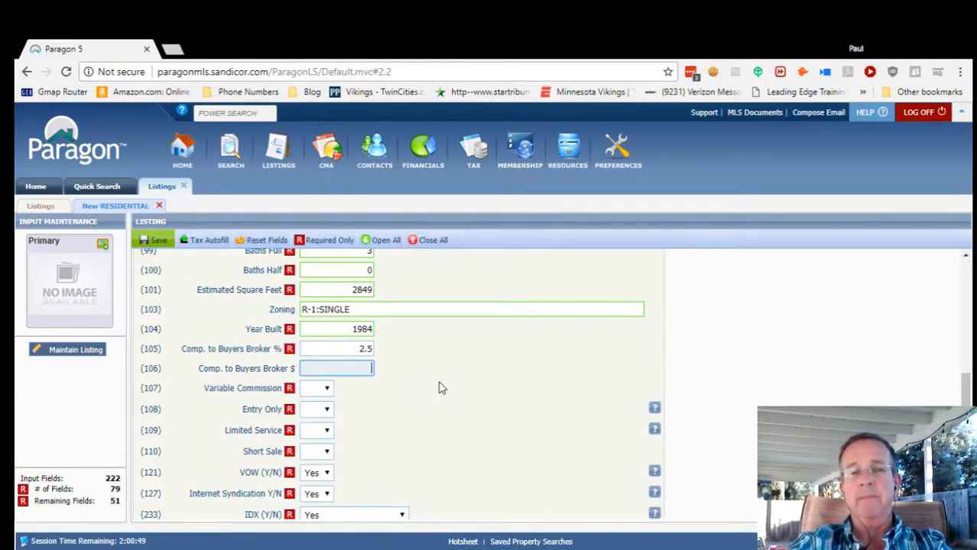
Choose No in the Variable Commission, Entry Only, Limited Service and Short Sale dropdowns.
scroll(441, 391, down, 1)
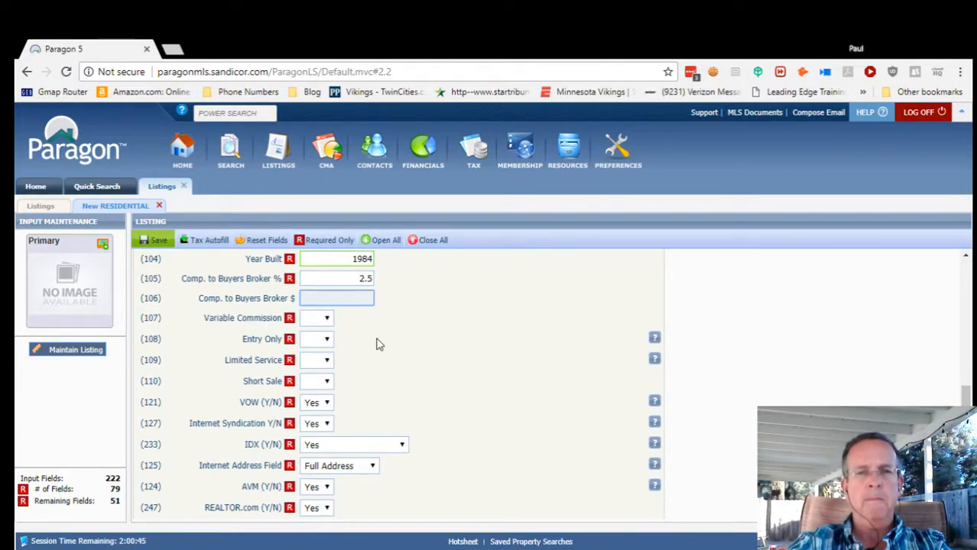
click(327, 319)
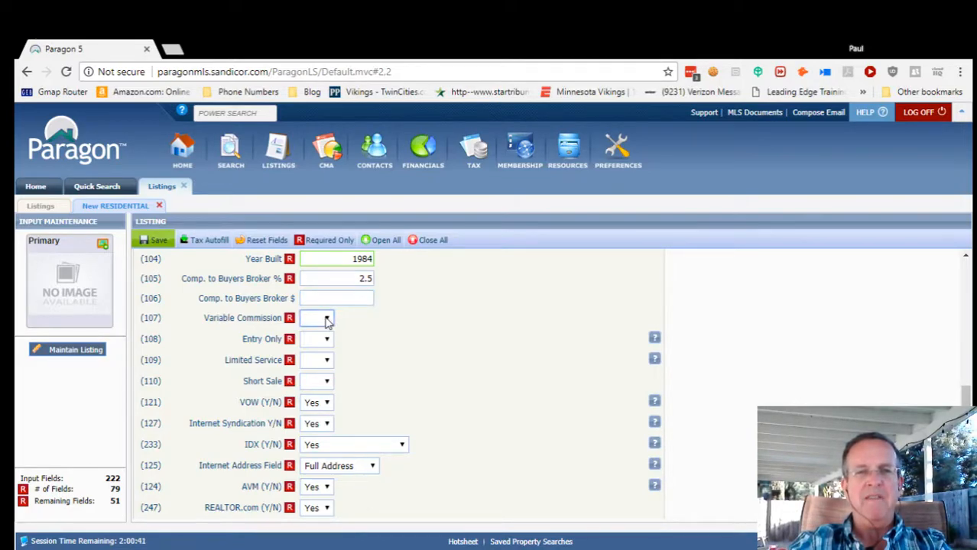
click(323, 353)
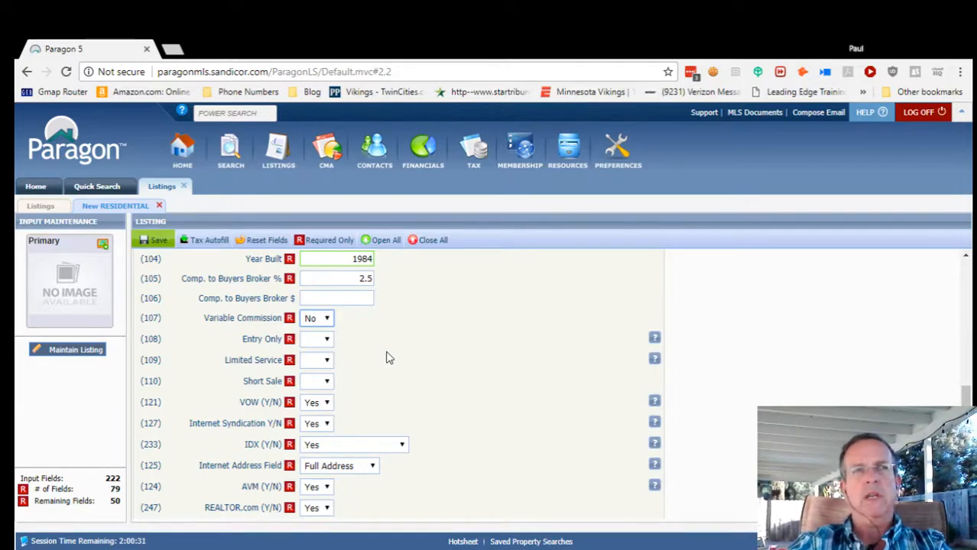
click(325, 343)
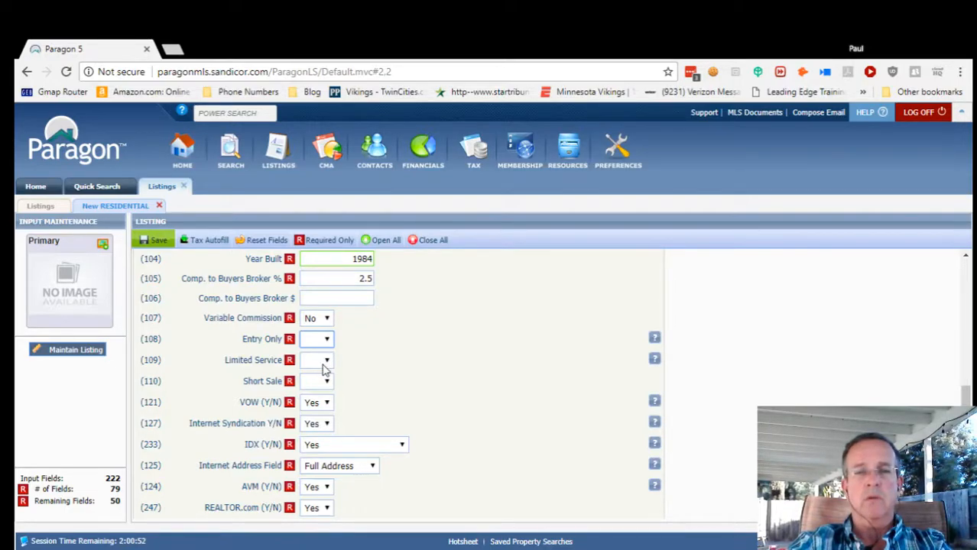
click(323, 370)
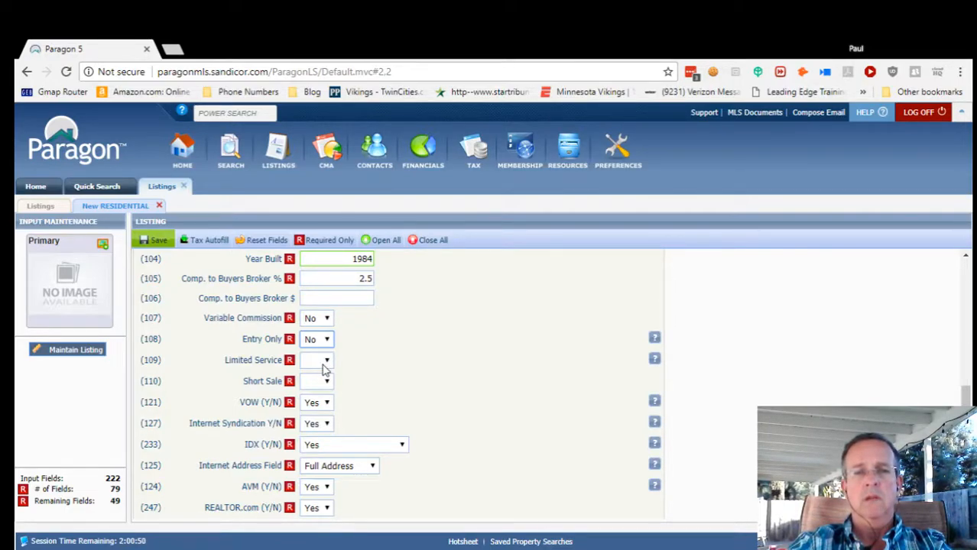
click(329, 363)
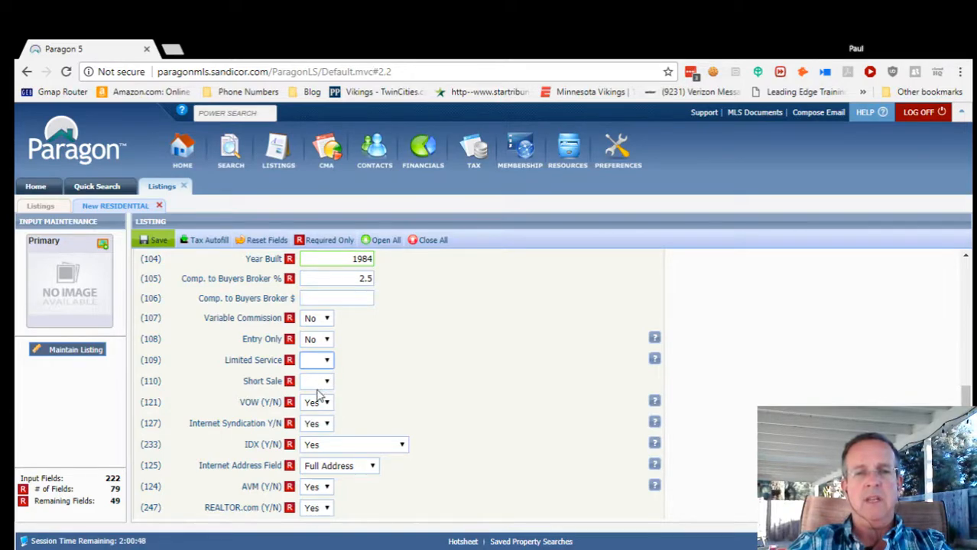
click(327, 382)
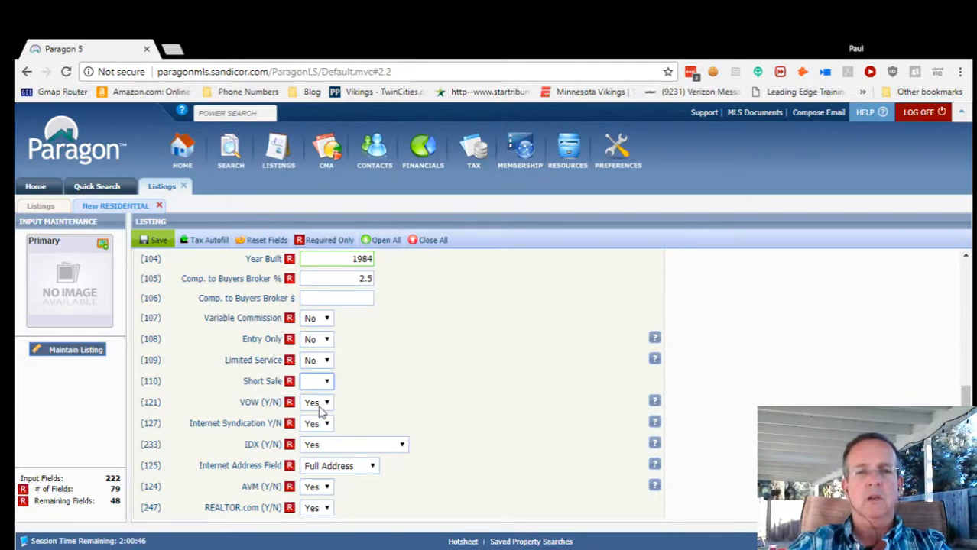
key(n)
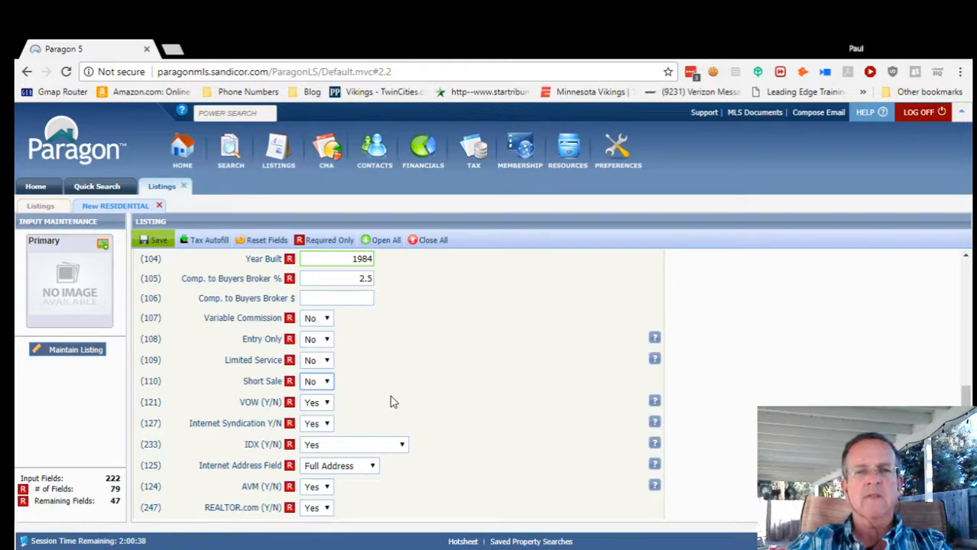
scroll(391, 403, down, 1)
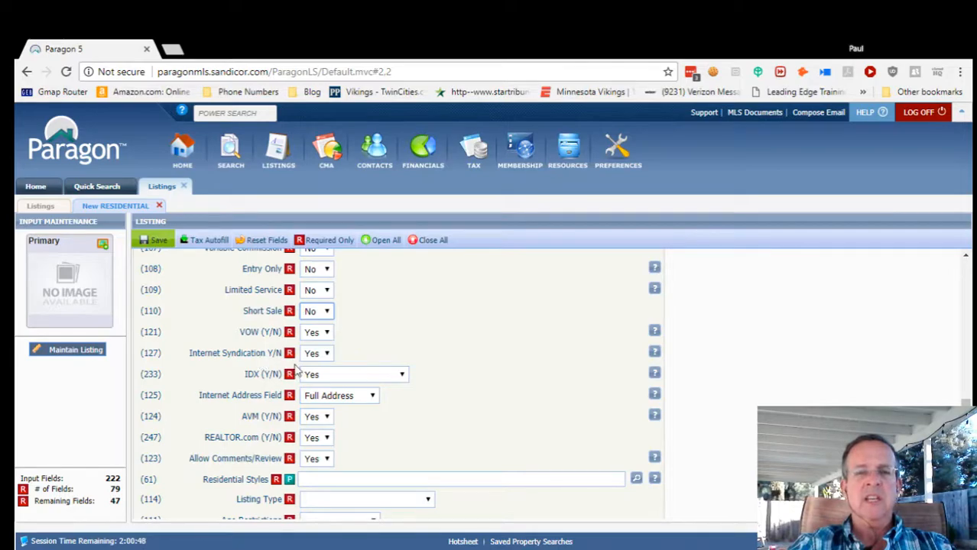
scroll(440, 371, down, 1)
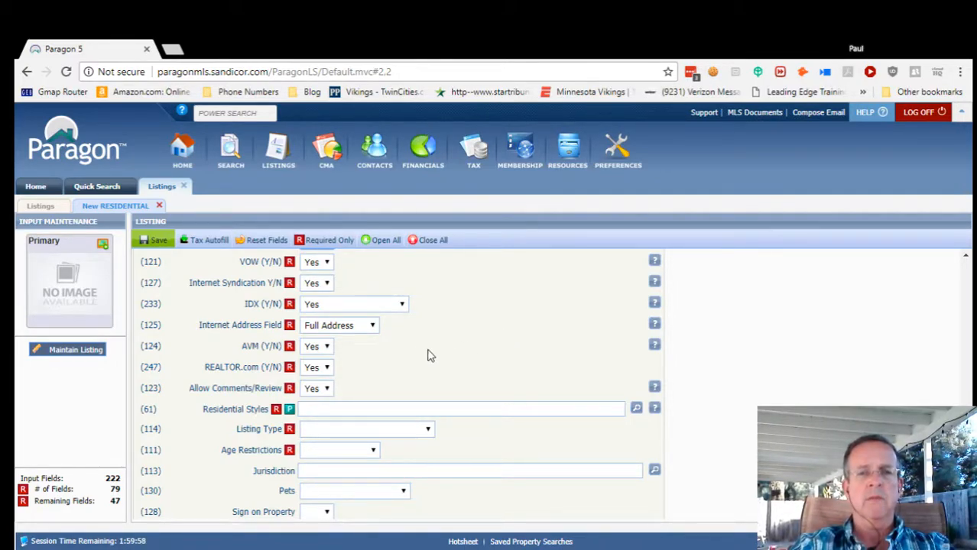
scroll(416, 350, down, 1)
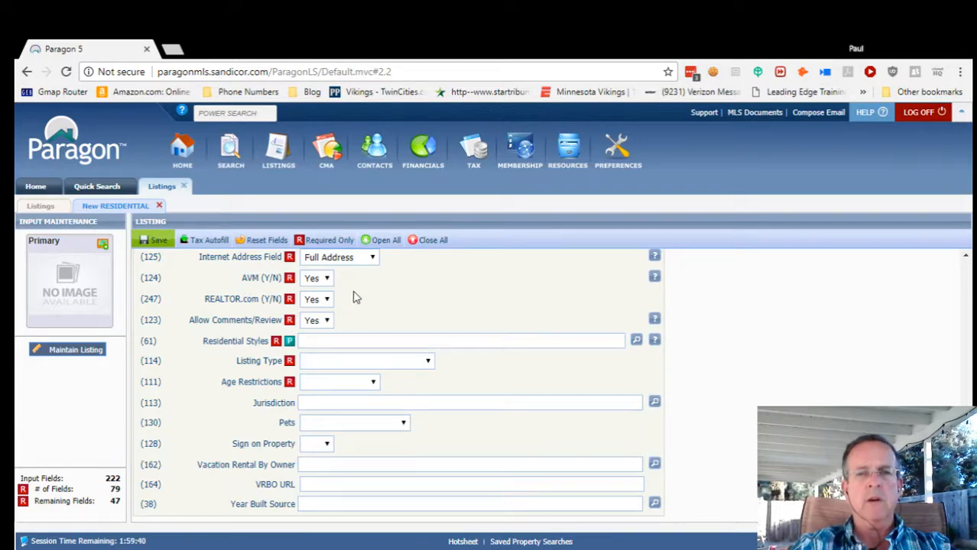
scroll(359, 299, up, 1)
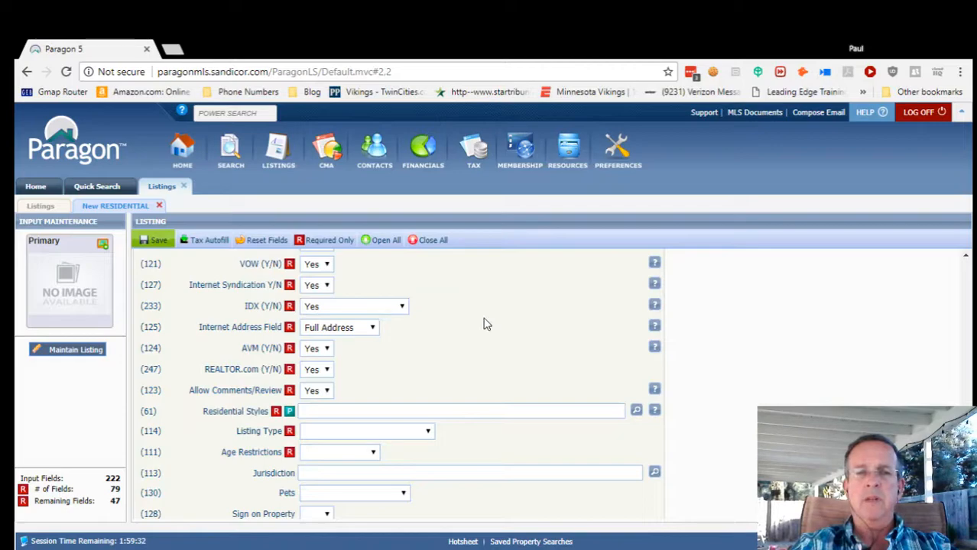
scroll(462, 327, down, 1)
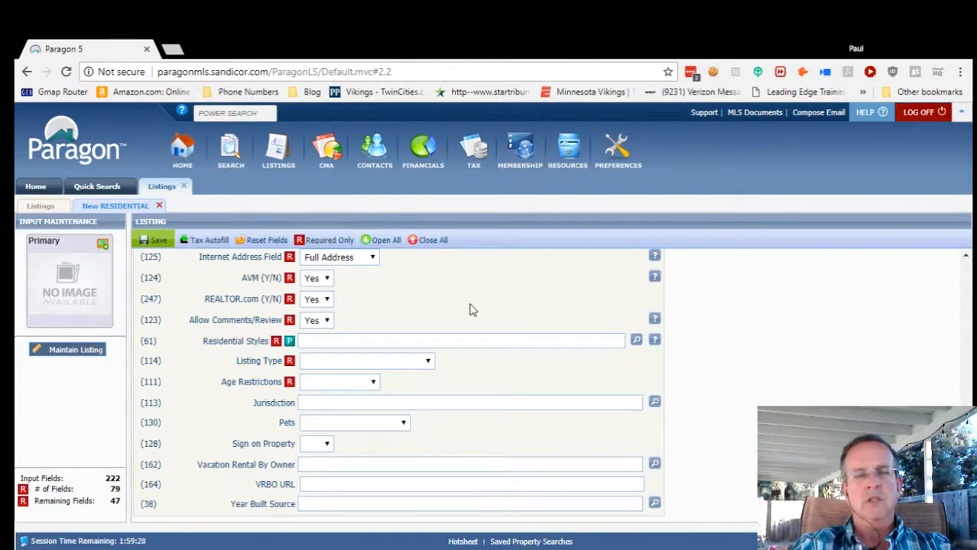
scroll(460, 319, down, 2)
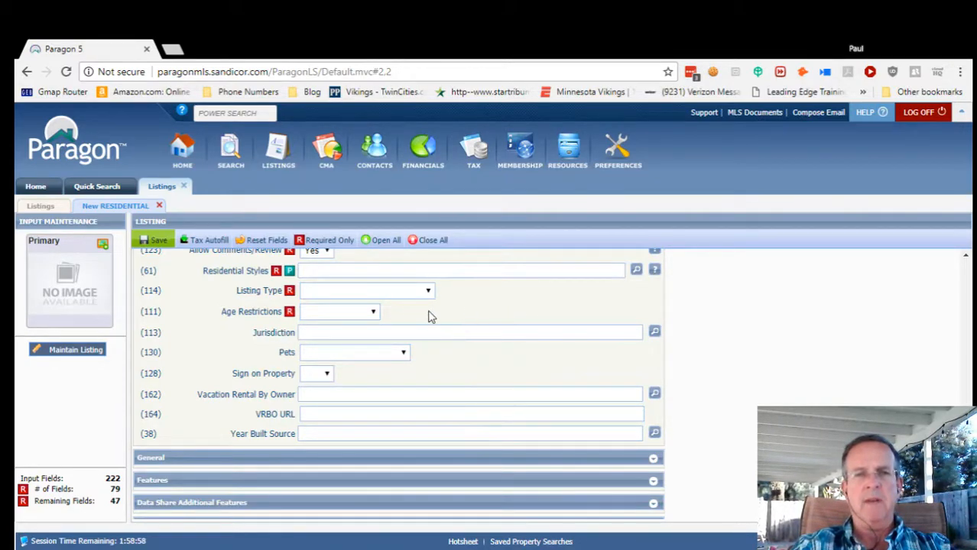
In the Residential Styles lookup, select DET - Detached instead of Modular Home.
click(636, 272)
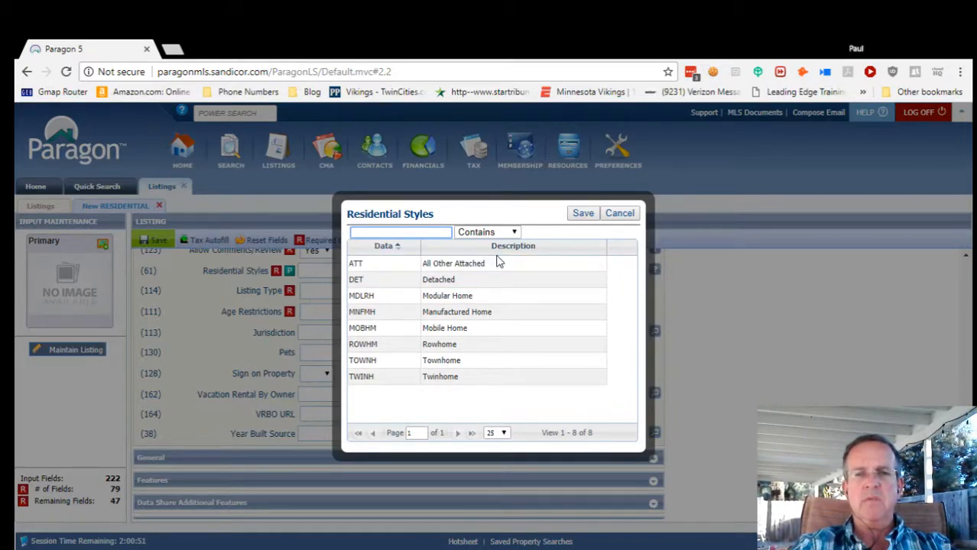
click(548, 302)
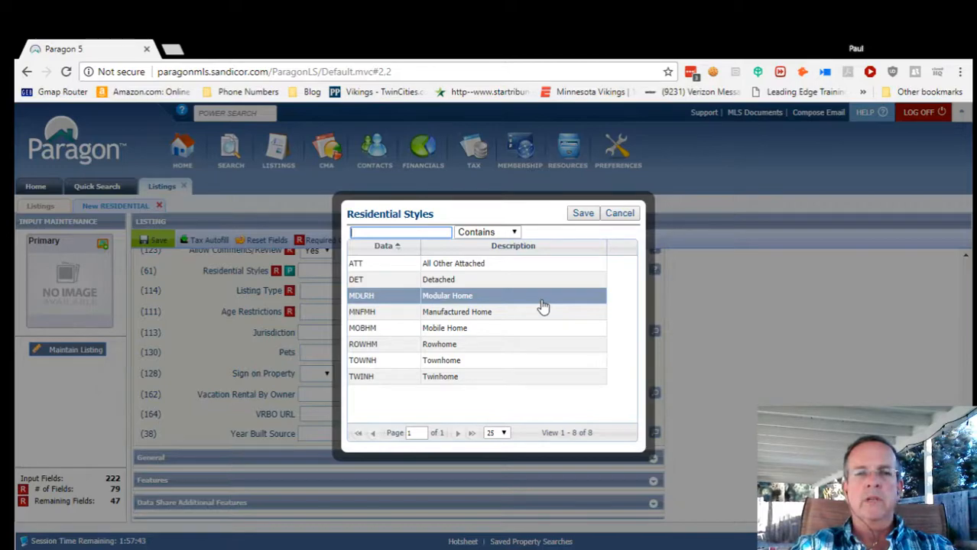
click(486, 287)
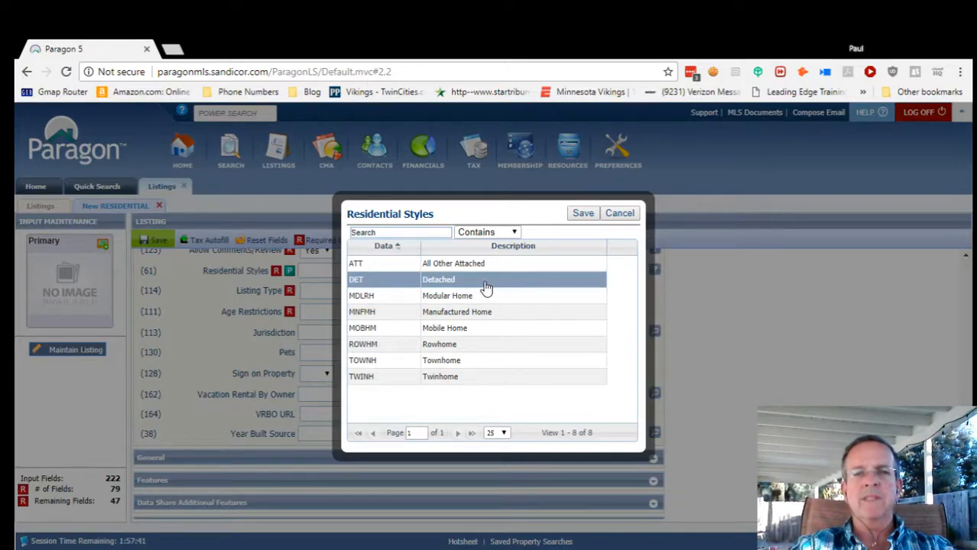
Save Detached style, set Exclusive Right (R) listing type and N/K age restrictions, then open the Jurisdiction lookup.
click(581, 214)
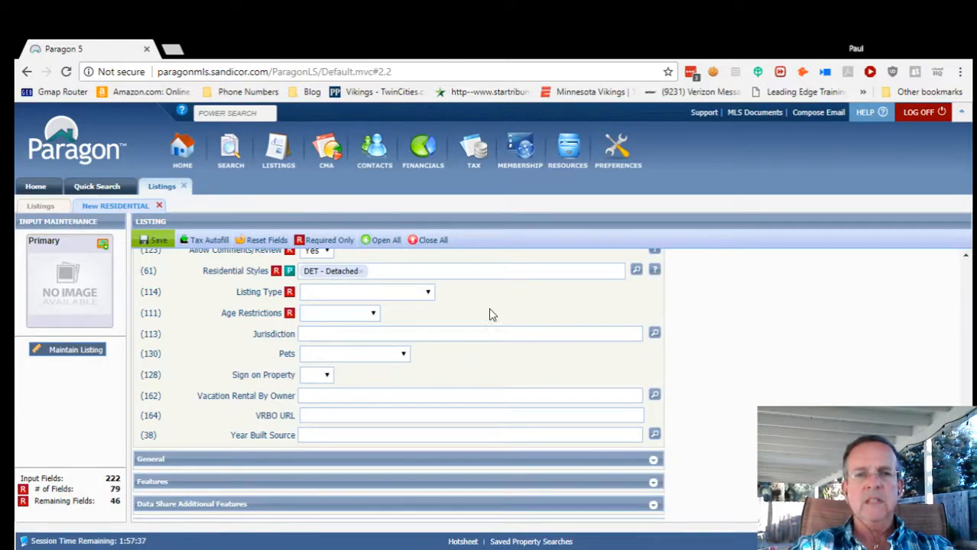
click(428, 296)
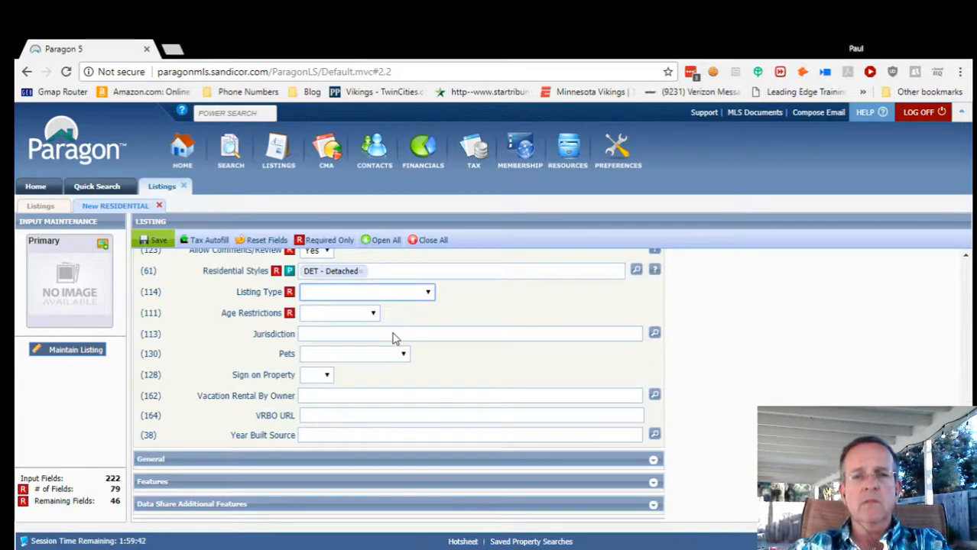
click(393, 337)
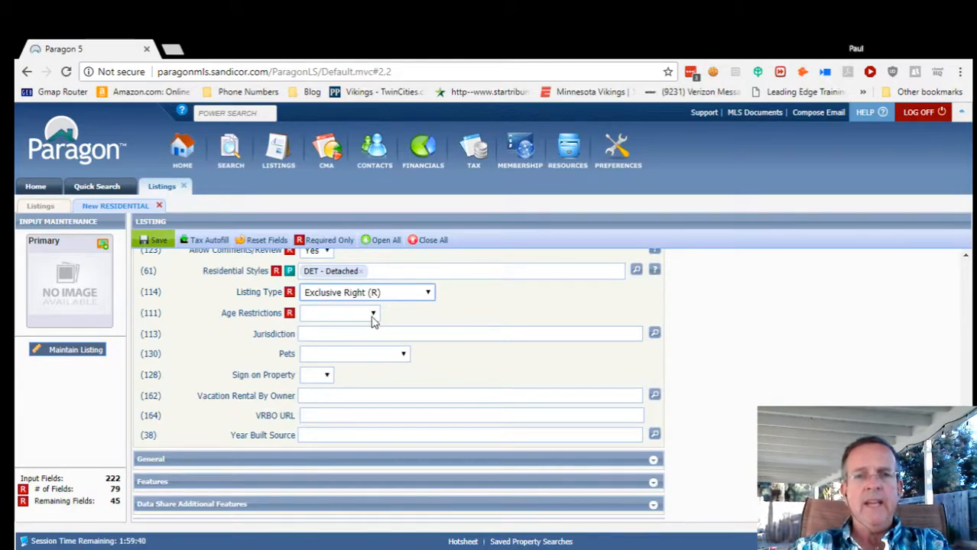
click(372, 314)
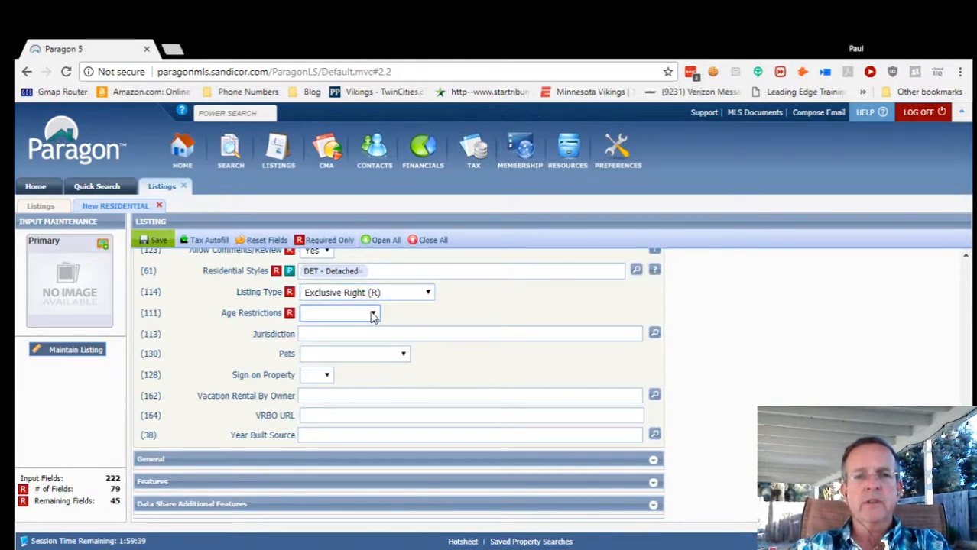
click(335, 364)
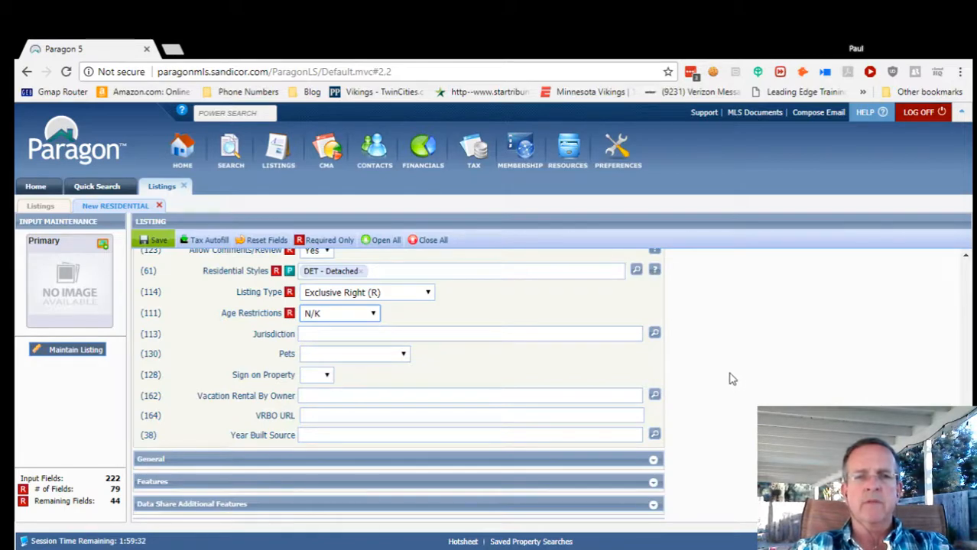
click(655, 334)
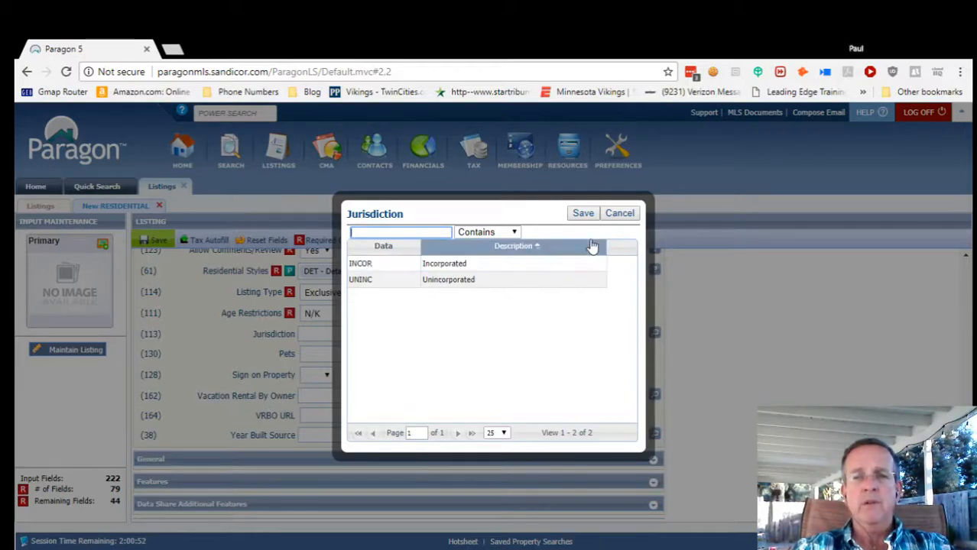
Close the Jurisdiction lookup, leave Pets blank, and set Sign on Property to Yes.
click(619, 213)
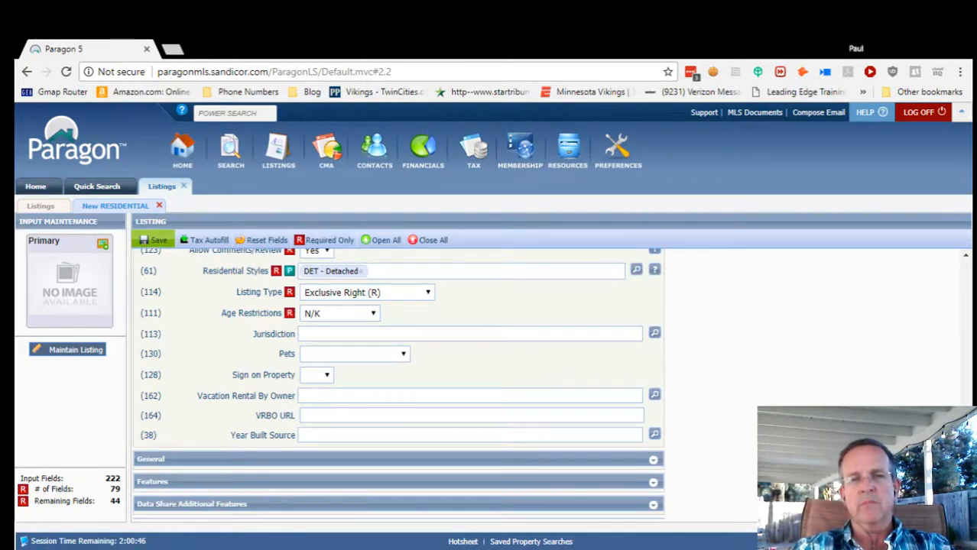
scroll(398, 382, down, 1)
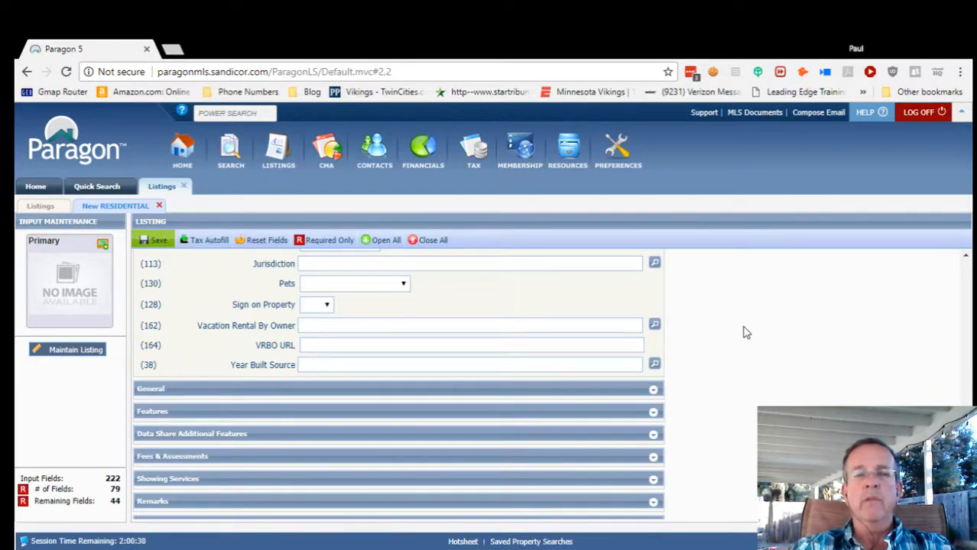
click(403, 286)
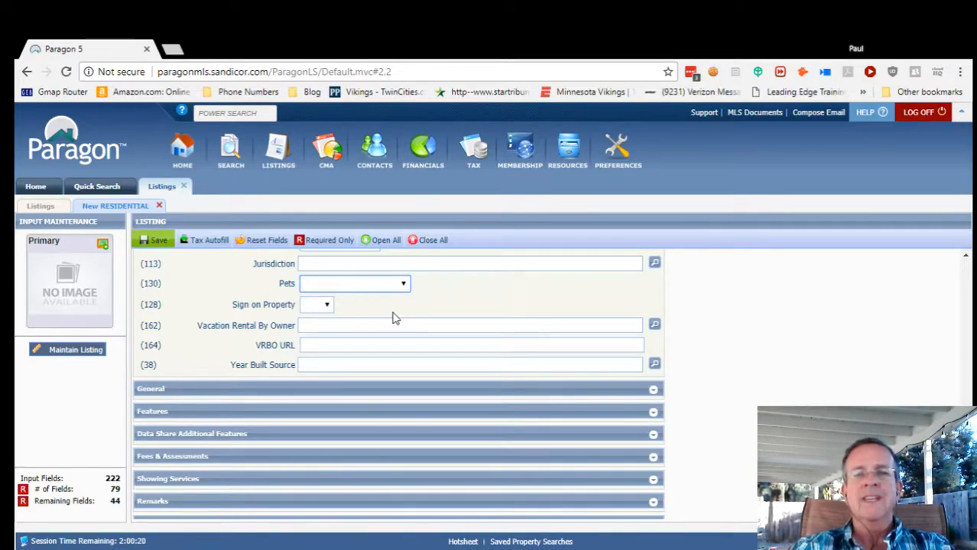
click(523, 306)
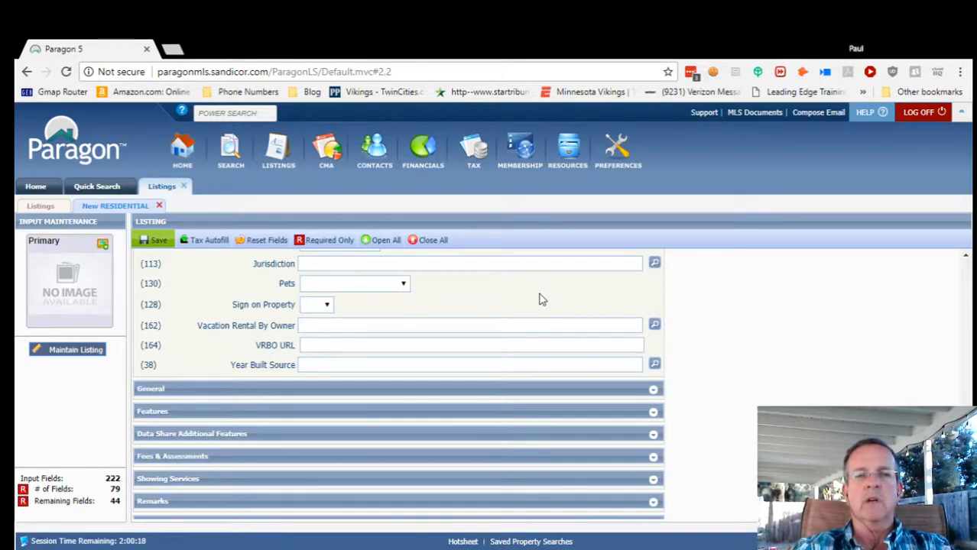
click(327, 306)
click(323, 344)
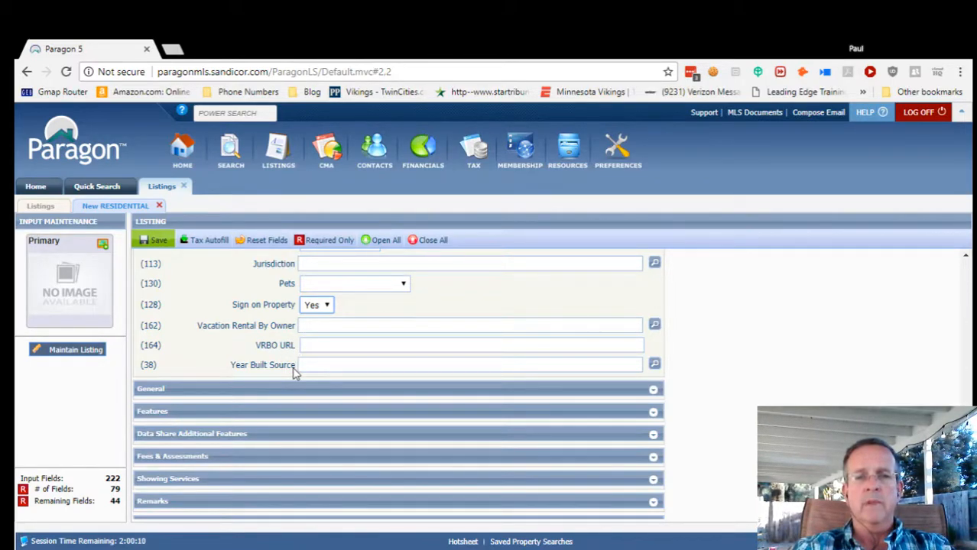
Set Year Built Source to PUB - Public Records.
click(656, 366)
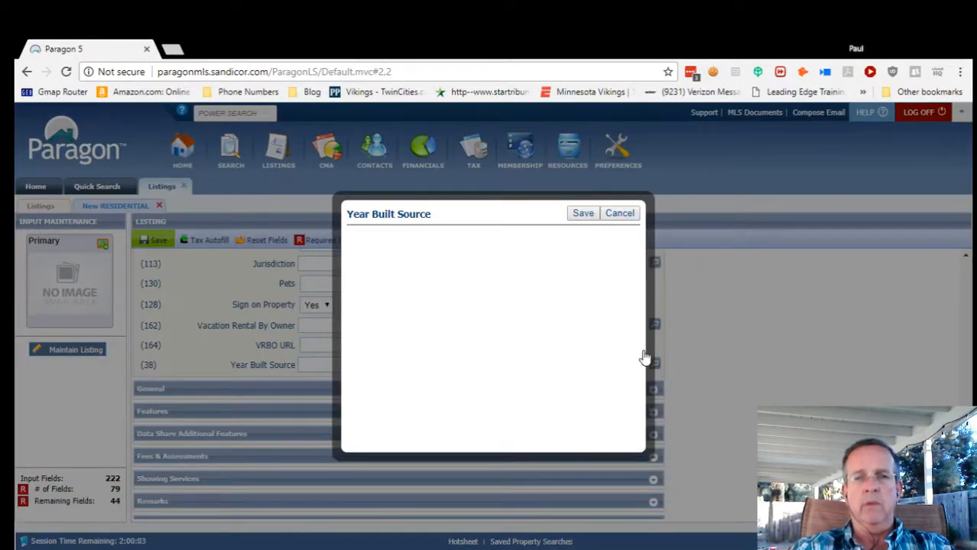
click(457, 366)
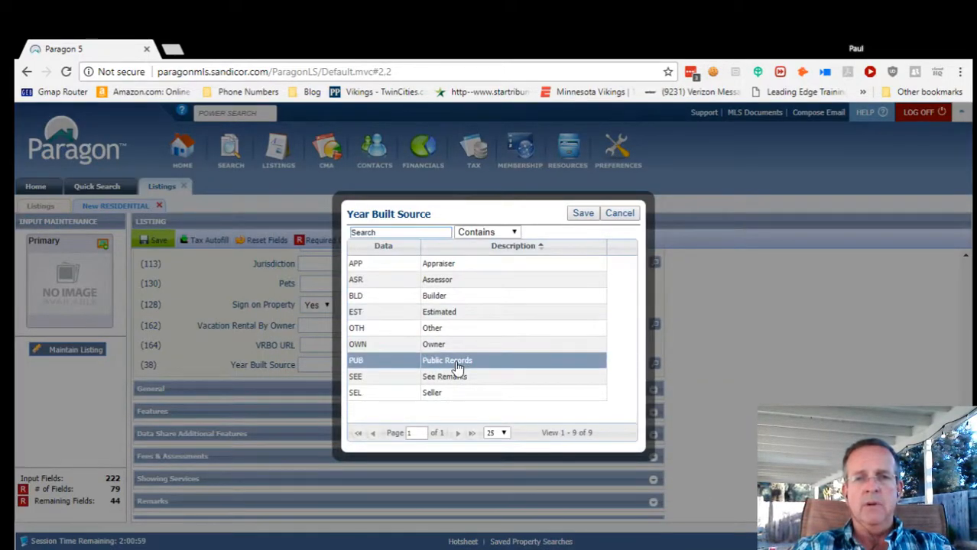
click(583, 214)
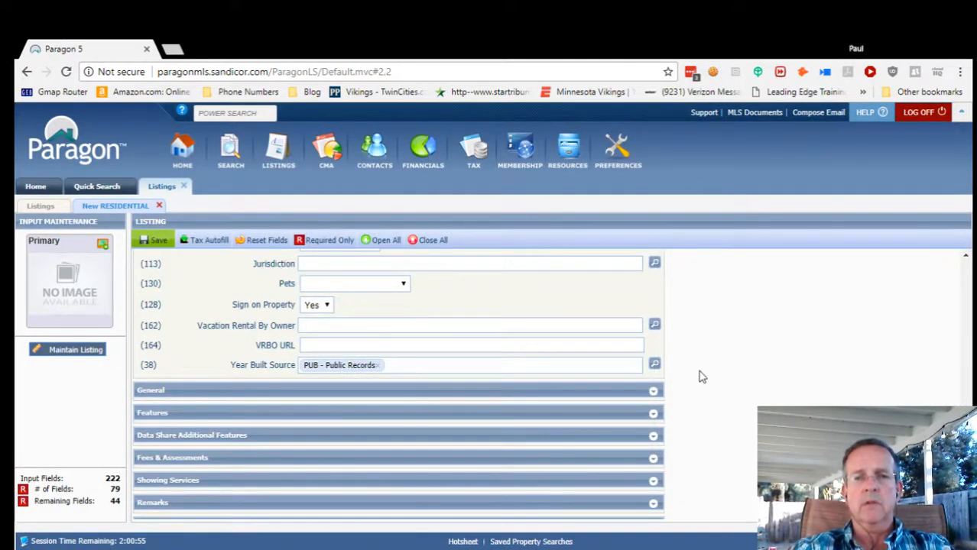
scroll(702, 374, up, 5)
scroll(702, 375, up, 10)
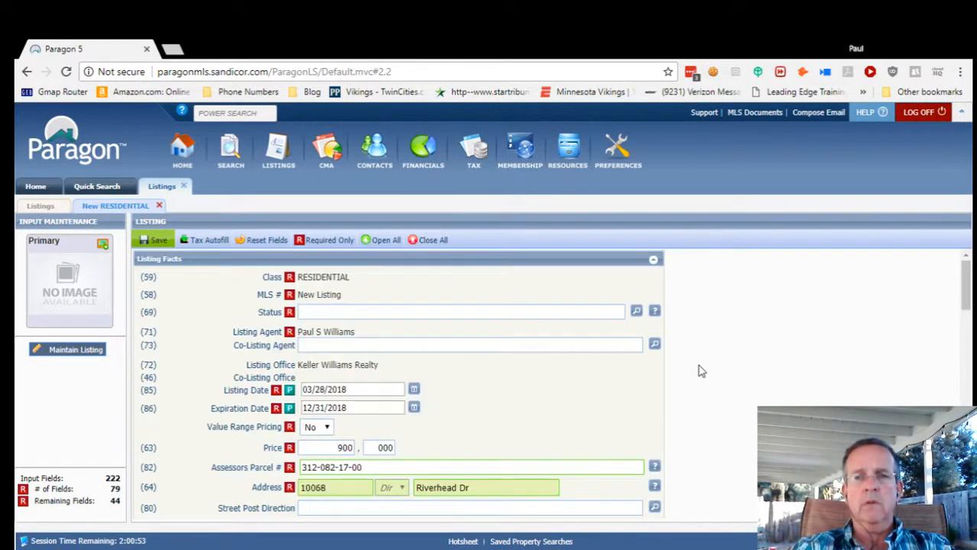
Collapse Listing Facts, expand General, and set Entry: 3+ Steps to N - No.
click(655, 261)
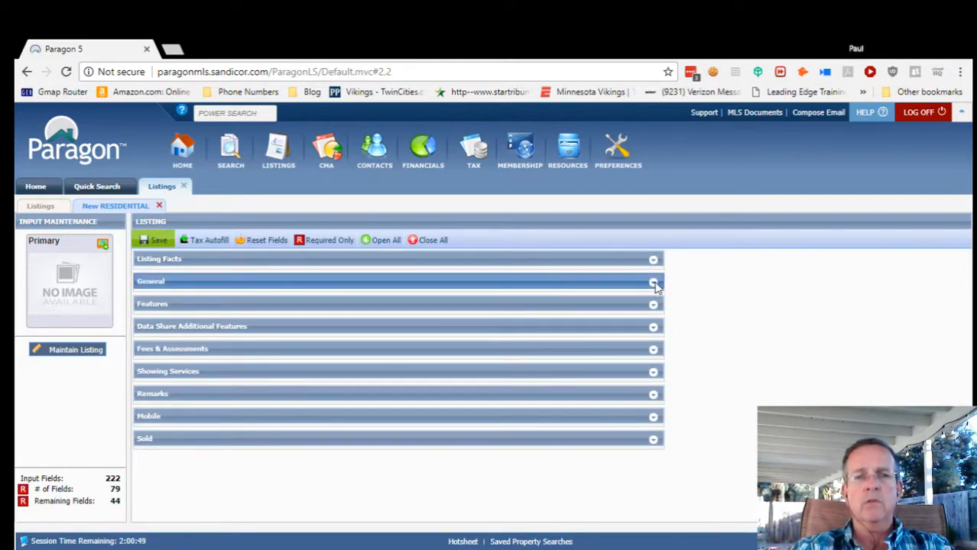
click(654, 283)
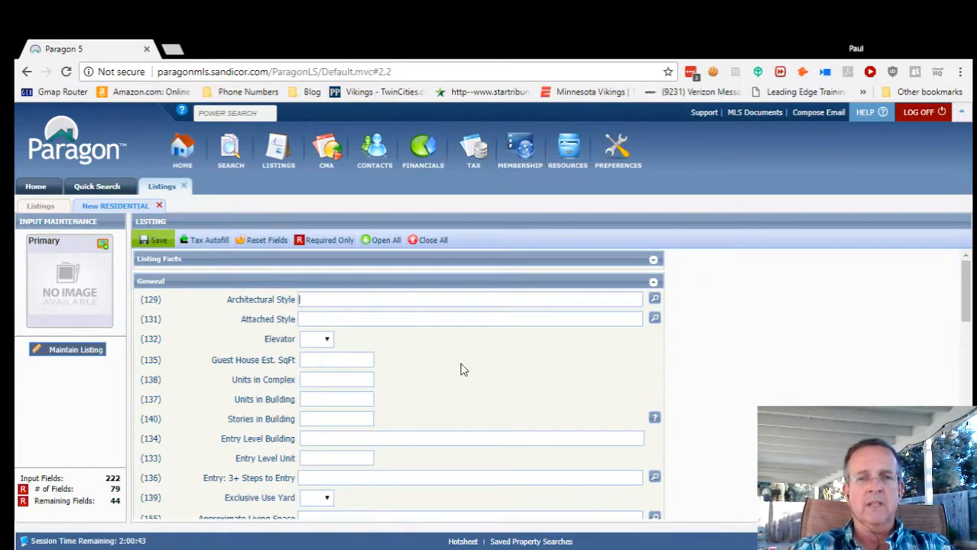
scroll(440, 368, down, 2)
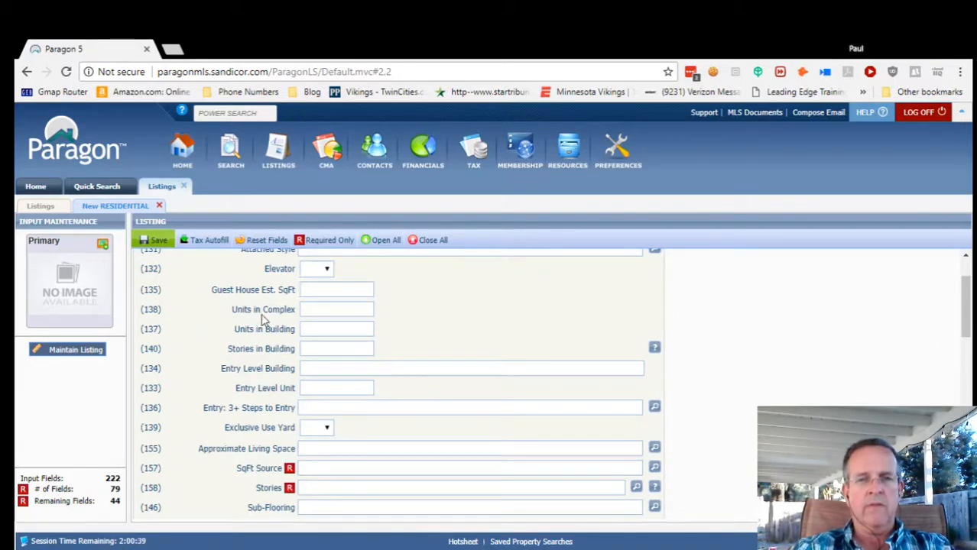
scroll(257, 390, down, 2)
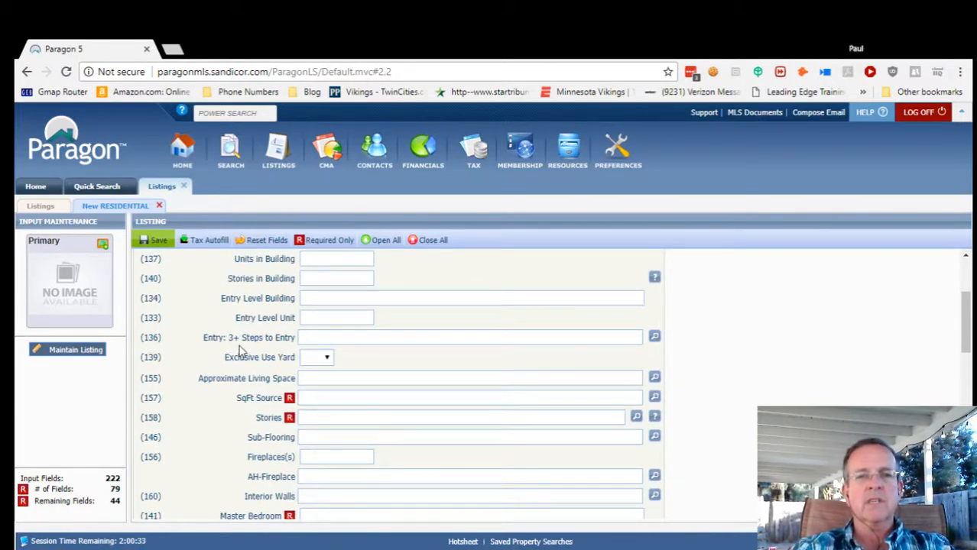
click(653, 339)
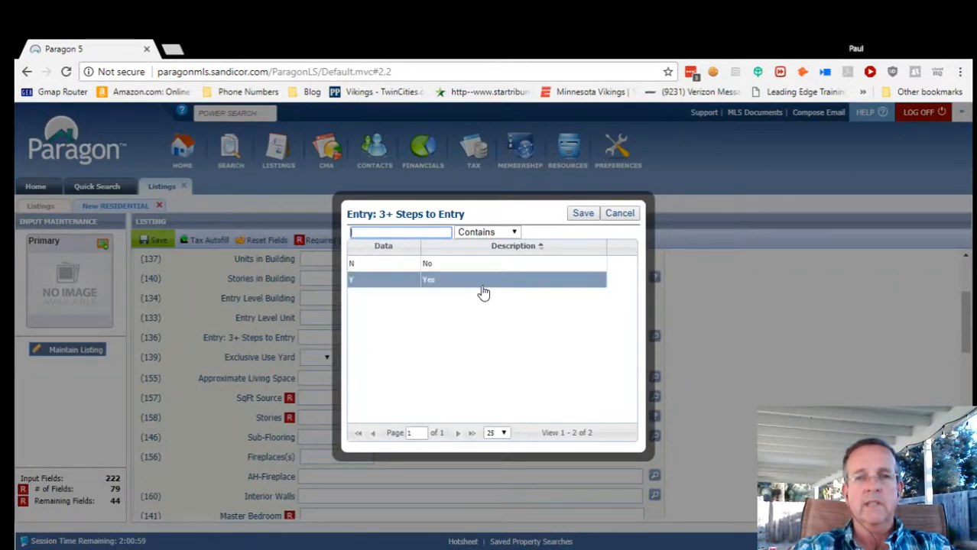
click(513, 265)
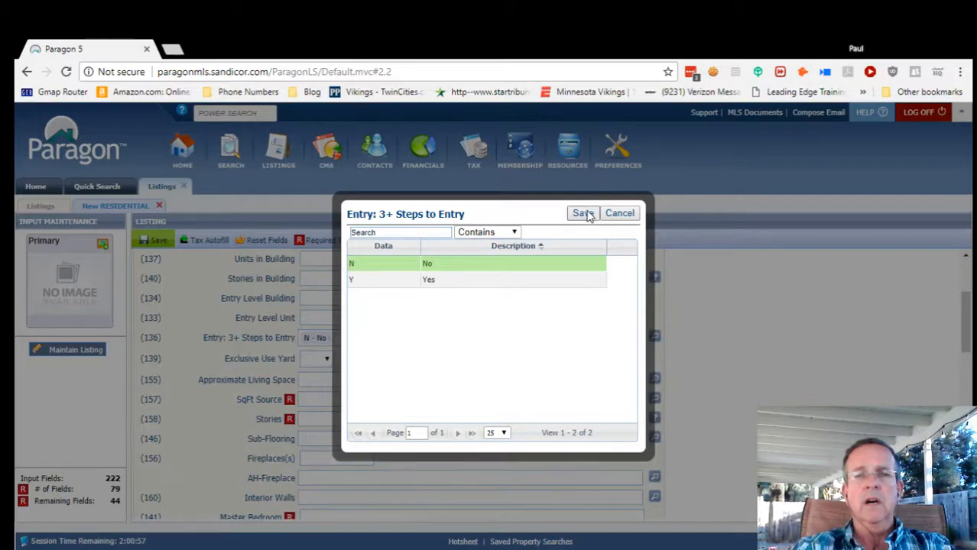
click(584, 214)
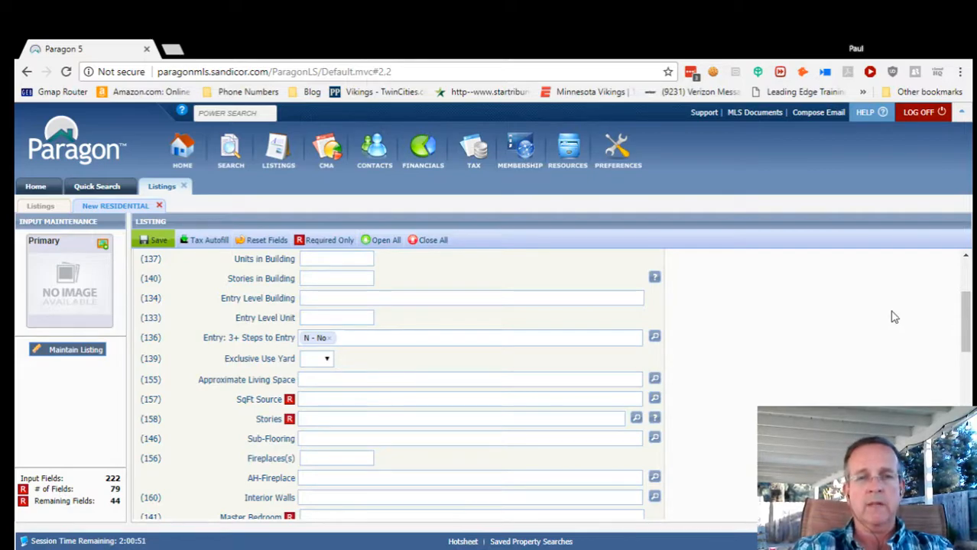
Set Exclusive Use Yard to Yes.
click(327, 366)
click(322, 400)
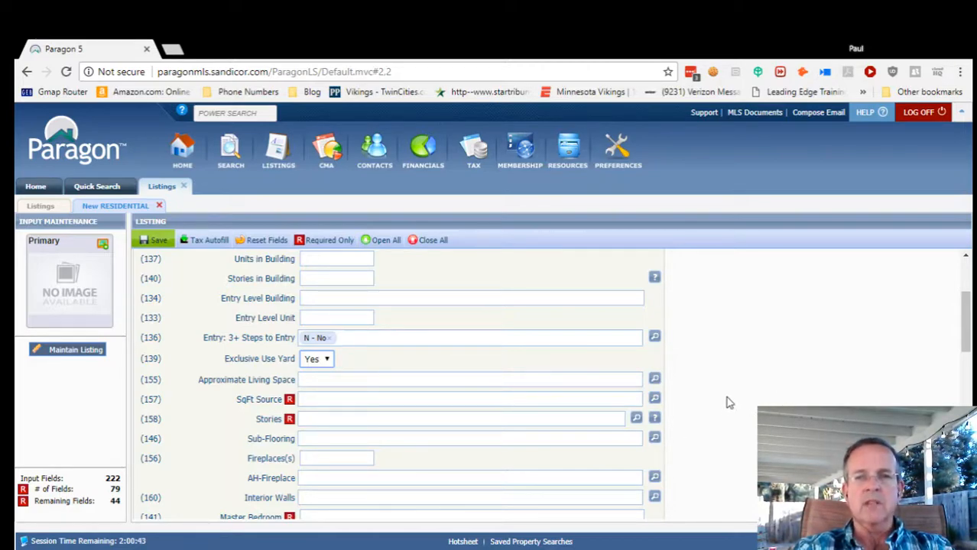
scroll(740, 413, down, 1)
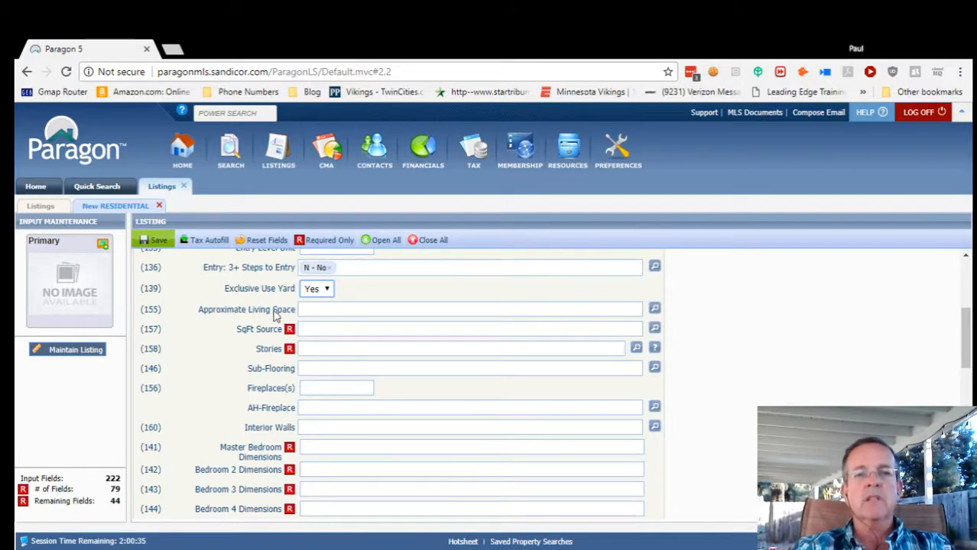
Set living space to F) 2,500-2,999 SqFt with Assessor Record as the source.
click(655, 309)
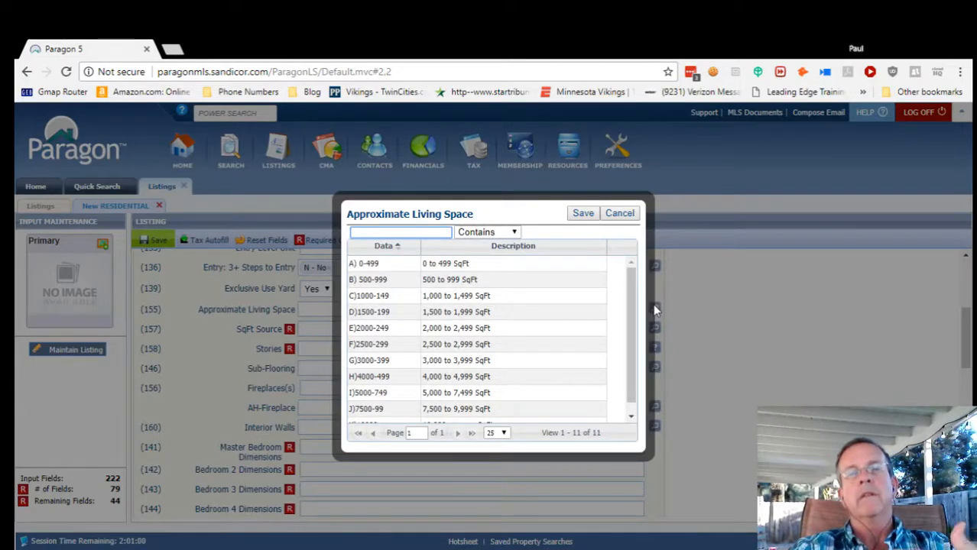
click(483, 350)
click(482, 352)
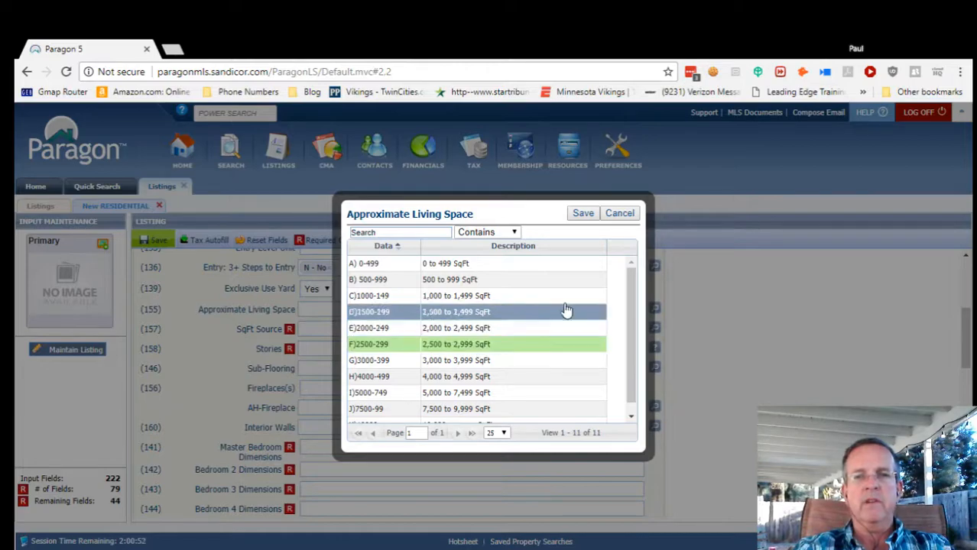
click(582, 213)
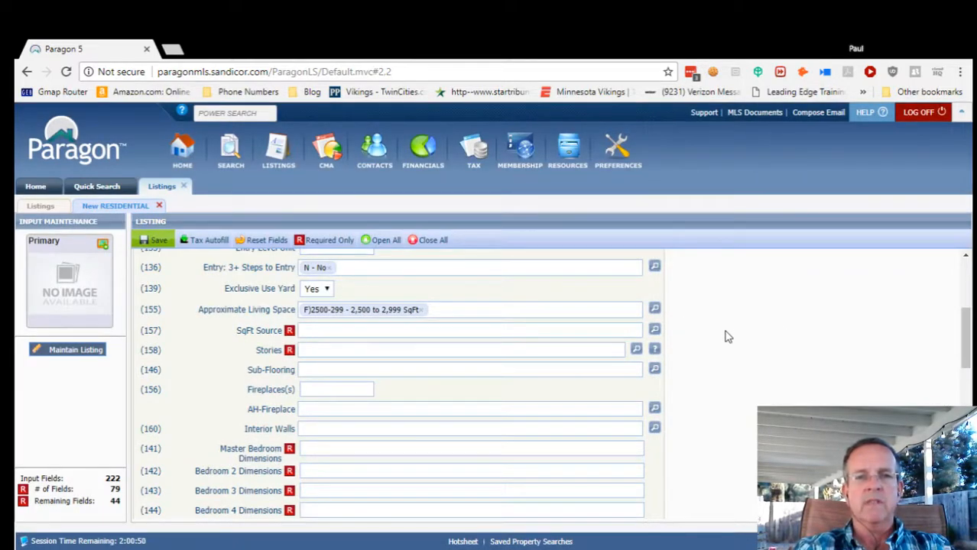
click(654, 330)
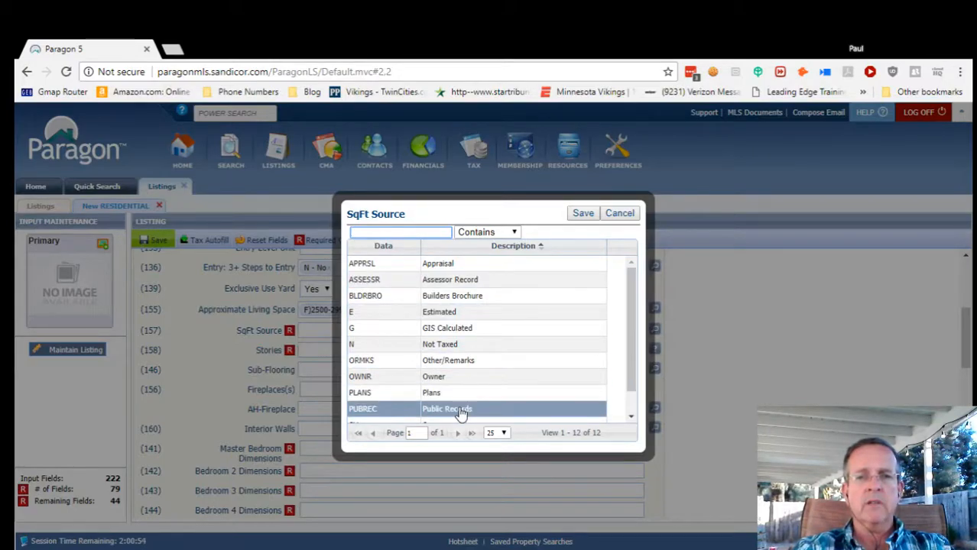
click(467, 284)
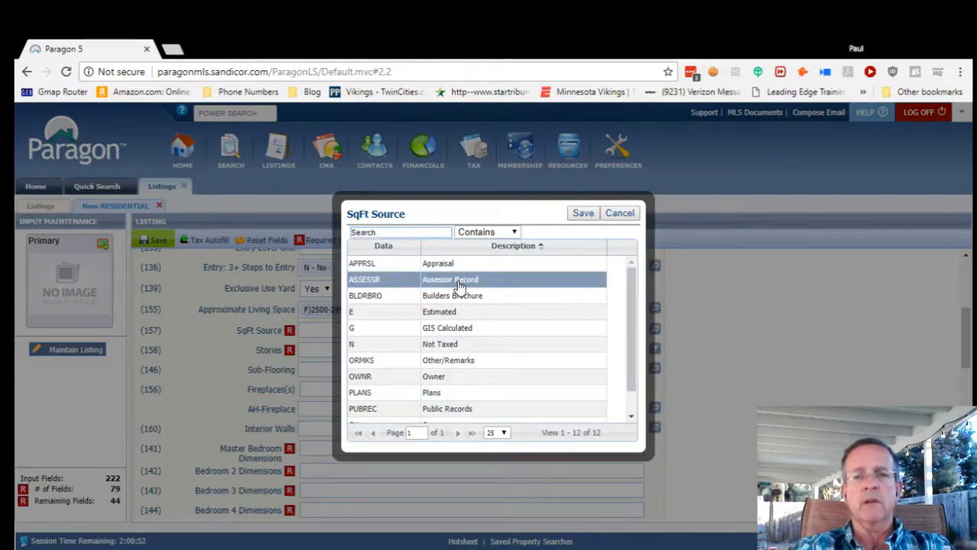
click(581, 214)
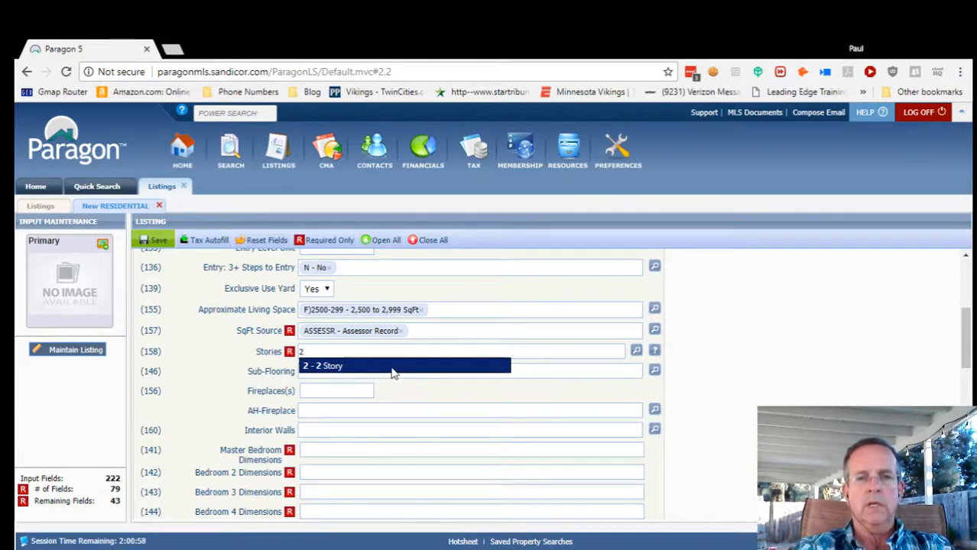
Set Stories to 2 Story and enter 1 fireplace.
click(393, 368)
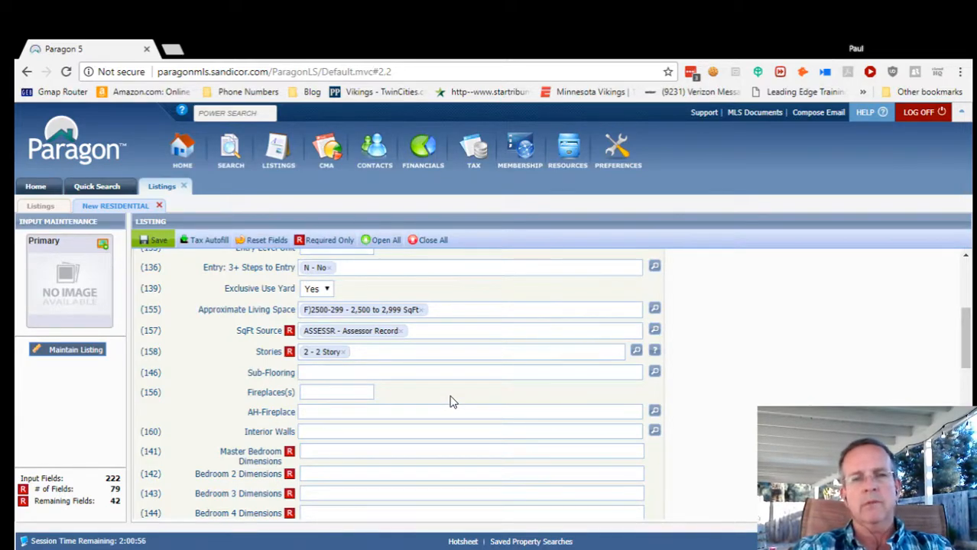
click(339, 394)
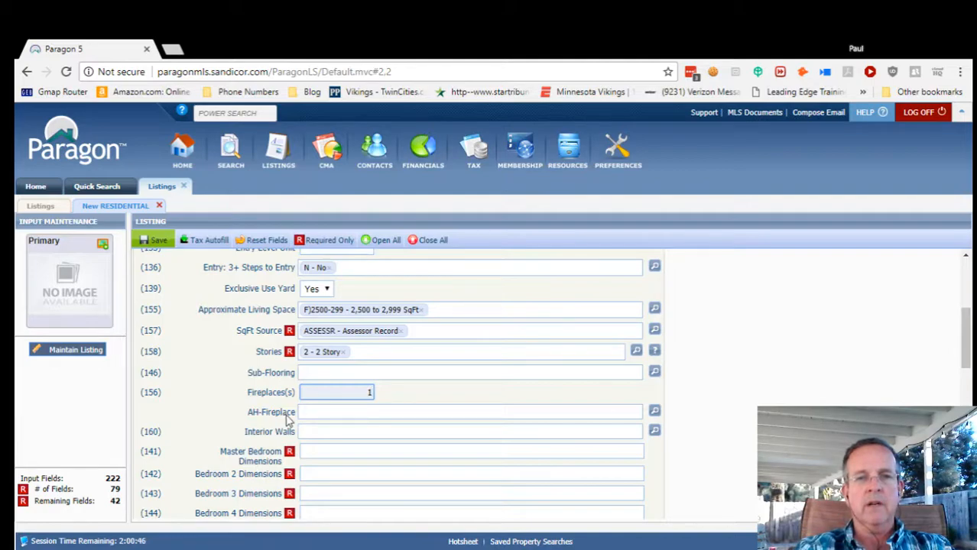
click(373, 413)
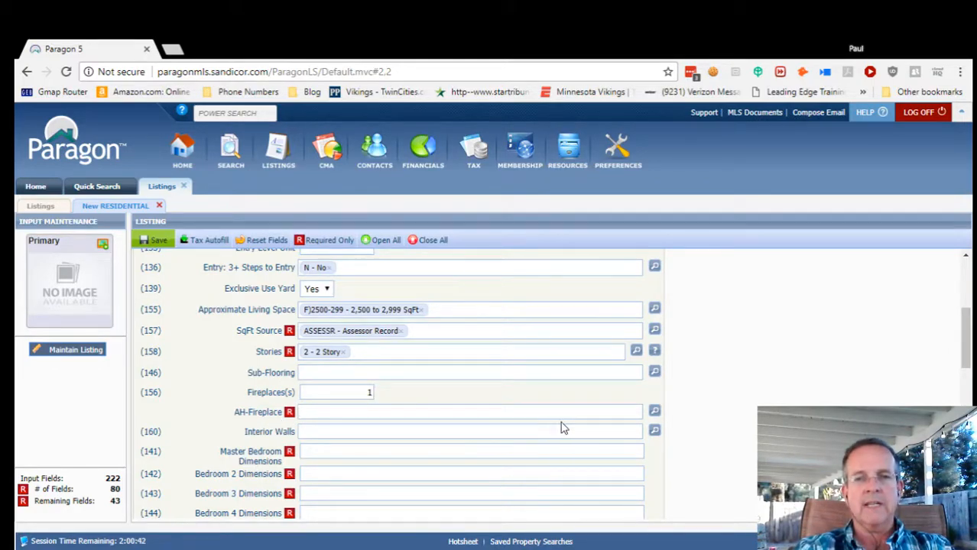
Check AH2 FP in Family Room, AH15 Fire Pit, AH18 Gas and AH19 Gas Starter as fireplace features.
click(655, 412)
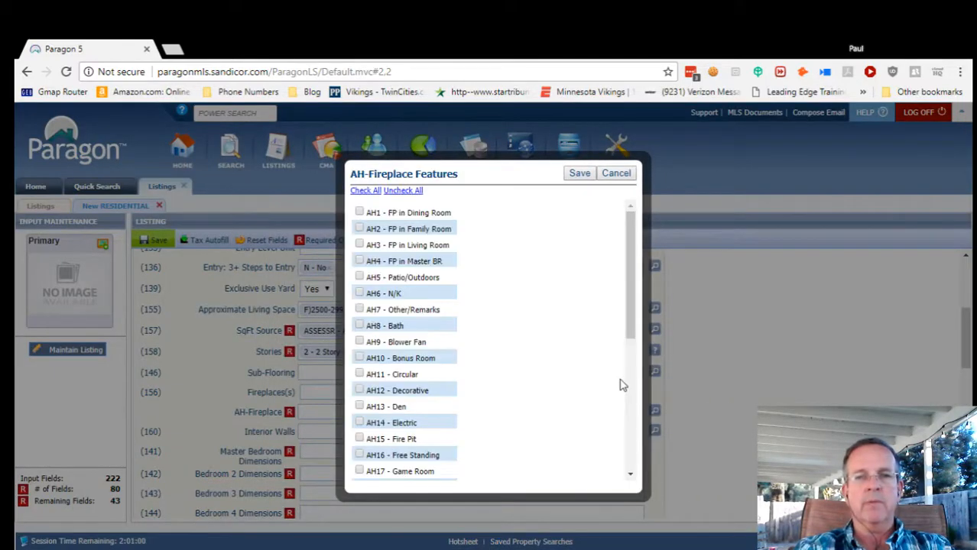
click(359, 228)
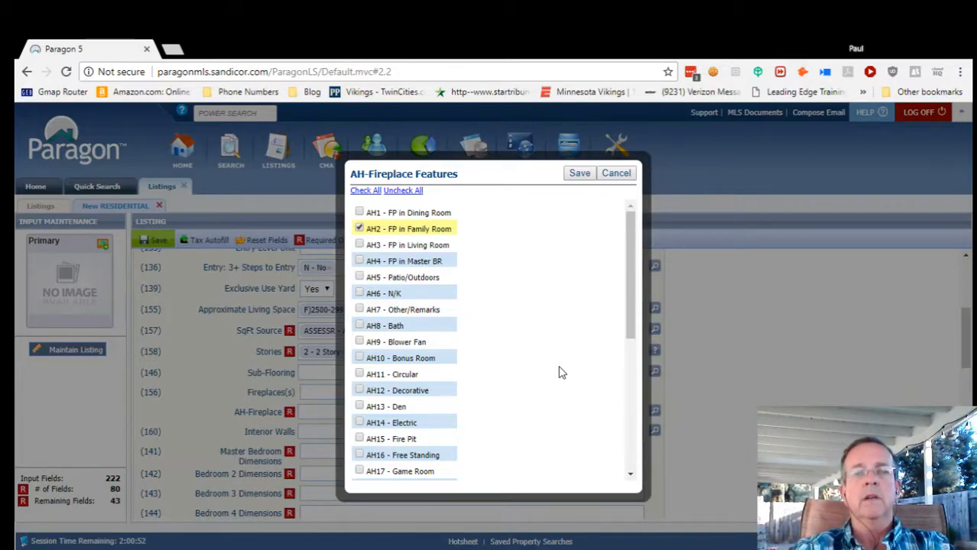
scroll(443, 393, down, 1)
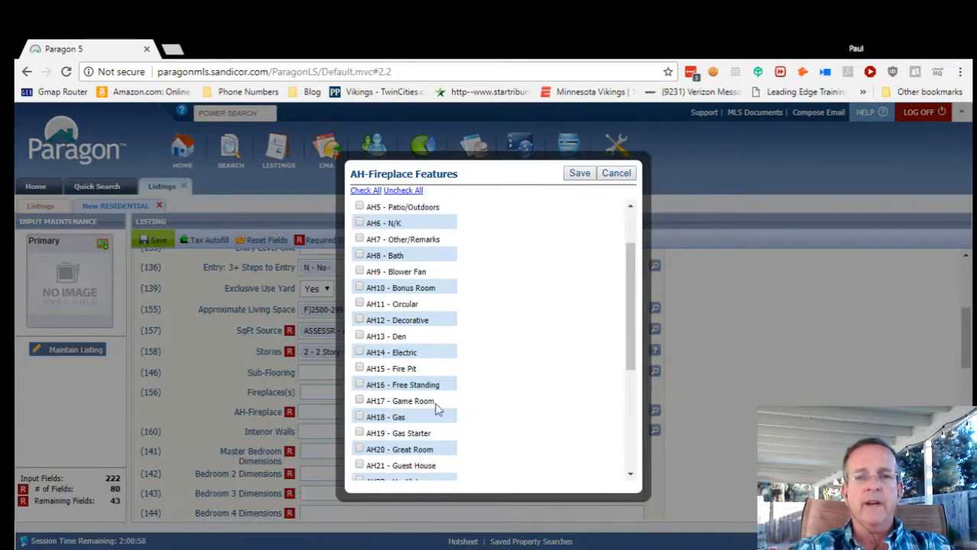
click(360, 368)
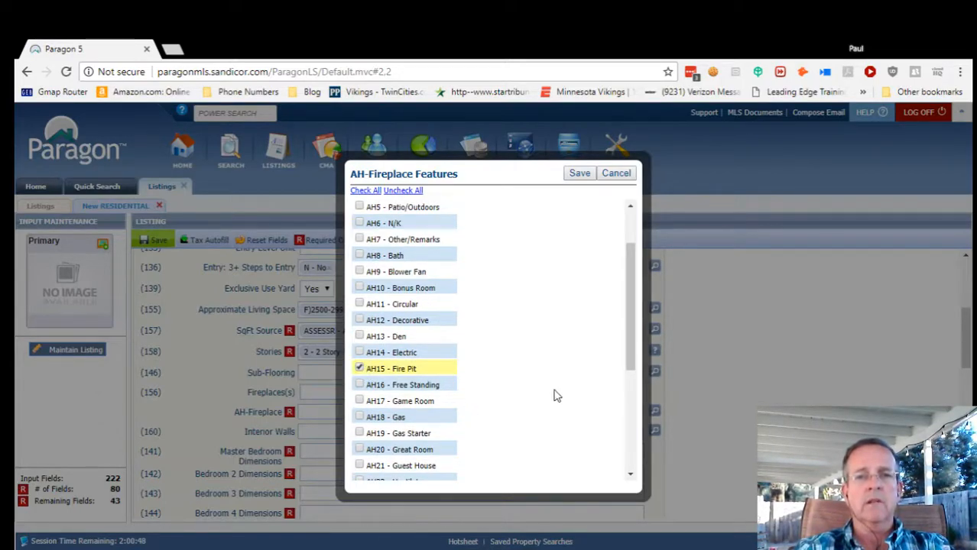
click(359, 417)
click(360, 433)
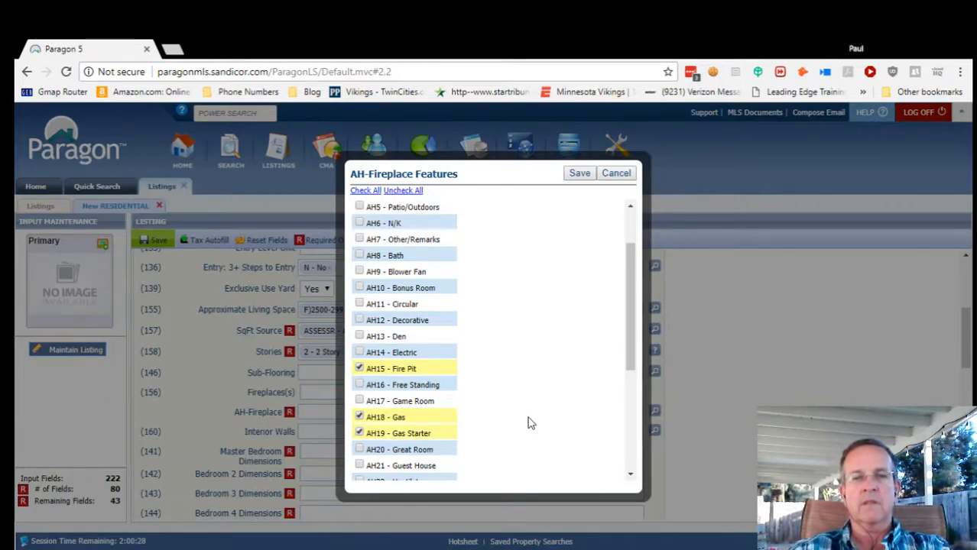
scroll(527, 423, down, 1)
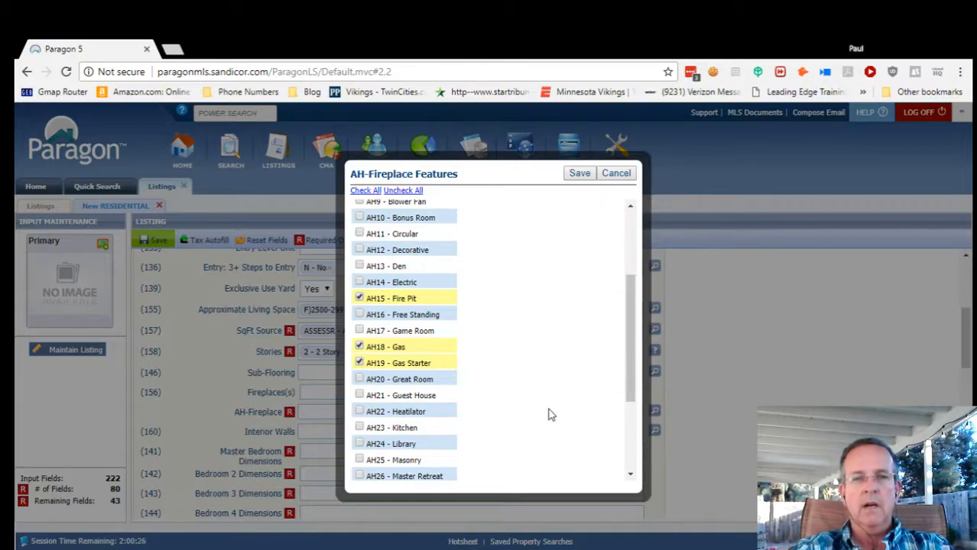
scroll(531, 414, down, 2)
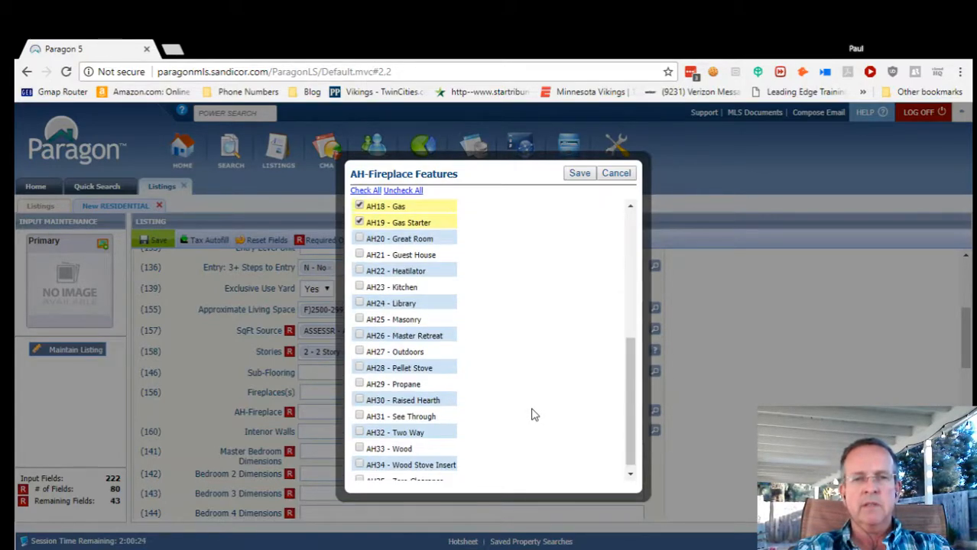
scroll(516, 414, down, 1)
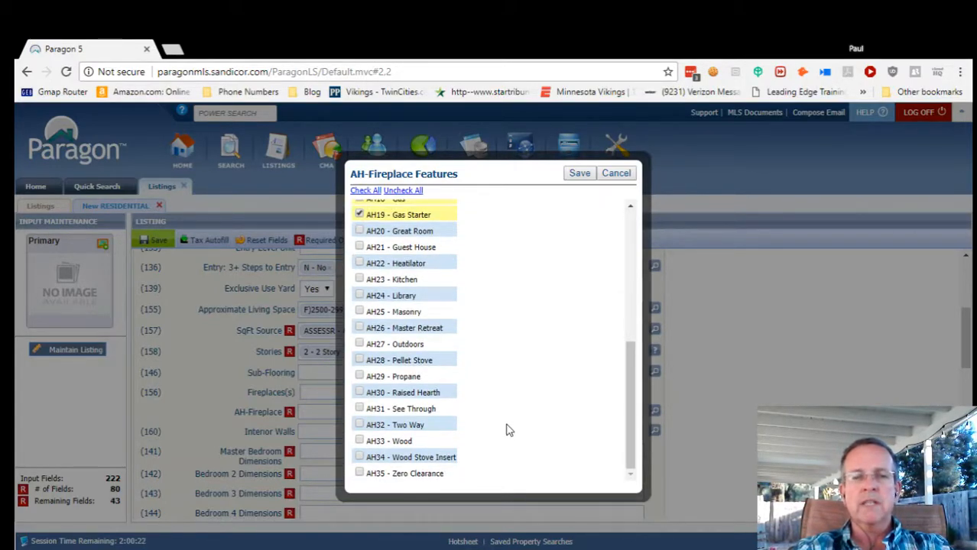
scroll(507, 428, up, 10)
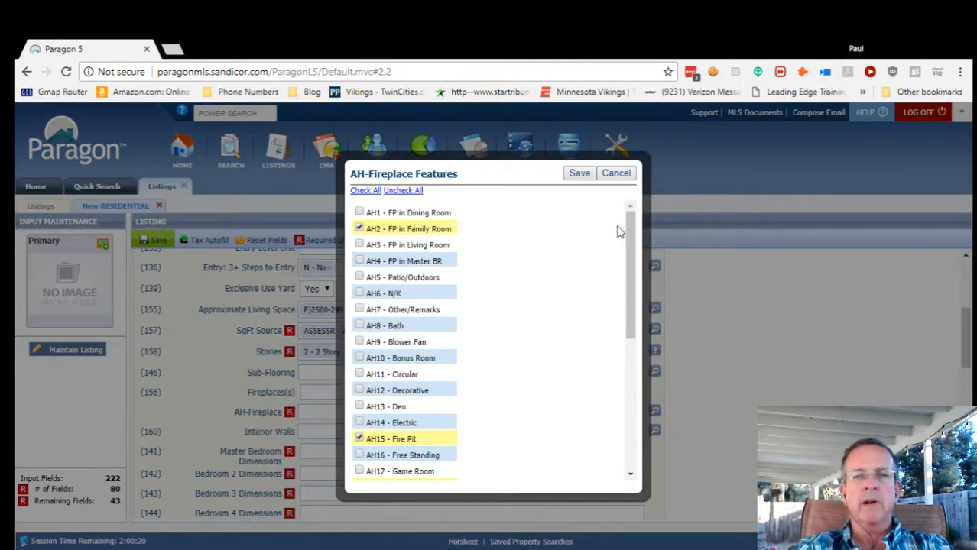
Save the four fireplace features to the AH-Fireplace field and scroll down to the room dimension fields.
click(580, 174)
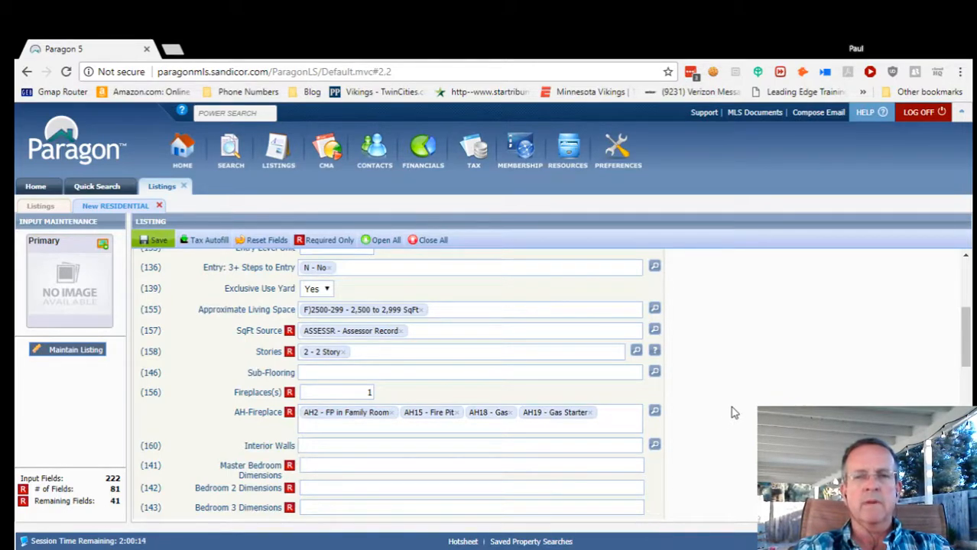
scroll(718, 420, down, 1)
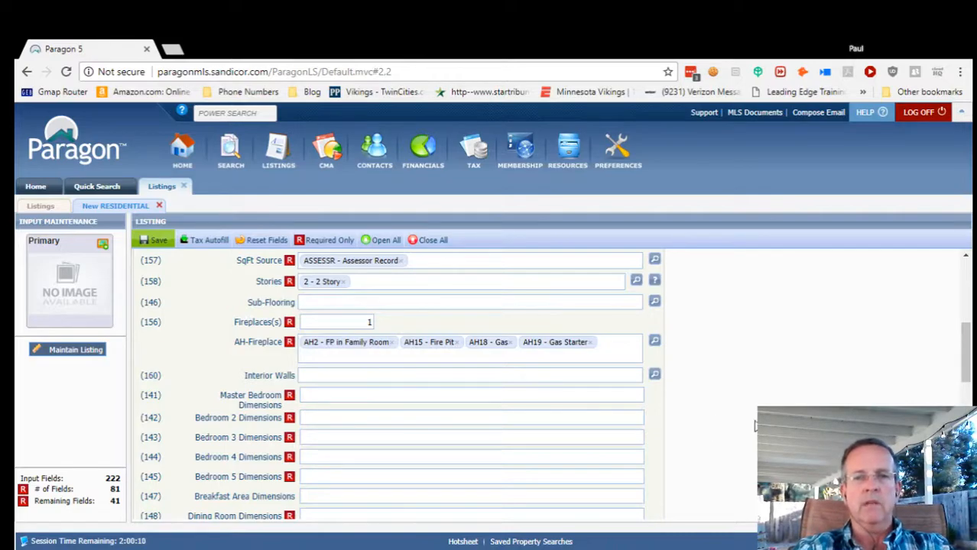
scroll(459, 401, down, 1)
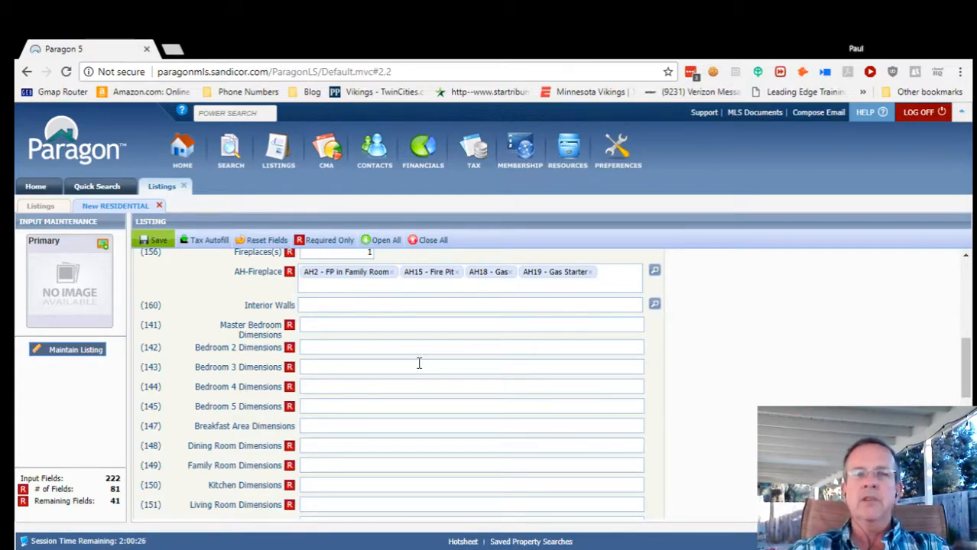
Return to the sold Riverhead Dr listing in Quick Search, review its details, and bring up REPORTS.
click(91, 191)
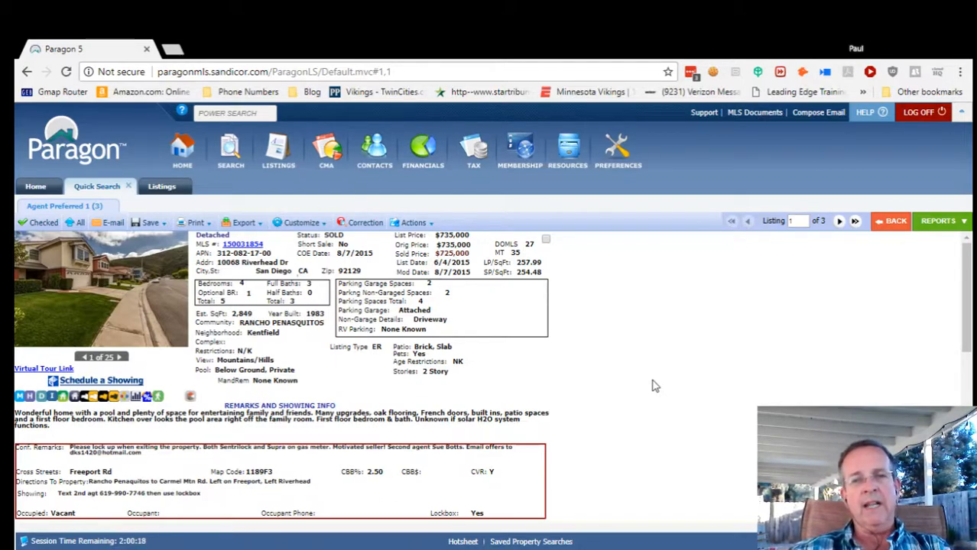
scroll(613, 387, down, 2)
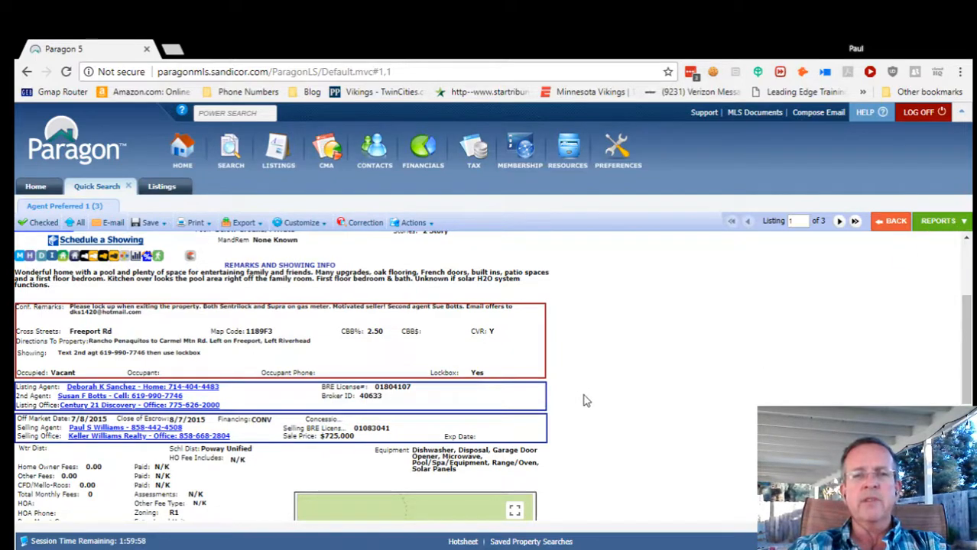
scroll(585, 399, up, 3)
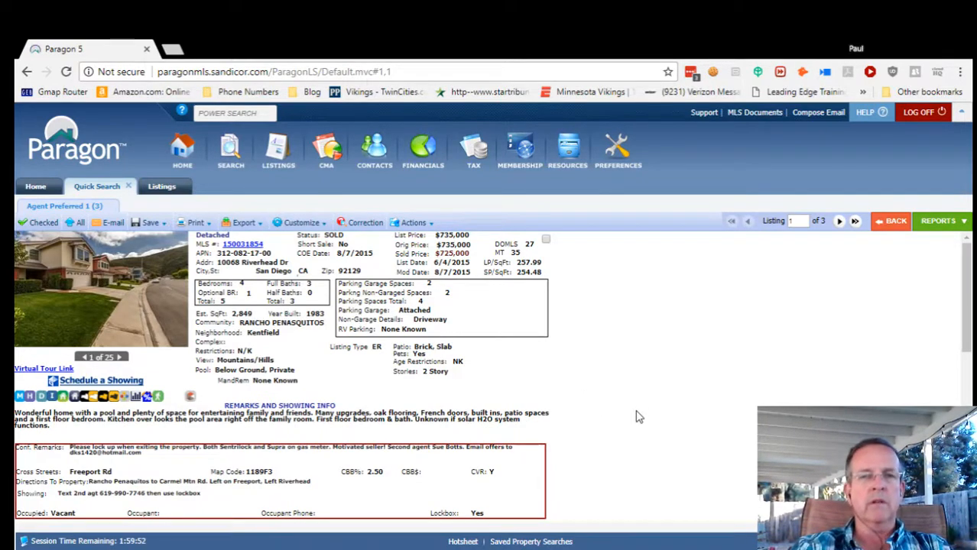
click(946, 224)
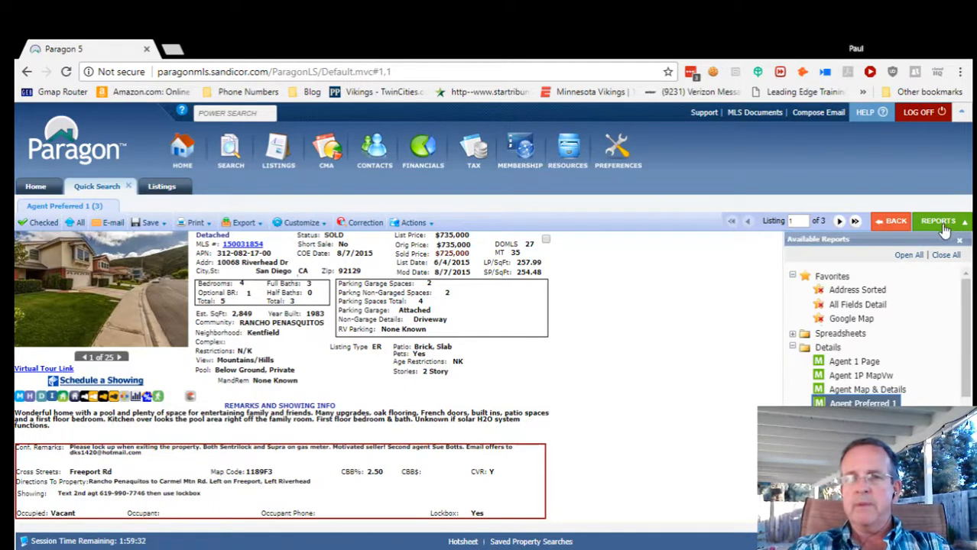
Display the Riverhead reference listing as the Specialty Views All Fields Customizable report and scroll through it.
click(793, 348)
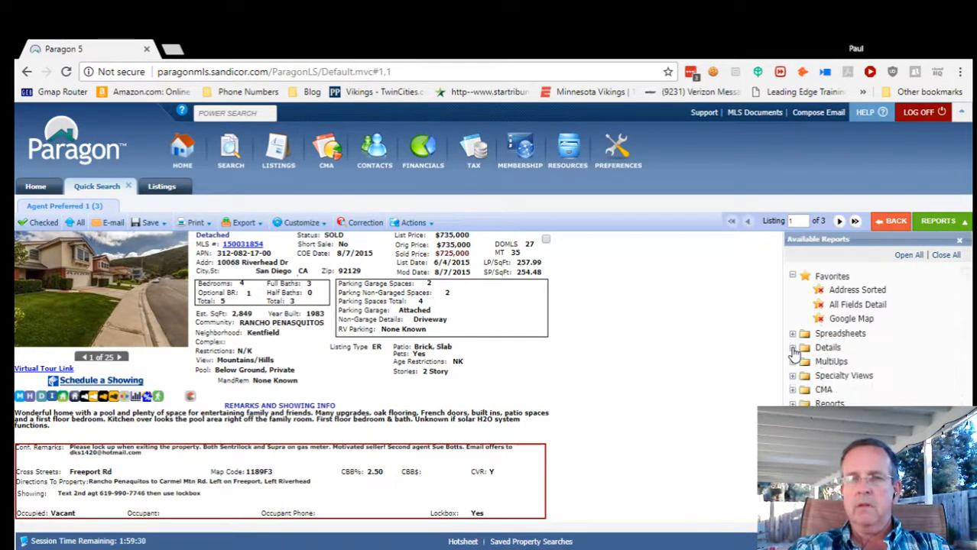
click(793, 378)
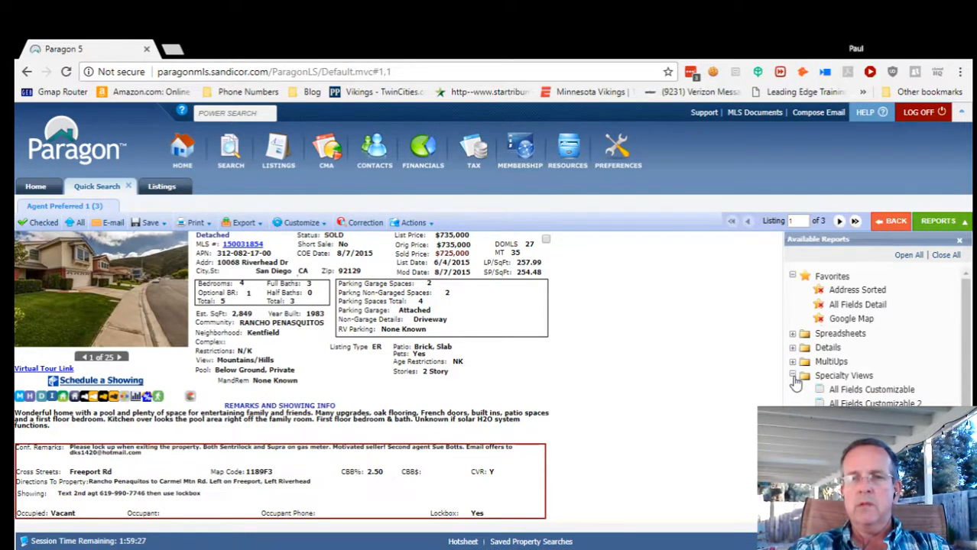
click(871, 390)
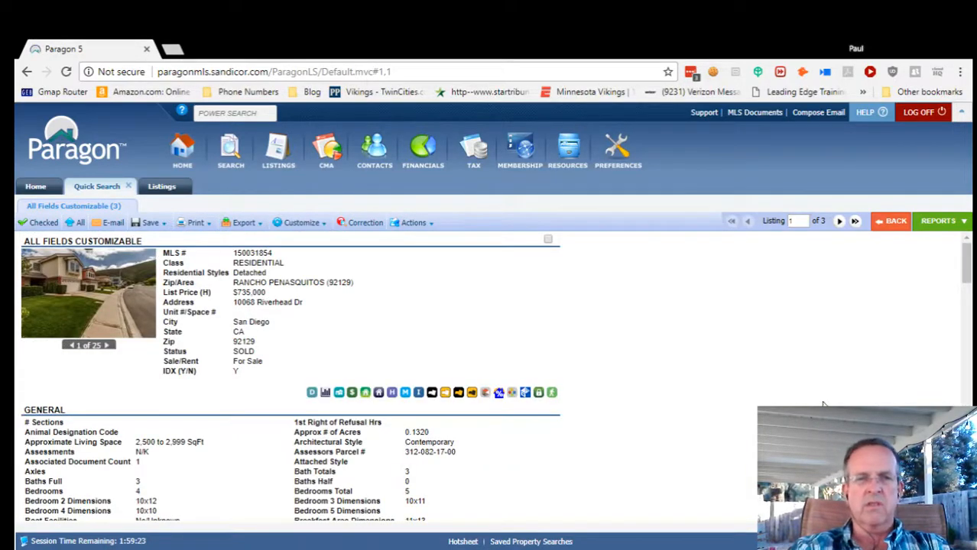
scroll(819, 404, down, 3)
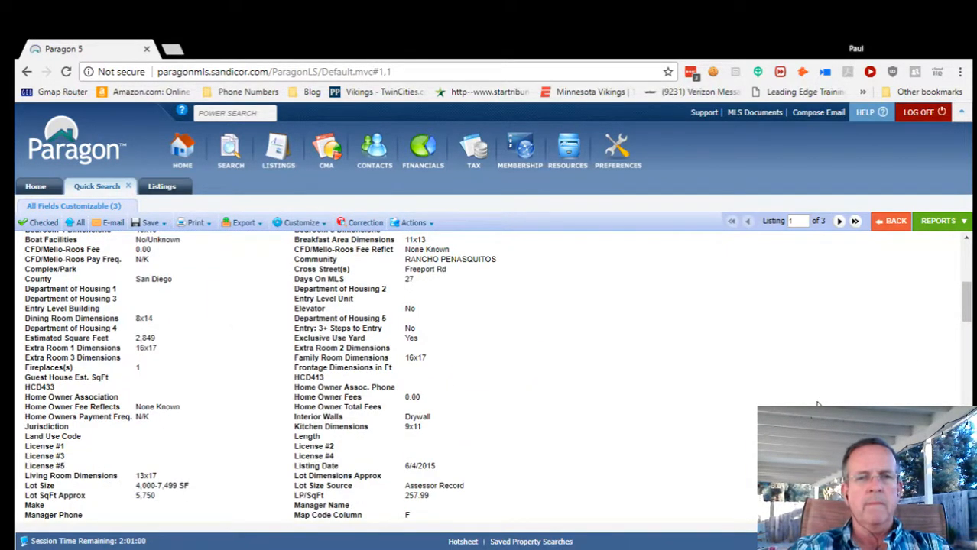
scroll(817, 404, down, 3)
scroll(778, 399, down, 8)
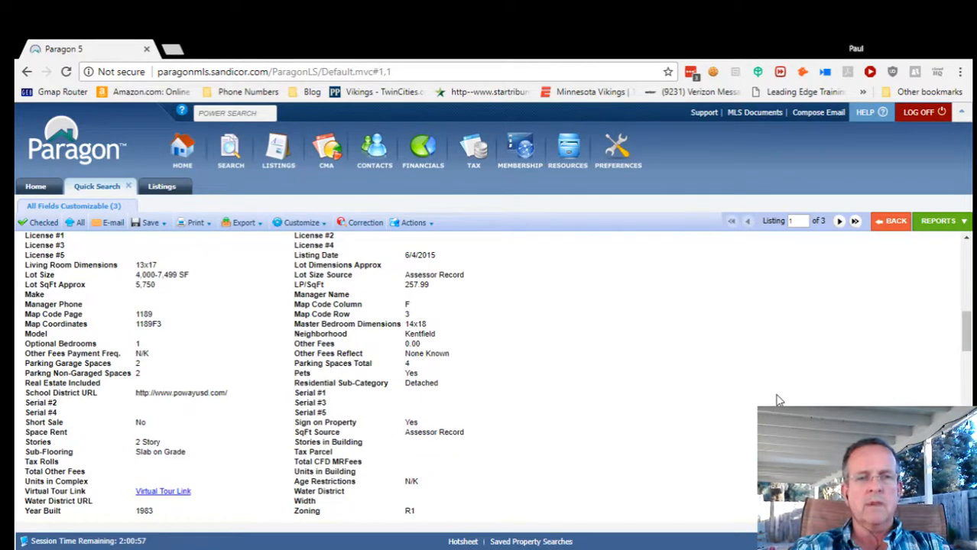
scroll(778, 399, down, 10)
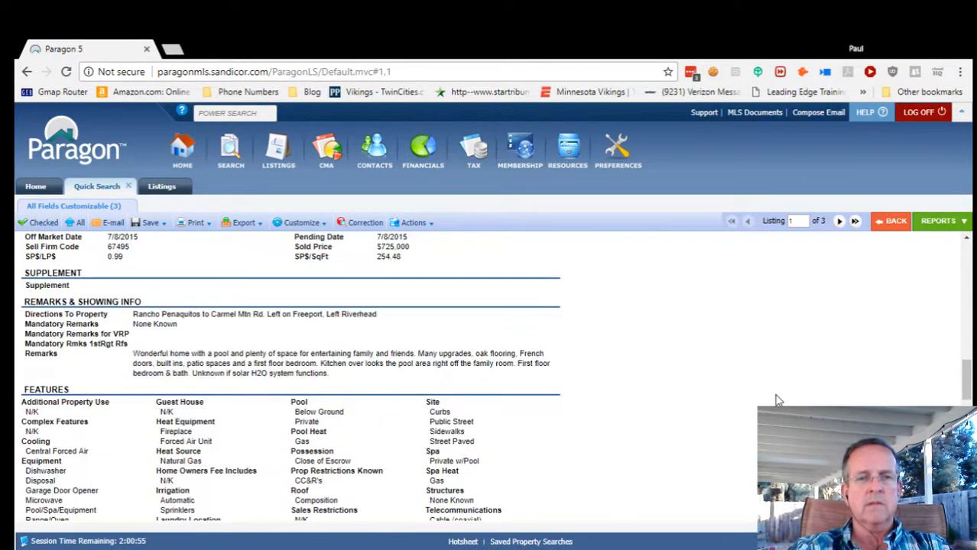
scroll(777, 400, down, 10)
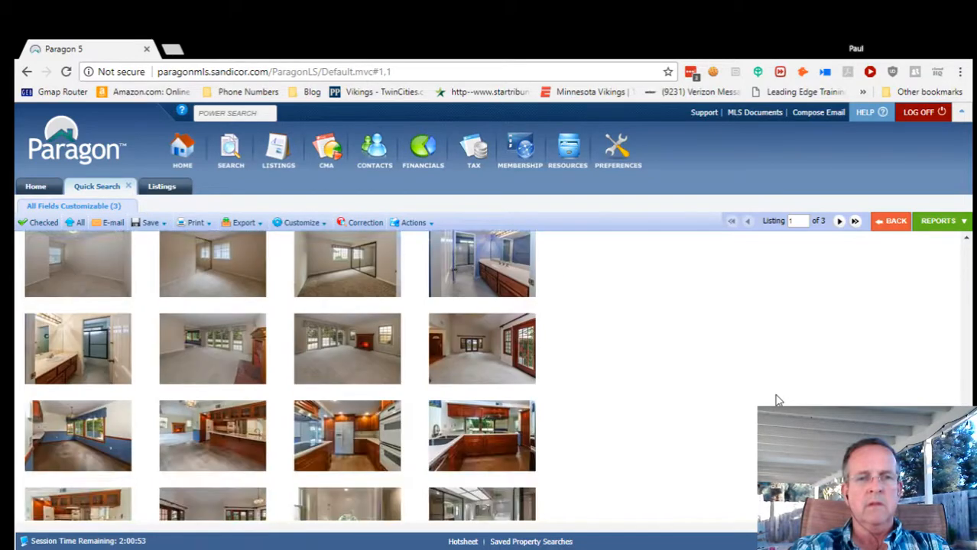
scroll(776, 401, up, 15)
scroll(775, 400, up, 15)
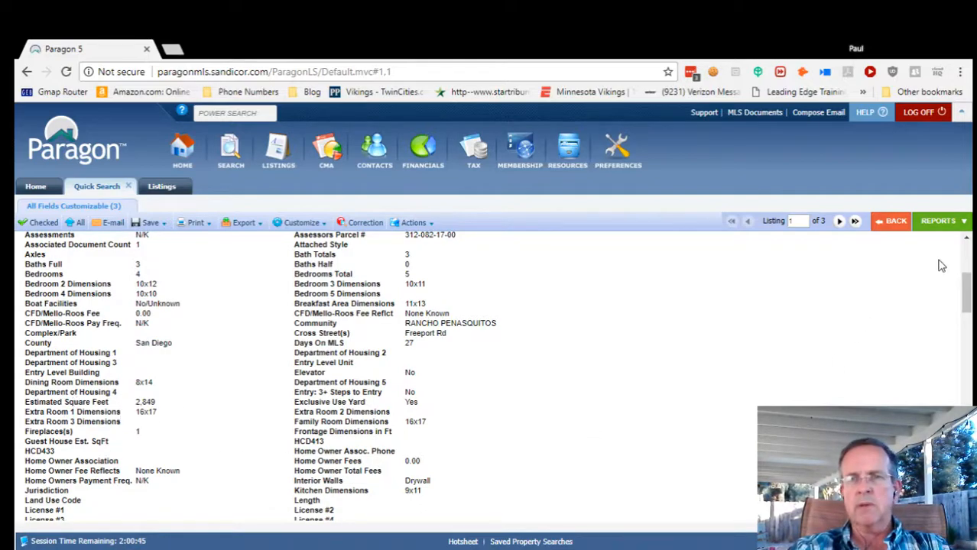
click(957, 227)
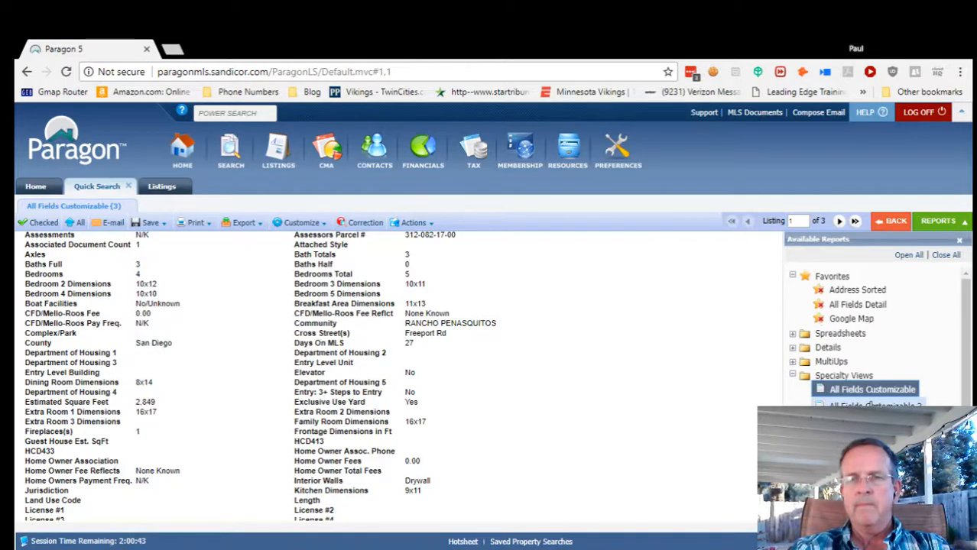
Switch to All Fields Customizable 2, scroll to the dimension fields, and restore down the browser window.
click(876, 405)
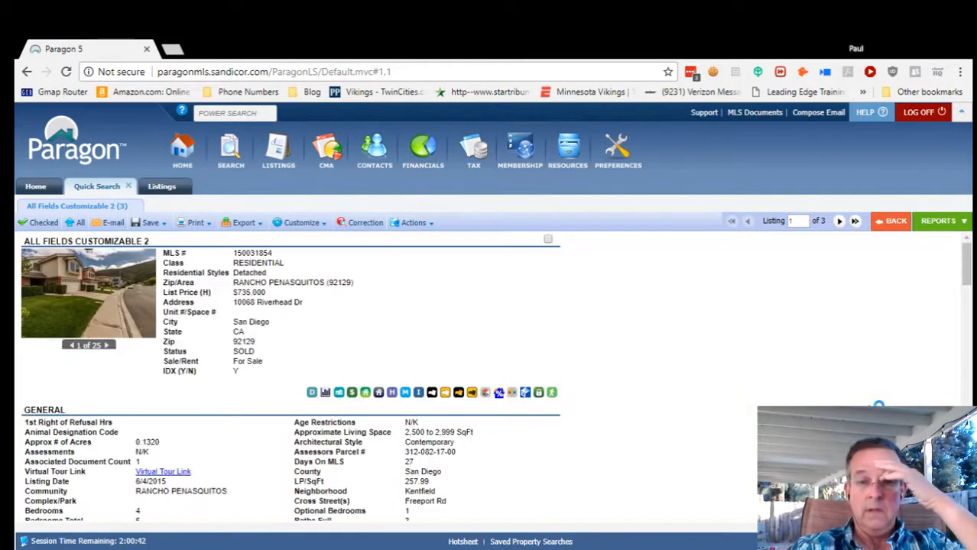
scroll(718, 457, down, 3)
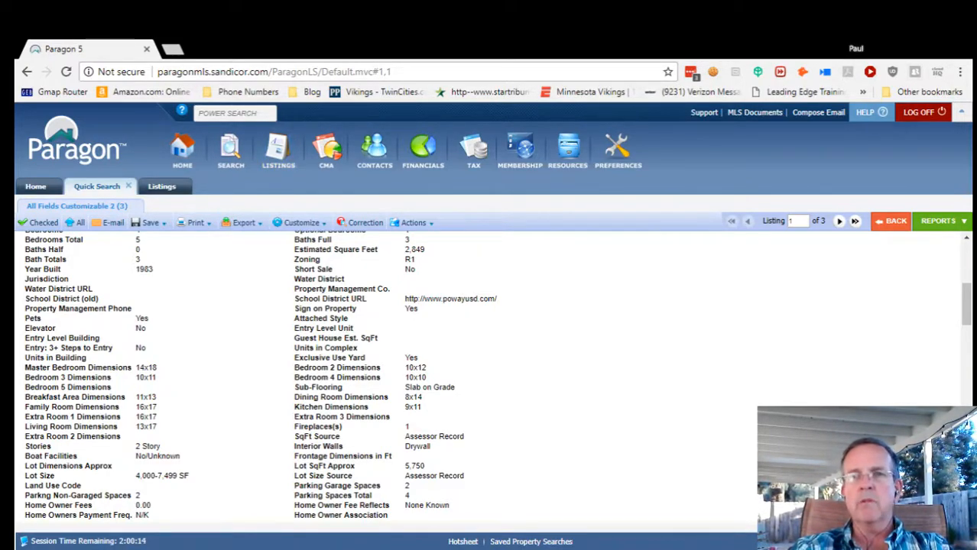
click(920, 47)
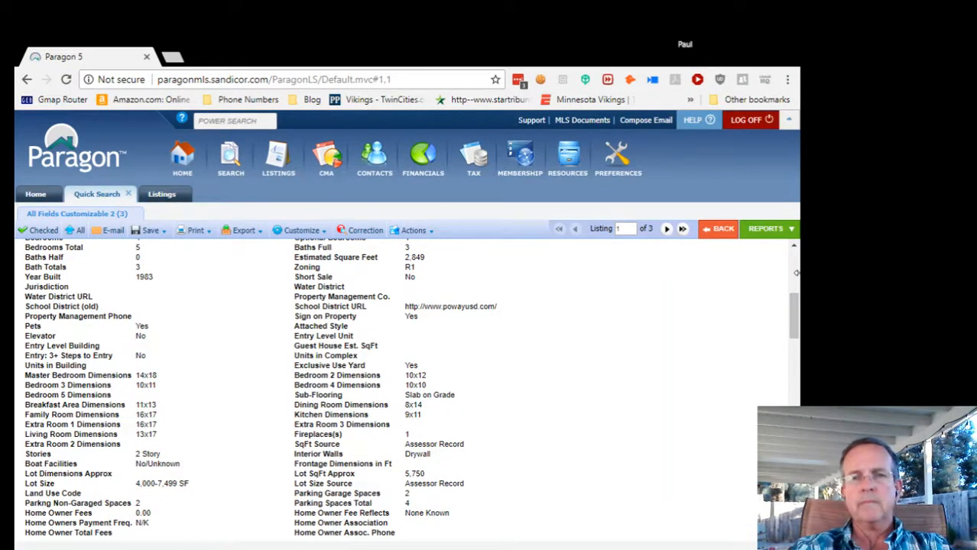
Go back to the new listing on the Listings tab and place the cursor in Master Bedroom Dimensions.
click(162, 195)
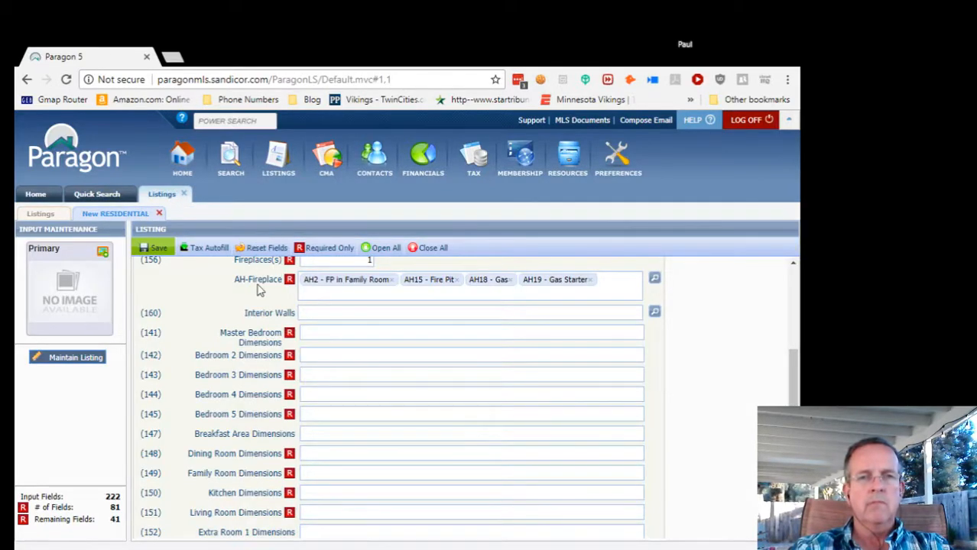
click(318, 339)
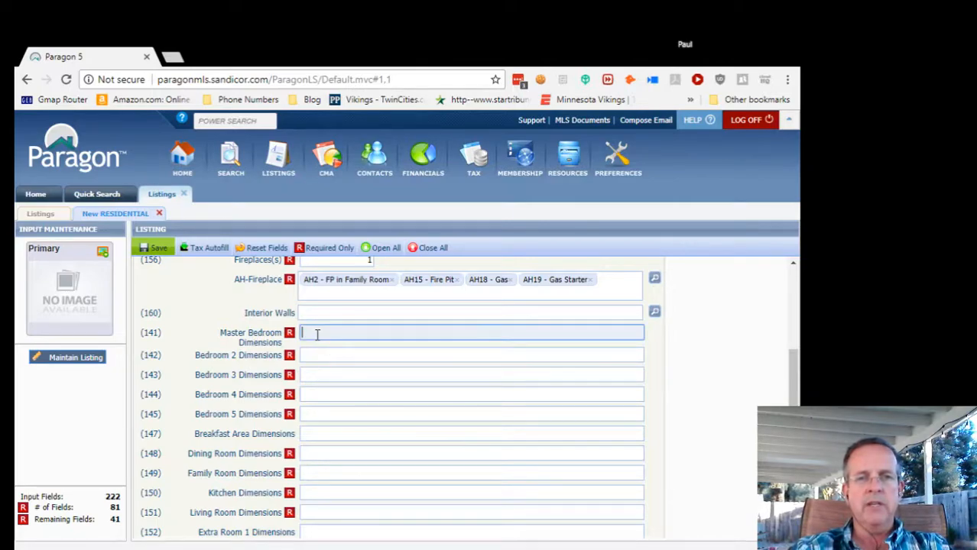
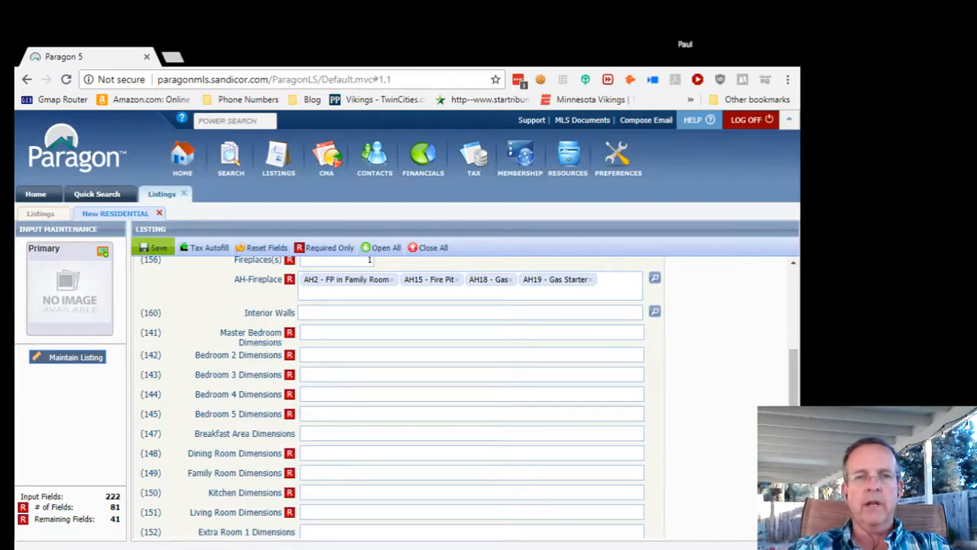
Enter bedroom dimensions: master 18x14, Bedroom 2 12x10, Bedroom 3 11x10, Bedroom 4 10x10.
click(345, 336)
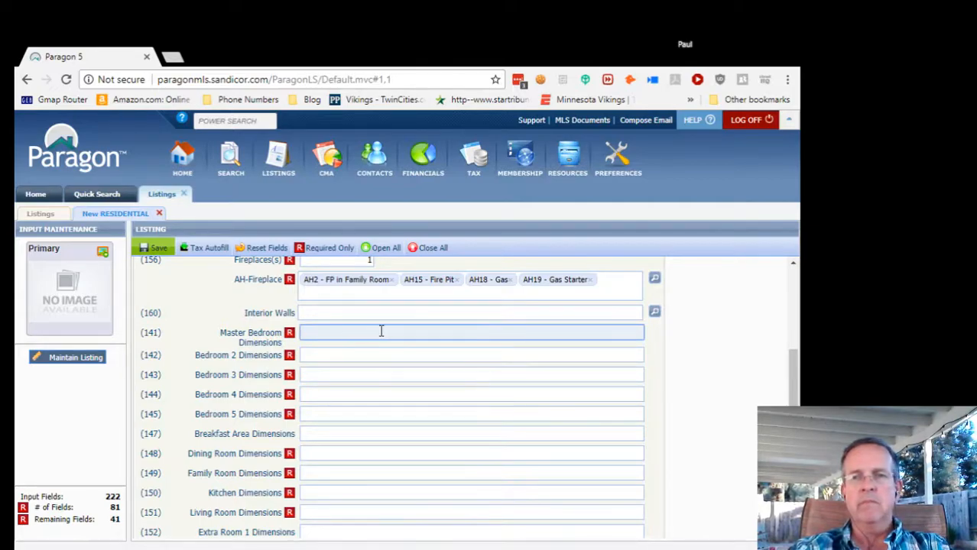
text(18x14)
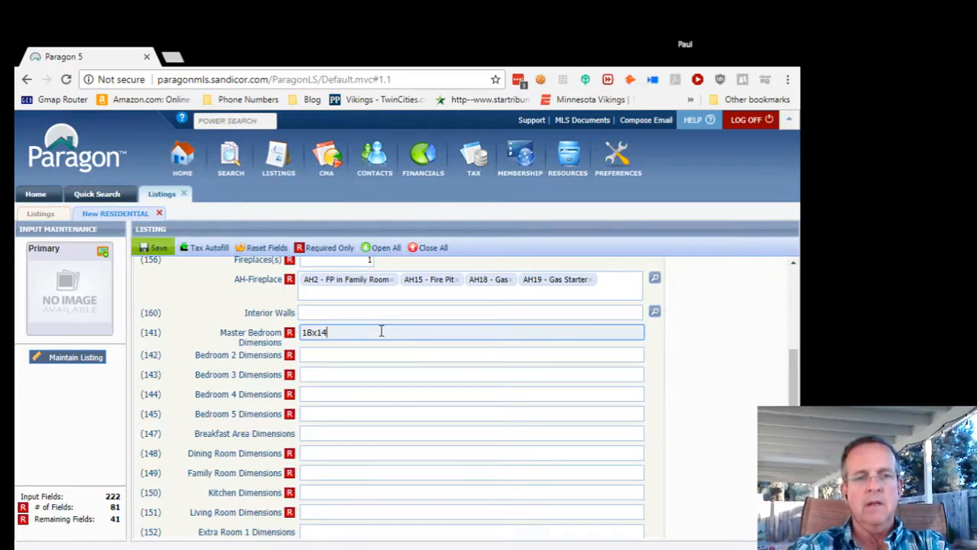
key(Tab)
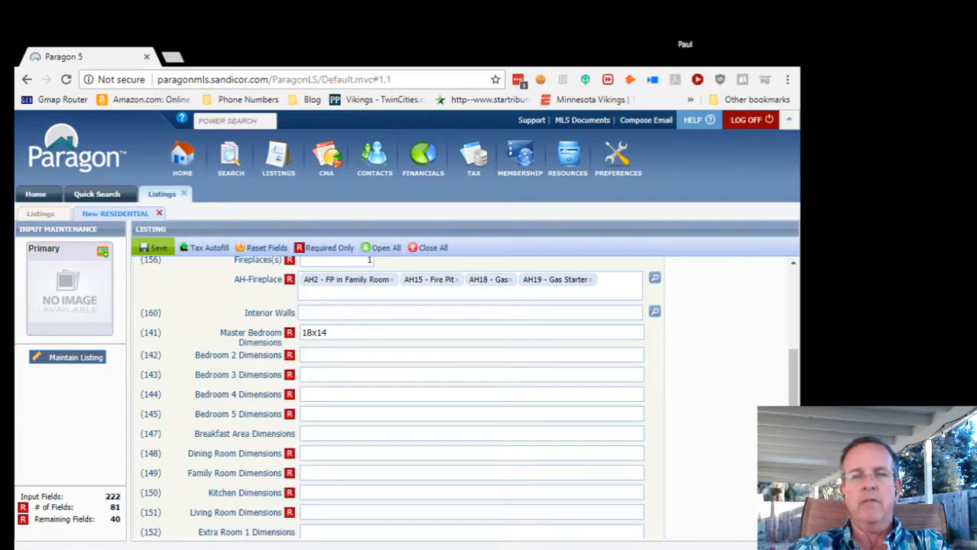
click(324, 355)
text(1)
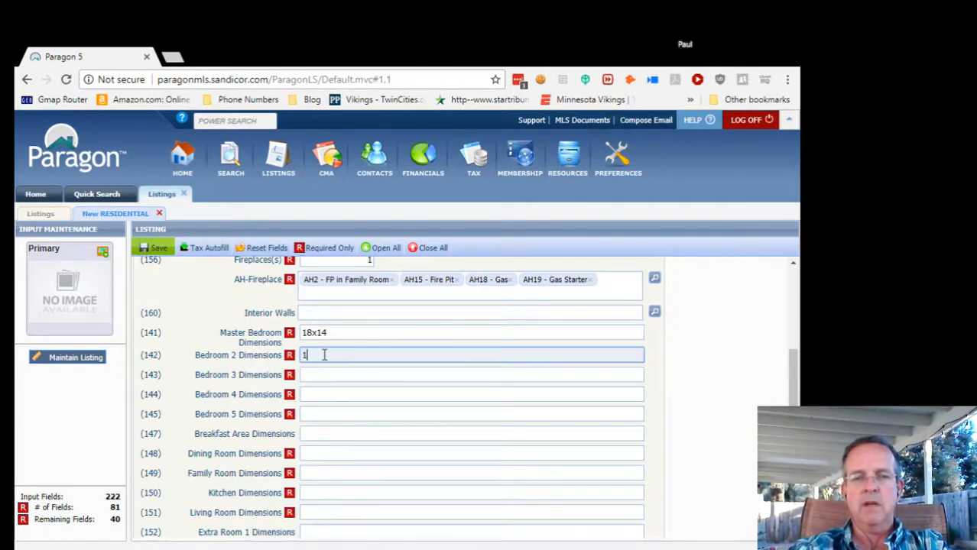
text(2x10)
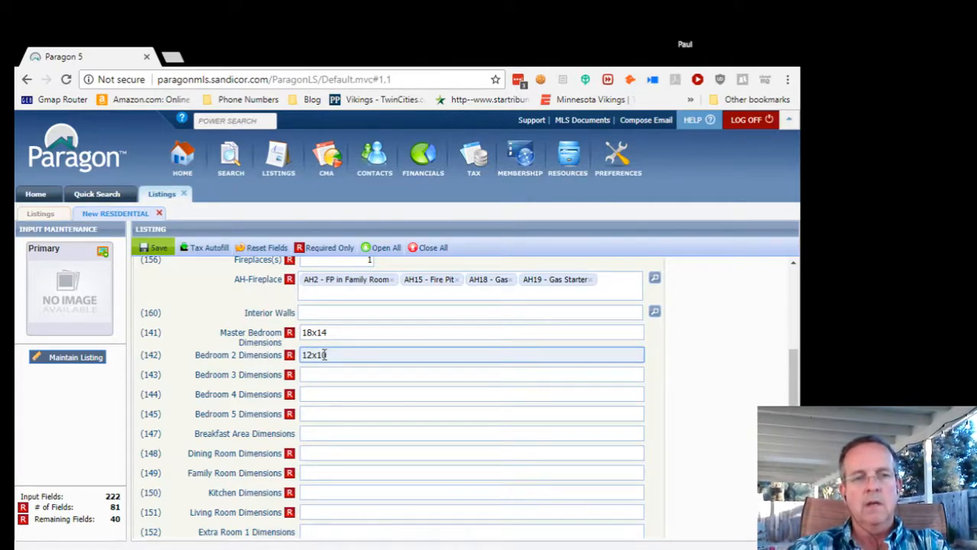
key(Tab)
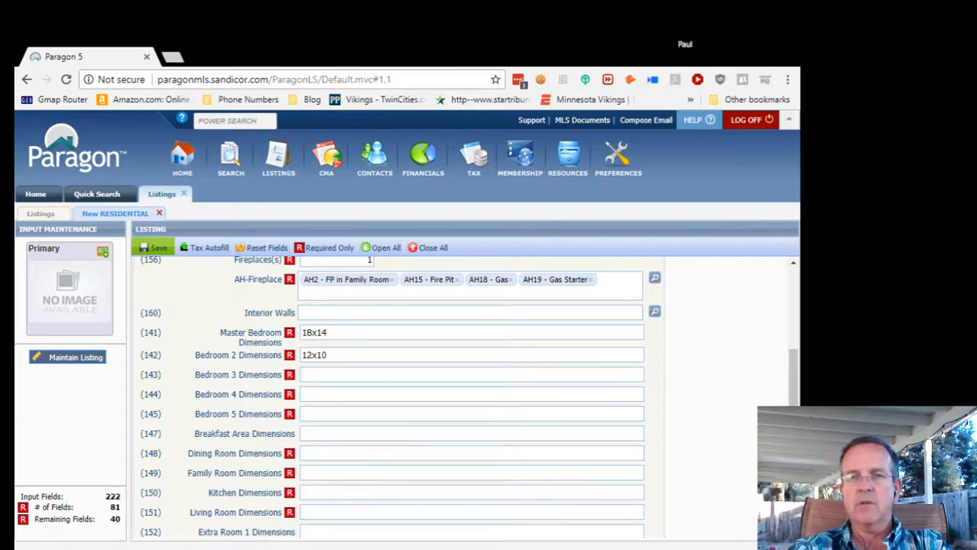
click(304, 375)
text(11x10)
key(Tab)
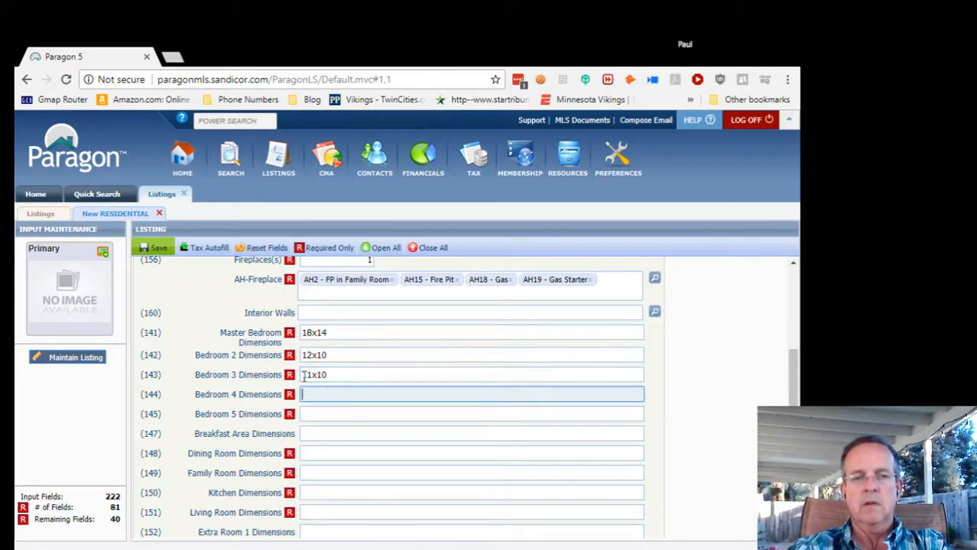
text(10x10)
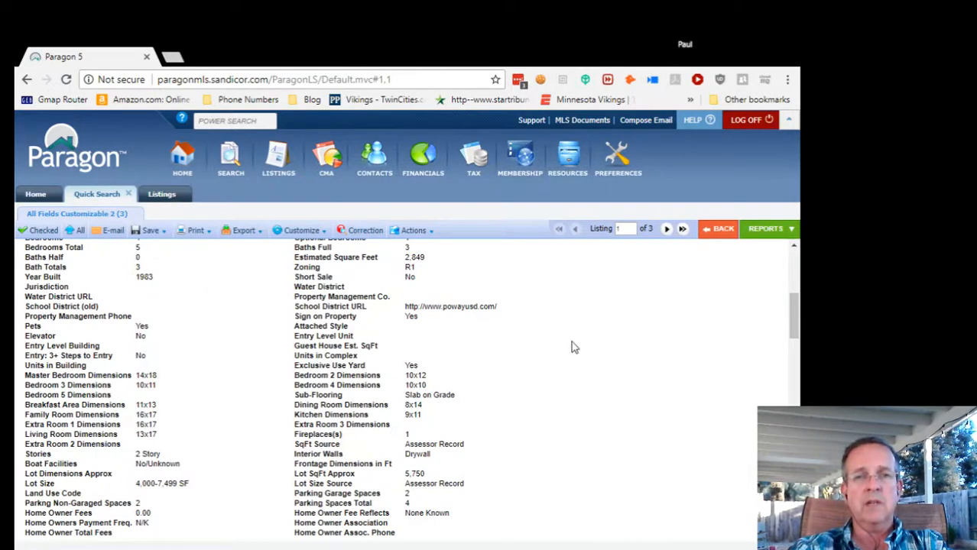
click(666, 229)
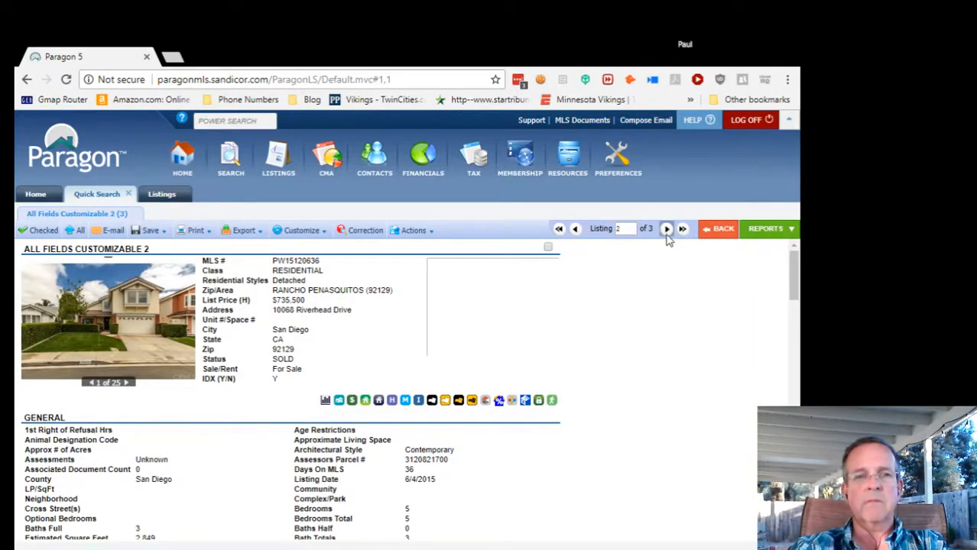
click(667, 230)
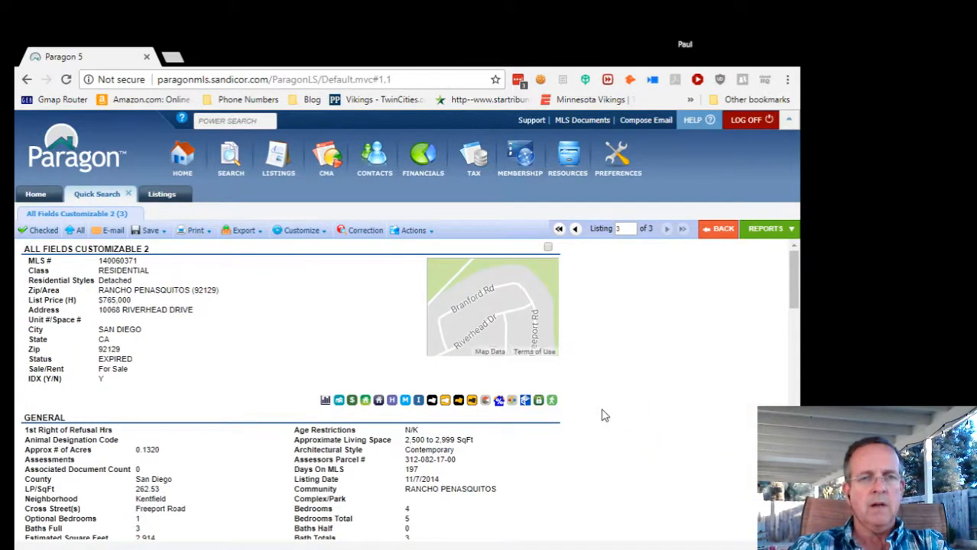
scroll(603, 417, down, 3)
scroll(602, 419, down, 2)
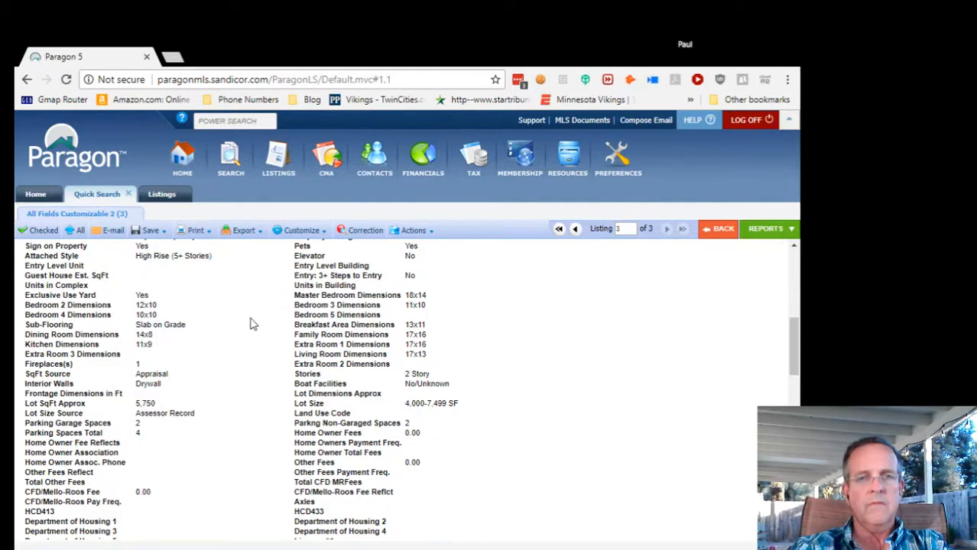
scroll(558, 329, up, 5)
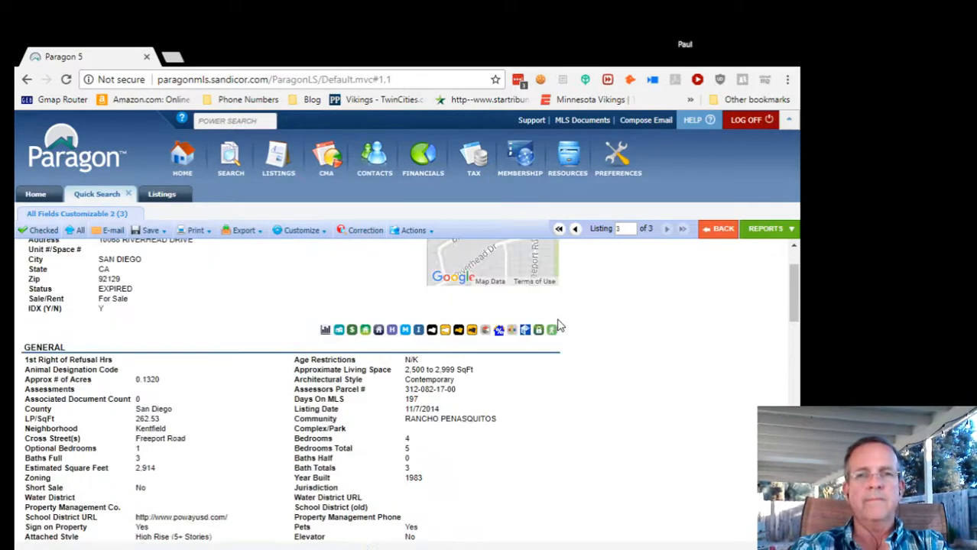
click(162, 194)
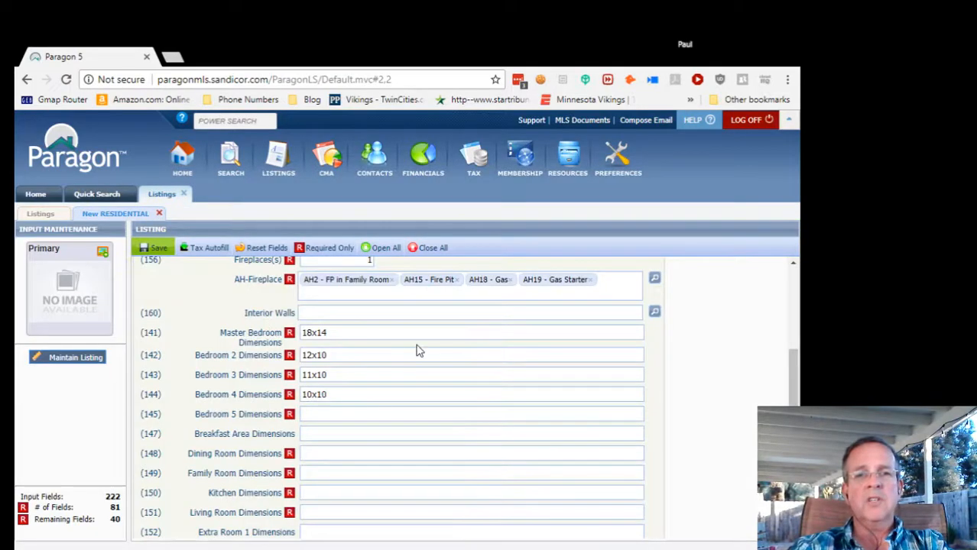
Enter Bedroom 5 as 10x10, Dining Room as 14x8 and Kitchen as 11x9.
click(324, 414)
text(10x10)
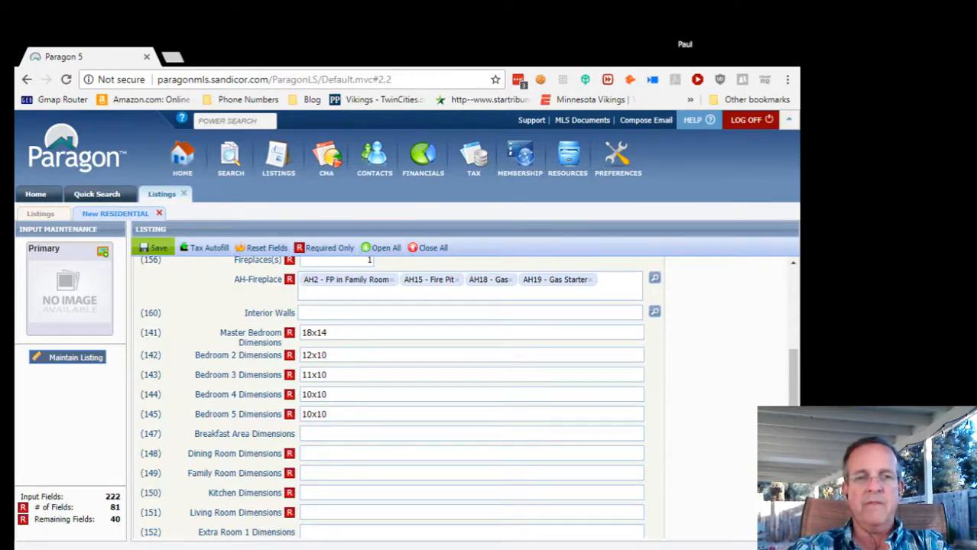
click(311, 455)
text(14x8)
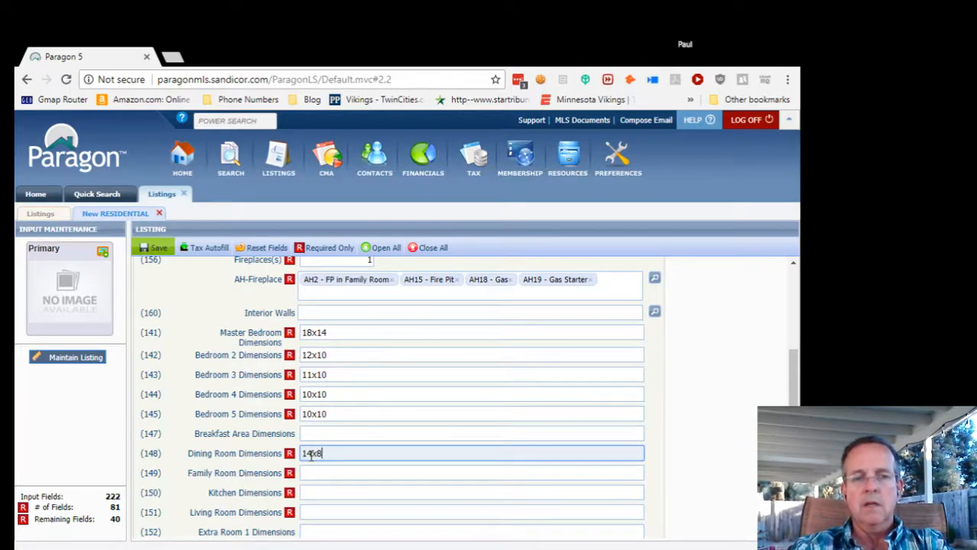
key(Tab)
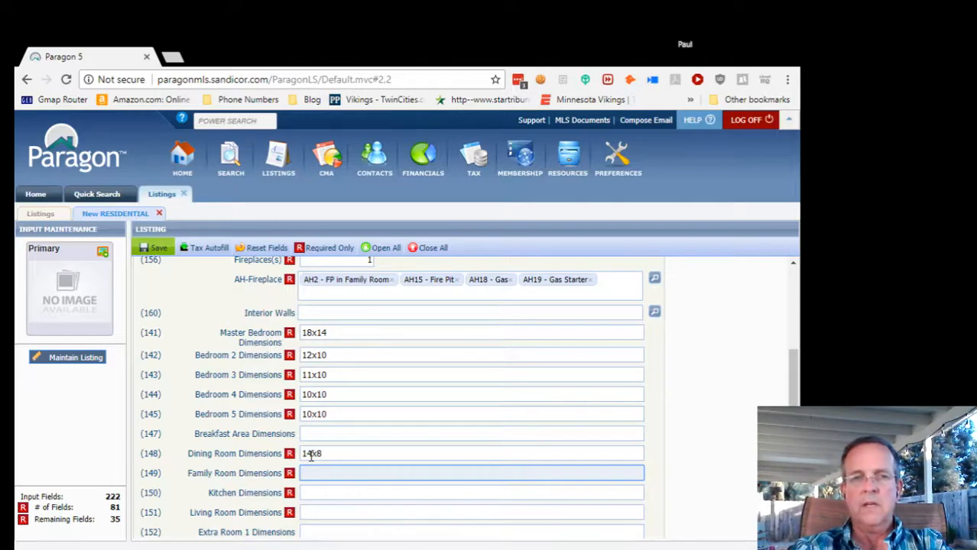
key(Tab)
text(11x9)
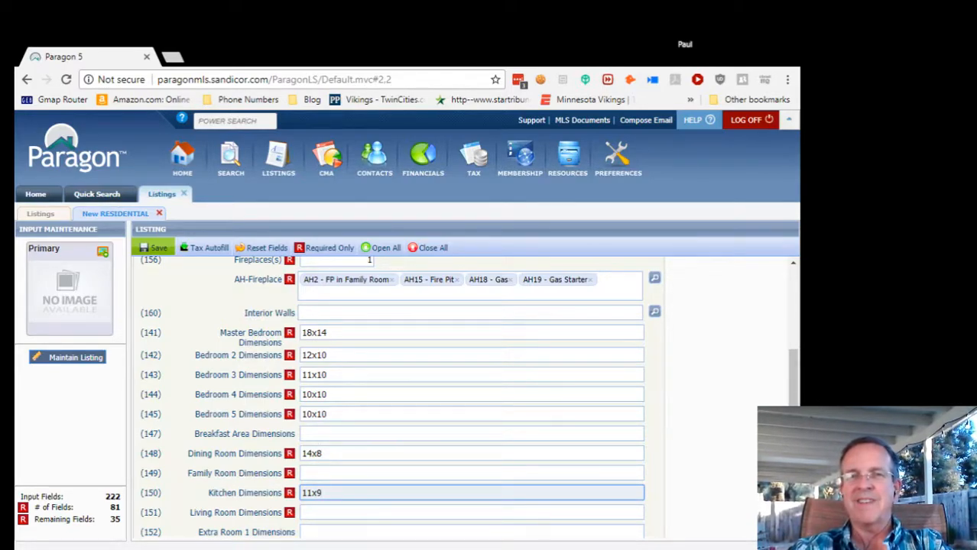
key(Tab)
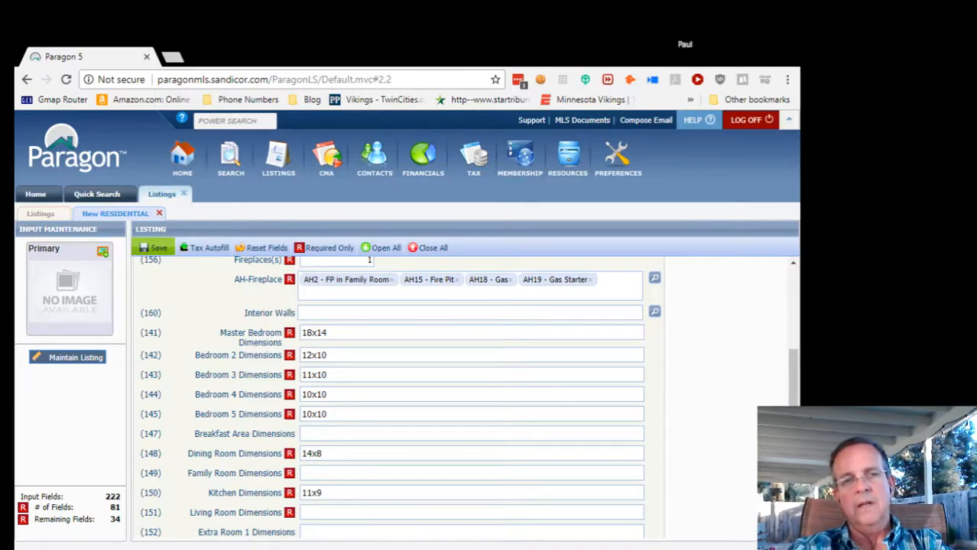
Enter Family Room 17x16, Living Room 17x13 and Extra Room 1 17x16 dimensions.
click(310, 475)
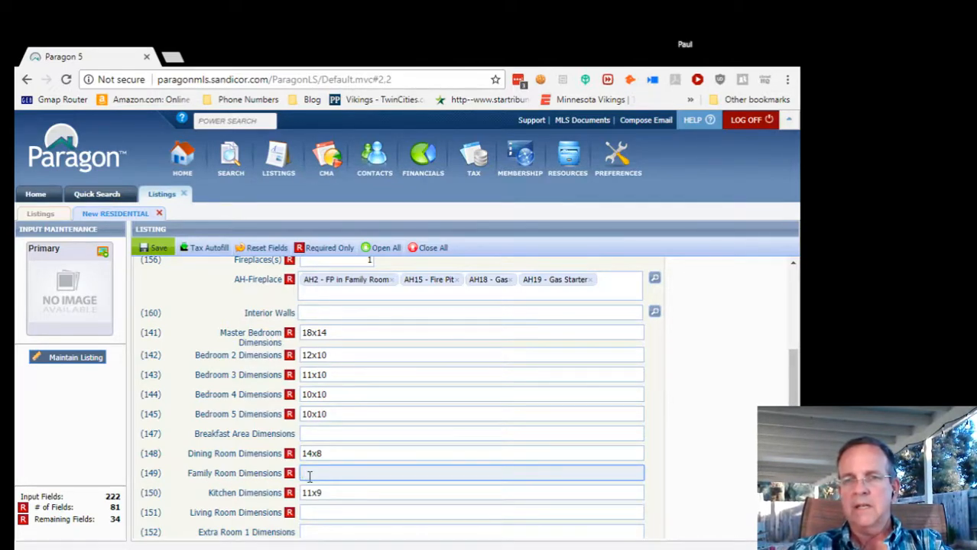
text(13x16)
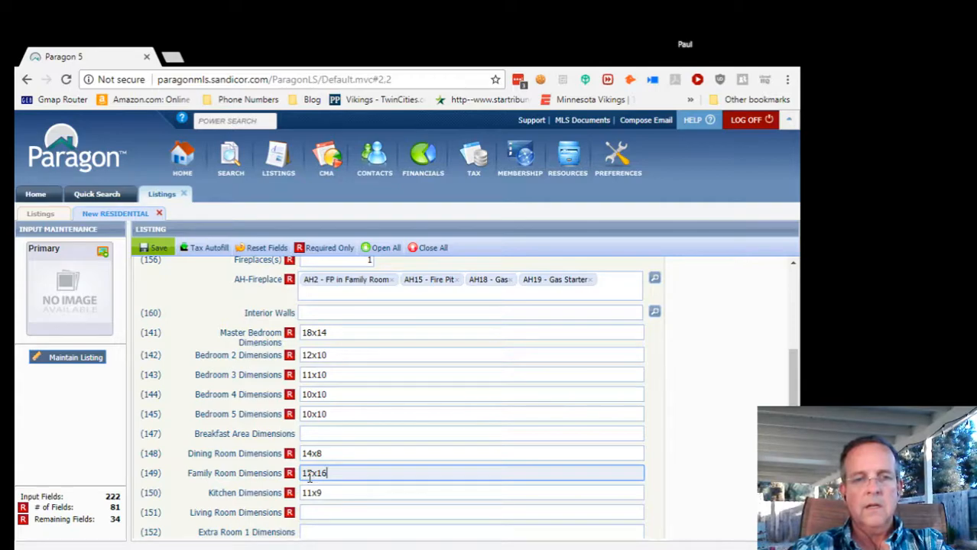
key(Tab)
key(Tab)
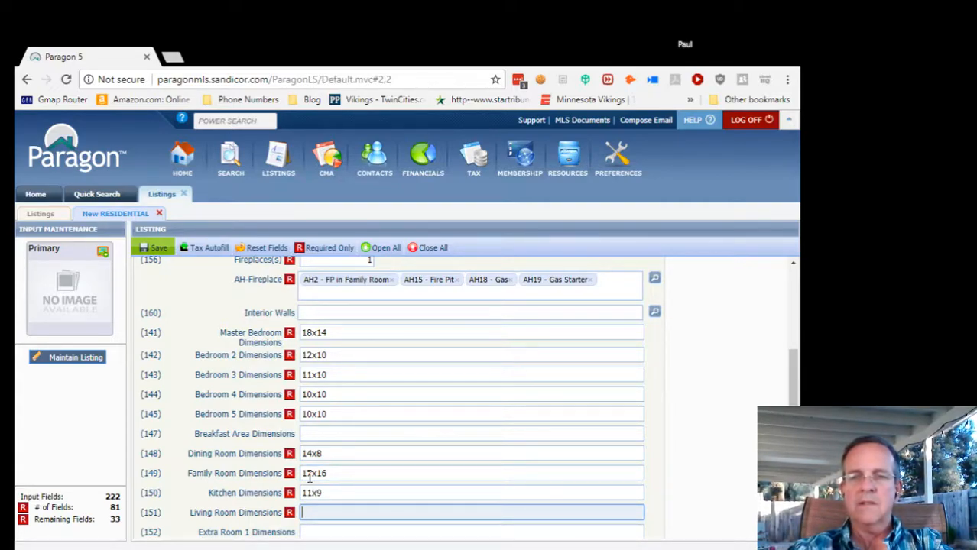
text(17x13)
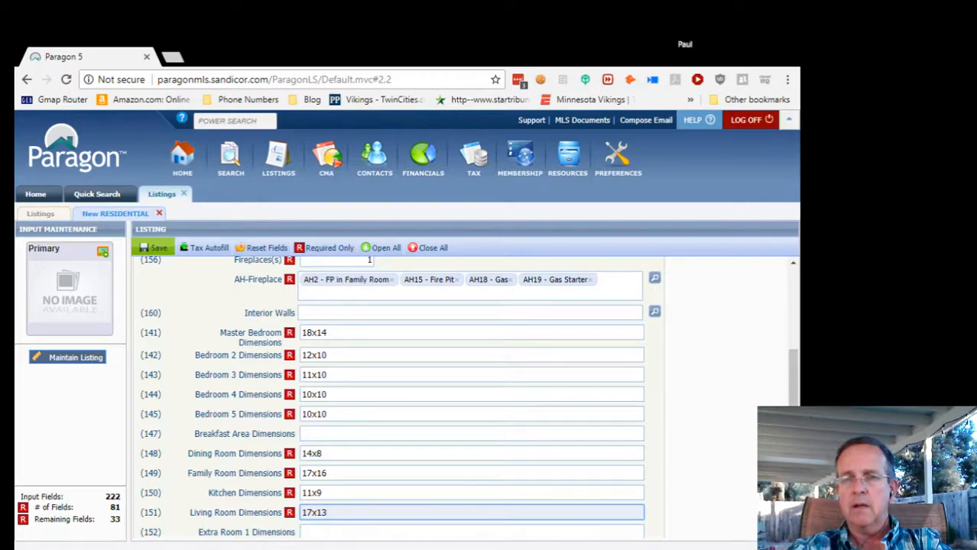
click(322, 532)
text(17x16)
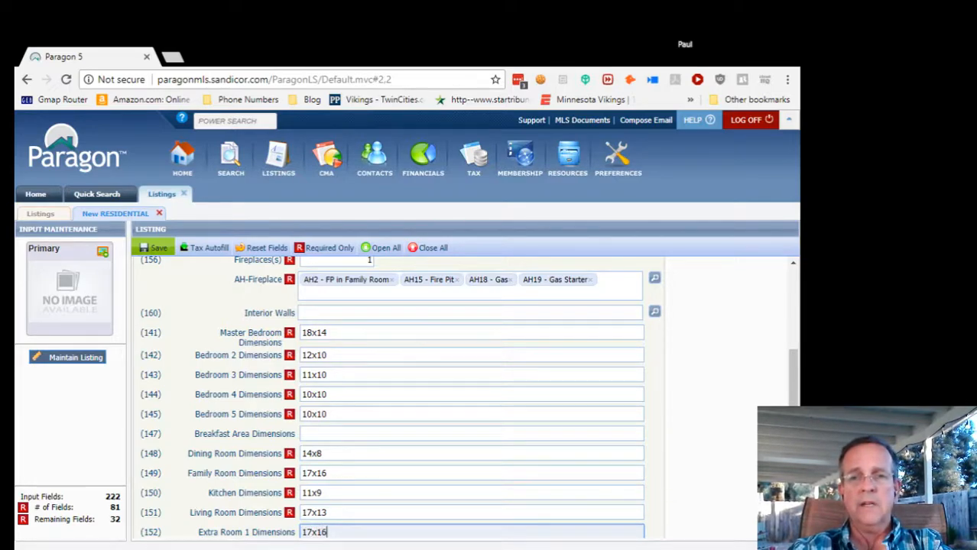
scroll(738, 470, down, 5)
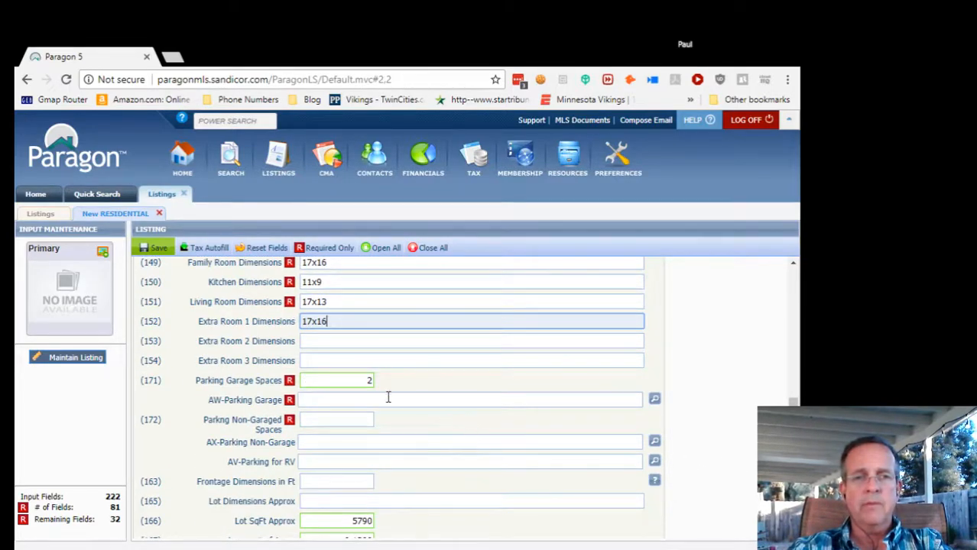
Set Parking Garage Spaces to 2 and maximize the browser window.
click(355, 377)
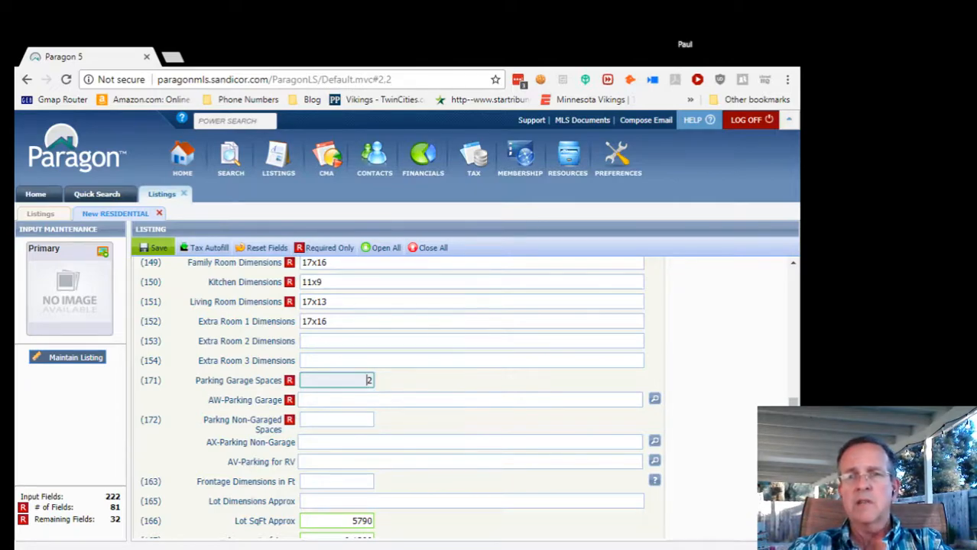
key(Tab)
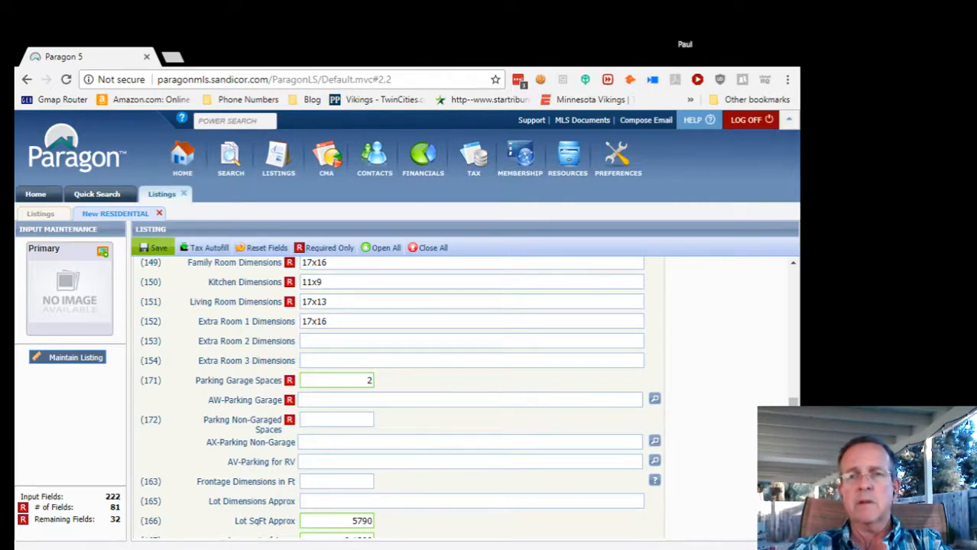
key(shift+Tab)
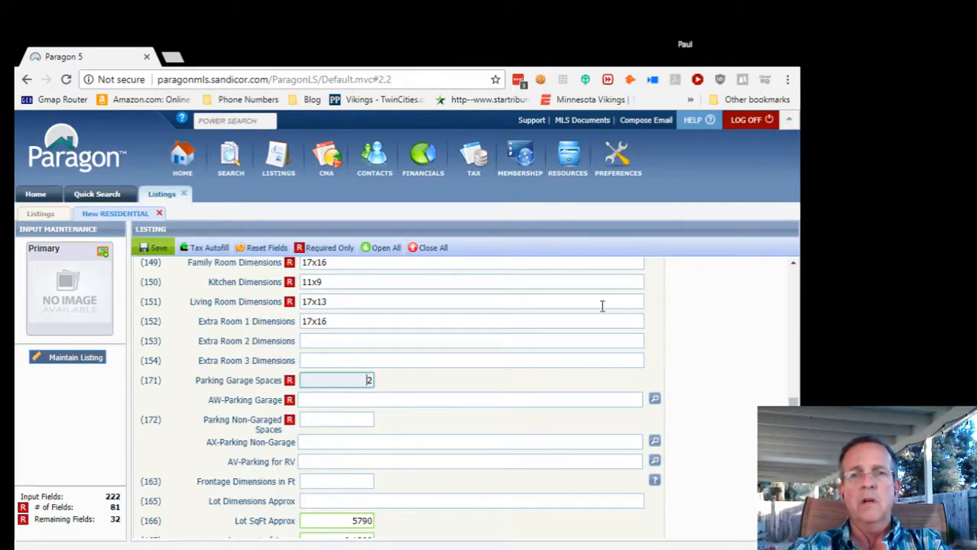
double_click(750, 43)
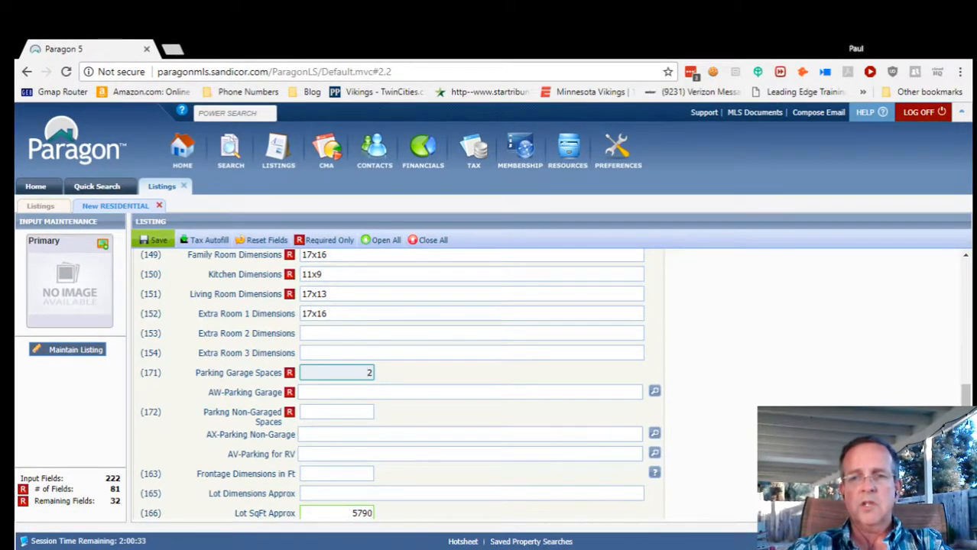
key(Tab)
key(shift+Tab)
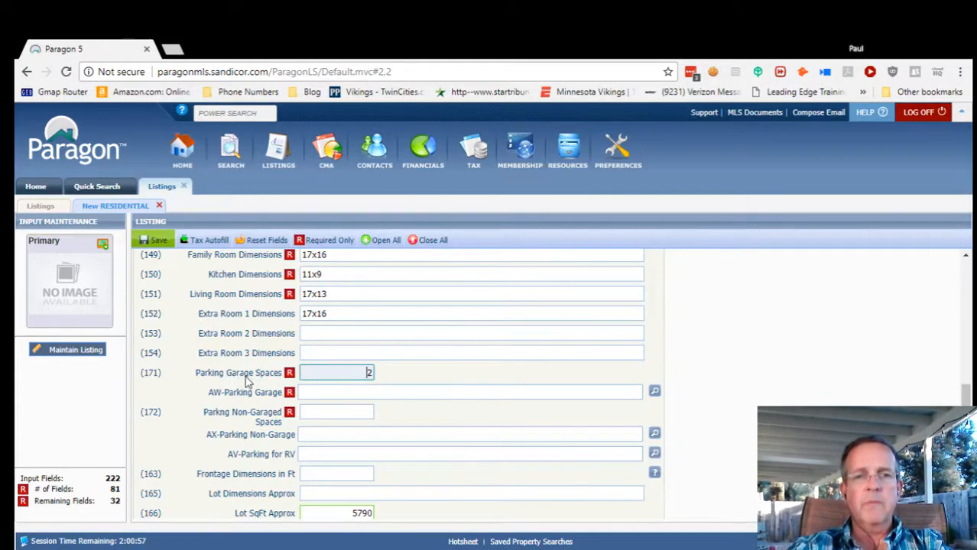
click(350, 392)
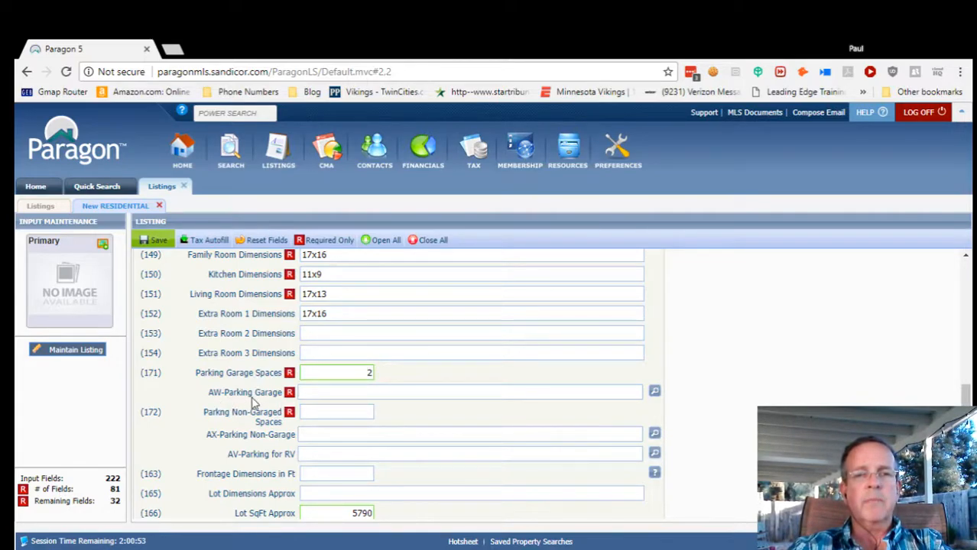
click(653, 393)
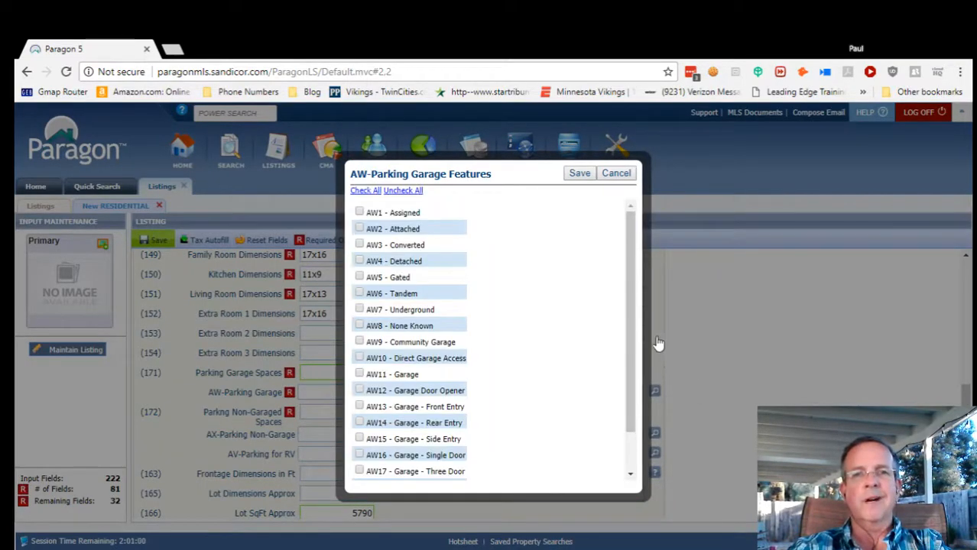
Check Attached, Direct Garage Access, Garage Door Opener and Garage - Single Door, then save.
click(359, 229)
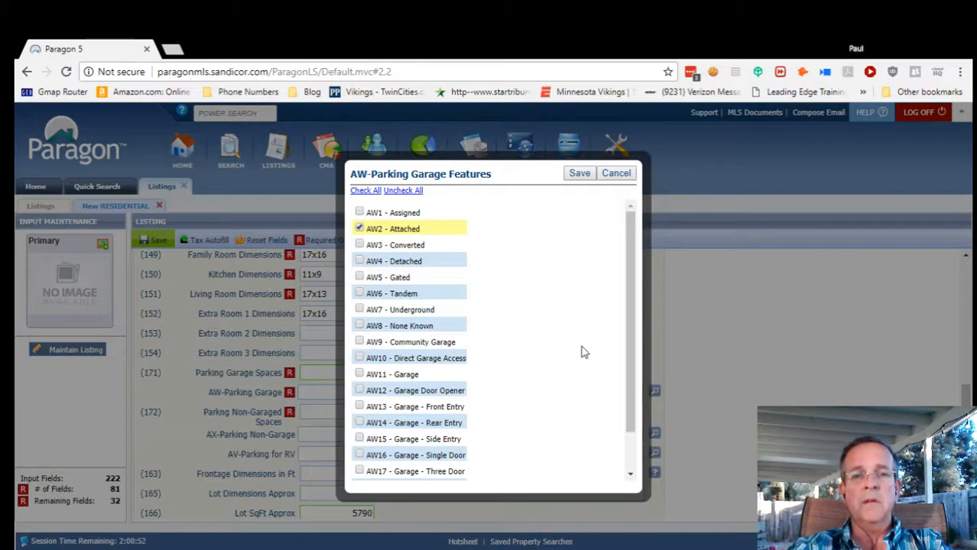
scroll(497, 375, down, 1)
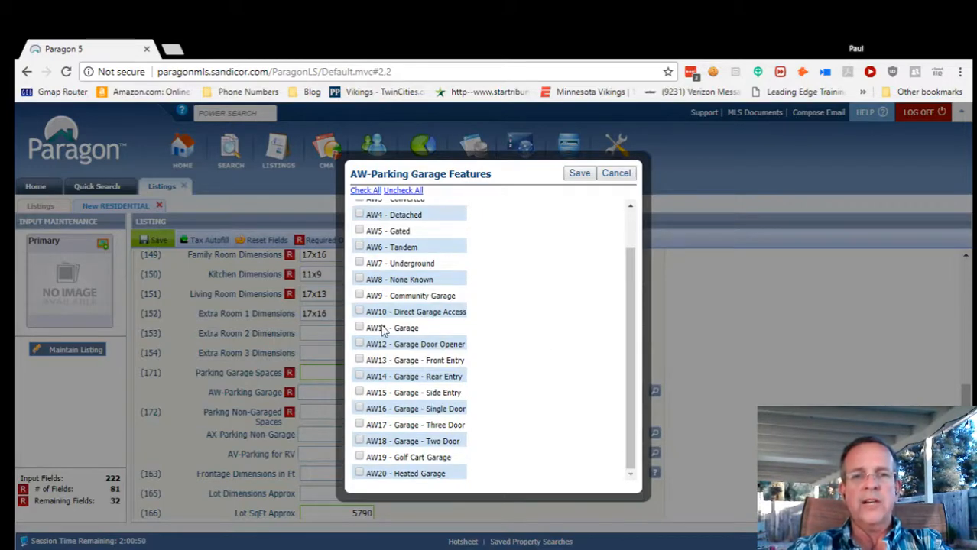
click(360, 312)
click(360, 345)
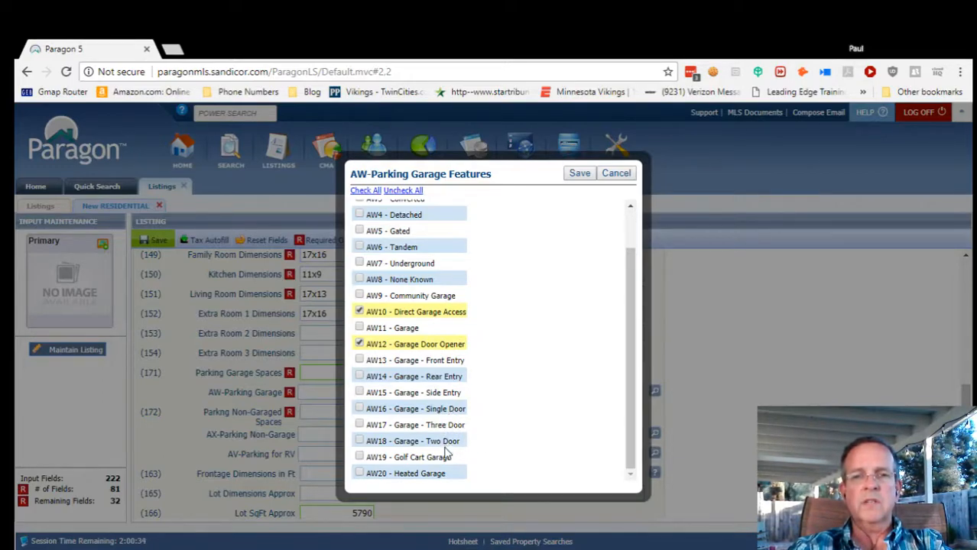
click(360, 410)
click(581, 176)
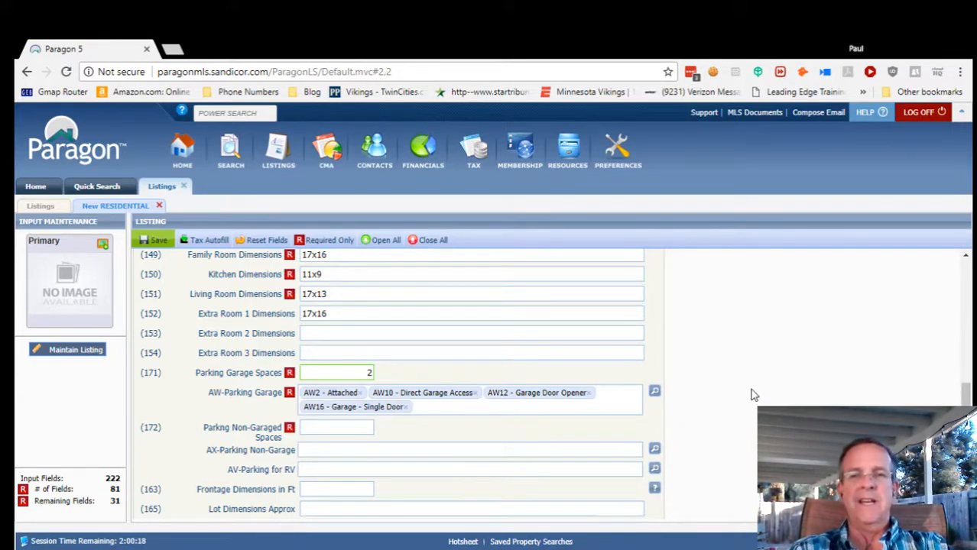
Enter 2 non-garaged parking spaces and choose AX4 - Driveway as the non-garage parking feature.
scroll(753, 395, down, 1)
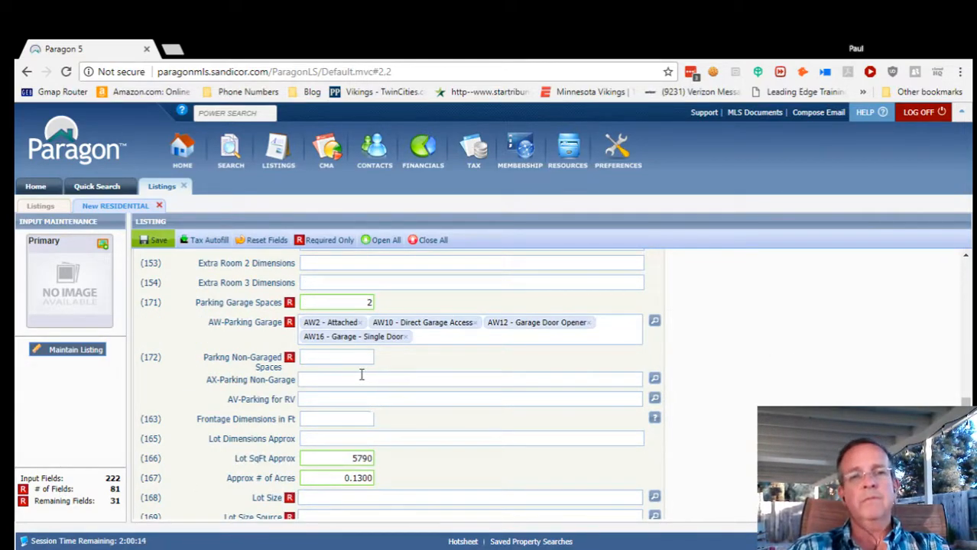
click(321, 358)
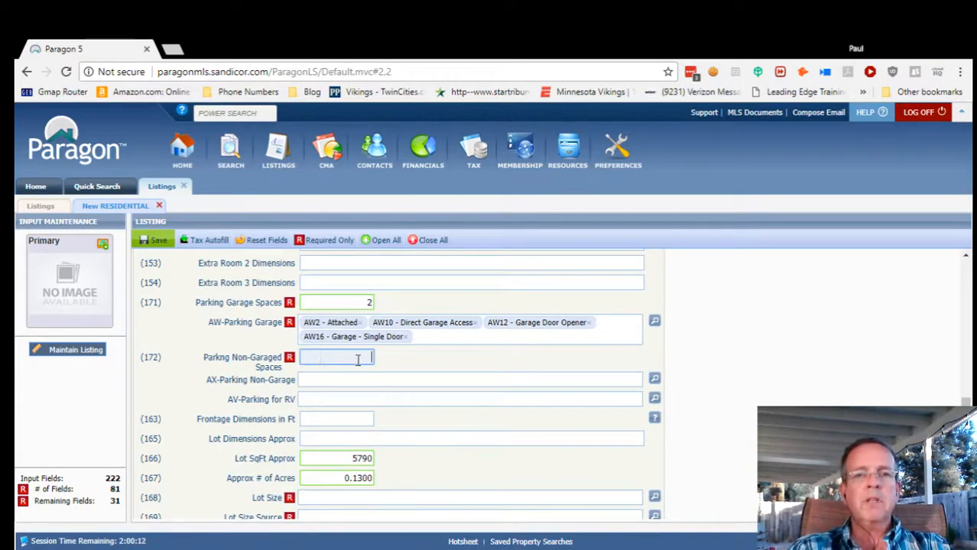
text(2)
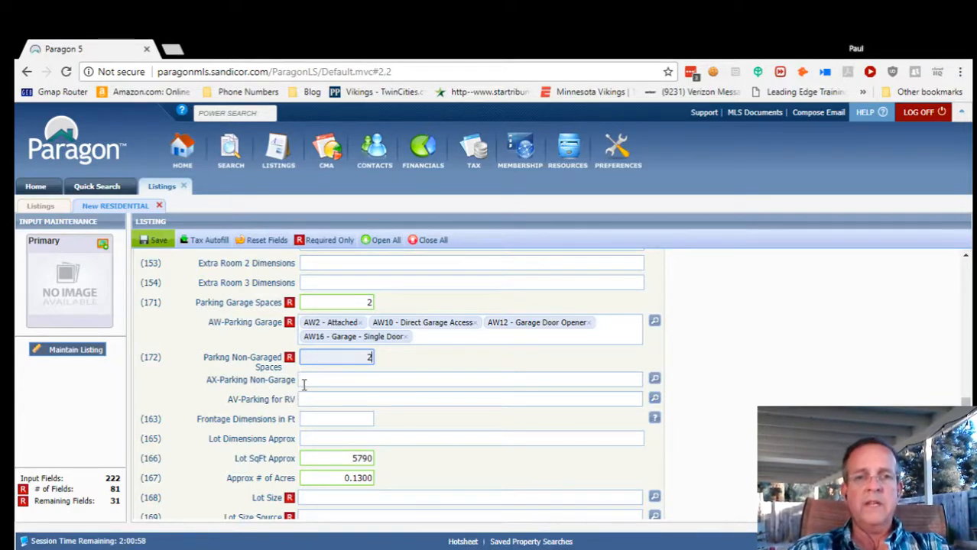
click(332, 379)
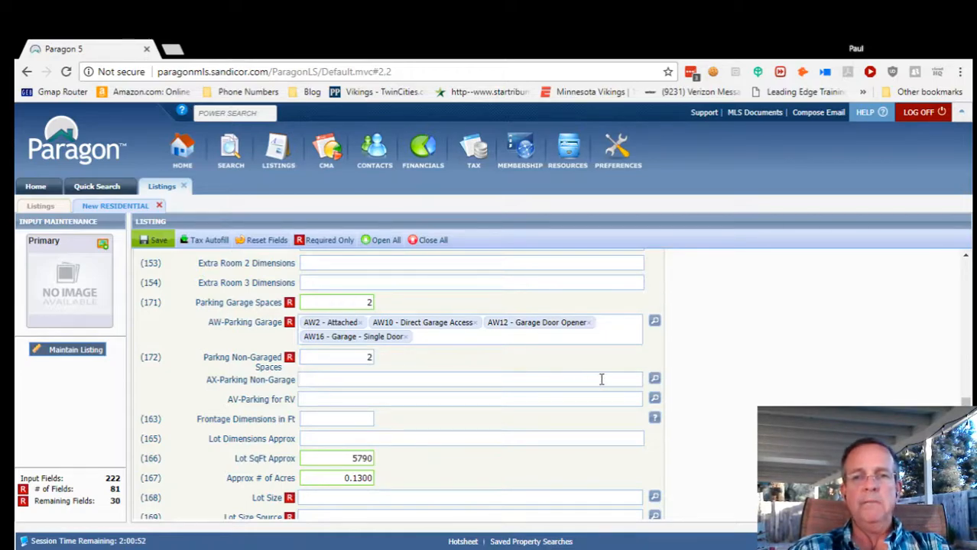
click(654, 379)
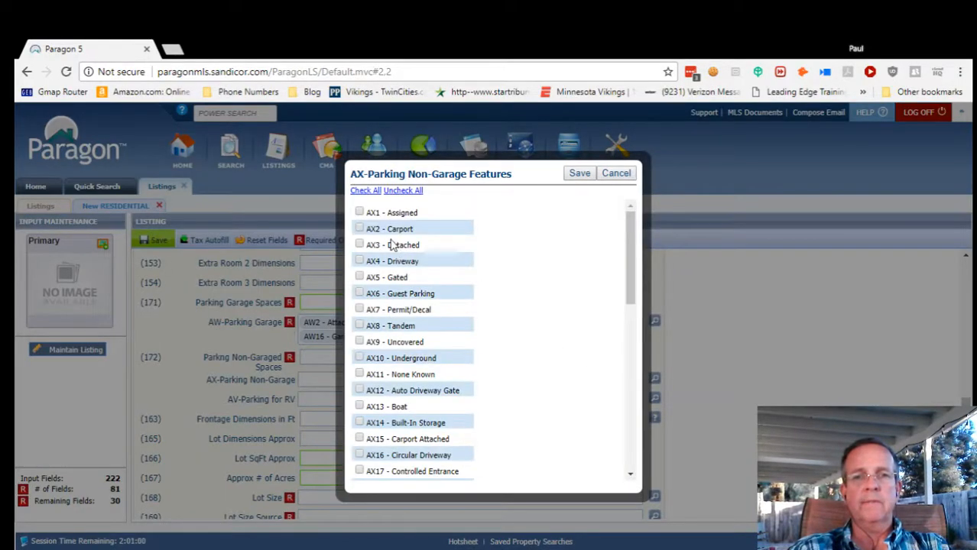
click(360, 261)
click(579, 173)
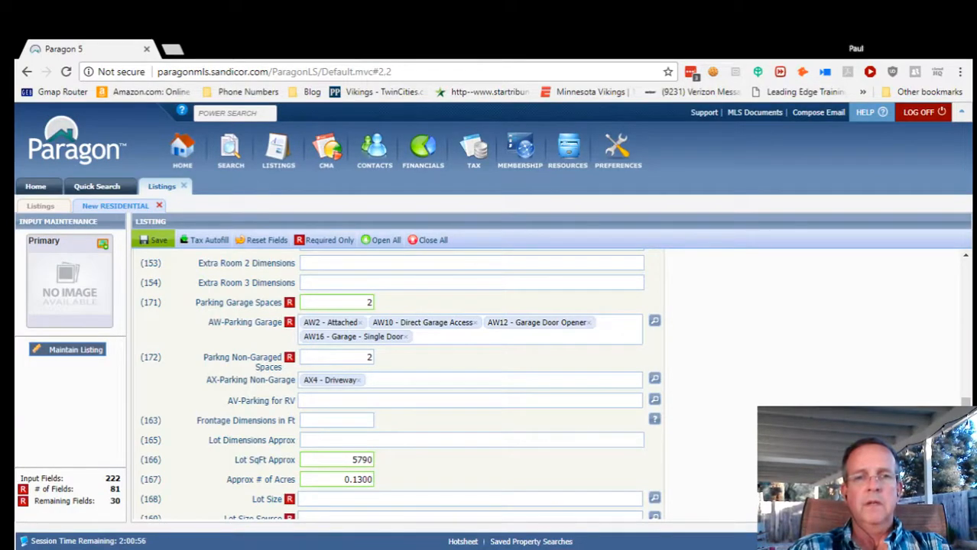
scroll(608, 442, down, 1)
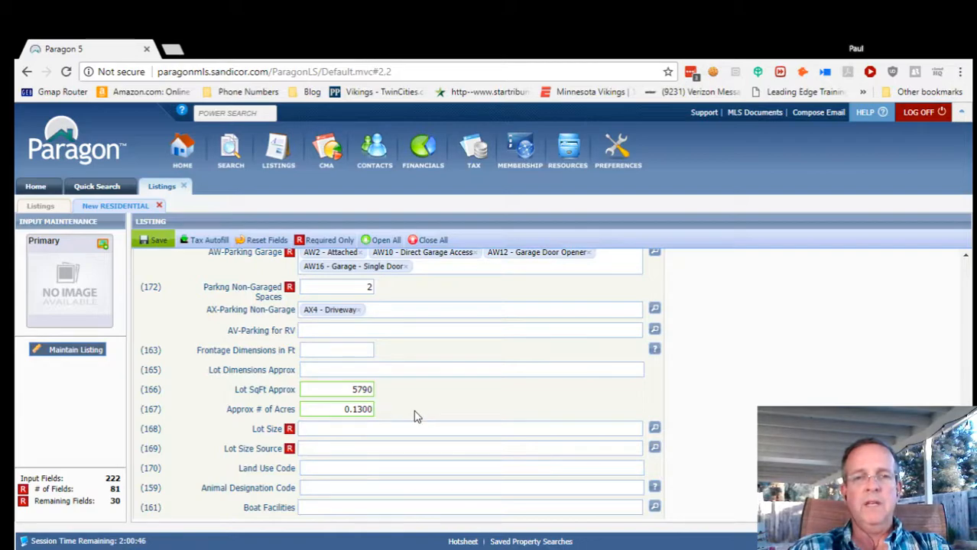
Choose the C) 4,000-7,499 SF lot size range and save it.
scroll(406, 407, down, 1)
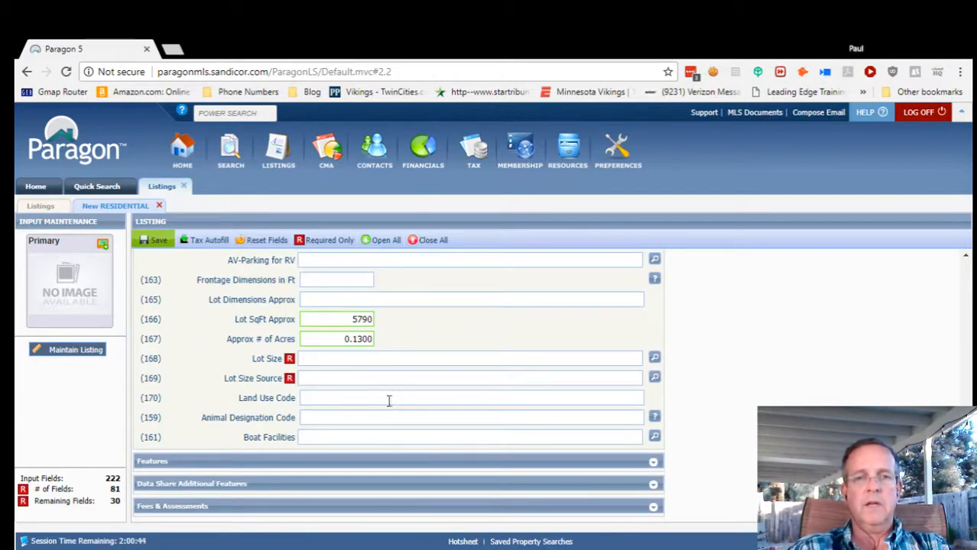
click(654, 357)
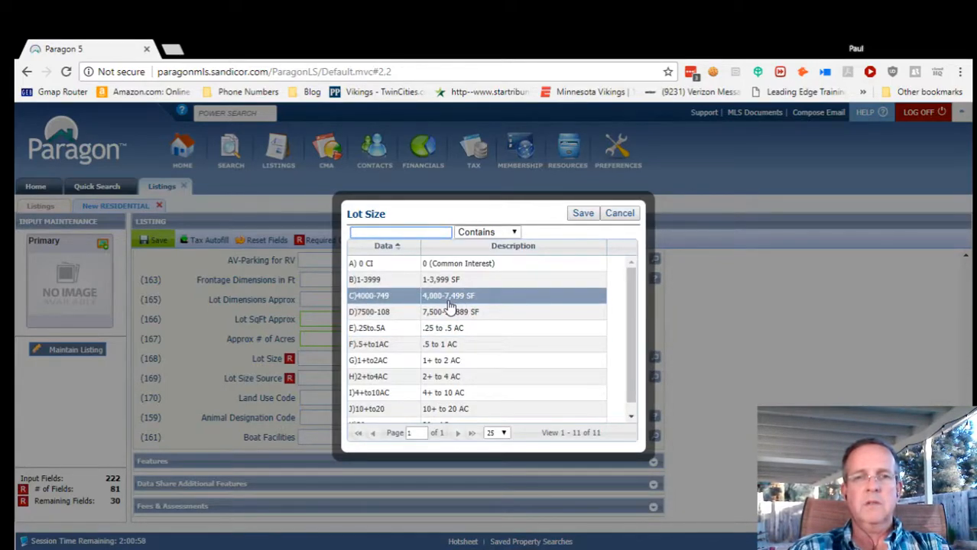
click(429, 213)
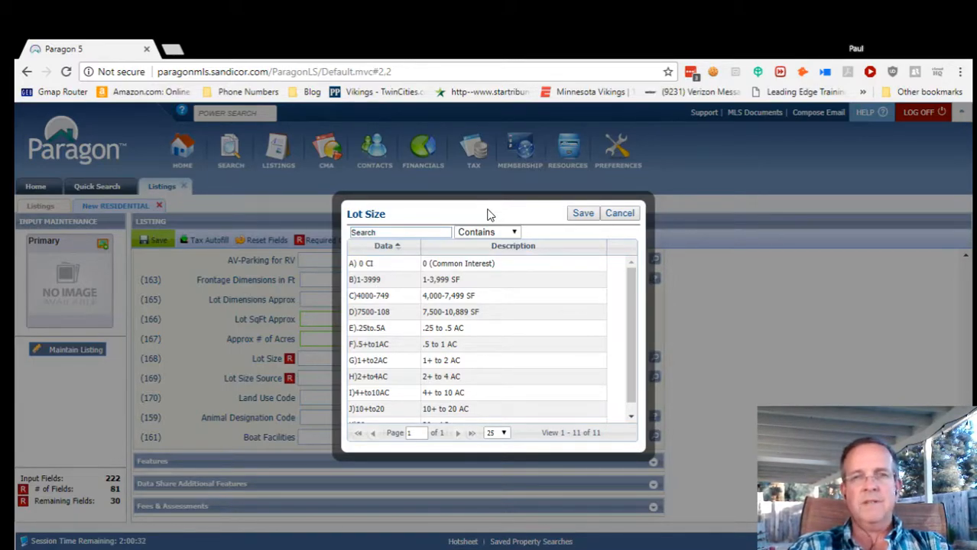
click(456, 298)
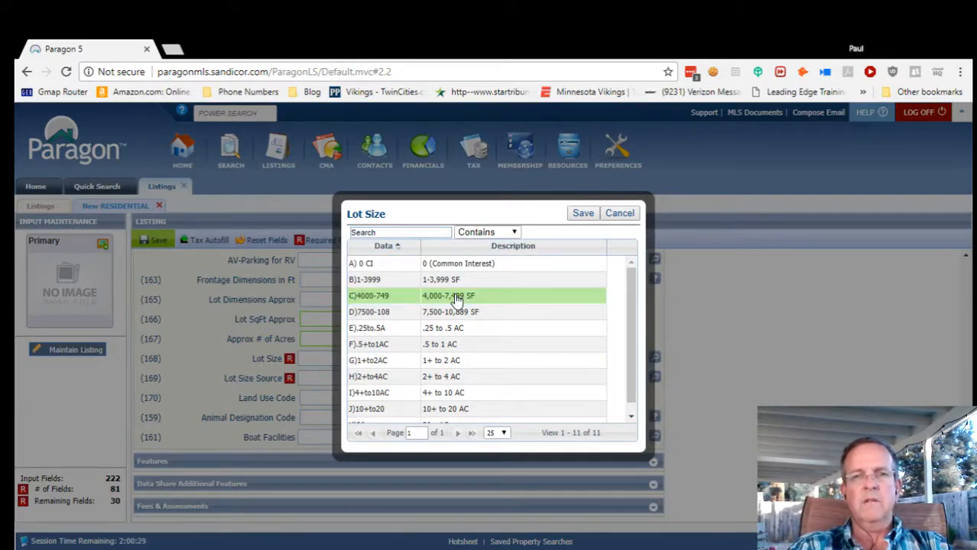
click(581, 214)
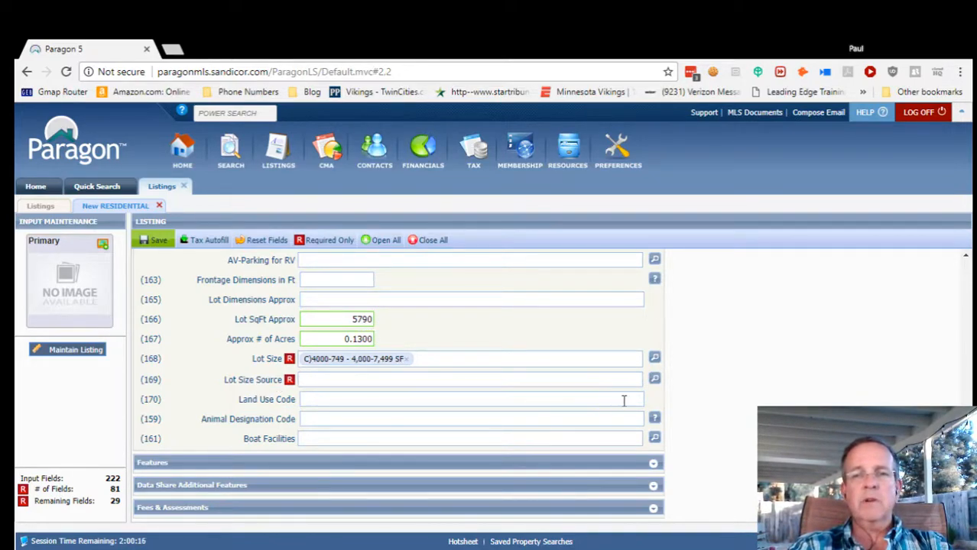
click(654, 378)
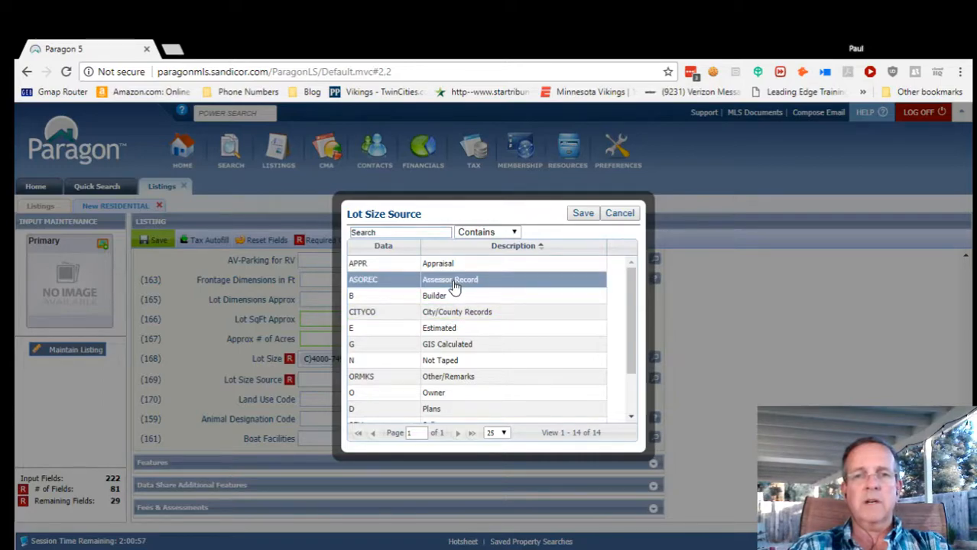
Choose ASOREC - Assessor Record as the lot size source and save it.
click(453, 282)
click(449, 315)
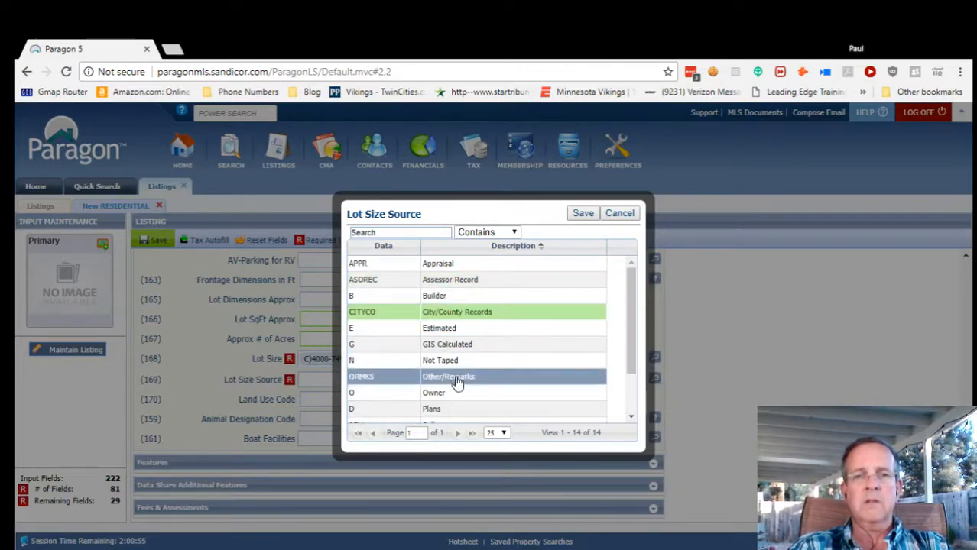
scroll(461, 398, down, 2)
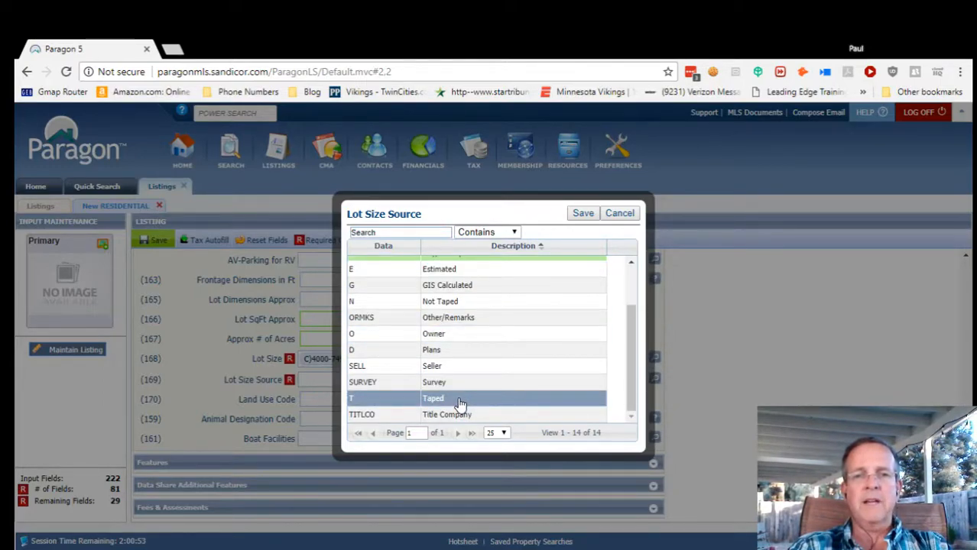
scroll(461, 403, up, 2)
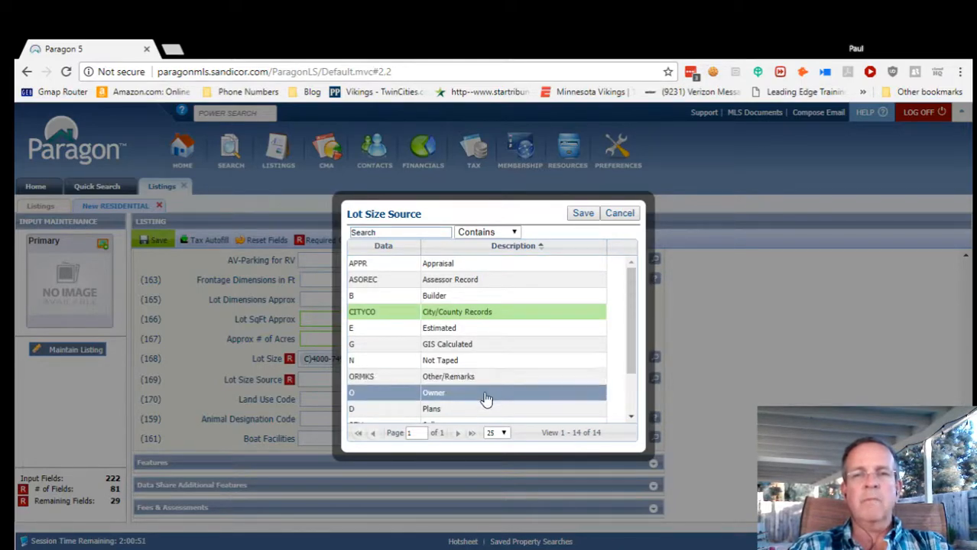
click(495, 284)
click(581, 213)
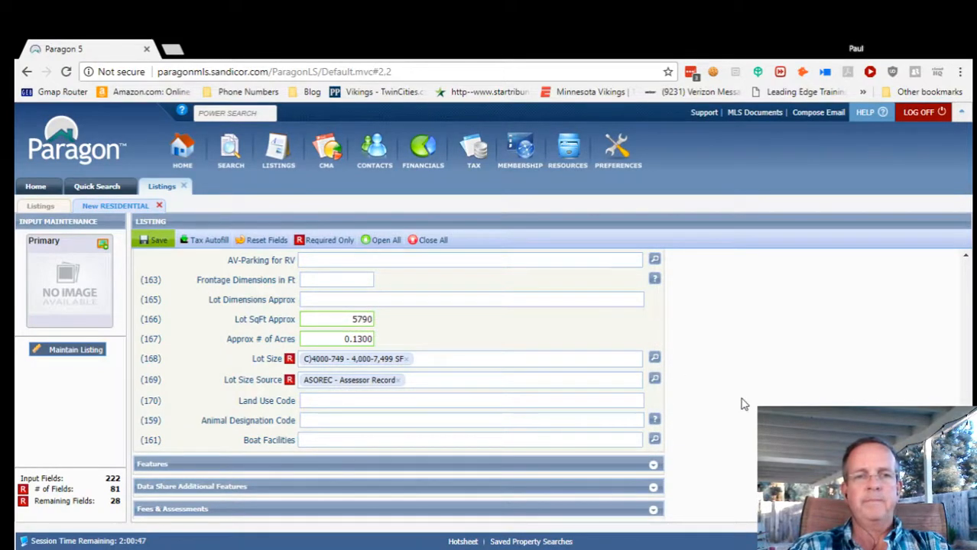
scroll(742, 403, down, 2)
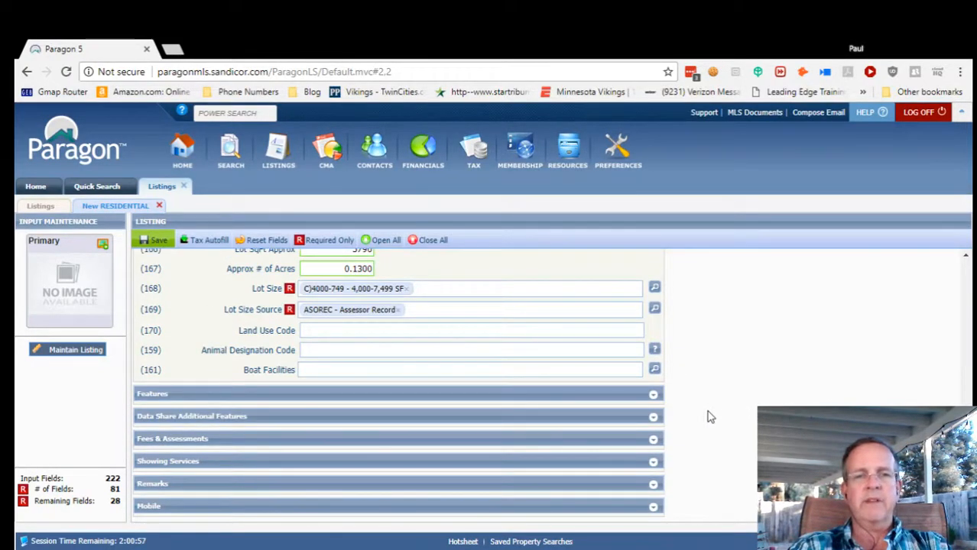
Expand Features, save as a partial listing, and continue input on the saved listing.
click(653, 399)
scroll(676, 399, down, 2)
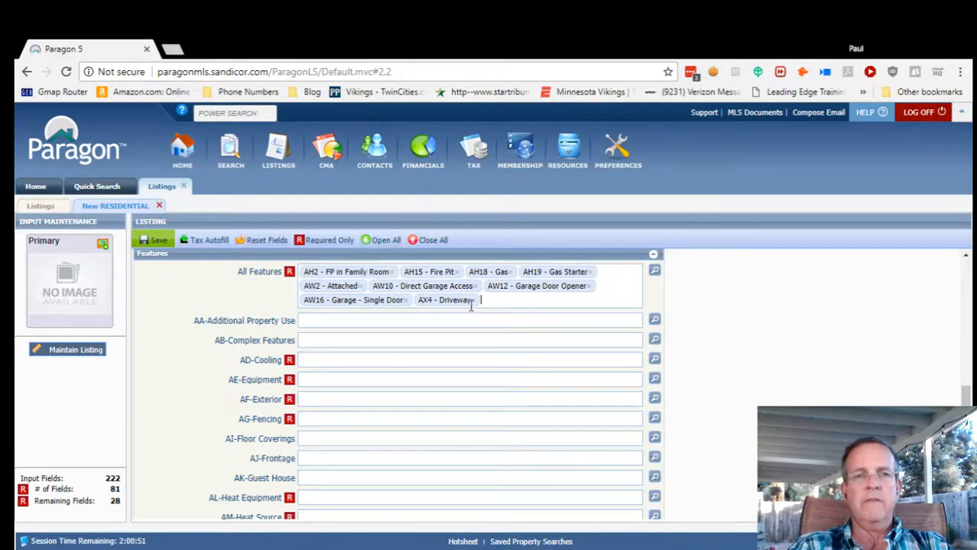
mouse_move(160, 242)
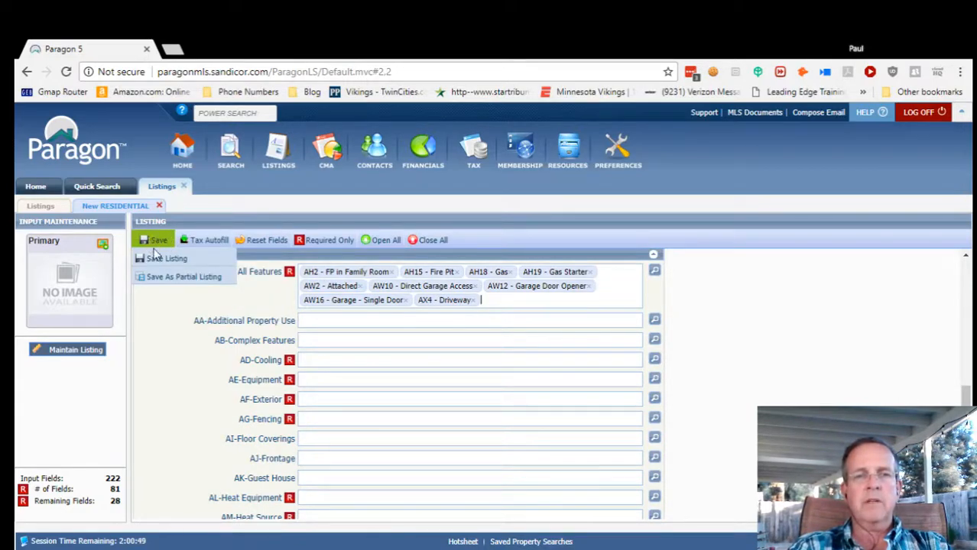
click(165, 279)
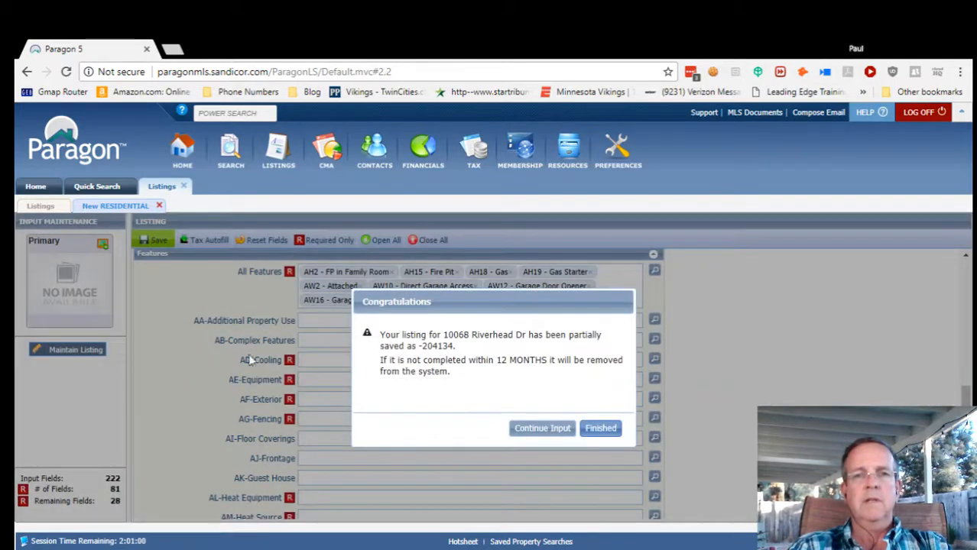
click(543, 429)
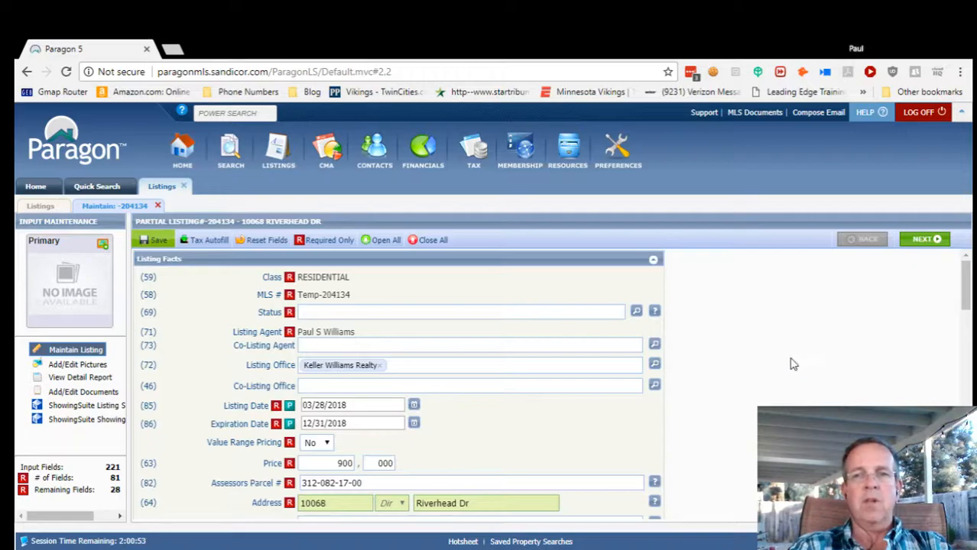
Collapse Listing Facts, expand Features, and open the All Features lookup list.
click(653, 261)
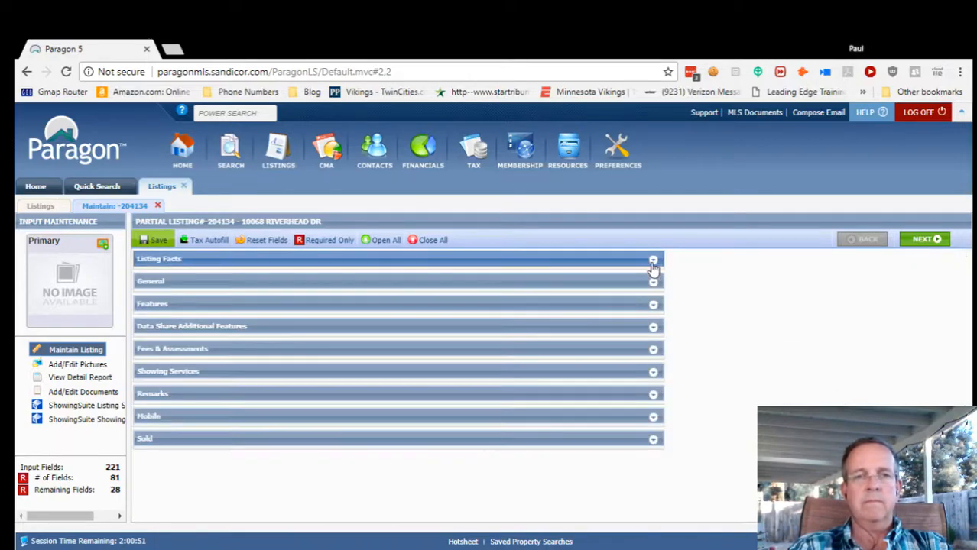
click(653, 309)
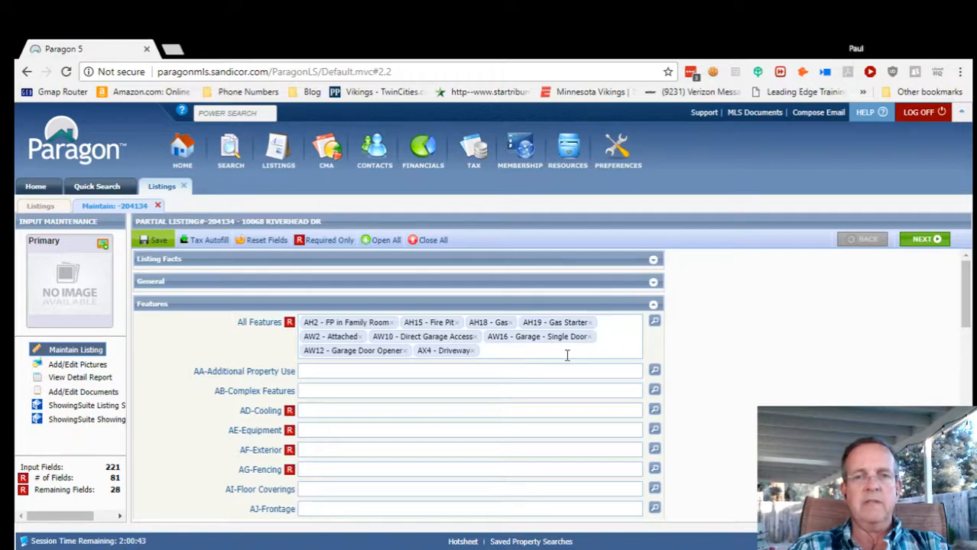
click(654, 321)
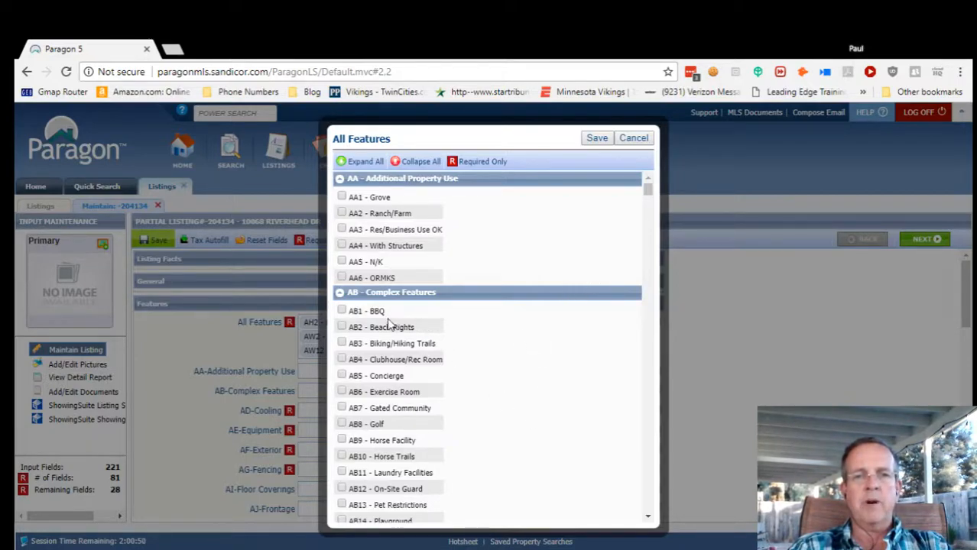
Collapse the Complex Features, Additional Property Use and Configuration groups.
click(339, 292)
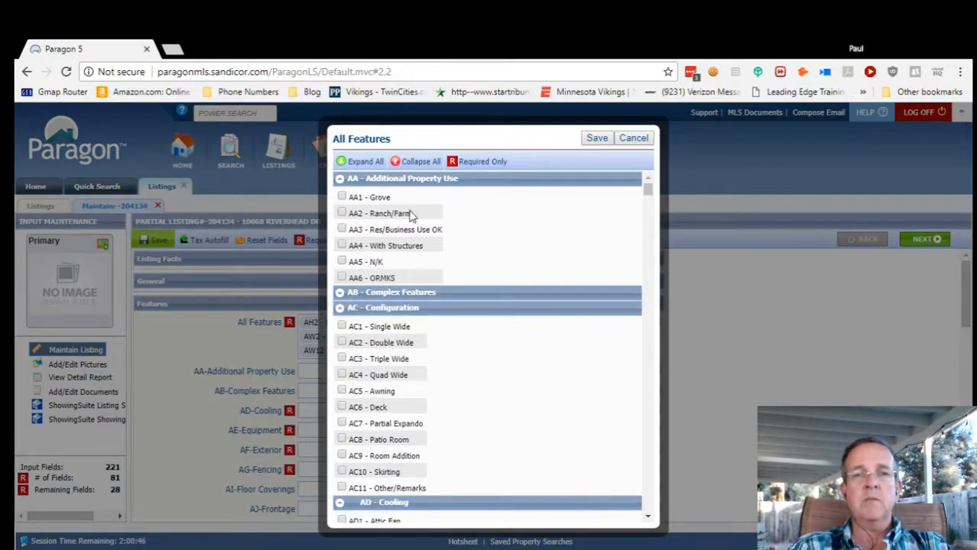
click(340, 182)
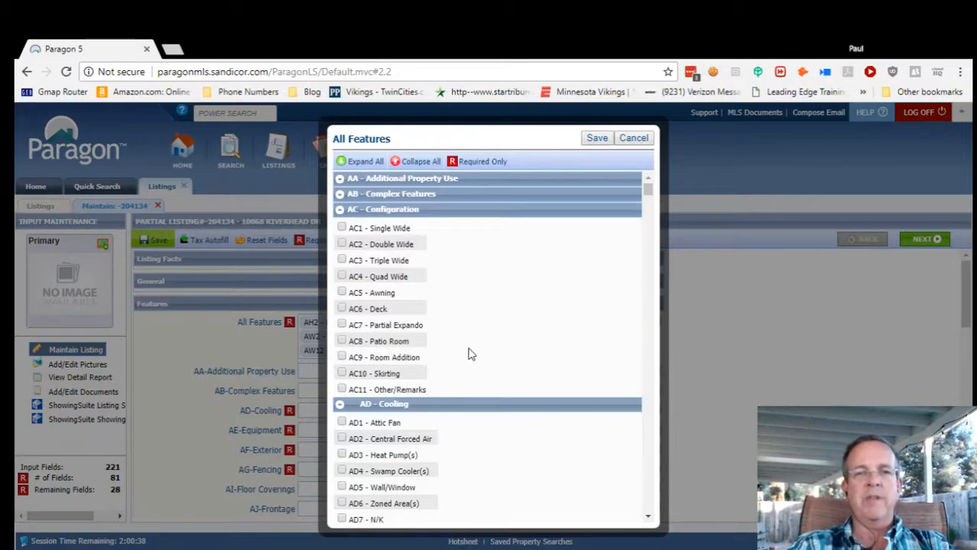
click(340, 212)
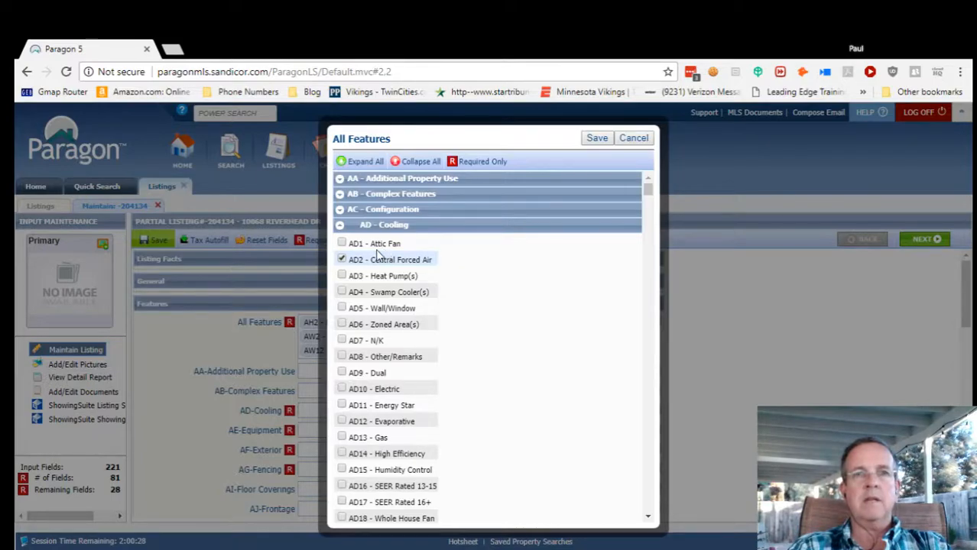
Under Cooling, check Gas and Whole House Fan, leaving Attic Fan unchecked.
click(343, 244)
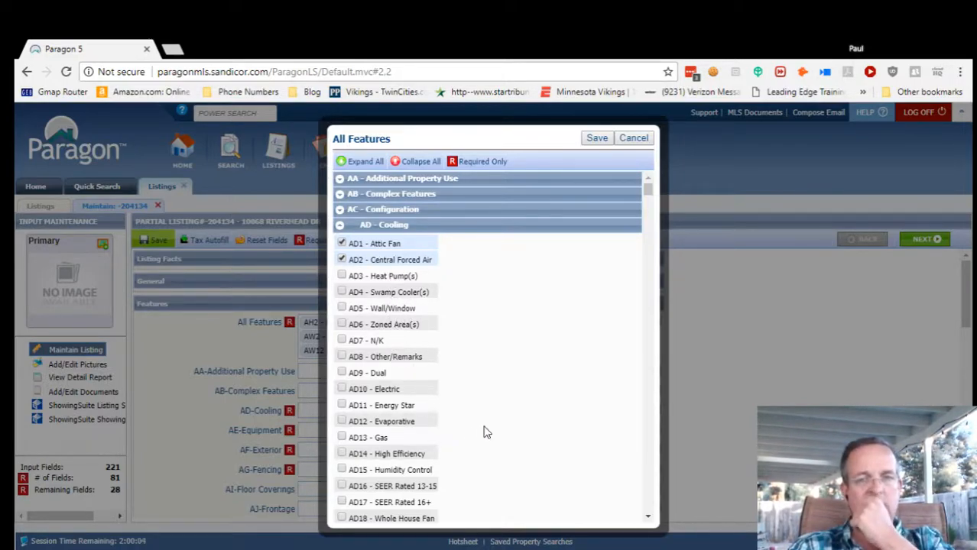
scroll(469, 419, down, 1)
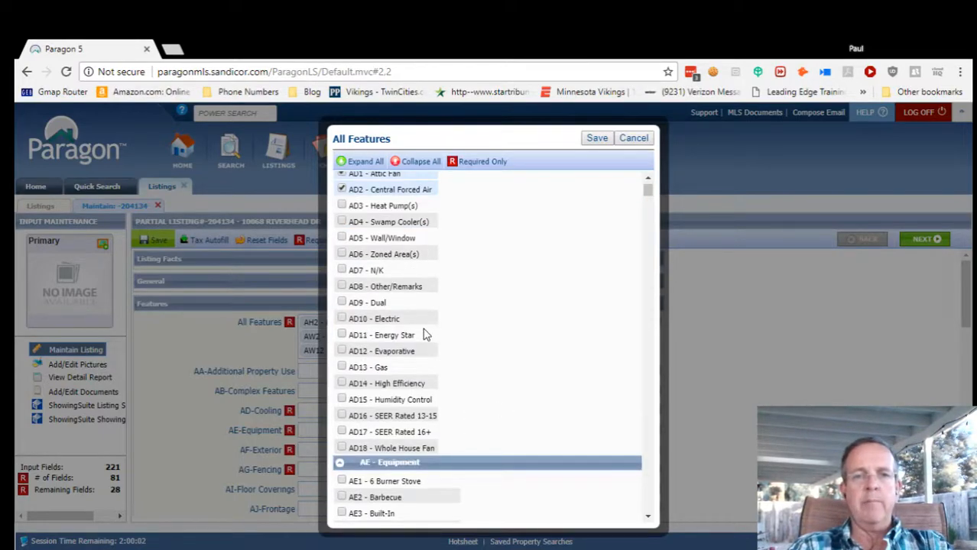
click(342, 367)
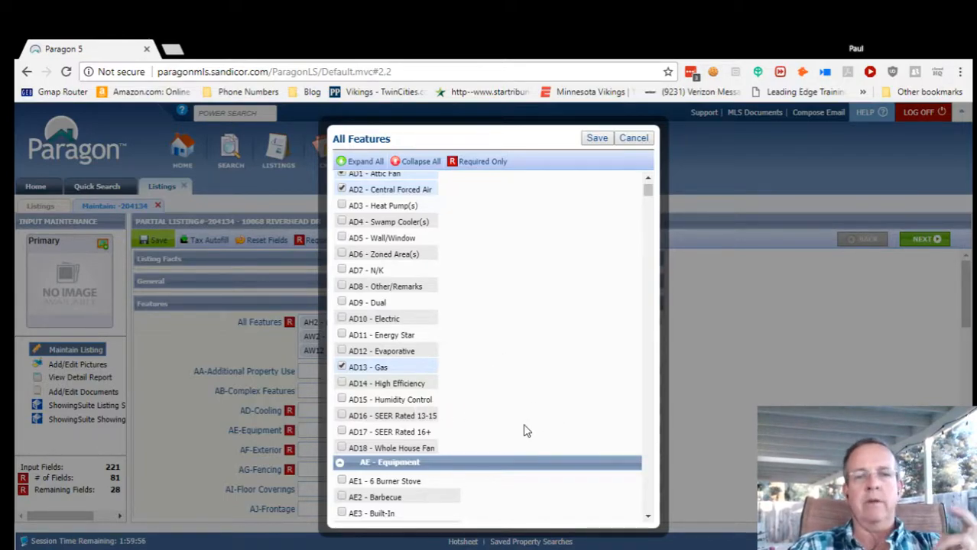
scroll(523, 430, down, 2)
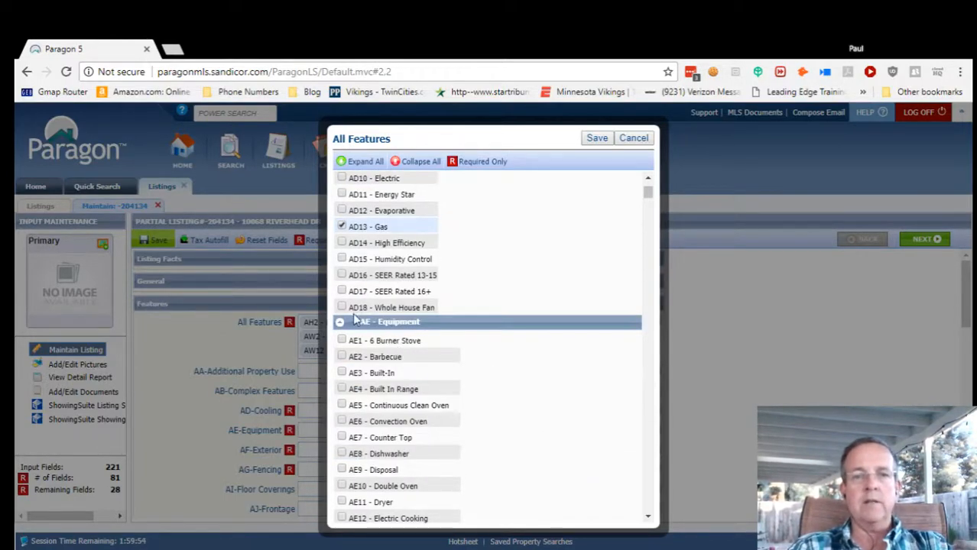
click(342, 307)
scroll(466, 291, up, 3)
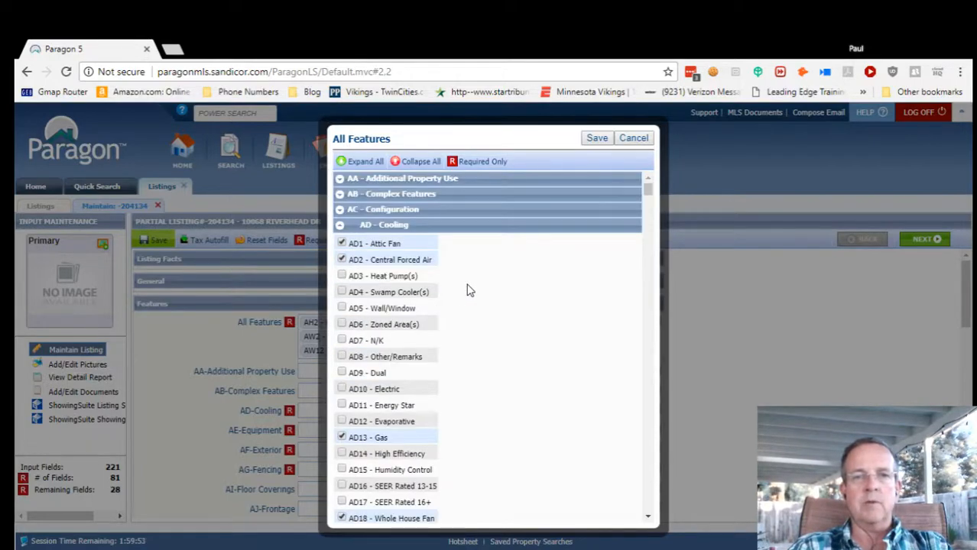
click(341, 243)
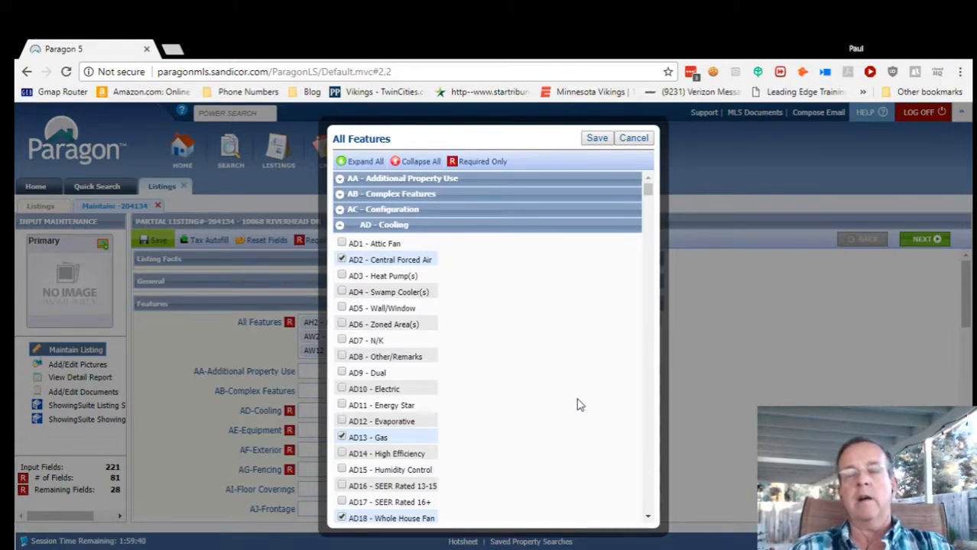
scroll(578, 406, down, 3)
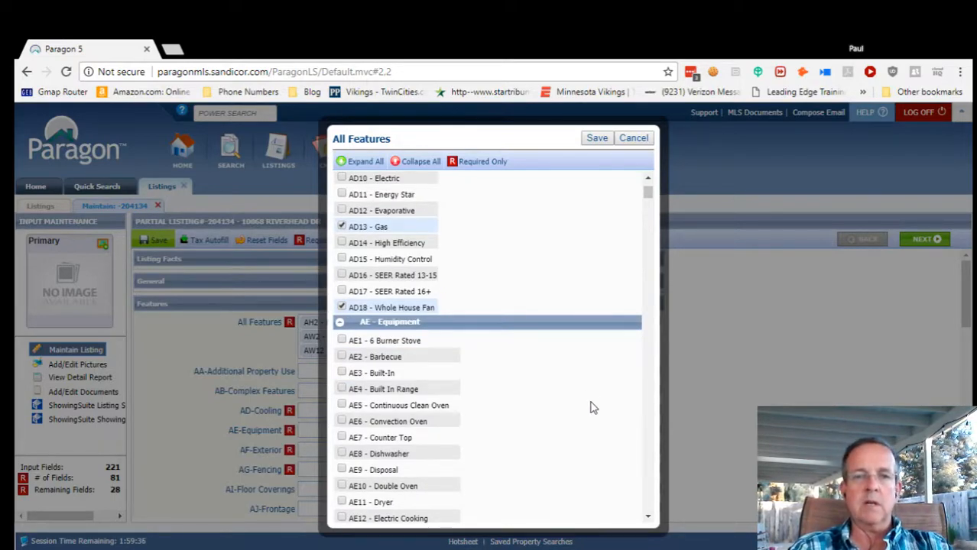
scroll(587, 387, down, 1)
scroll(586, 388, down, 1)
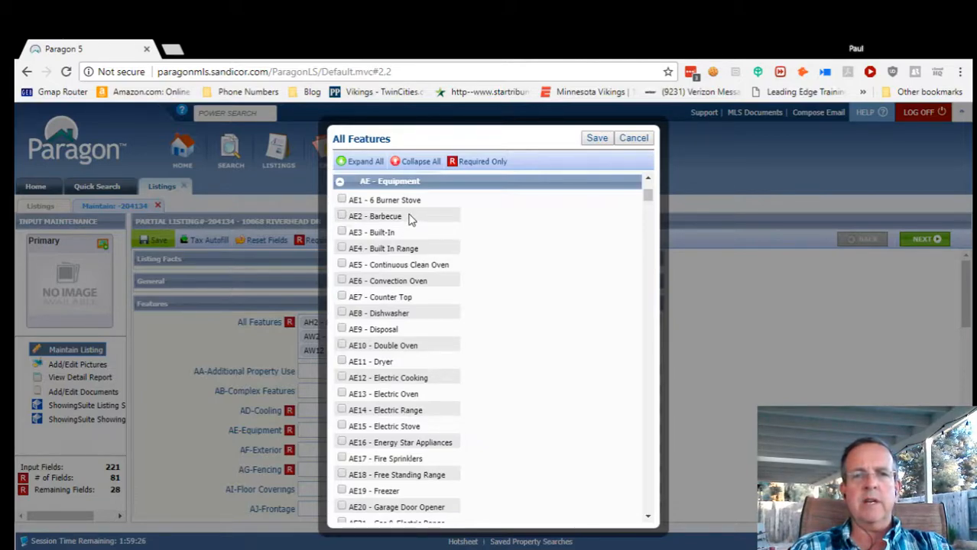
Add Barbecue, Built-In, Dishwasher, Disposal and Garage Door Opener as equipment.
click(341, 217)
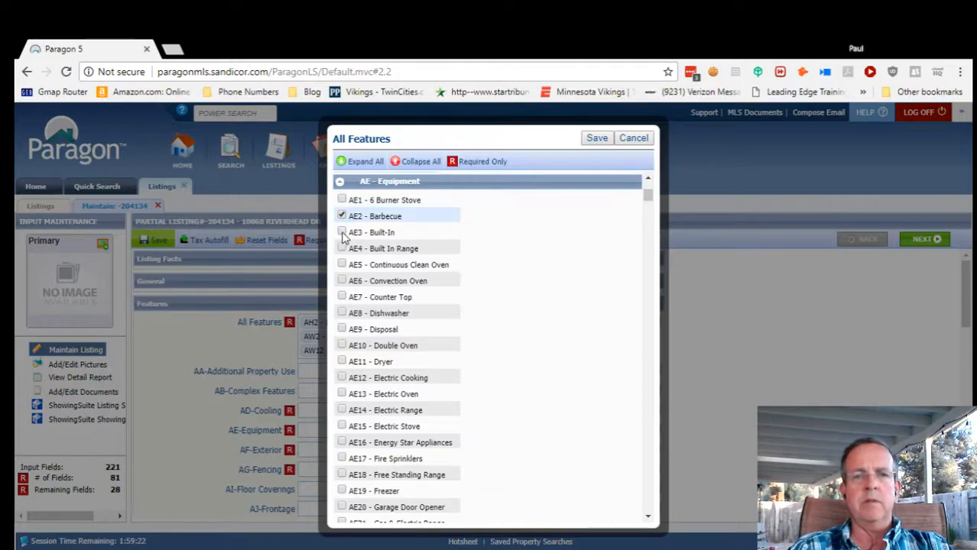
click(342, 234)
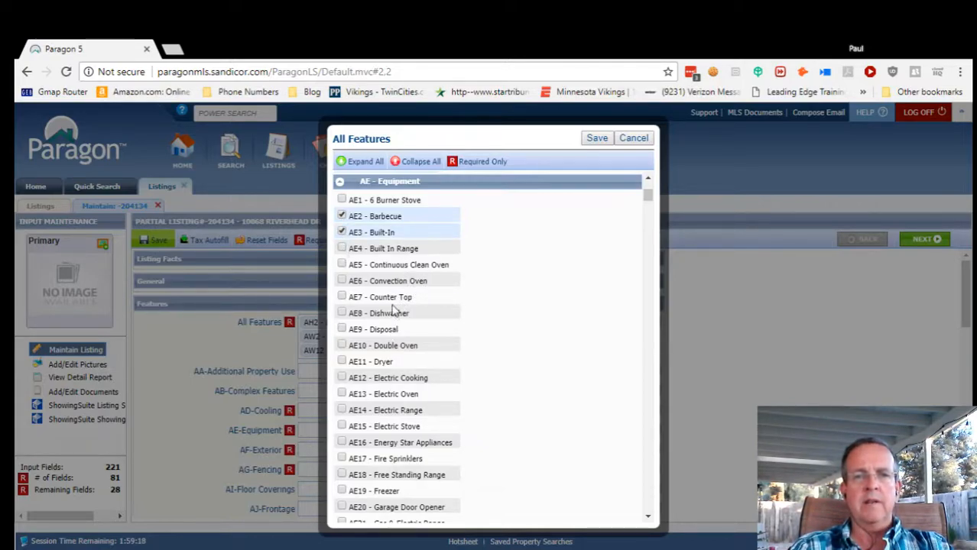
click(342, 315)
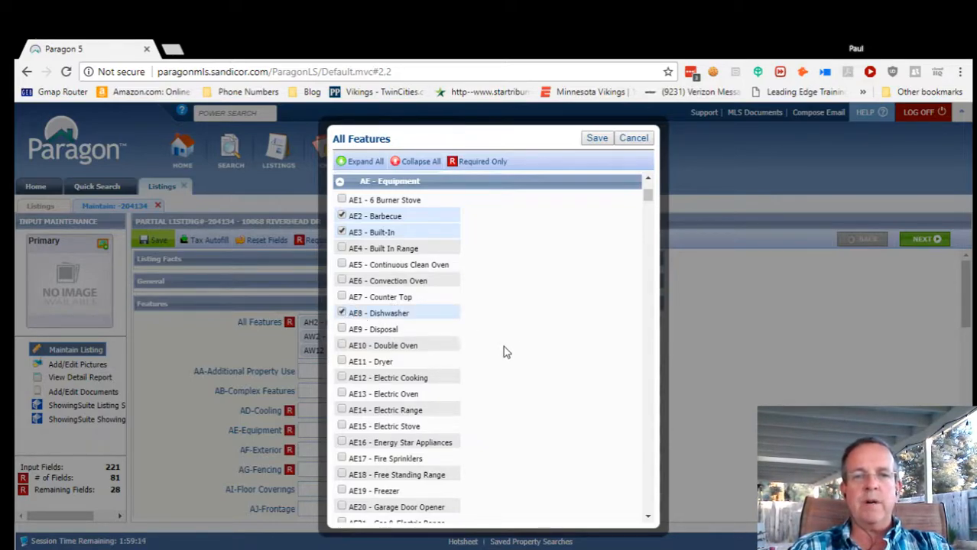
click(342, 332)
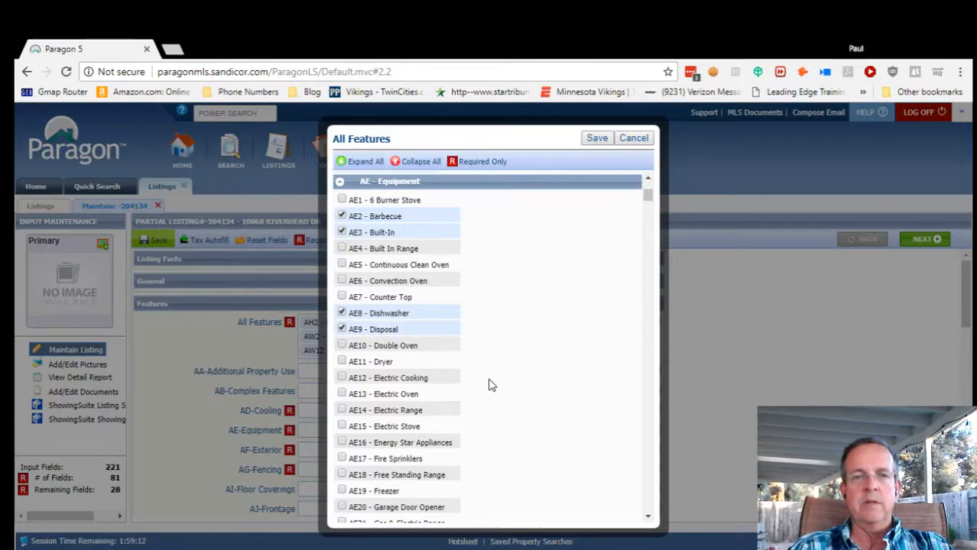
scroll(491, 386, down, 1)
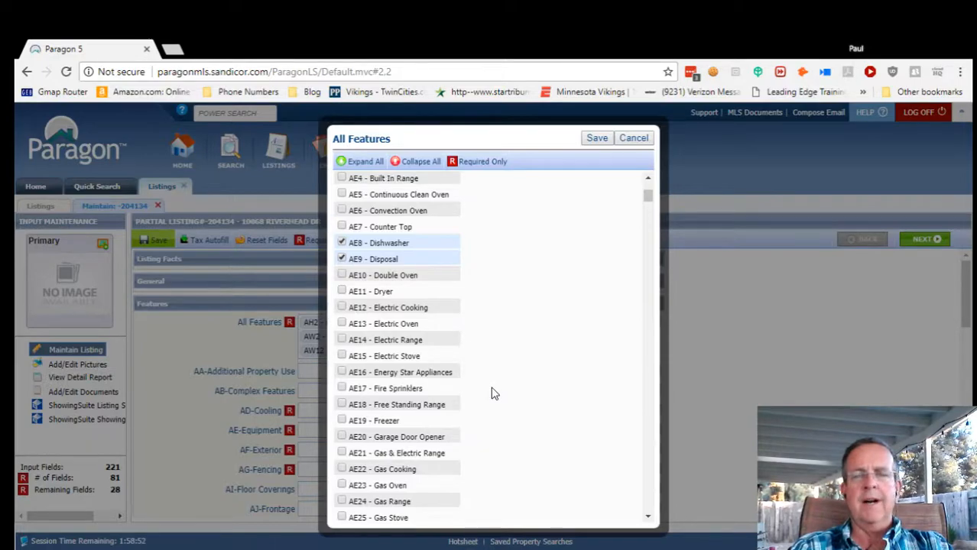
scroll(503, 391, down, 2)
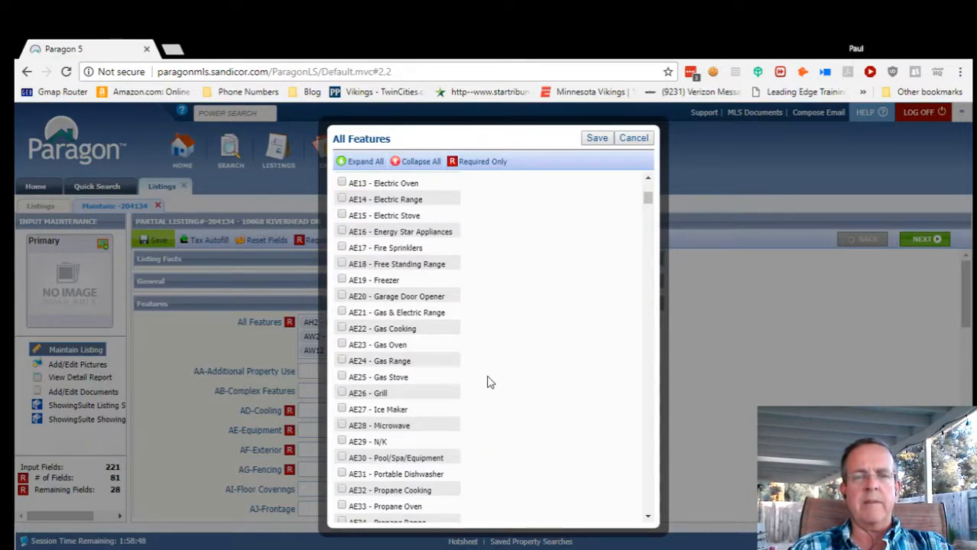
click(342, 296)
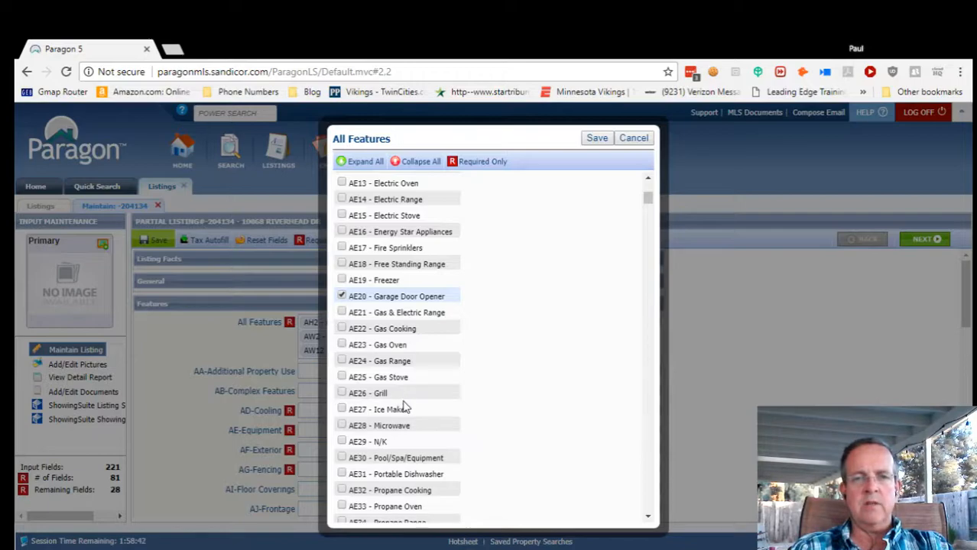
Set the exterior to Stucco and collapse the Exterior group.
scroll(470, 429, down, 1)
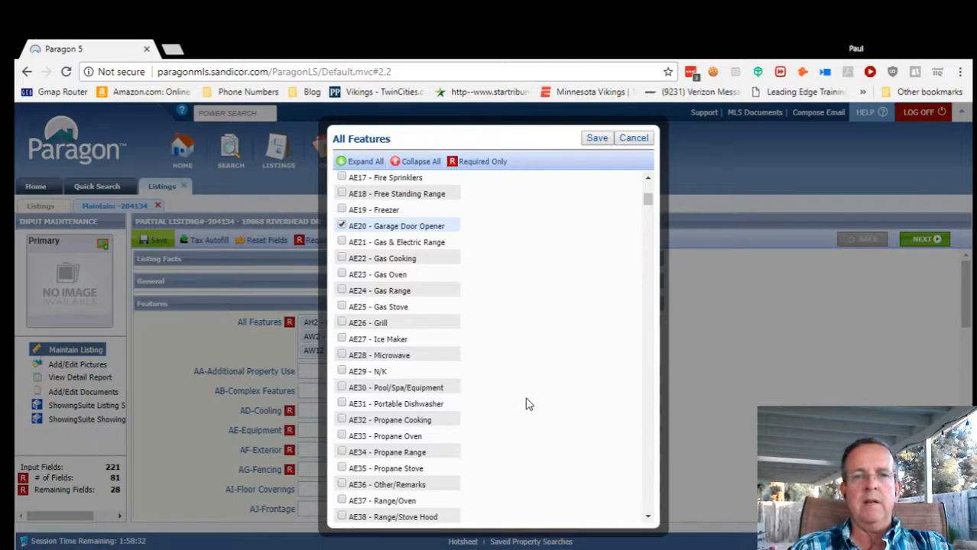
scroll(520, 413, down, 2)
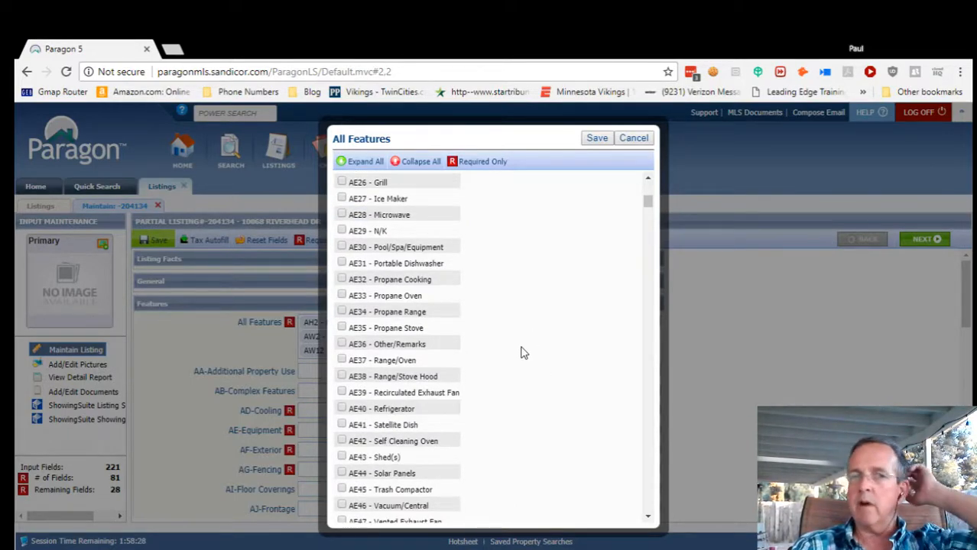
scroll(497, 403, down, 1)
scroll(497, 403, down, 4)
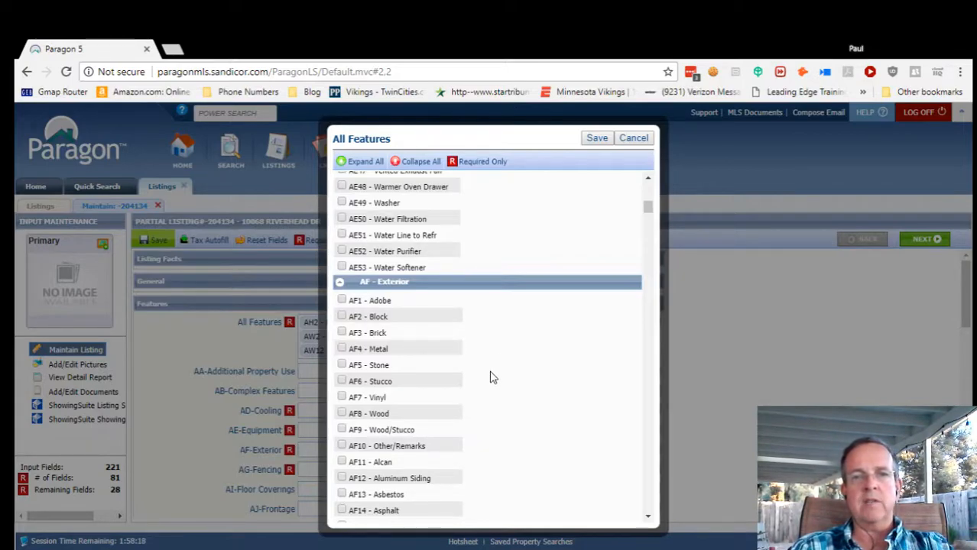
scroll(513, 345, down, 1)
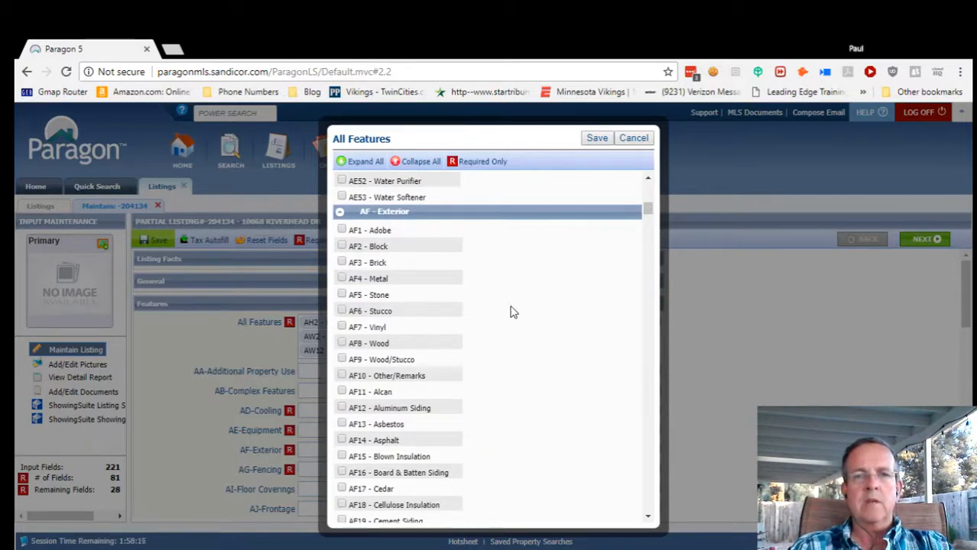
click(341, 312)
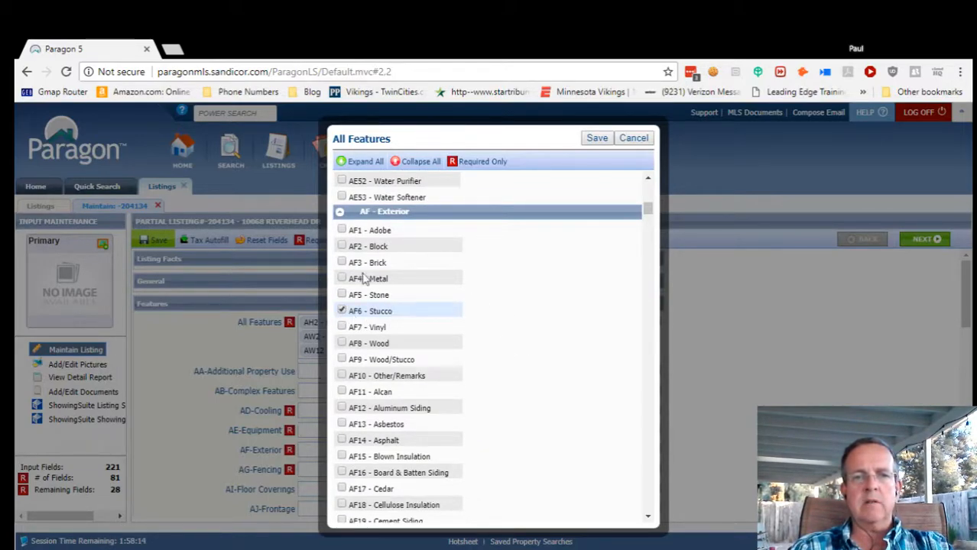
click(340, 214)
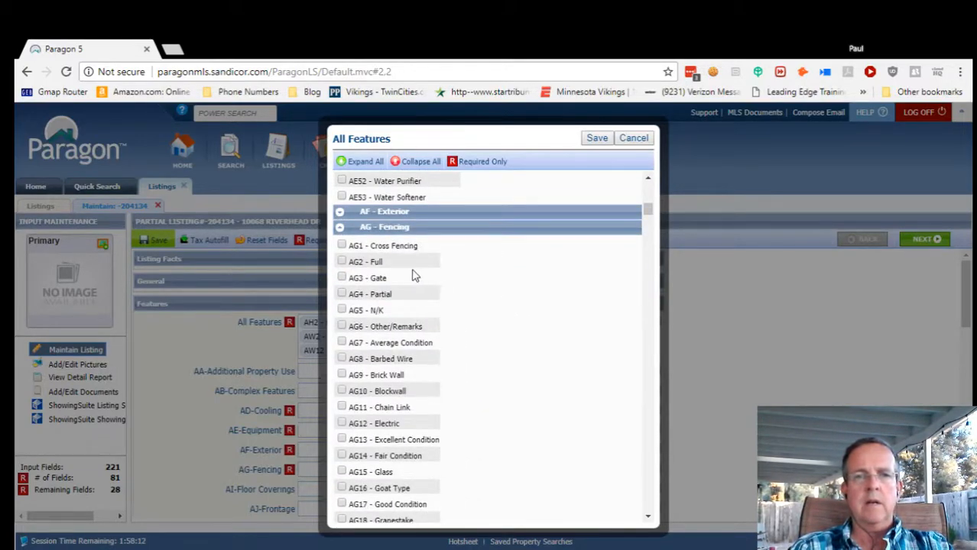
Mark the fencing as Full, Gate, Good Condition and Stucco Wall.
click(342, 262)
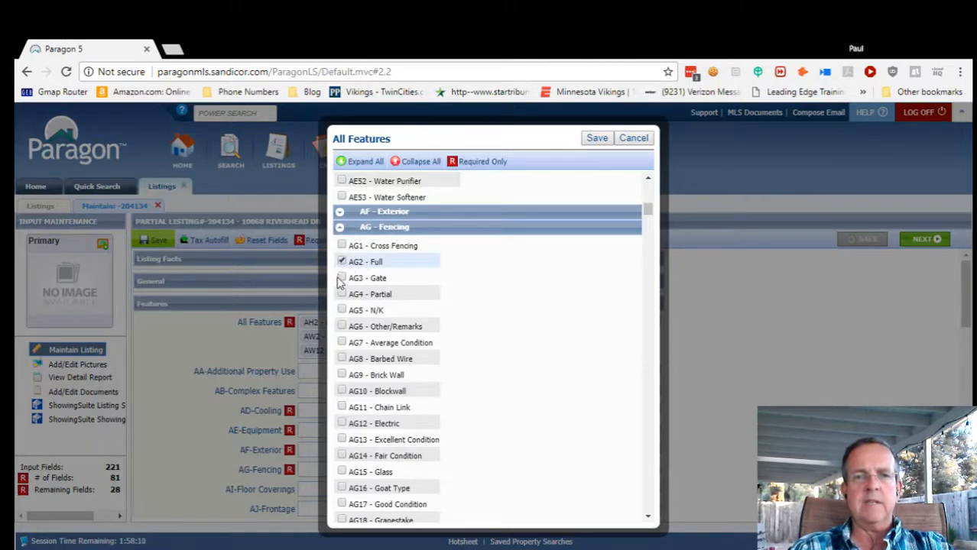
click(342, 279)
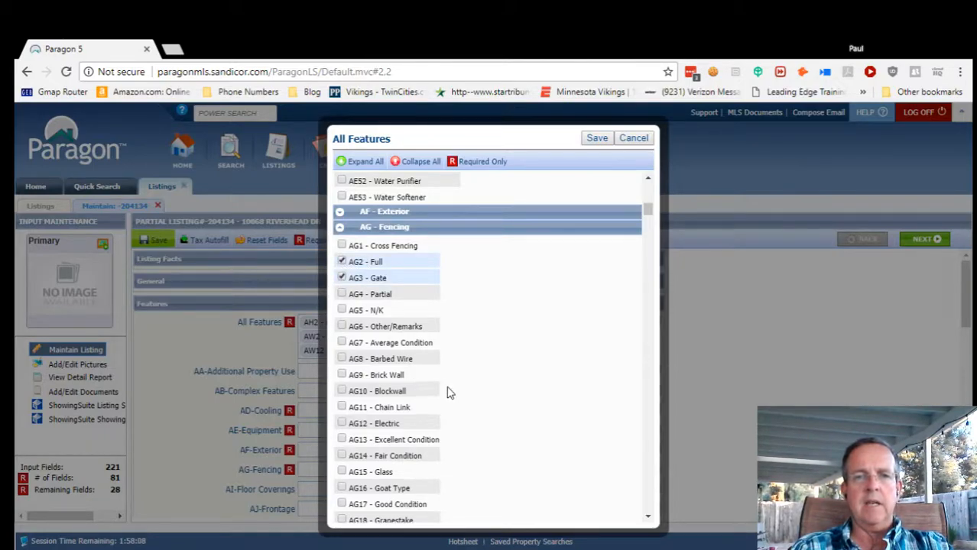
scroll(443, 390, down, 1)
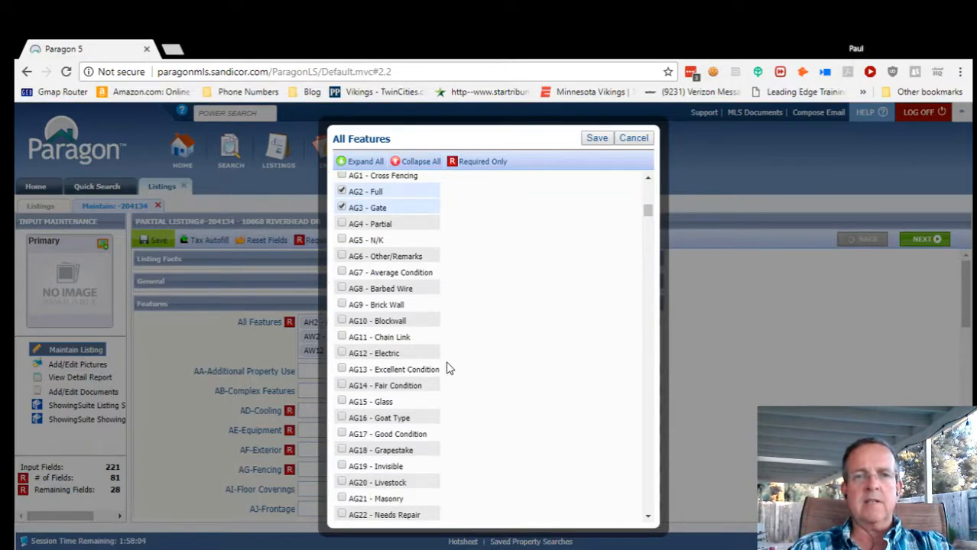
scroll(493, 351, down, 1)
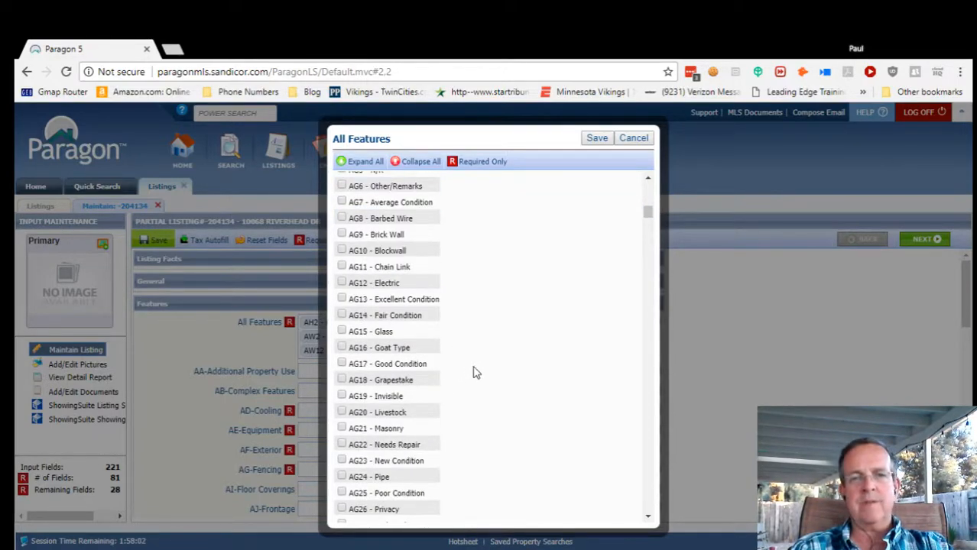
click(342, 364)
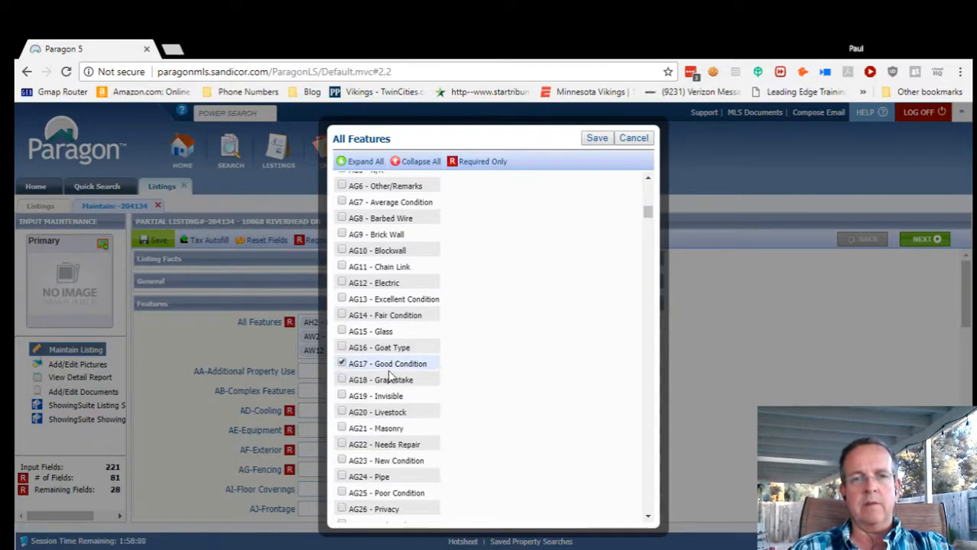
scroll(475, 403, down, 1)
scroll(476, 404, down, 1)
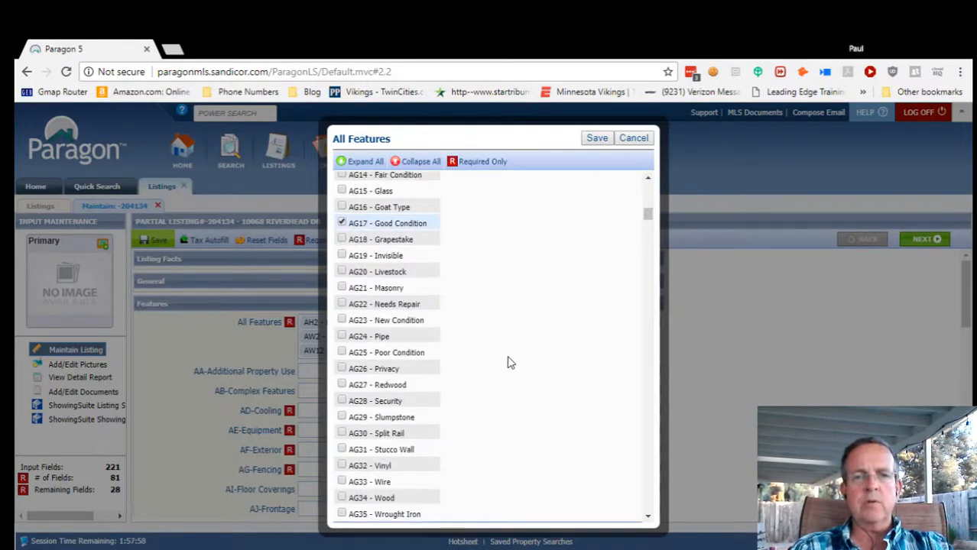
scroll(463, 409, down, 2)
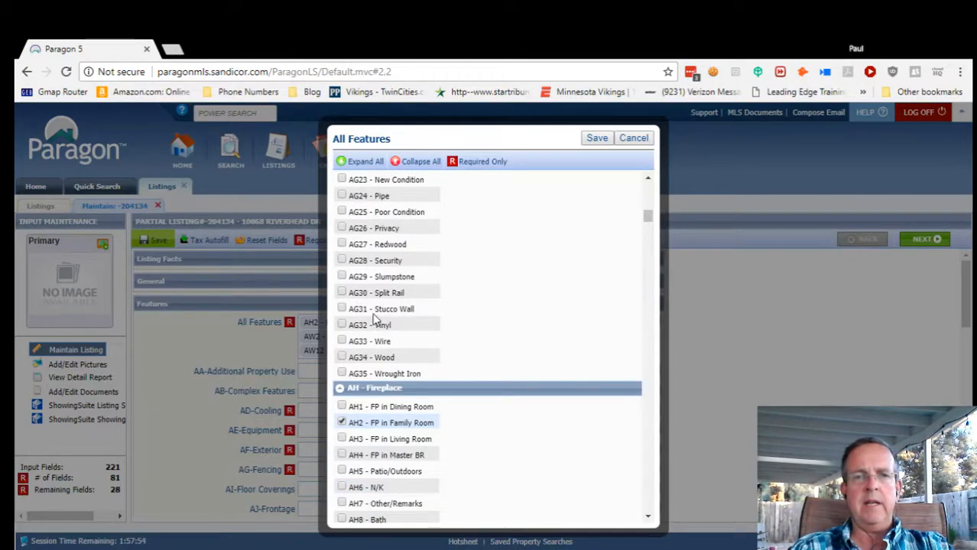
click(341, 310)
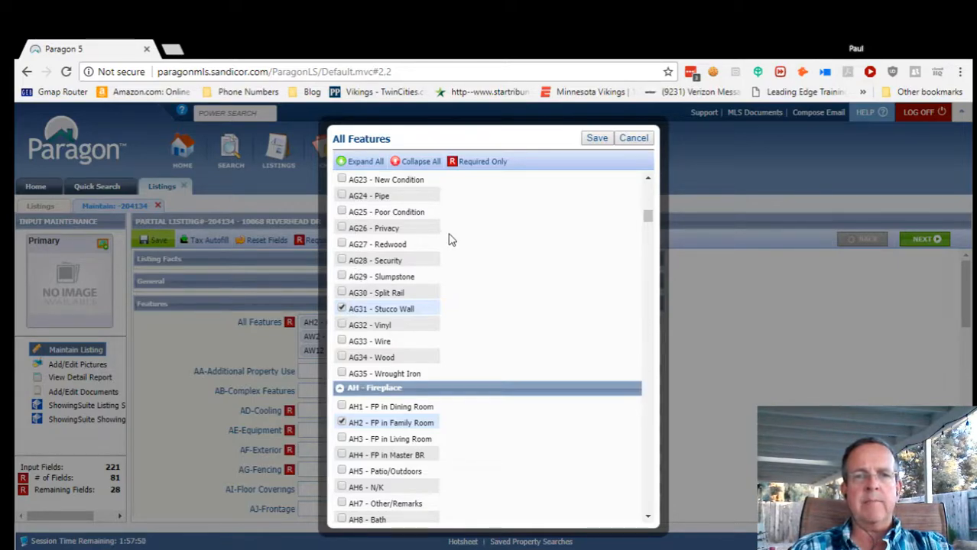
Add Carpet and Wood as floor coverings.
scroll(468, 316, down, 2)
scroll(469, 317, down, 1)
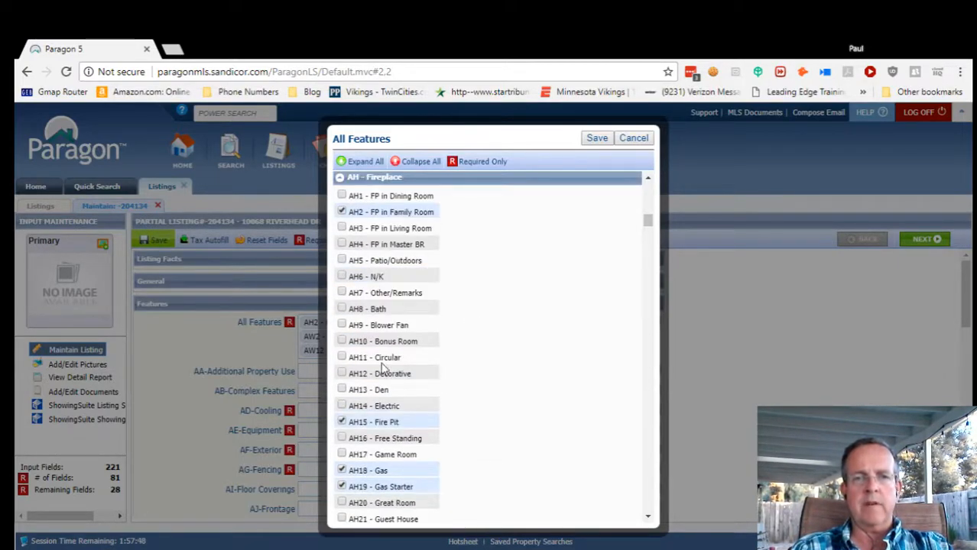
scroll(474, 435, down, 3)
scroll(511, 386, down, 5)
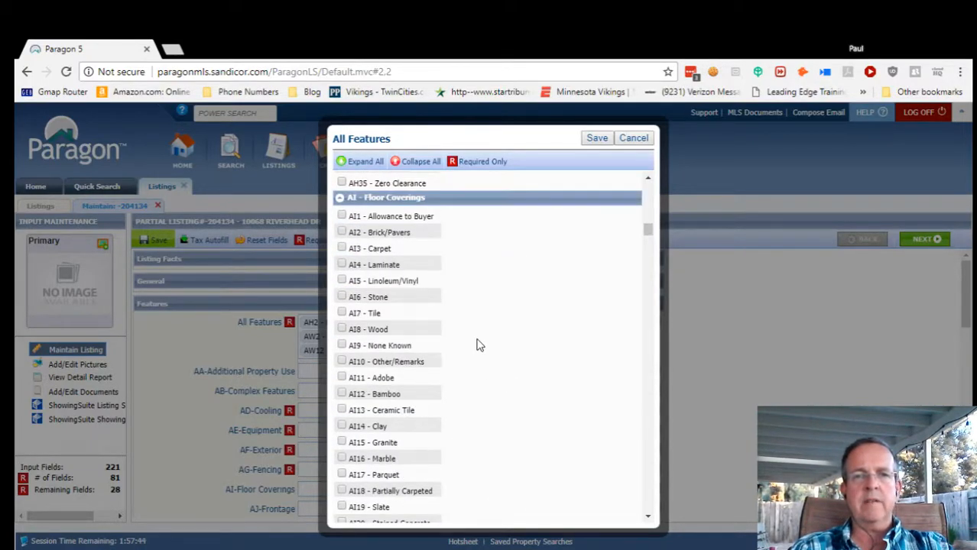
click(341, 250)
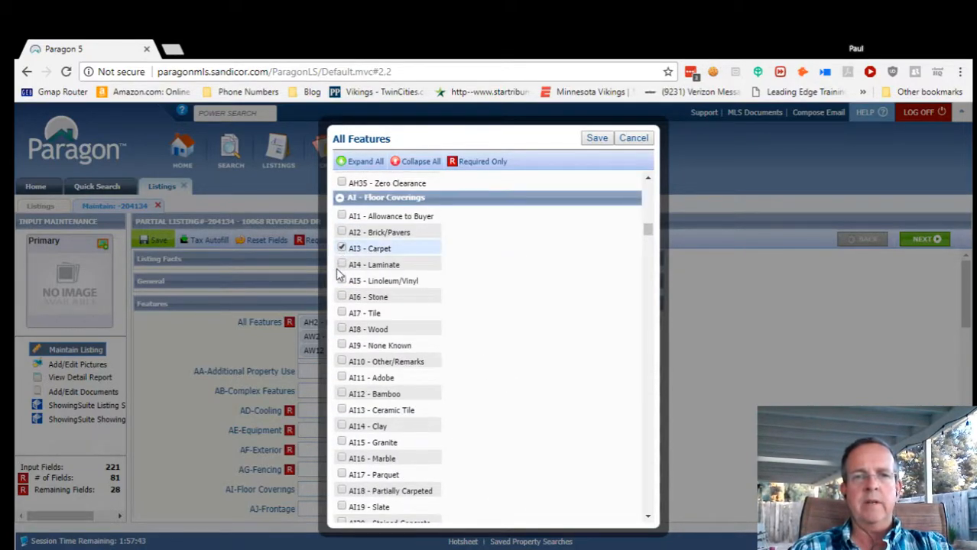
click(344, 330)
scroll(475, 434, down, 4)
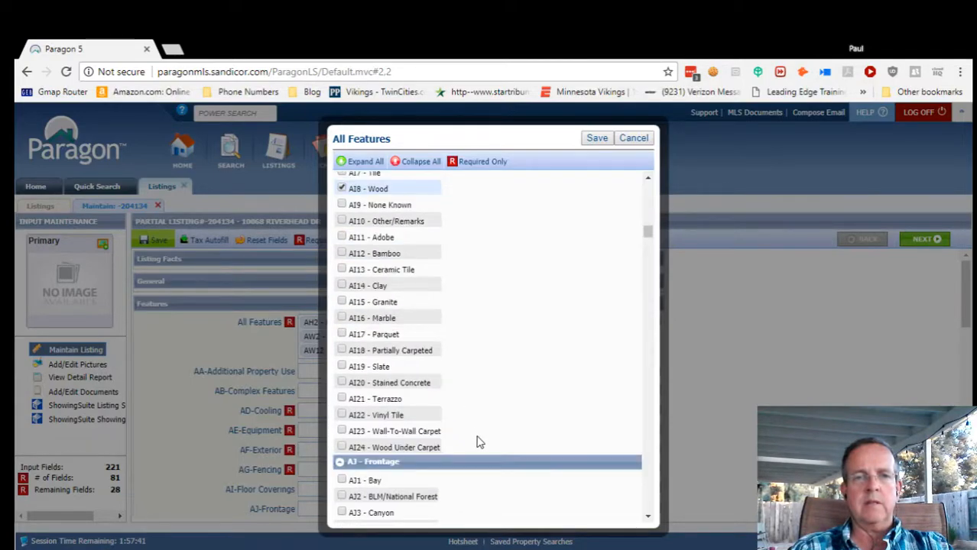
scroll(511, 412, down, 1)
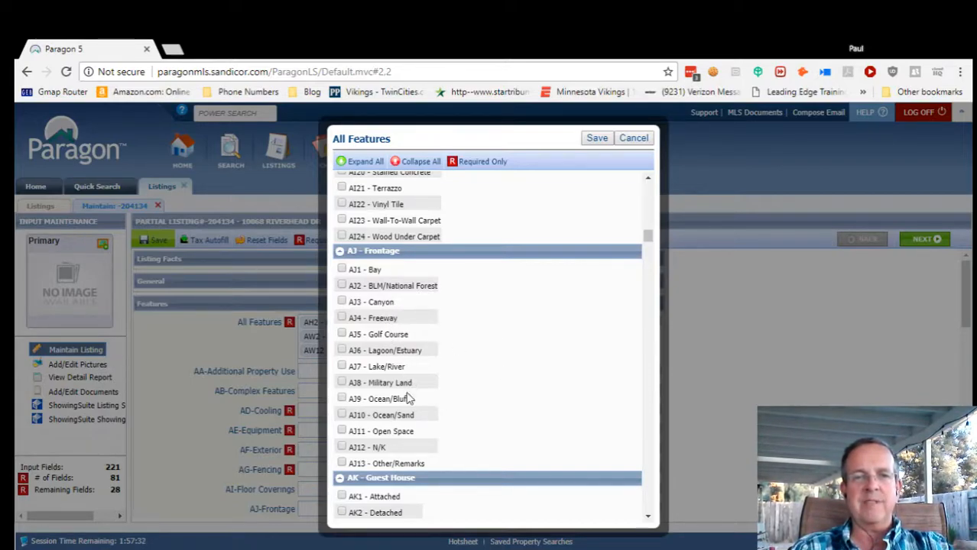
Set the heat equipment to Forced Air Unit and the heat source to Natural Gas.
scroll(493, 393, down, 3)
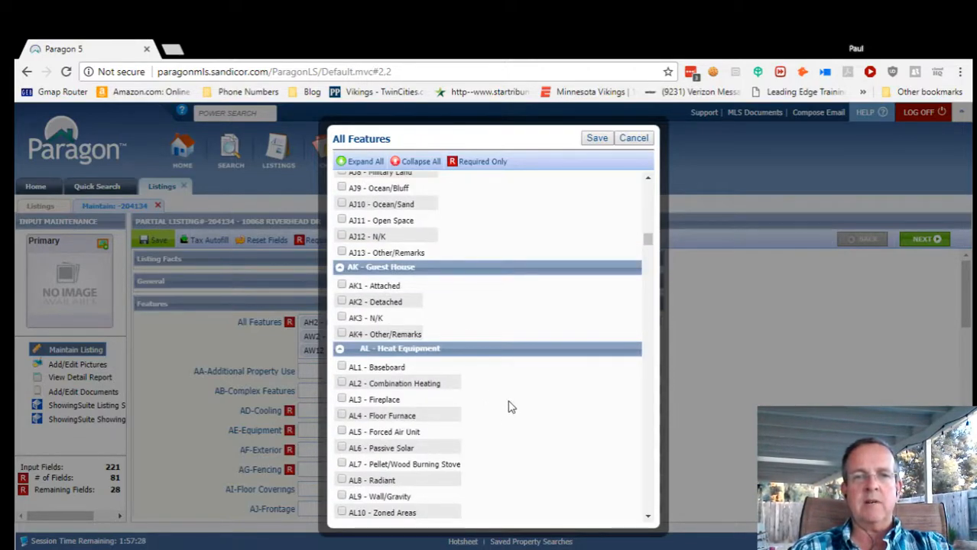
scroll(501, 407, down, 2)
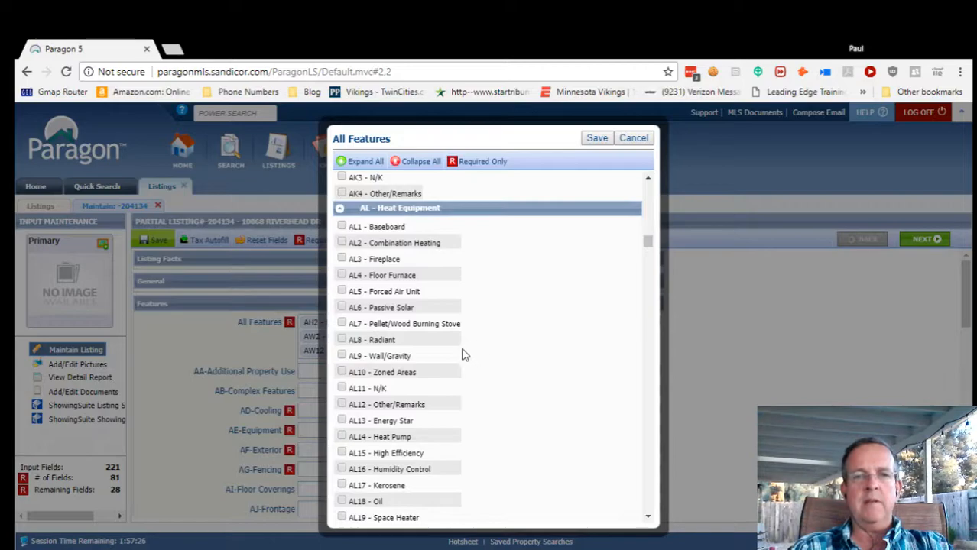
click(341, 292)
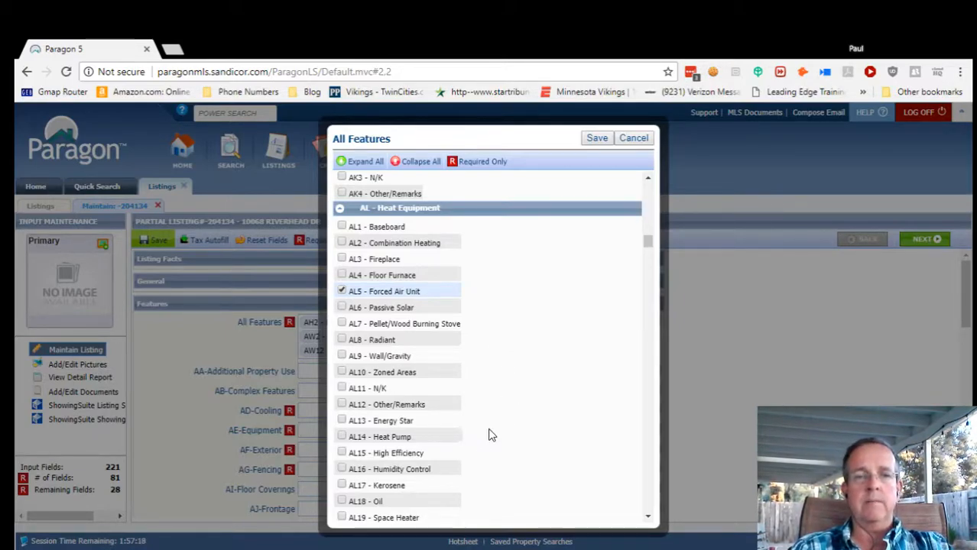
scroll(490, 436, down, 2)
scroll(519, 434, down, 2)
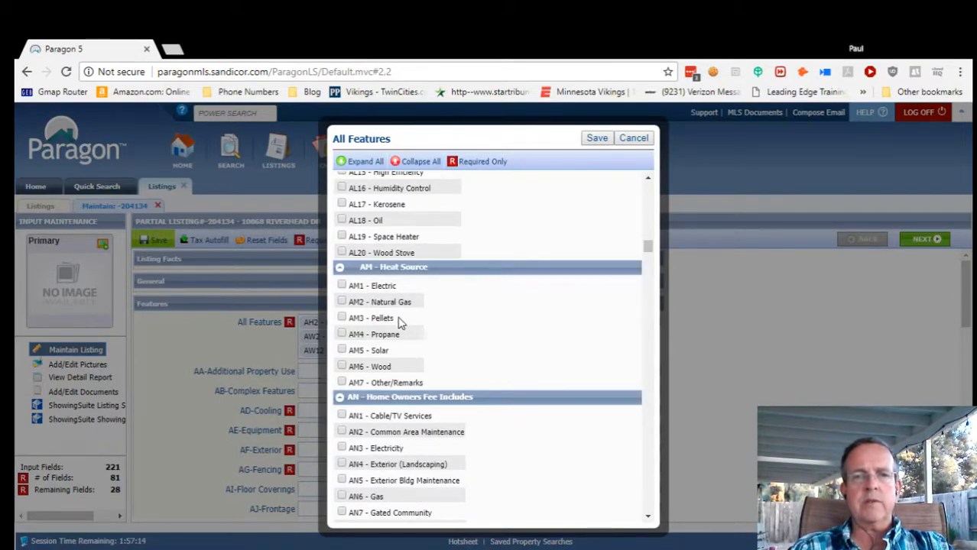
click(341, 303)
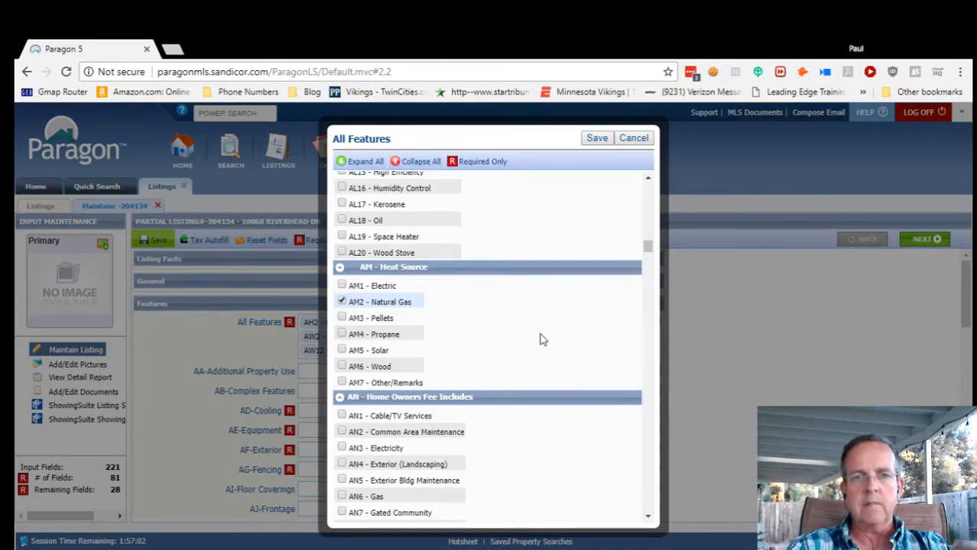
Set the laundry location to Laundry Room.
scroll(541, 337, down, 1)
scroll(502, 388, down, 1)
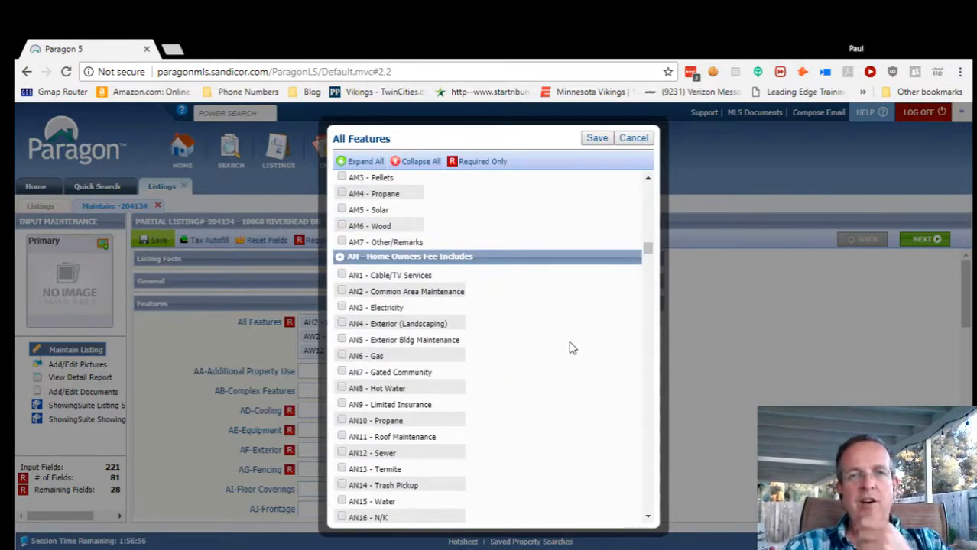
scroll(534, 359, down, 5)
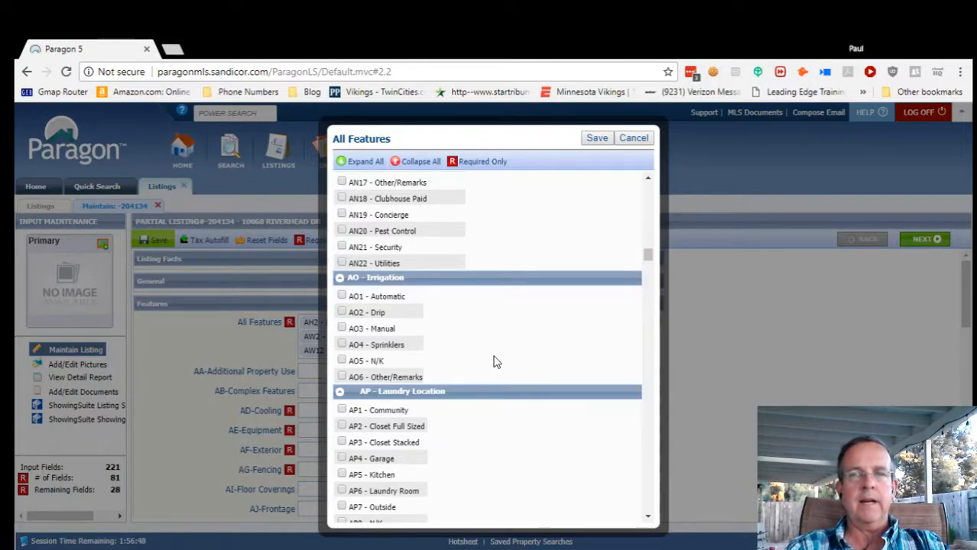
scroll(511, 356, down, 3)
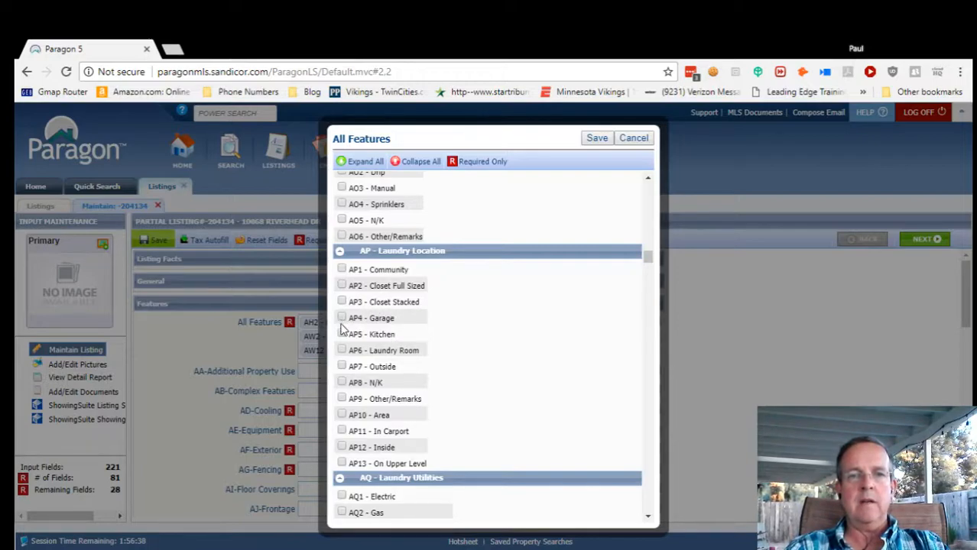
click(342, 351)
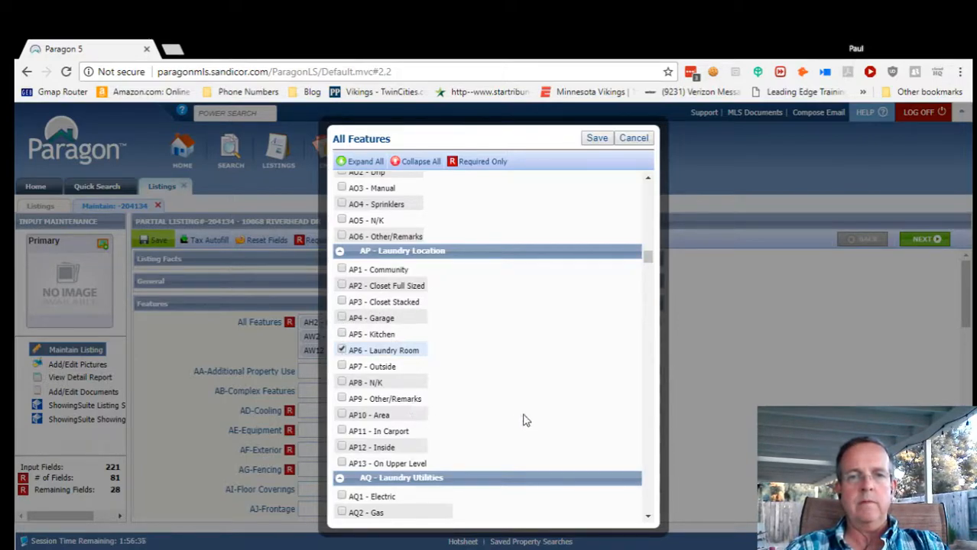
scroll(495, 423, down, 3)
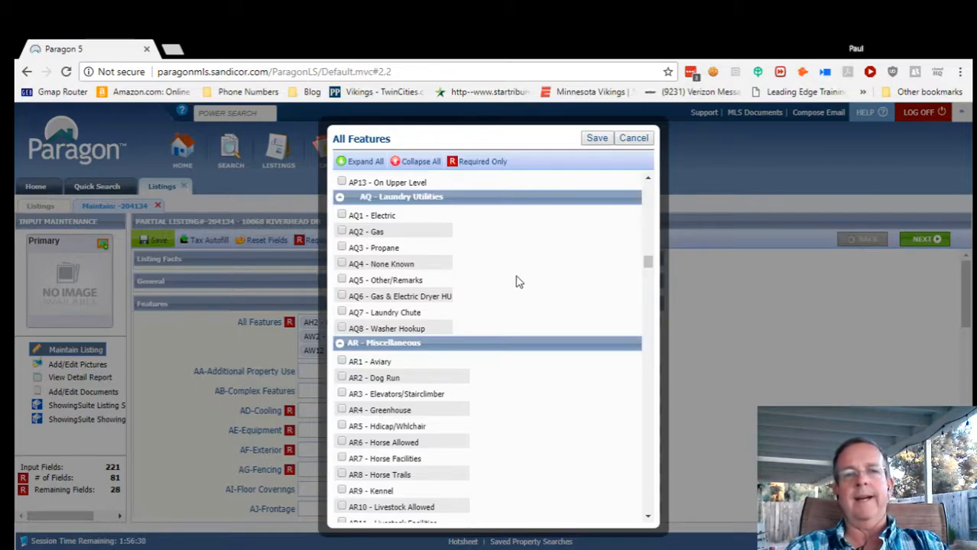
scroll(534, 398, down, 2)
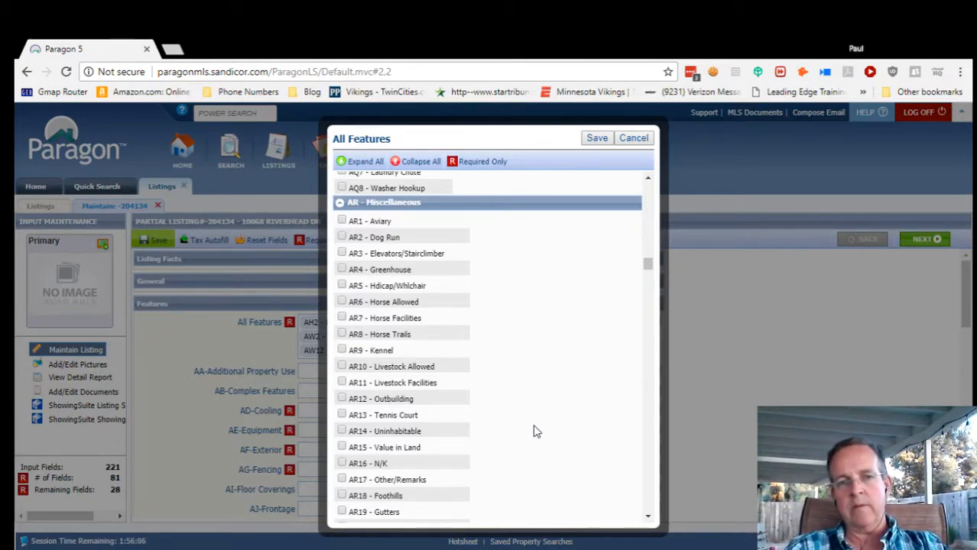
Scroll down to Ownership and check AU3 Fee Simple.
scroll(534, 430, down, 1)
scroll(535, 435, up, 1)
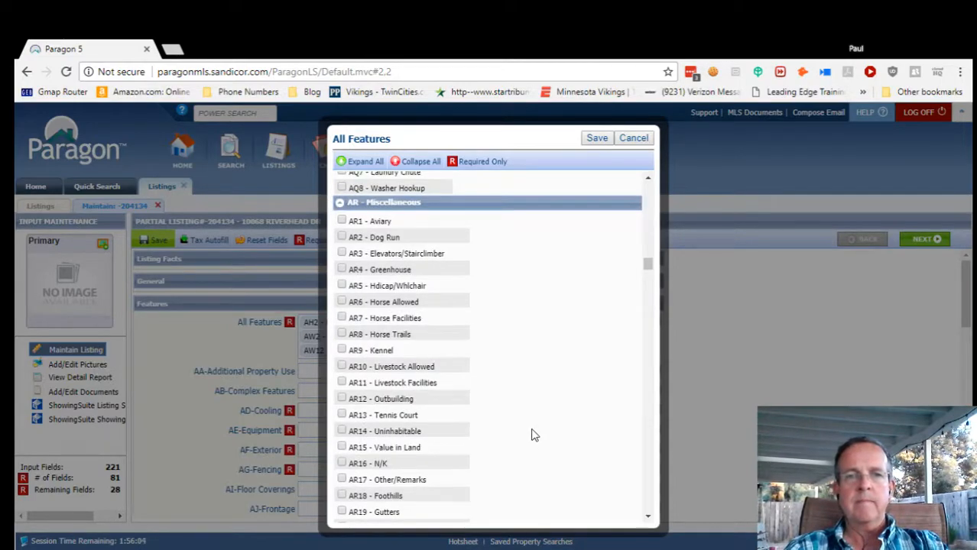
scroll(534, 435, down, 1)
scroll(556, 436, down, 1)
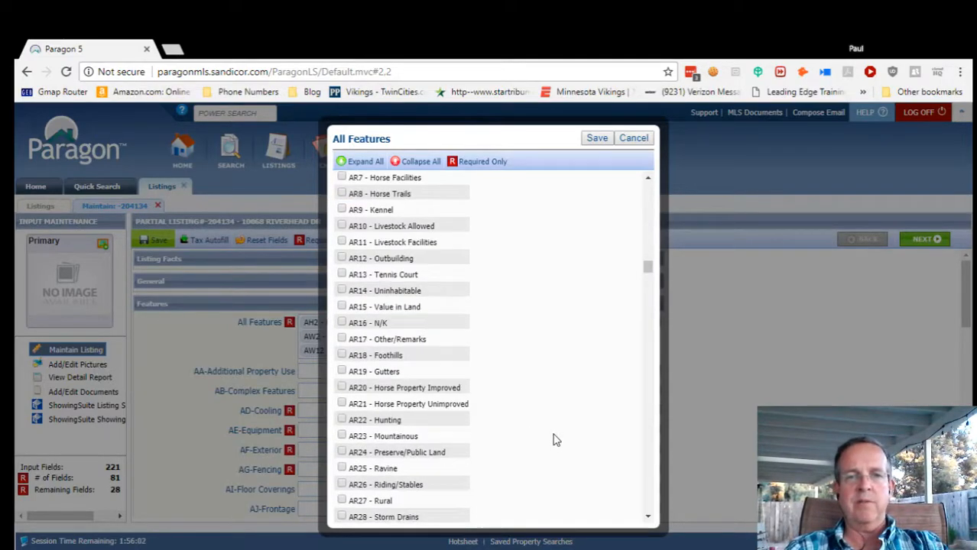
scroll(559, 434, down, 2)
scroll(563, 425, down, 2)
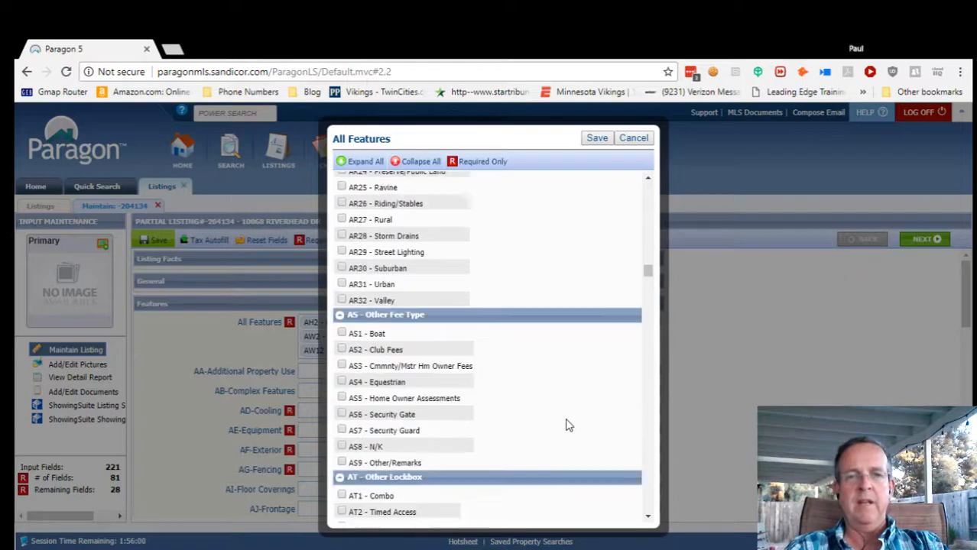
scroll(571, 426, down, 2)
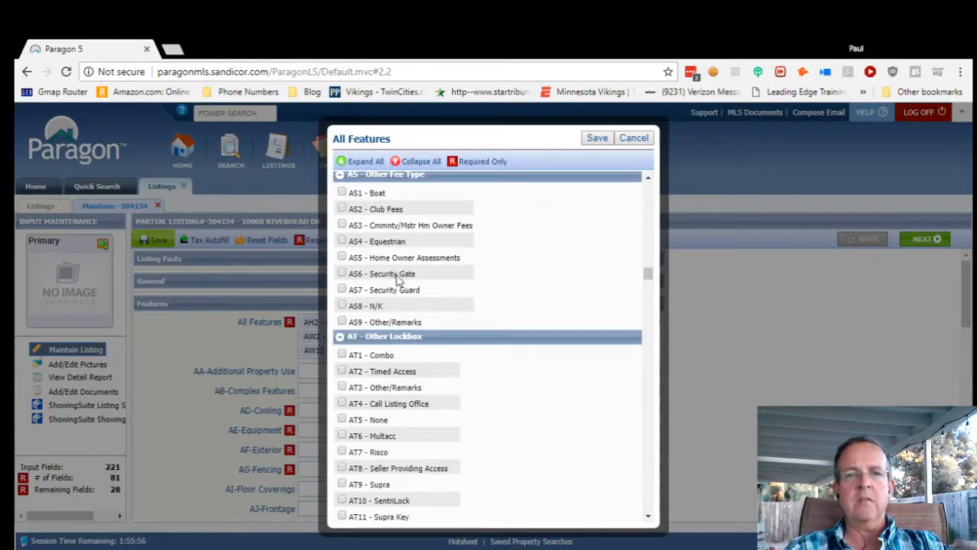
scroll(509, 408, down, 2)
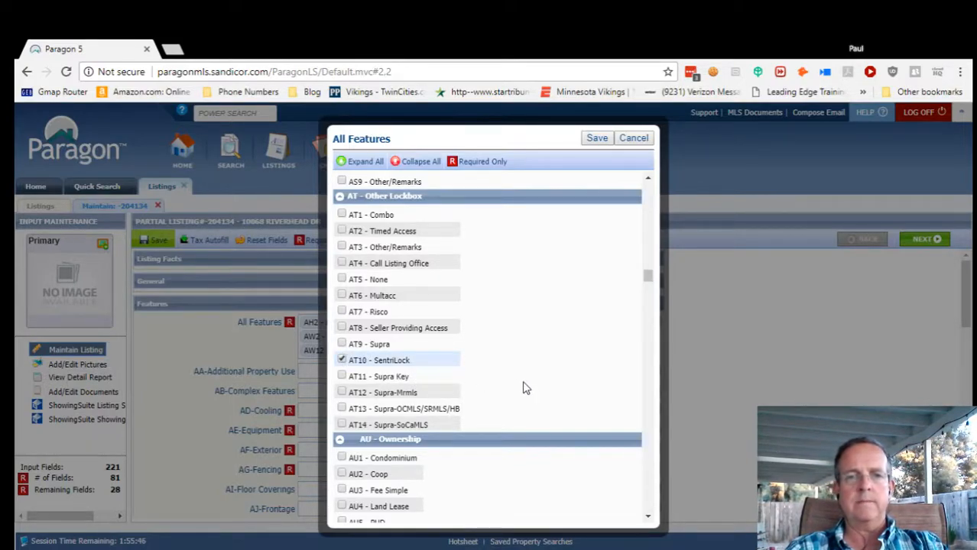
scroll(528, 408, down, 2)
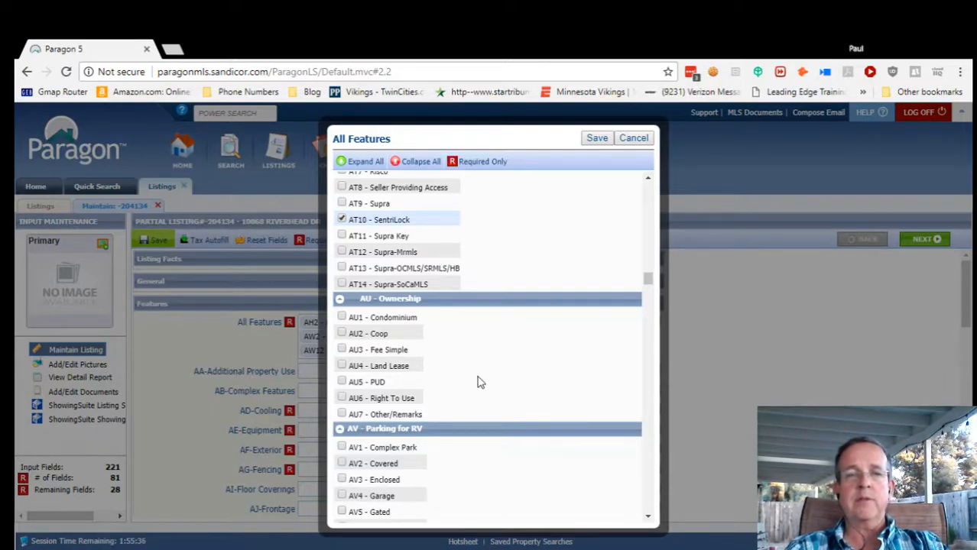
click(343, 350)
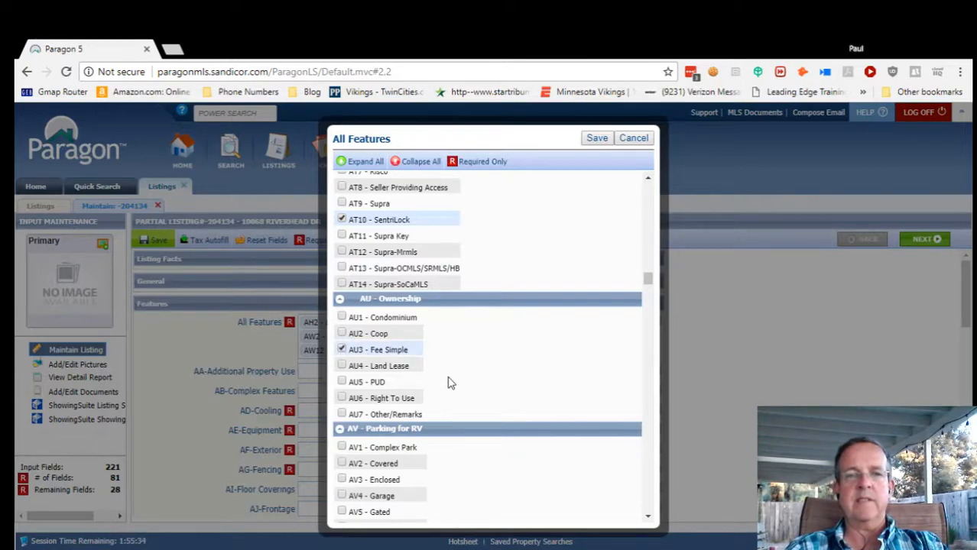
scroll(506, 419, down, 3)
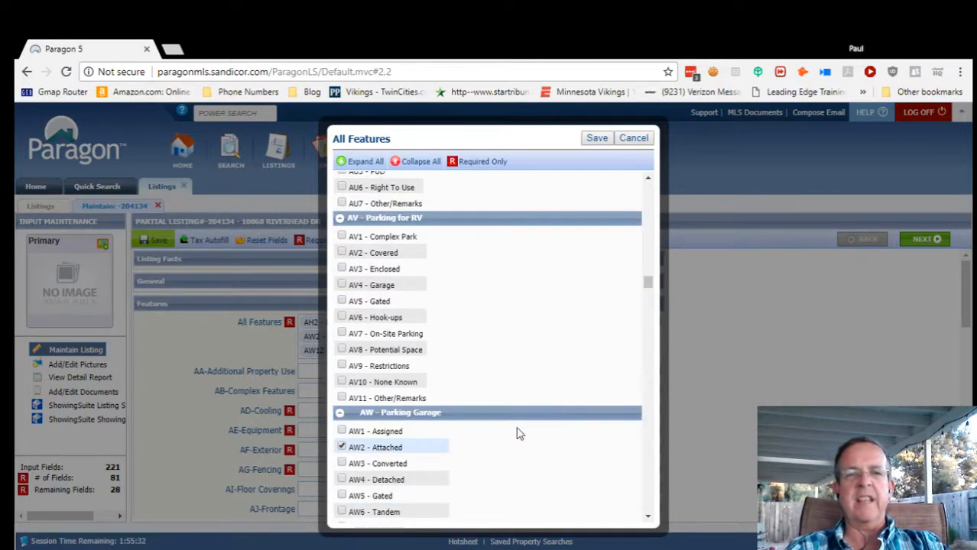
Scroll down to the Patio group and mark AY9 Stone/Tile.
scroll(511, 327, up, 1)
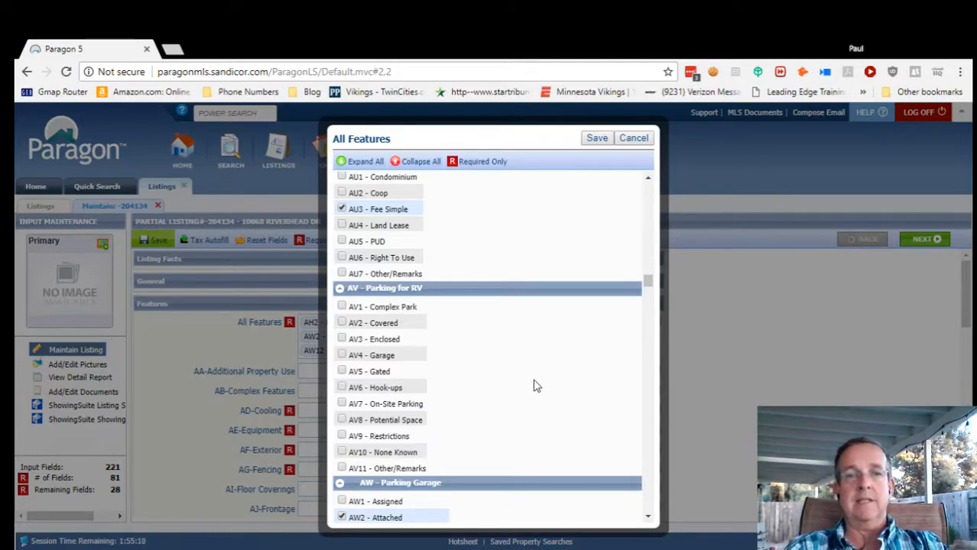
scroll(536, 382, down, 1)
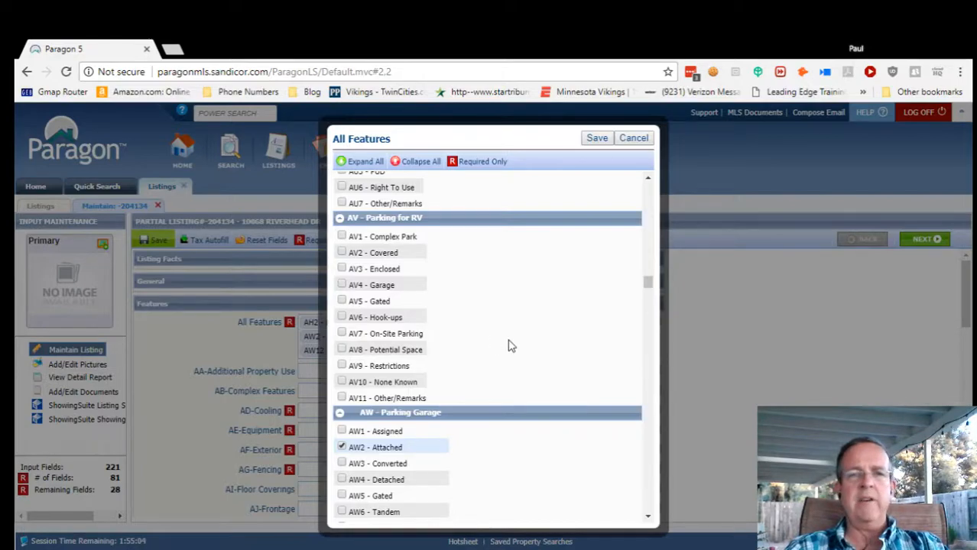
scroll(497, 349, down, 1)
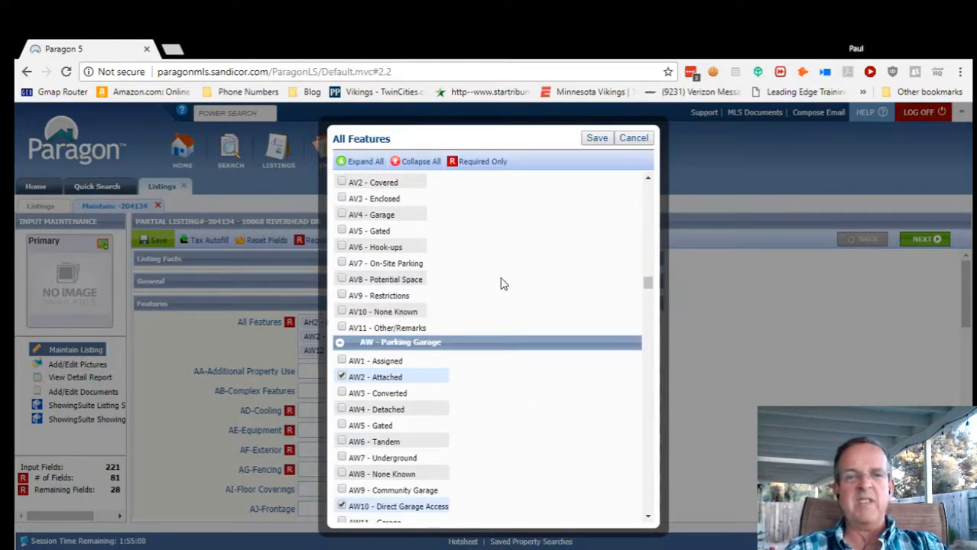
scroll(521, 373, down, 2)
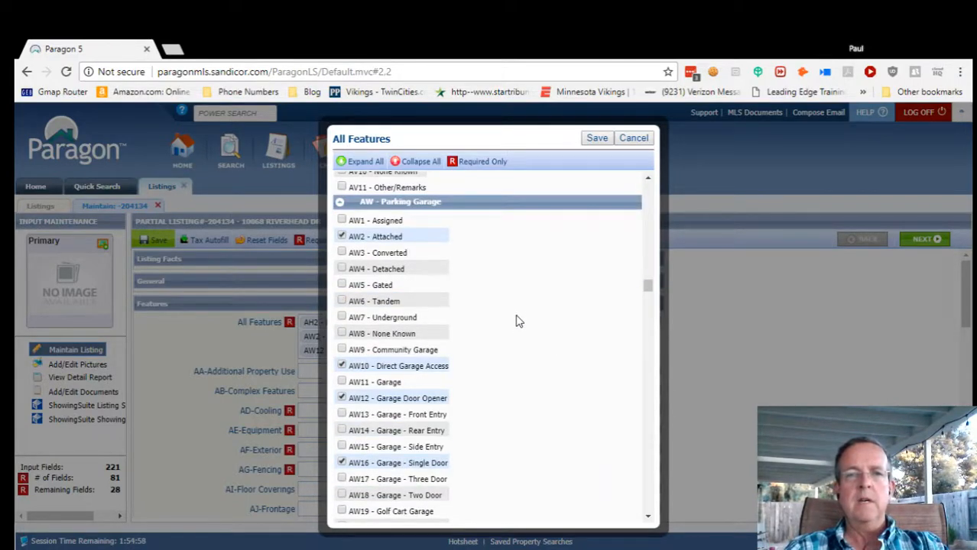
scroll(519, 343, down, 3)
scroll(518, 345, down, 12)
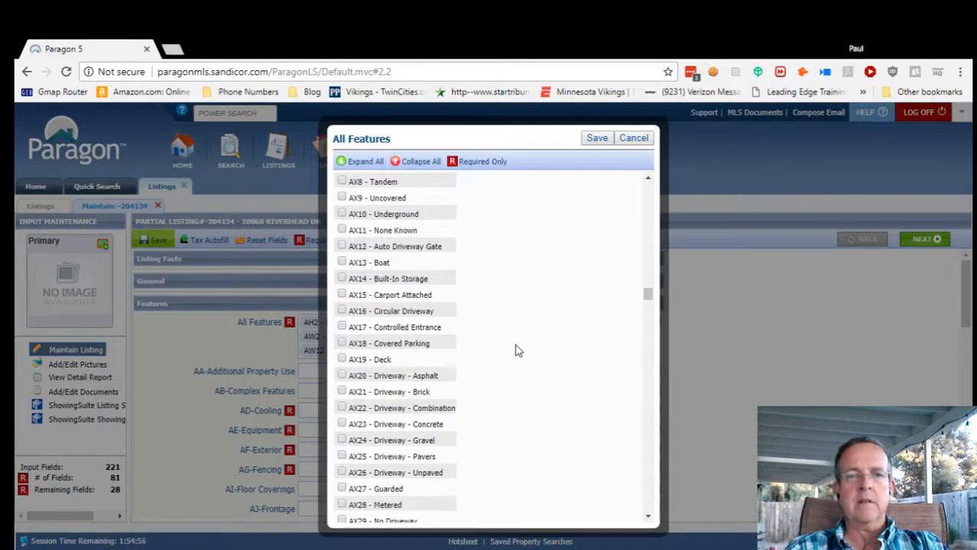
scroll(517, 357, down, 1)
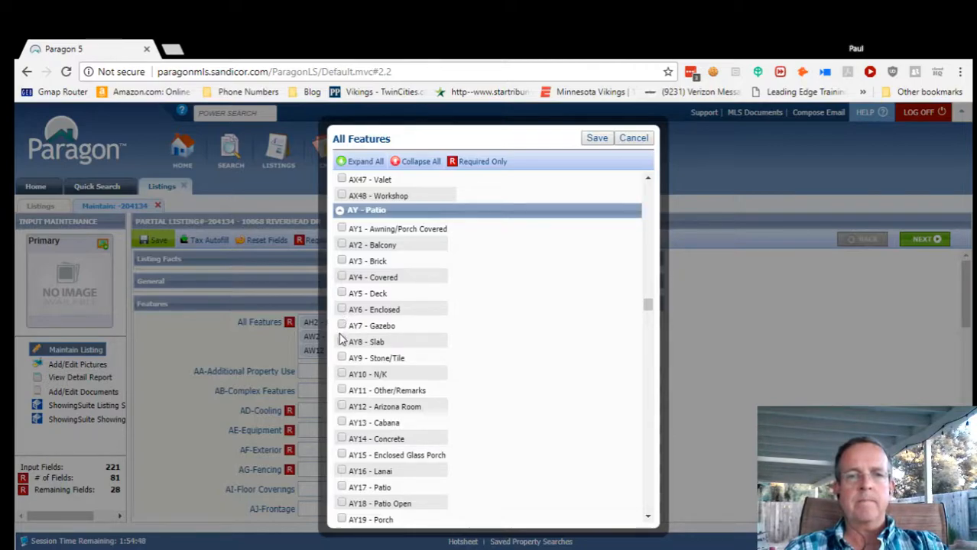
click(341, 361)
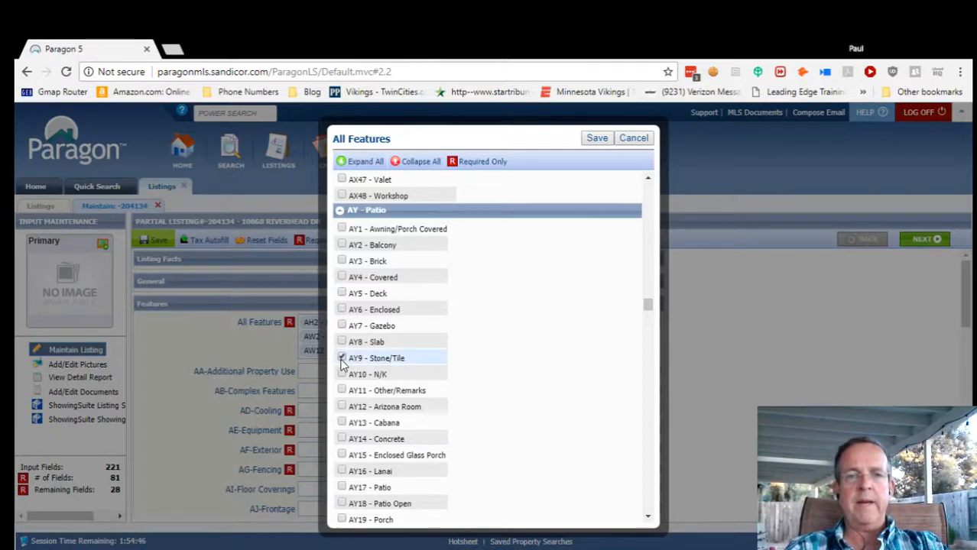
Add Patio and Patio Open to the patio features.
scroll(474, 429, down, 1)
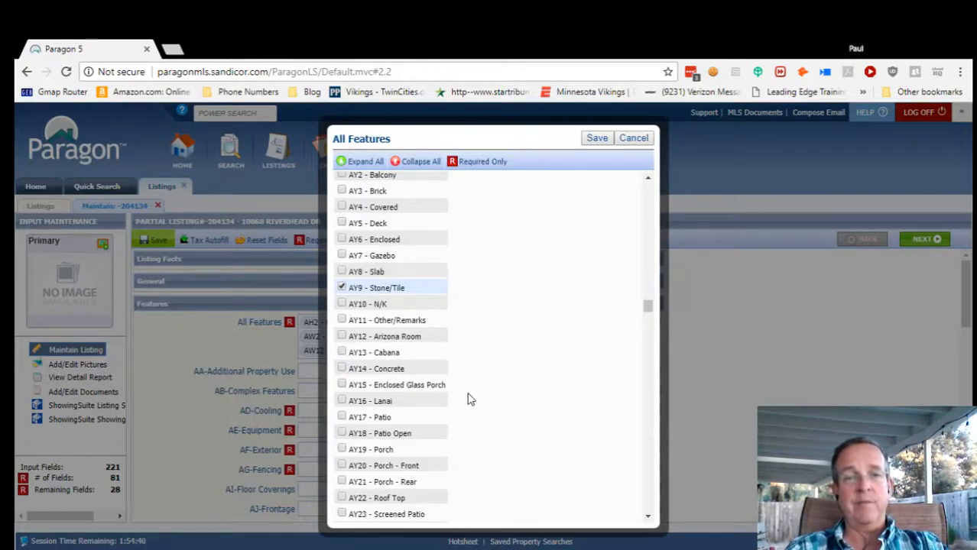
scroll(470, 401, down, 1)
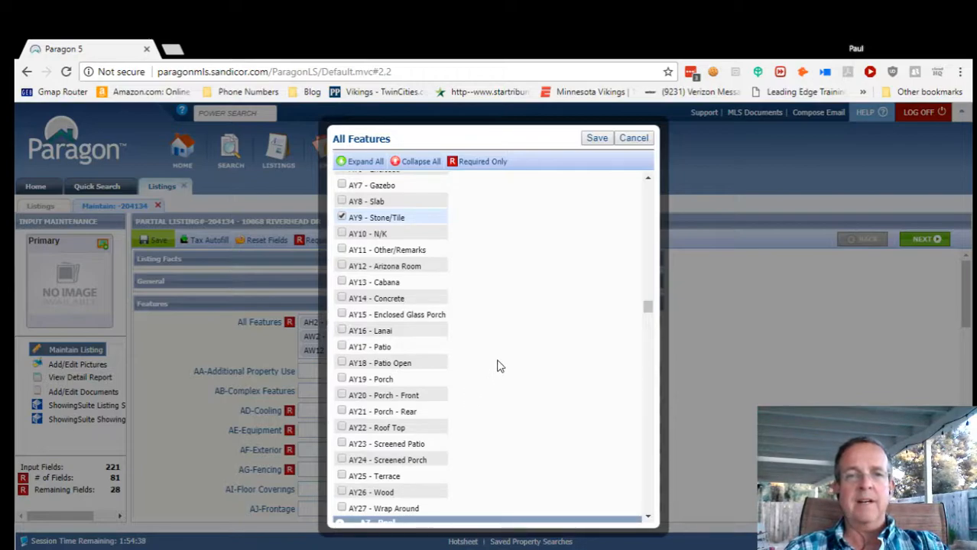
click(342, 347)
click(342, 347)
click(342, 364)
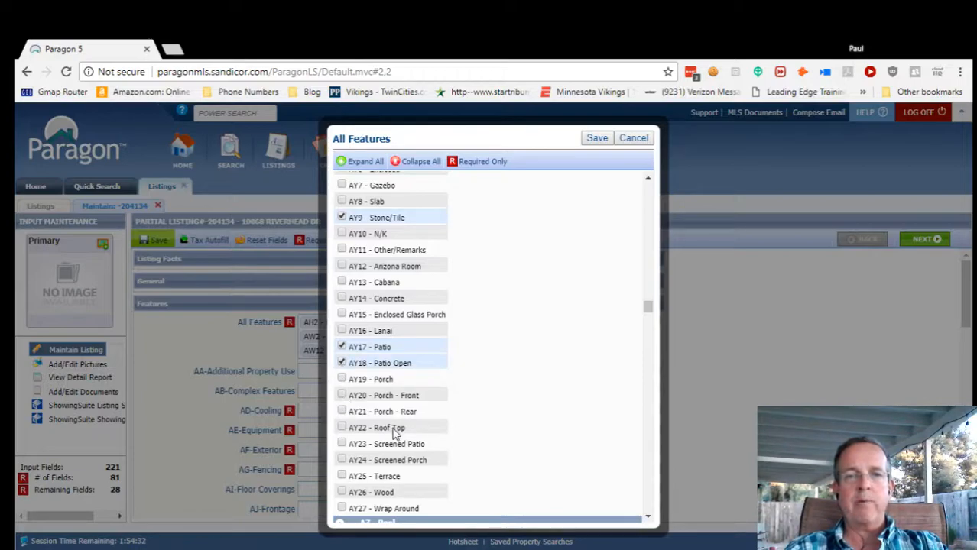
scroll(461, 431, down, 1)
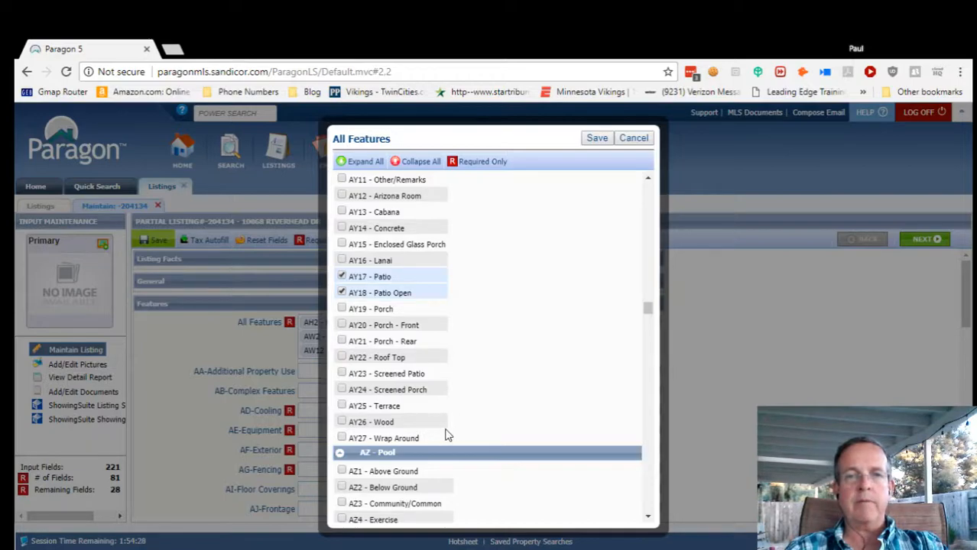
scroll(447, 435, up, 2)
scroll(447, 435, up, 1)
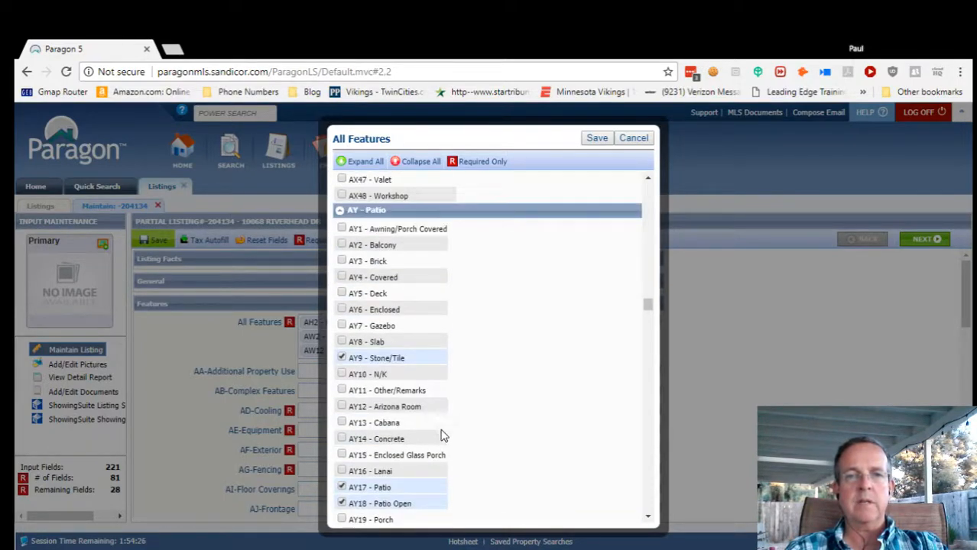
scroll(510, 423, down, 5)
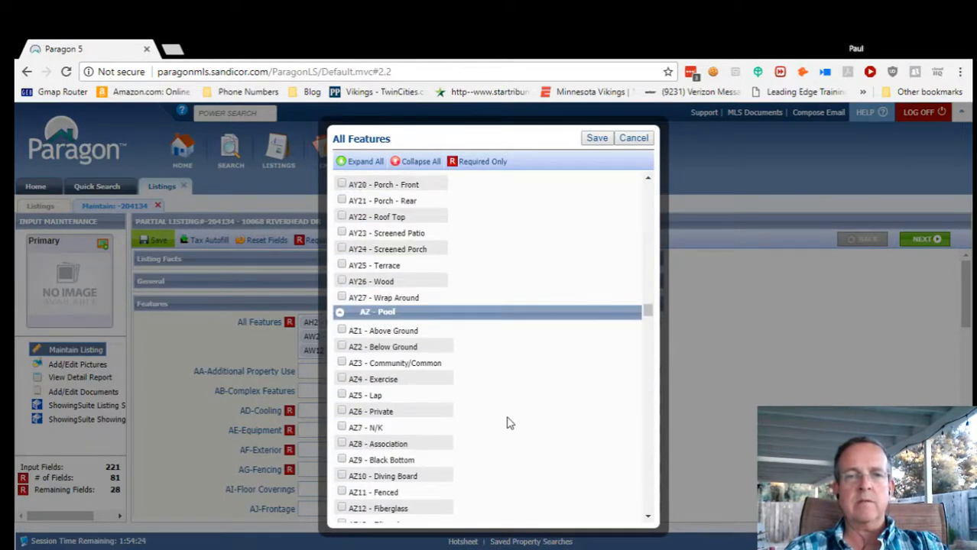
Mark the pool as Private and set possession to Call Listing Agent.
scroll(510, 423, down, 1)
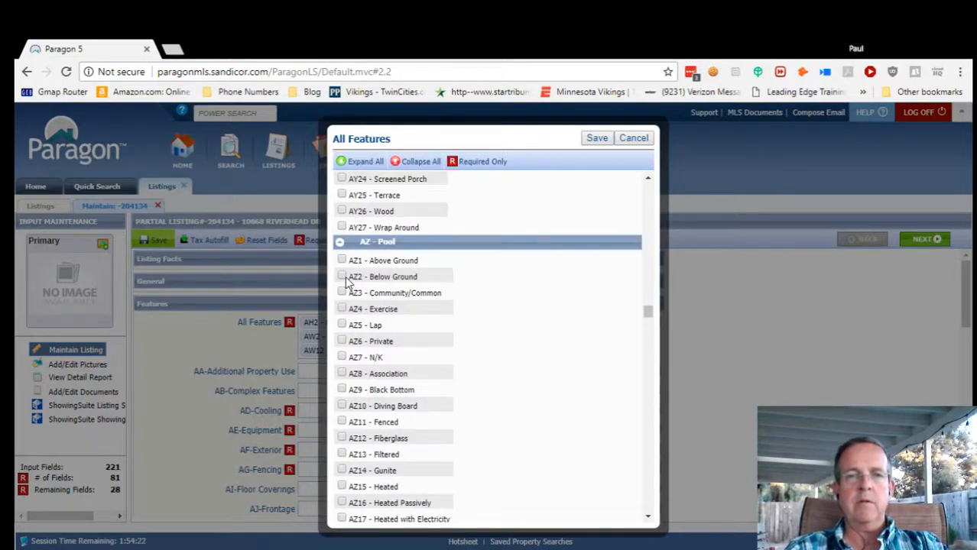
click(343, 343)
scroll(491, 411, down, 1)
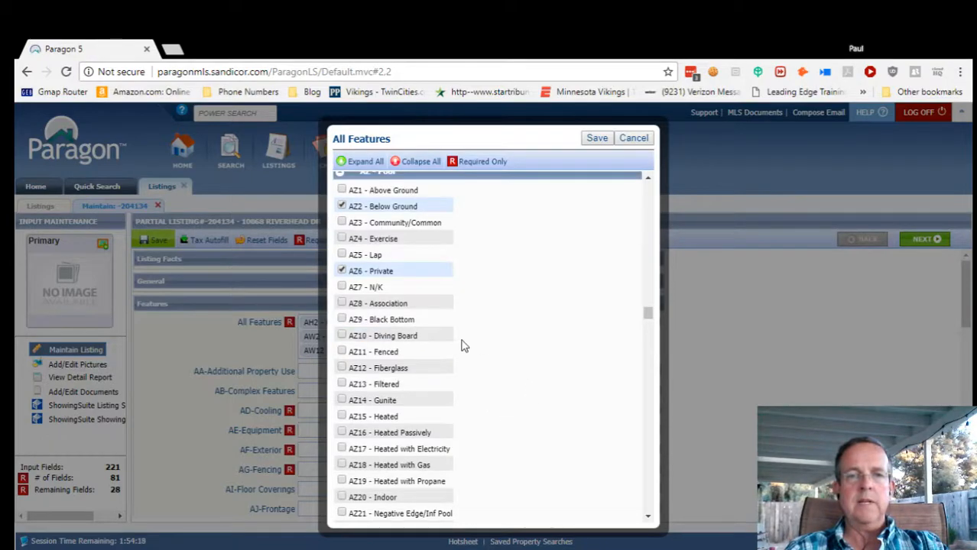
scroll(482, 409, down, 1)
scroll(481, 409, down, 1)
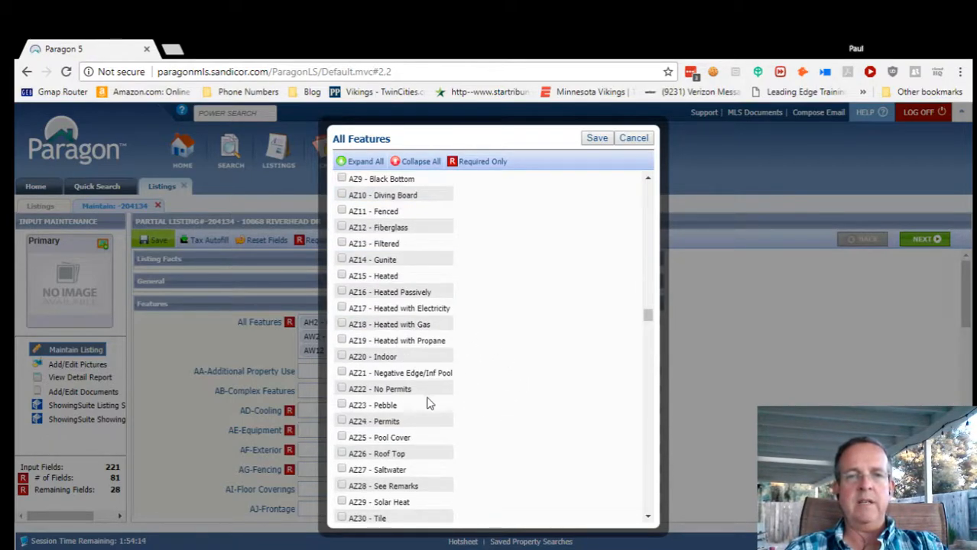
scroll(485, 411, down, 1)
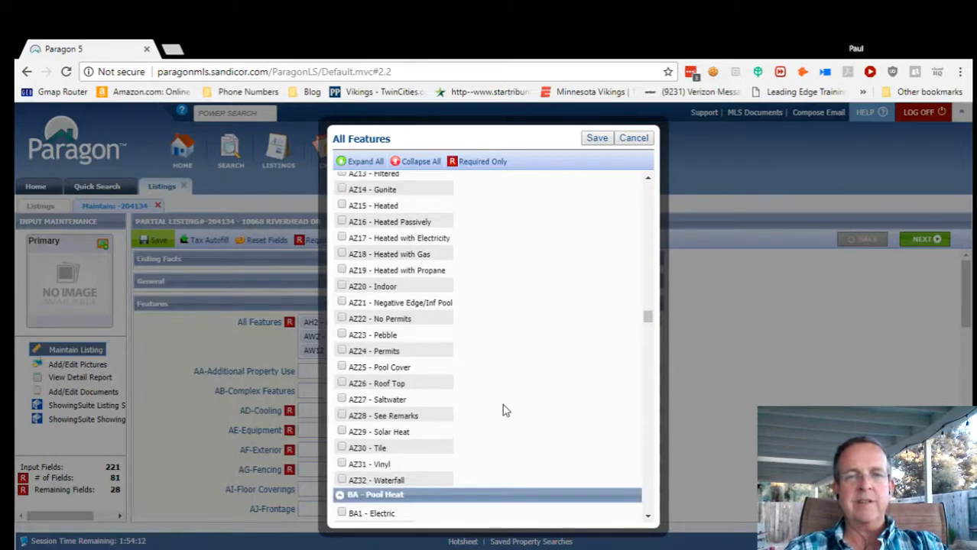
scroll(502, 410, down, 1)
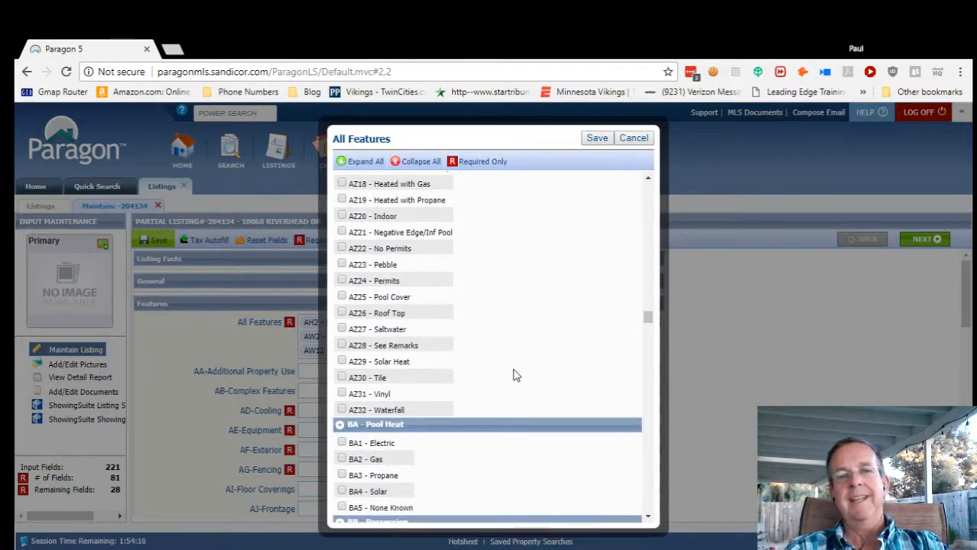
scroll(509, 382, down, 3)
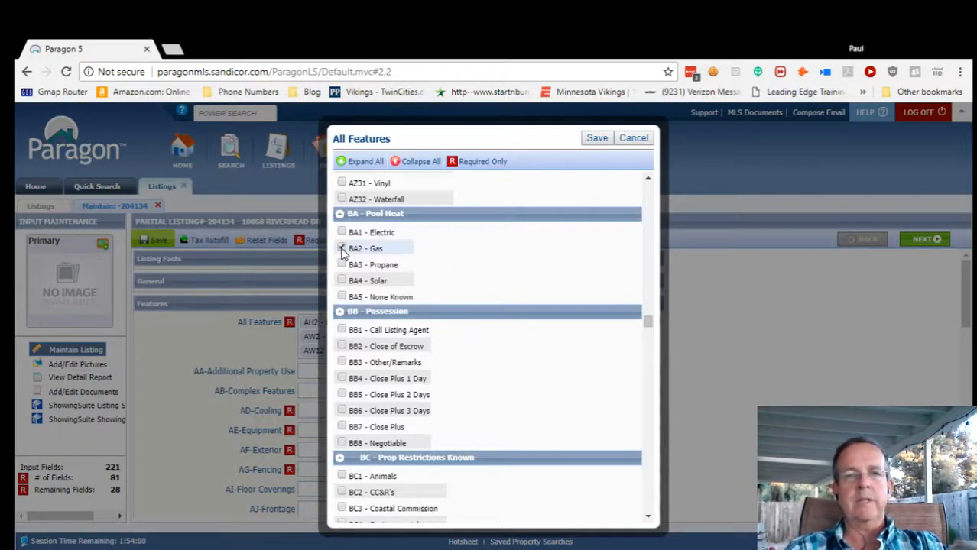
scroll(480, 388, down, 1)
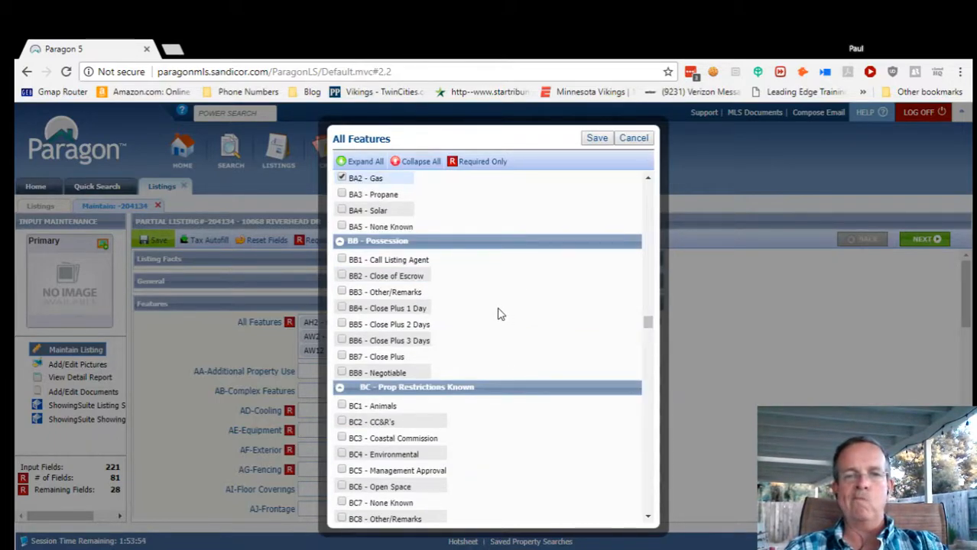
click(342, 260)
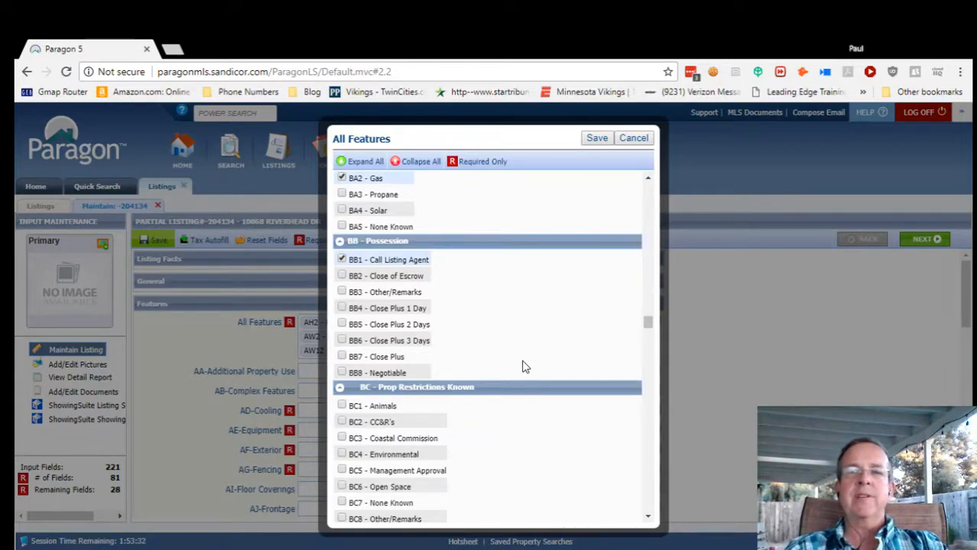
scroll(539, 352, down, 1)
scroll(540, 352, down, 1)
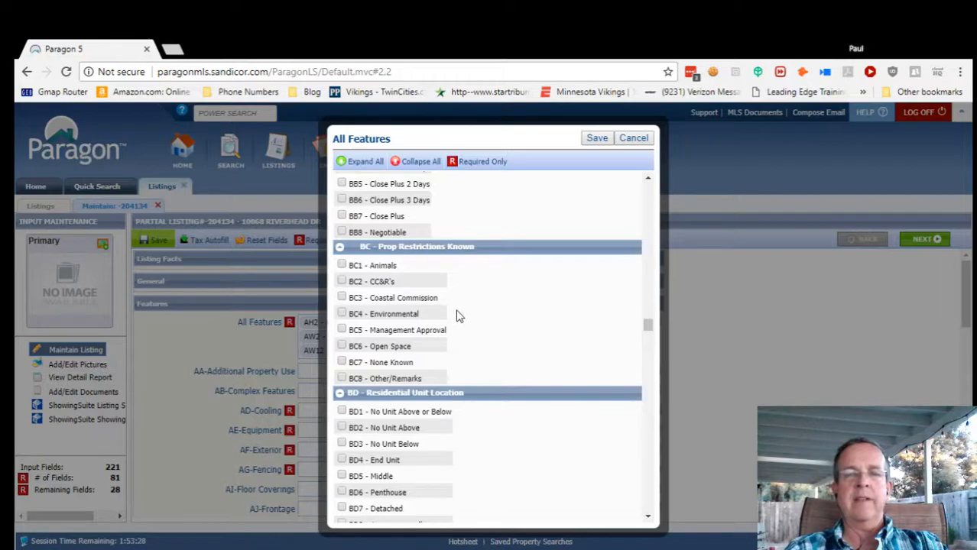
click(342, 282)
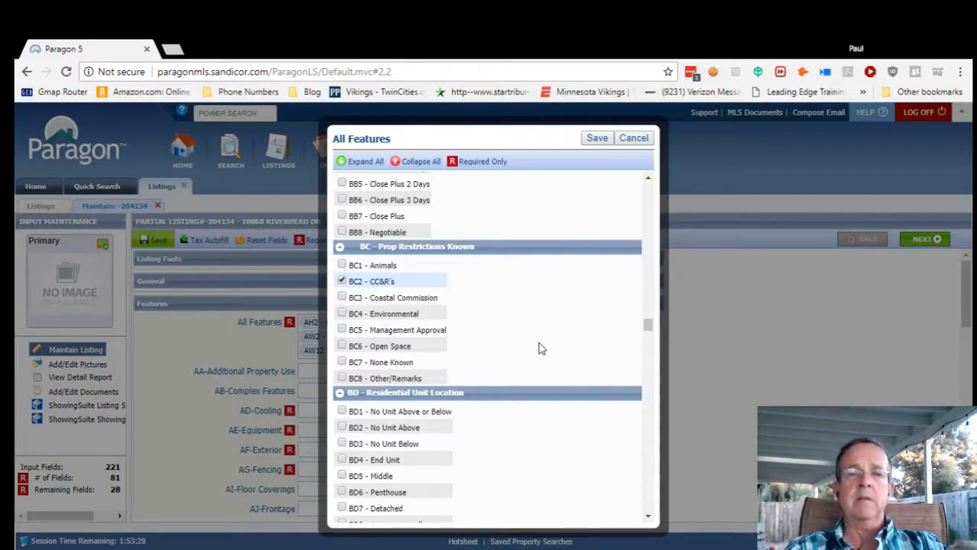
scroll(538, 348, down, 2)
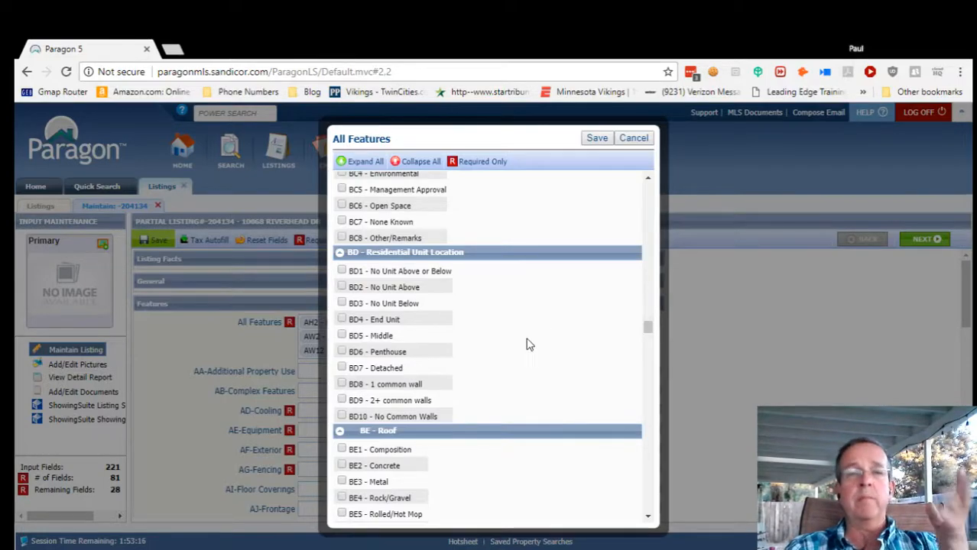
scroll(526, 344, down, 3)
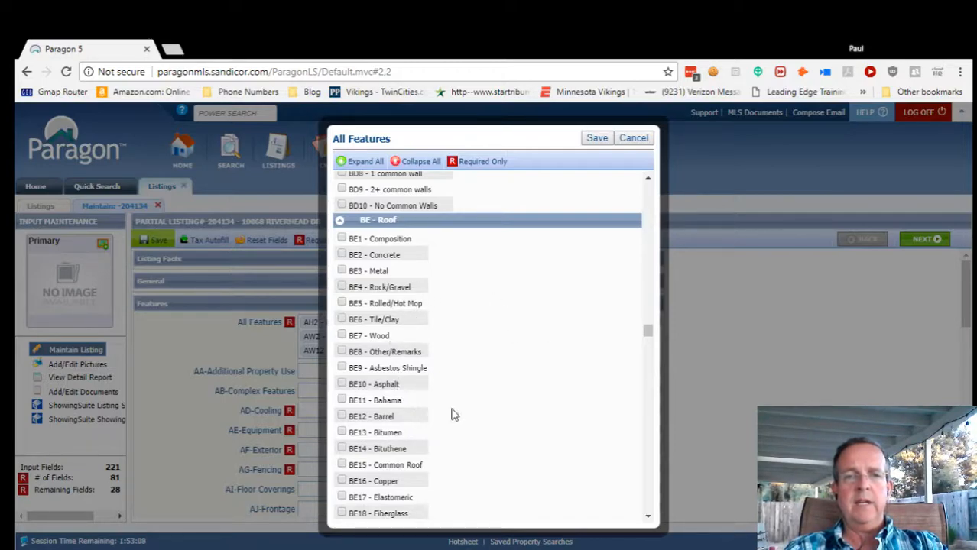
scroll(468, 398, down, 1)
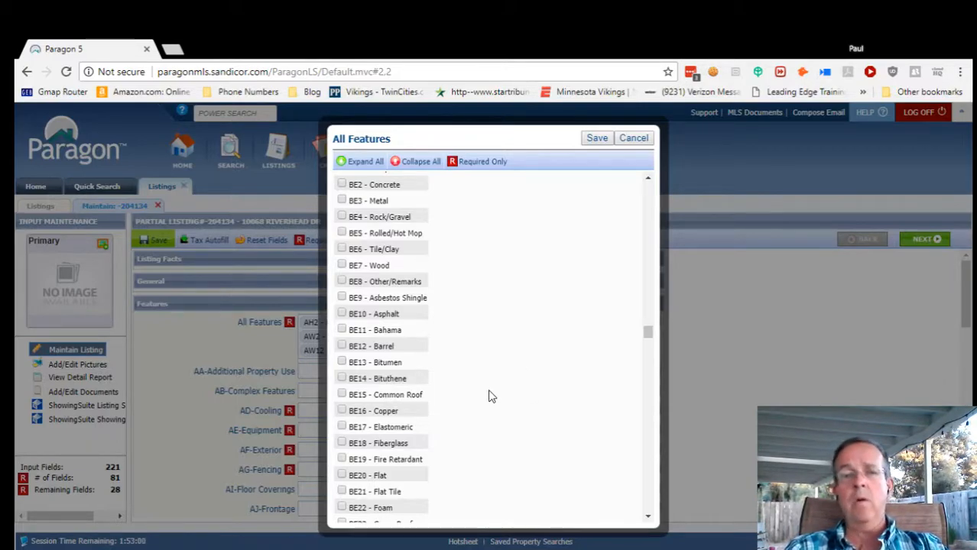
scroll(493, 396, down, 1)
scroll(483, 397, down, 1)
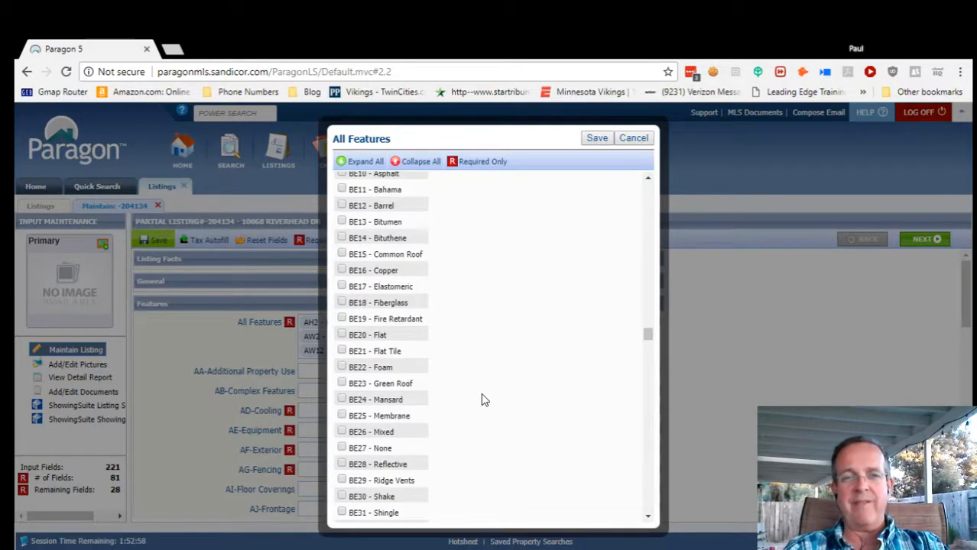
scroll(483, 398, down, 1)
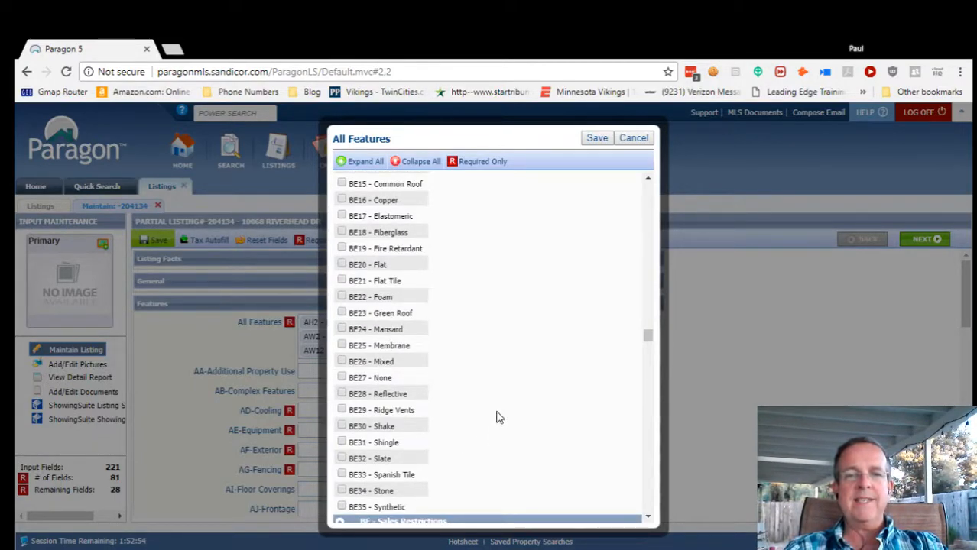
scroll(498, 417, down, 1)
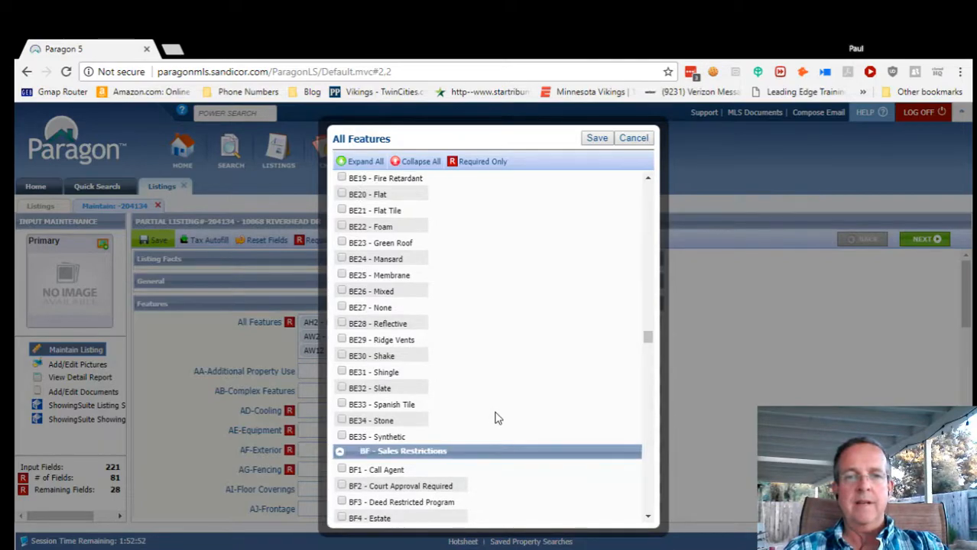
scroll(497, 417, up, 4)
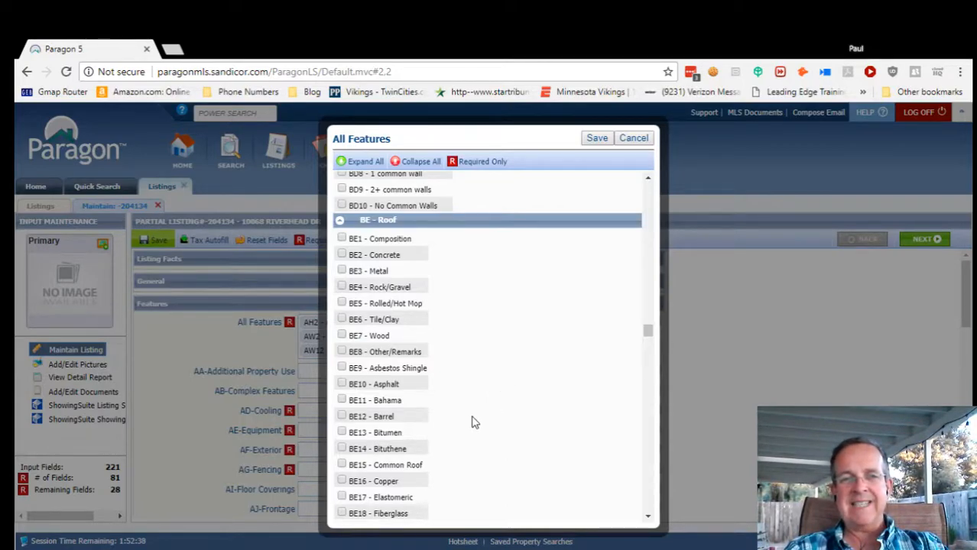
scroll(472, 422, down, 1)
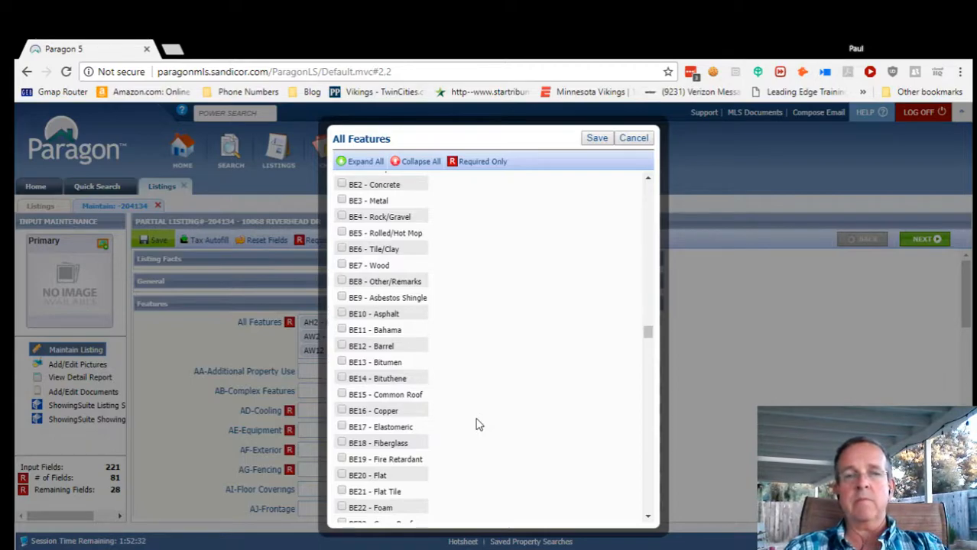
scroll(479, 446, down, 1)
scroll(479, 446, down, 1)
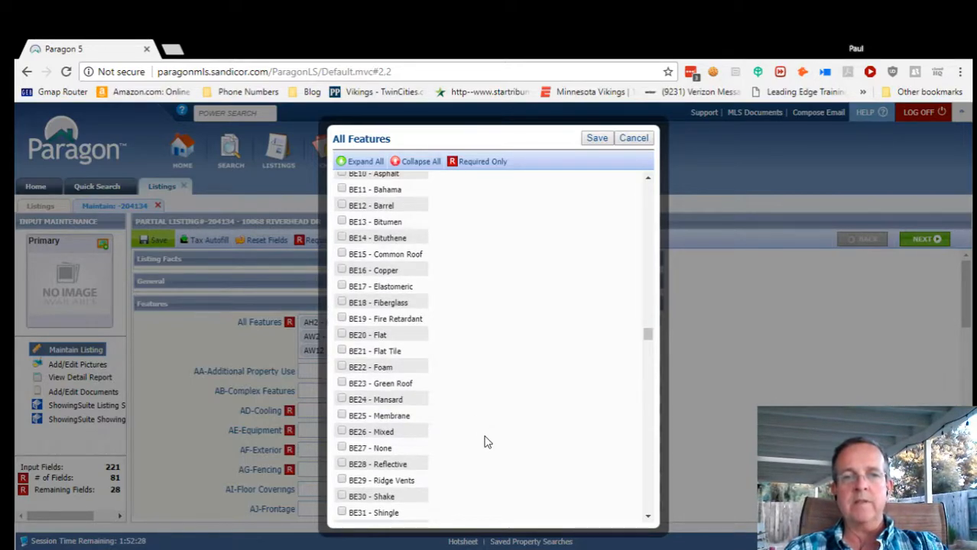
scroll(490, 432, down, 5)
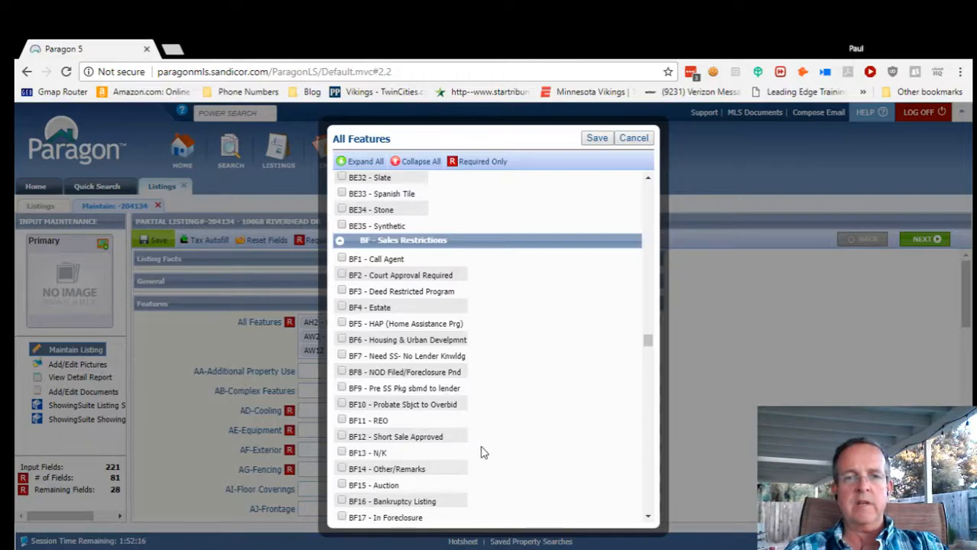
Check BF1 Call Agent as sales restriction and BG27 Poway Unified as school district.
scroll(513, 453, down, 1)
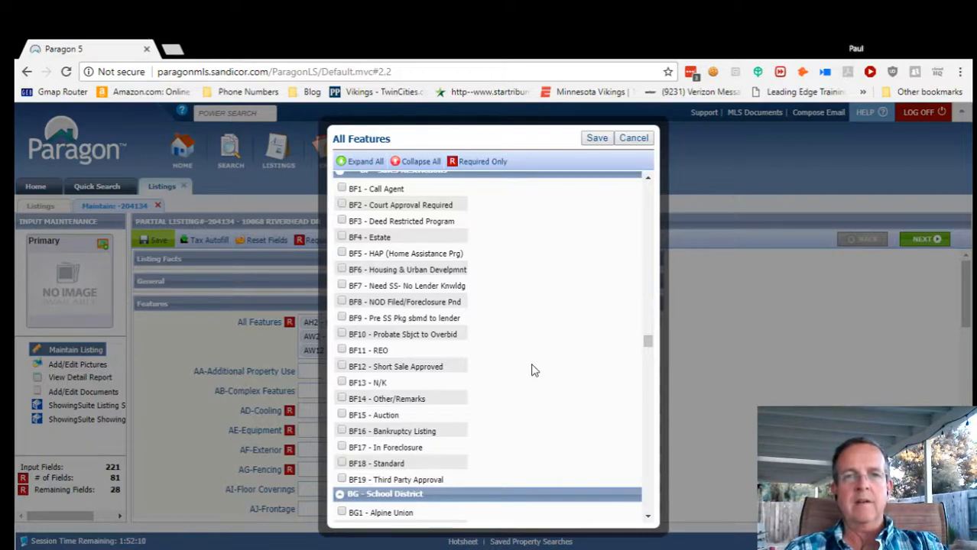
scroll(533, 365, up, 2)
scroll(529, 369, down, 1)
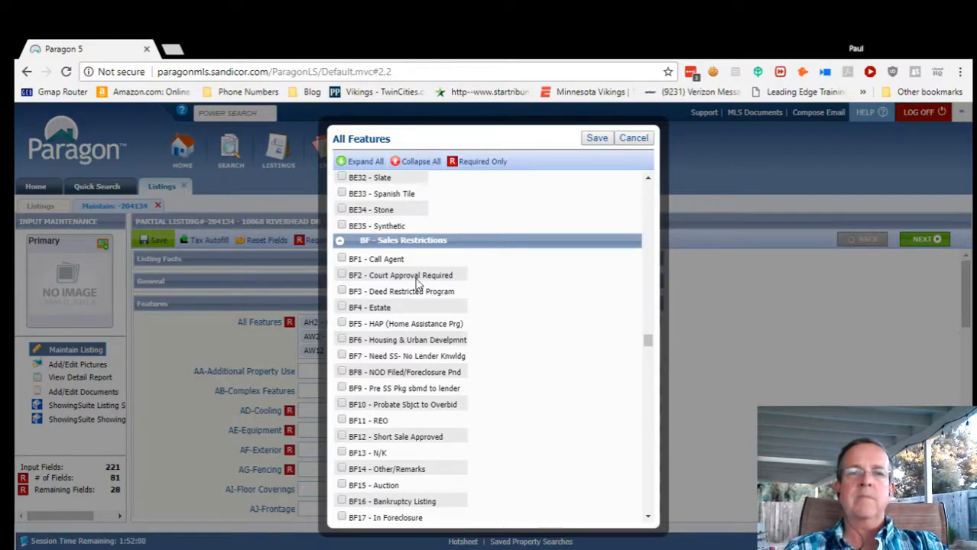
click(342, 260)
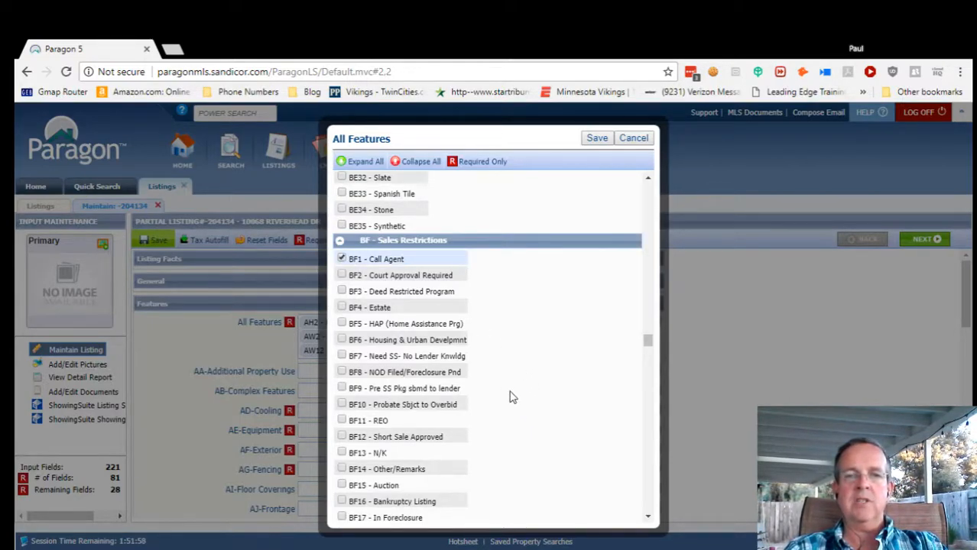
scroll(520, 459, down, 2)
scroll(519, 458, down, 2)
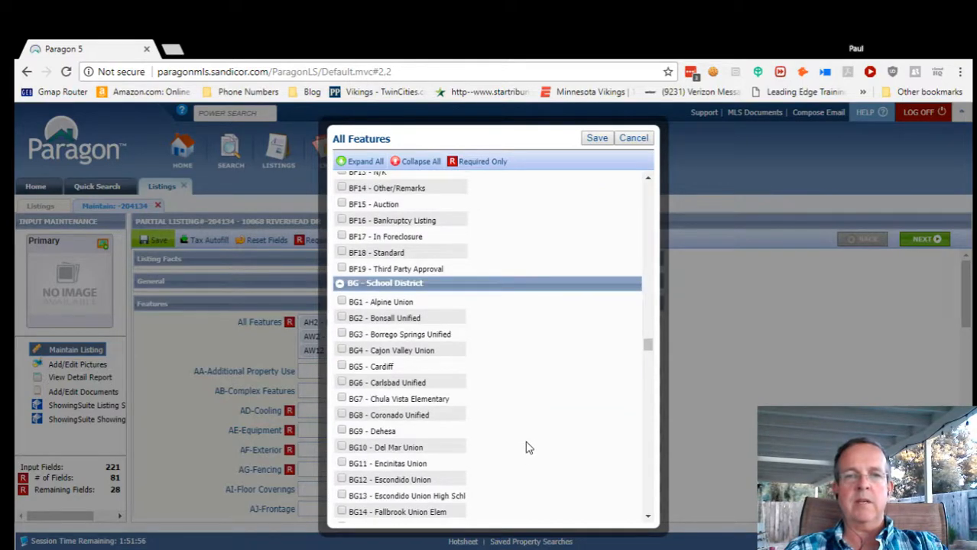
scroll(526, 447, down, 1)
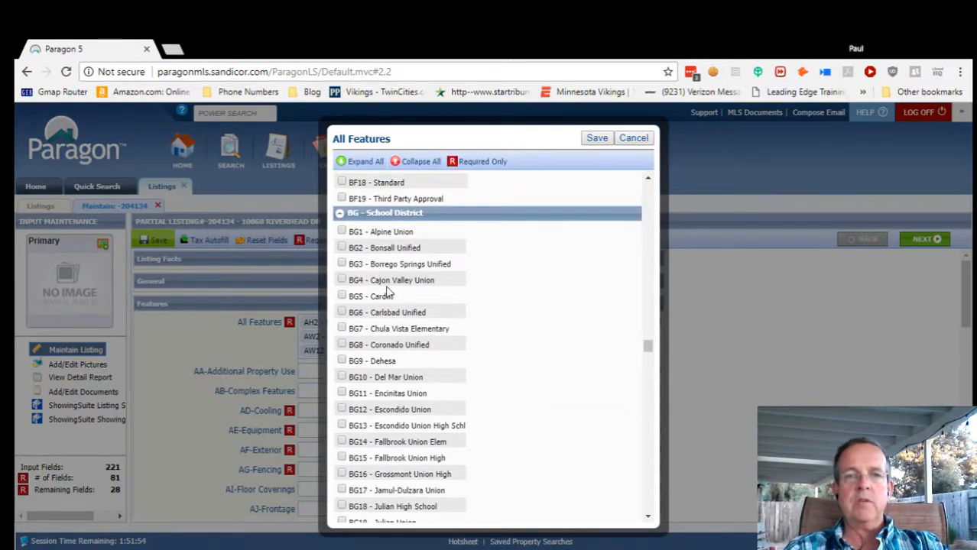
scroll(468, 375, down, 1)
scroll(468, 380, down, 5)
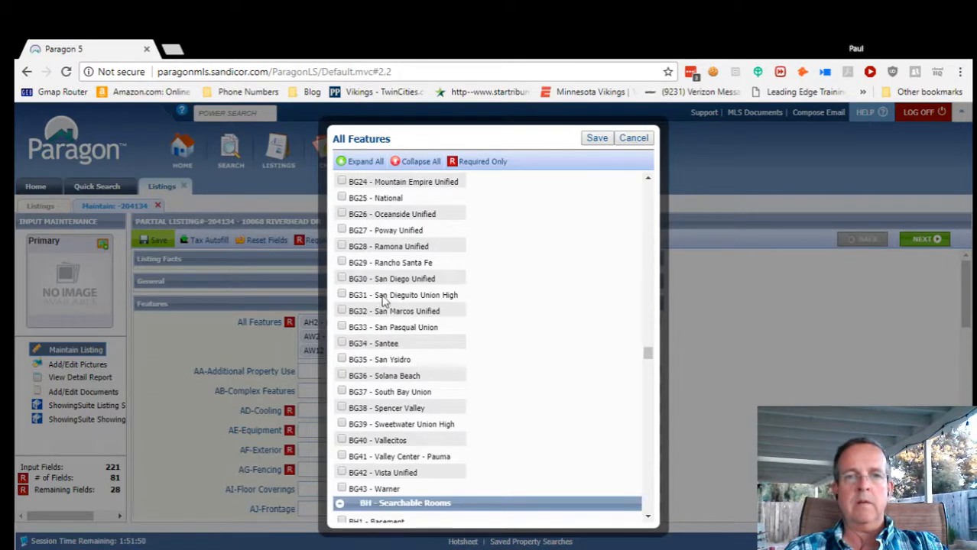
click(343, 231)
Check Bedroom Entry Level, Bonus Room, Breakfast Area, Dining Area, Dining Room/Separate, Family Room, Formal Entry.
scroll(481, 360, down, 5)
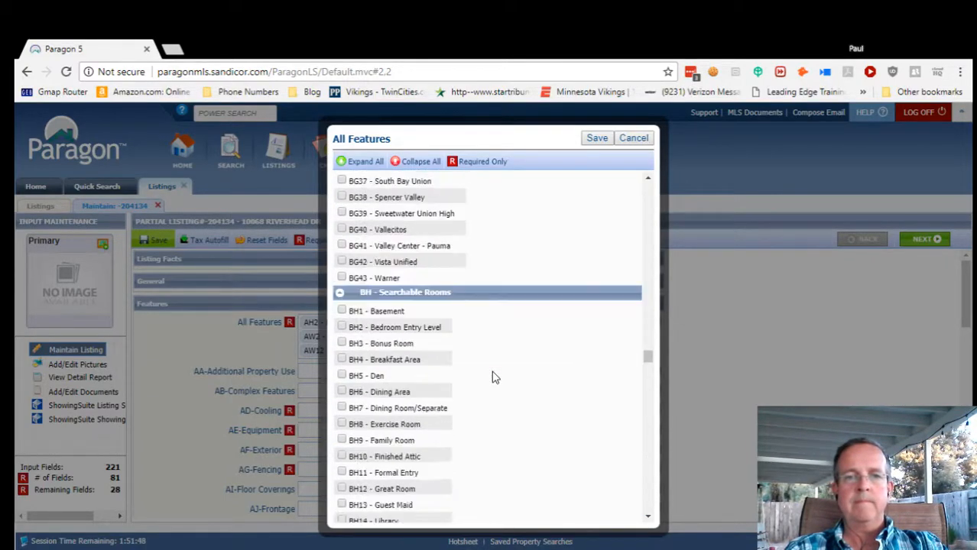
scroll(524, 399, down, 2)
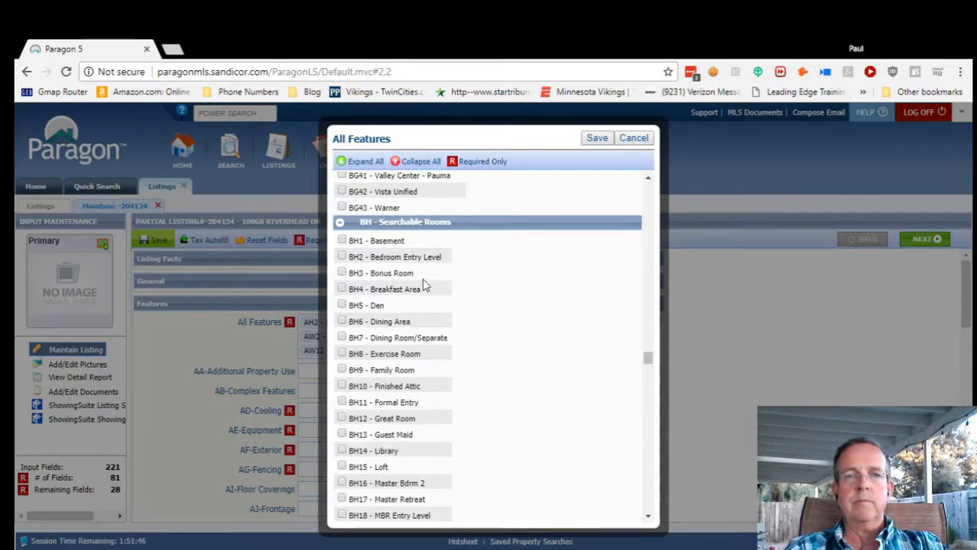
click(342, 258)
click(342, 274)
click(341, 290)
click(342, 322)
click(342, 339)
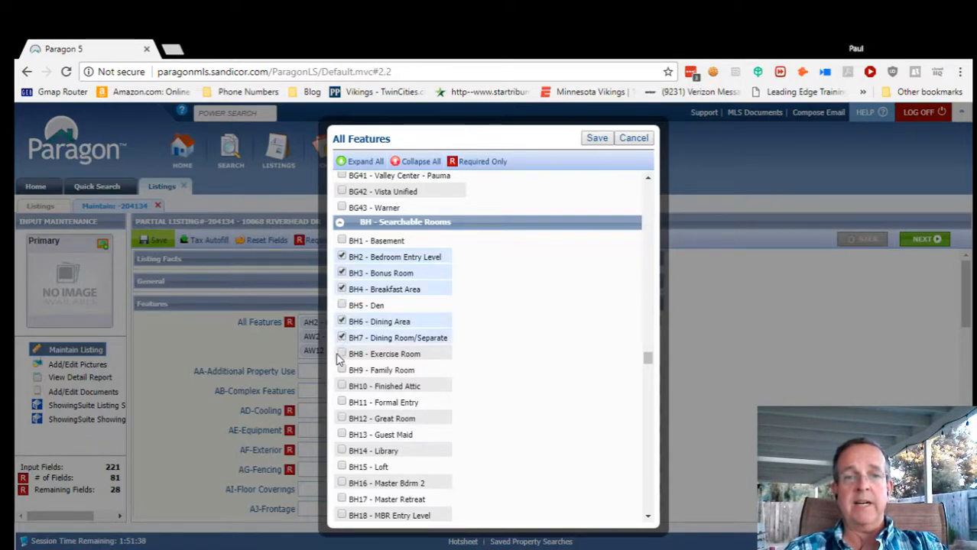
click(341, 370)
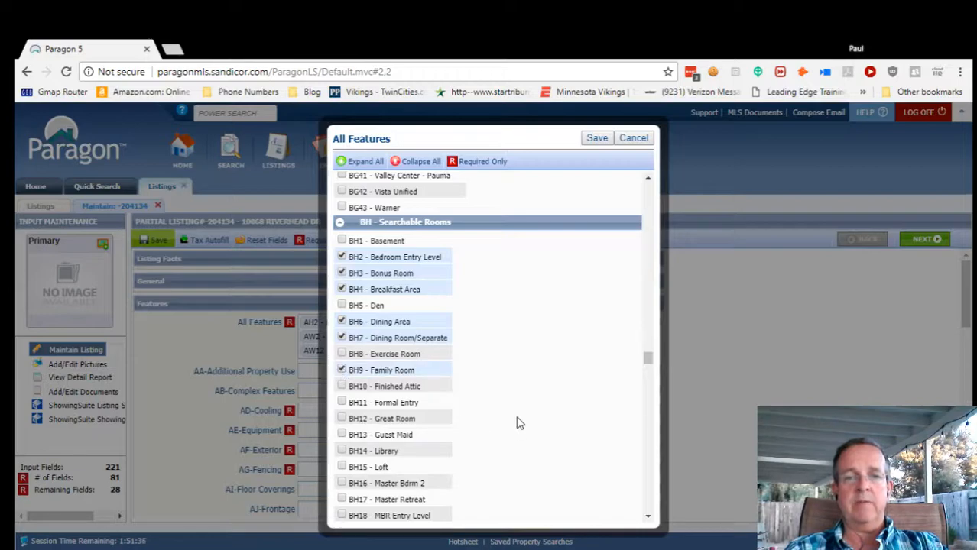
scroll(525, 422, down, 1)
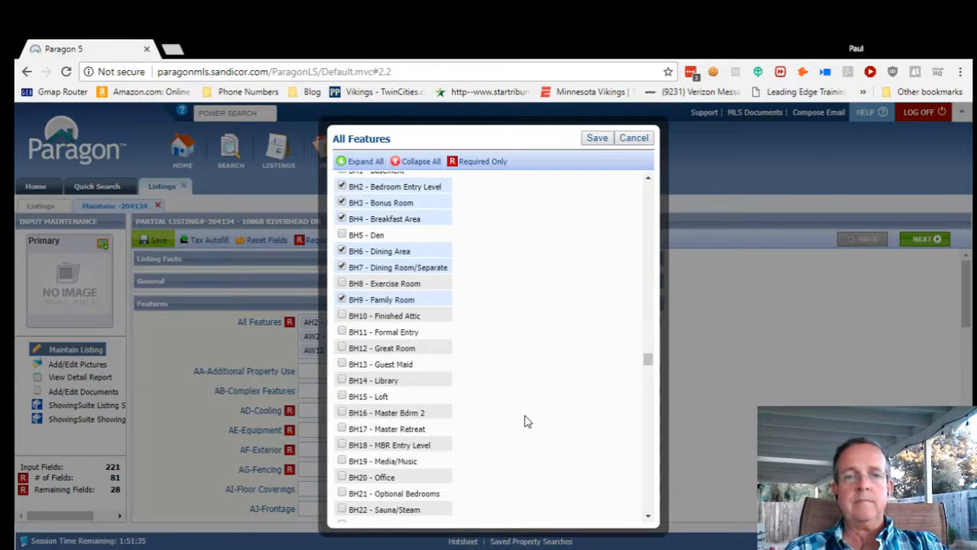
click(342, 334)
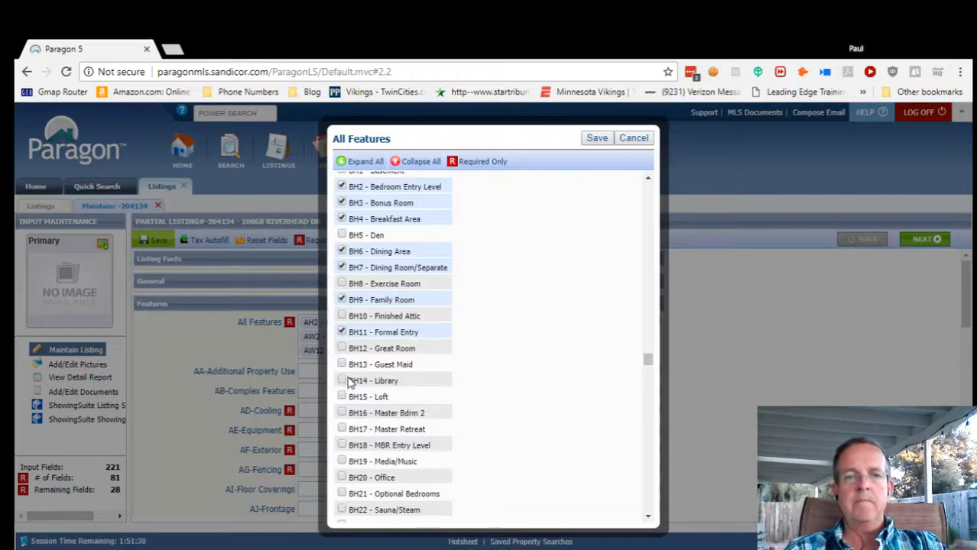
Add Kitchen, Laundry, Living Room and Master Bedroom to the searchable rooms.
scroll(482, 432, down, 3)
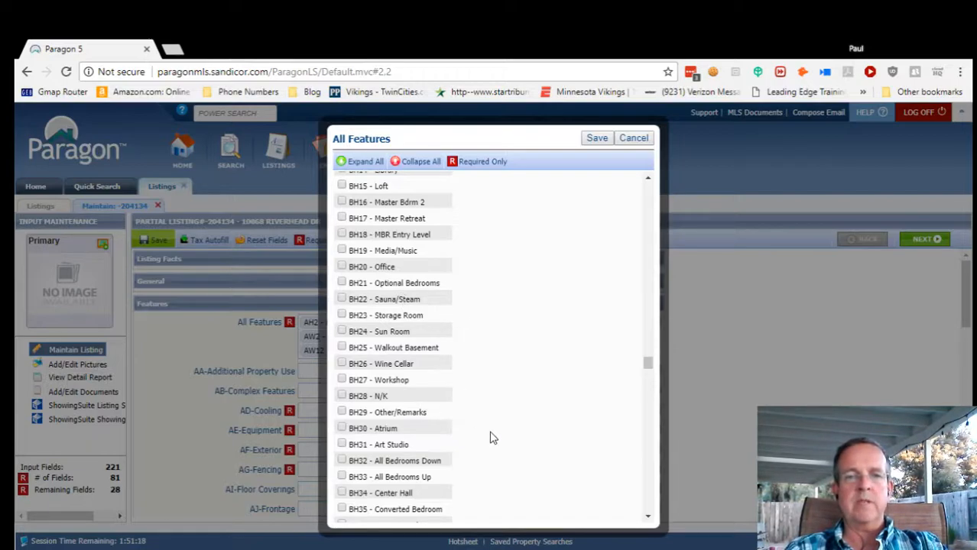
scroll(493, 439, down, 2)
scroll(492, 434, down, 2)
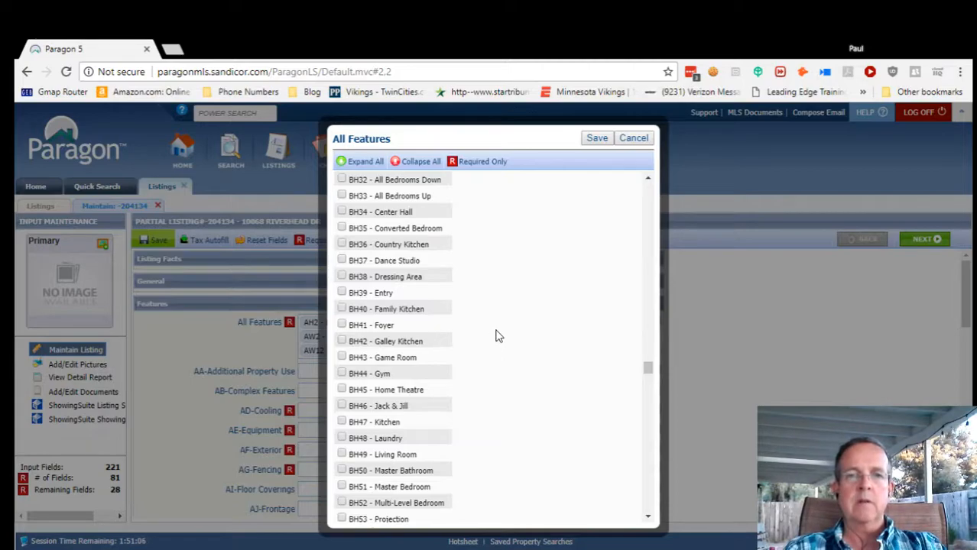
scroll(497, 336, down, 1)
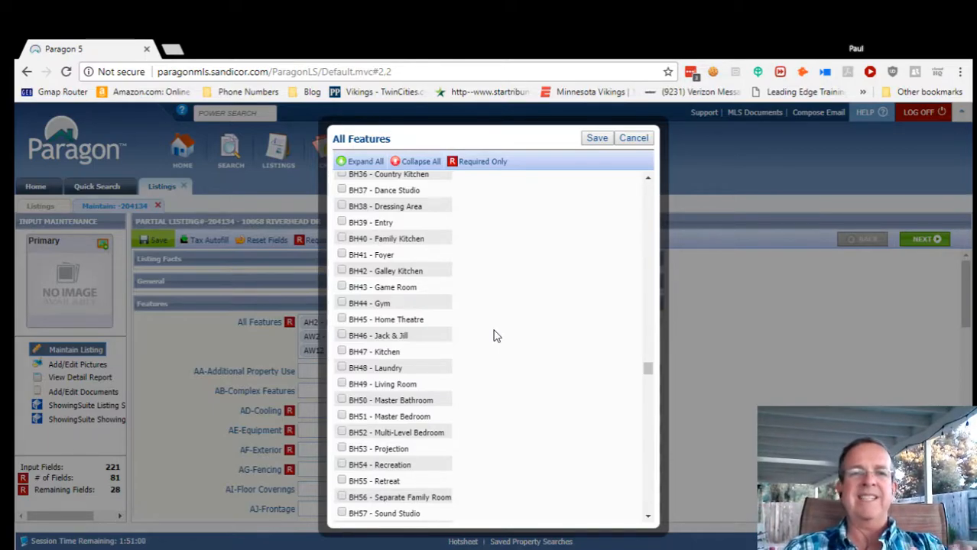
scroll(459, 335, down, 1)
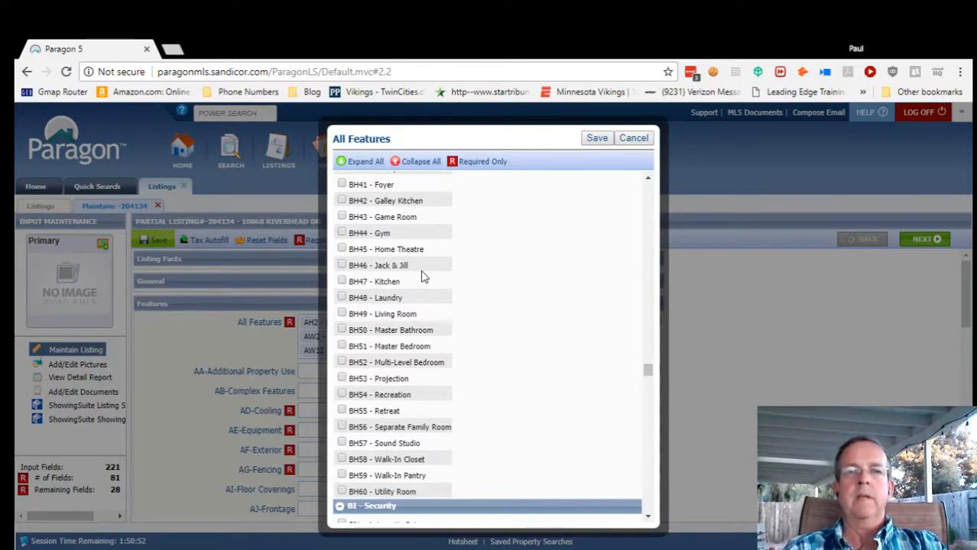
click(344, 282)
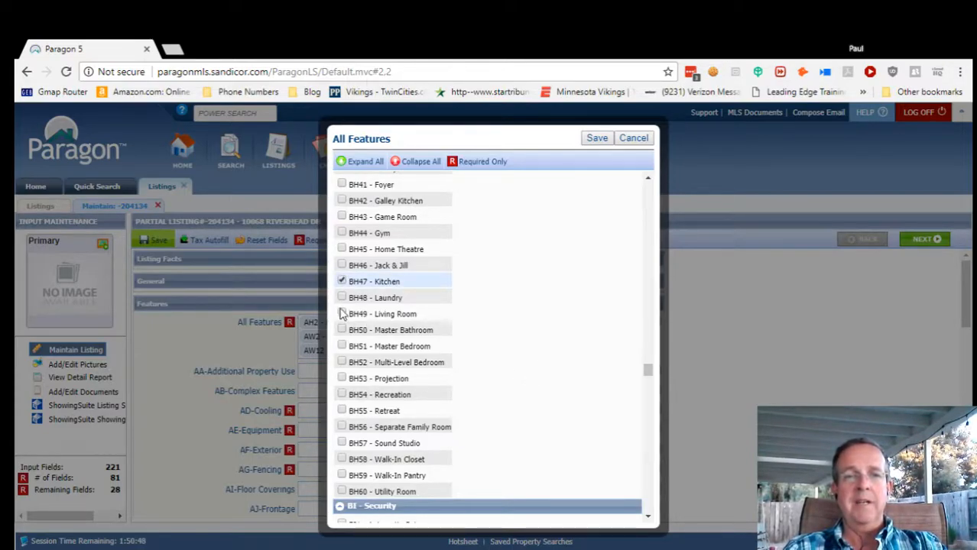
click(342, 298)
click(342, 315)
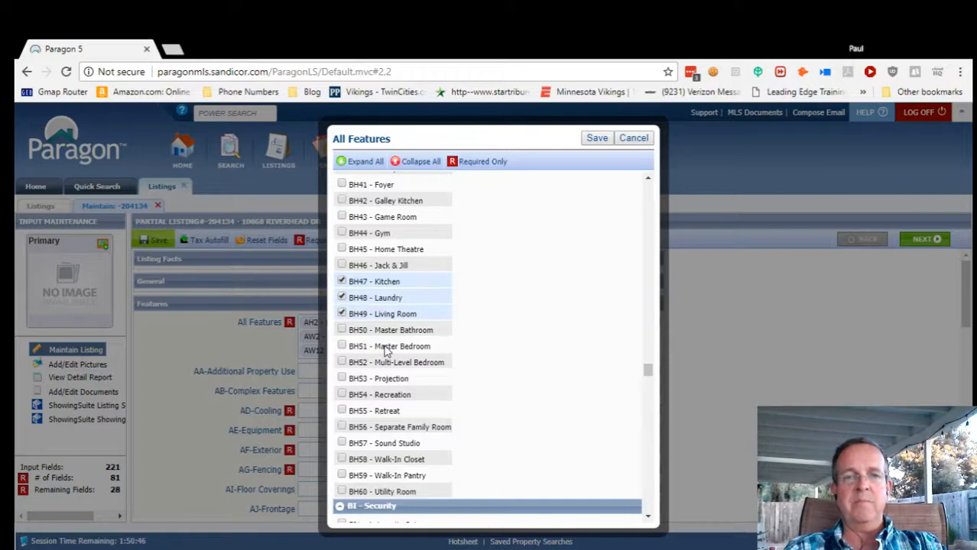
click(342, 347)
Mark the site features as Sewer Connected and Sidewalks.
scroll(520, 396, down, 1)
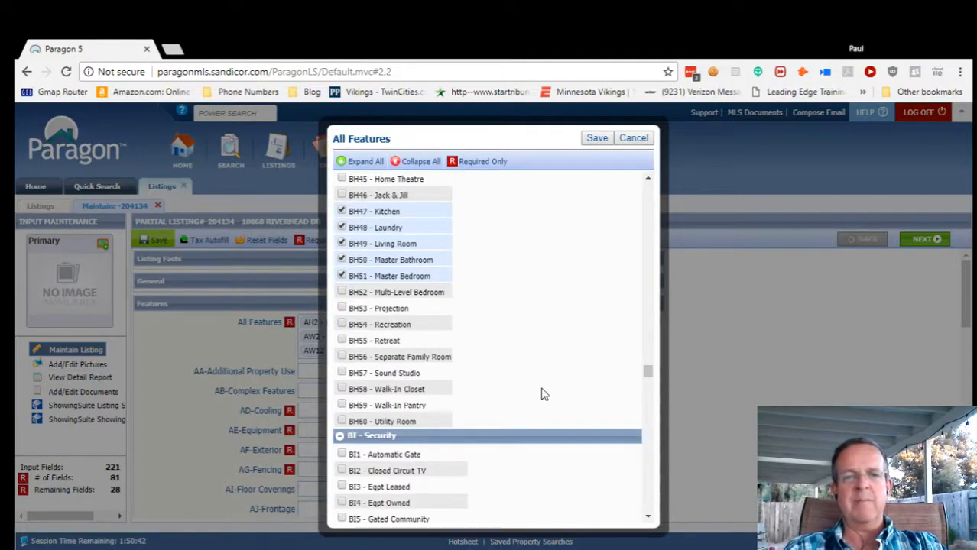
scroll(545, 384, down, 2)
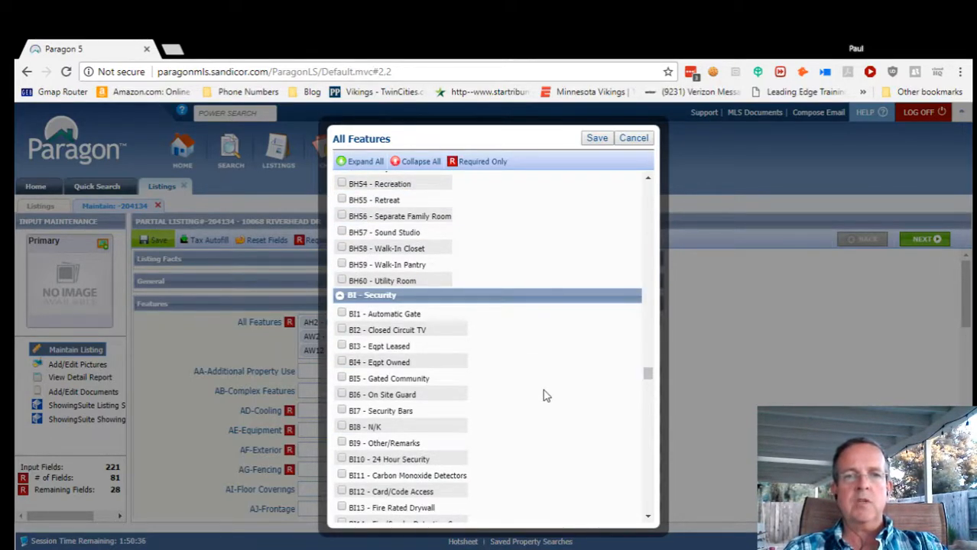
scroll(544, 387, down, 6)
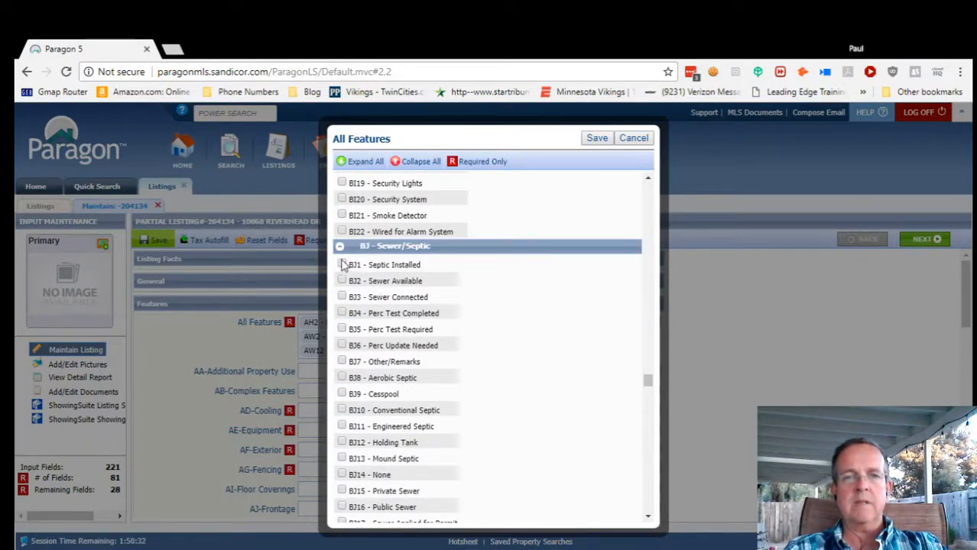
click(343, 298)
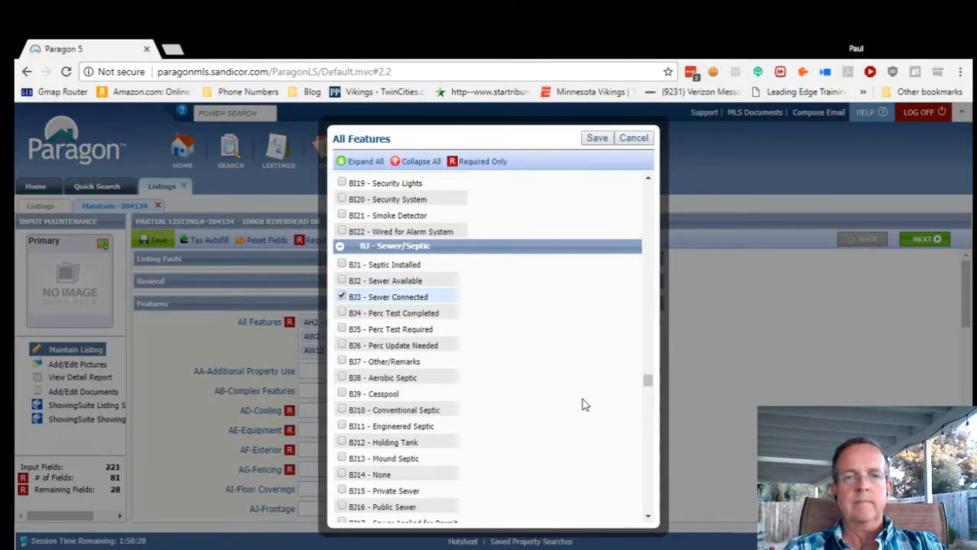
scroll(586, 405, down, 1)
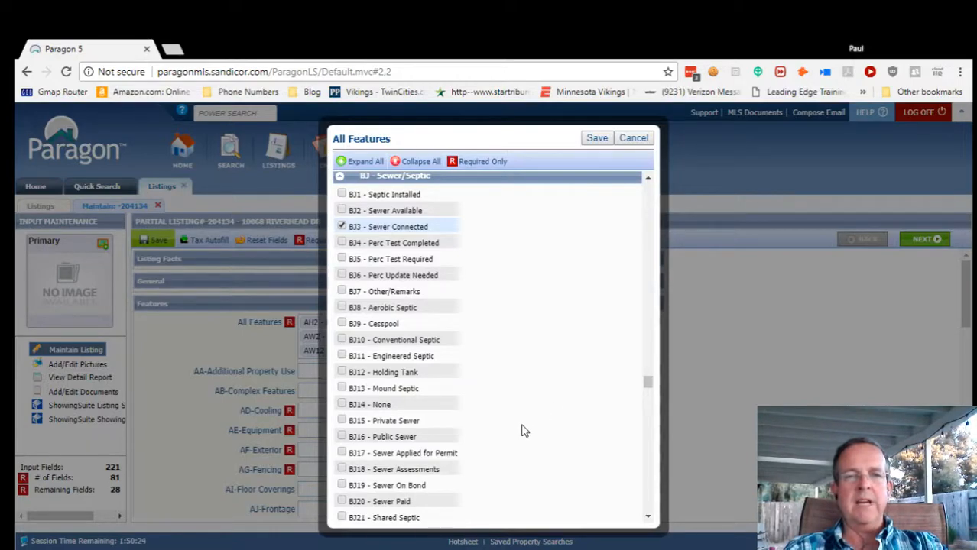
scroll(522, 433, down, 1)
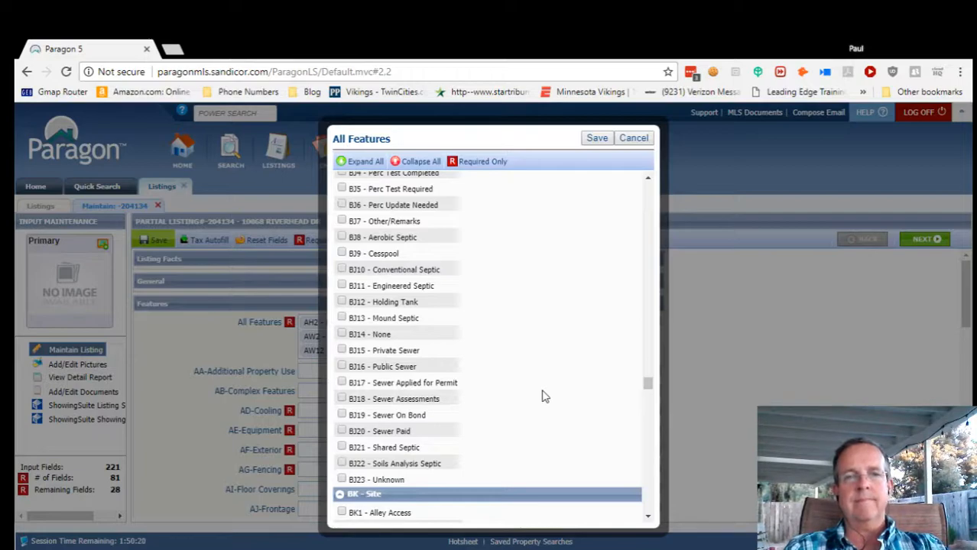
scroll(511, 427, down, 3)
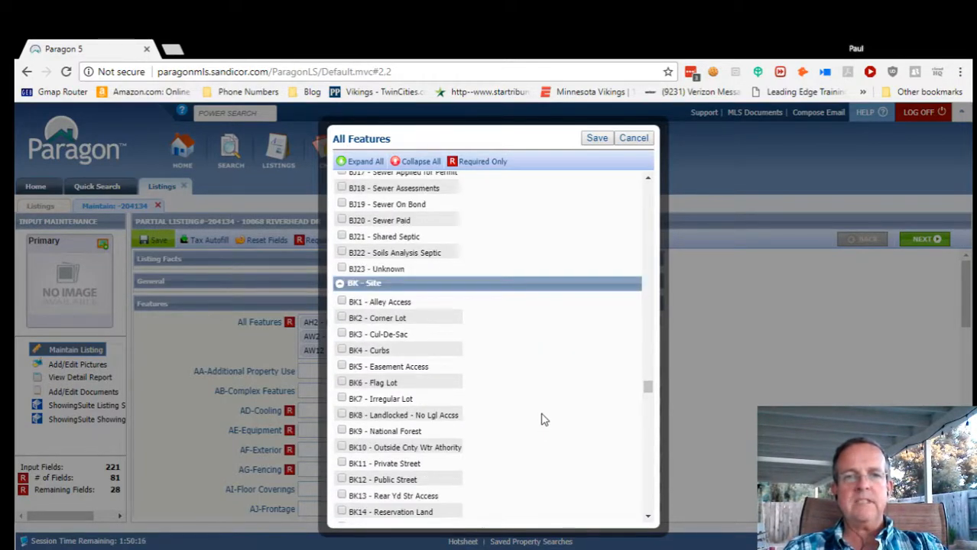
scroll(541, 419, down, 1)
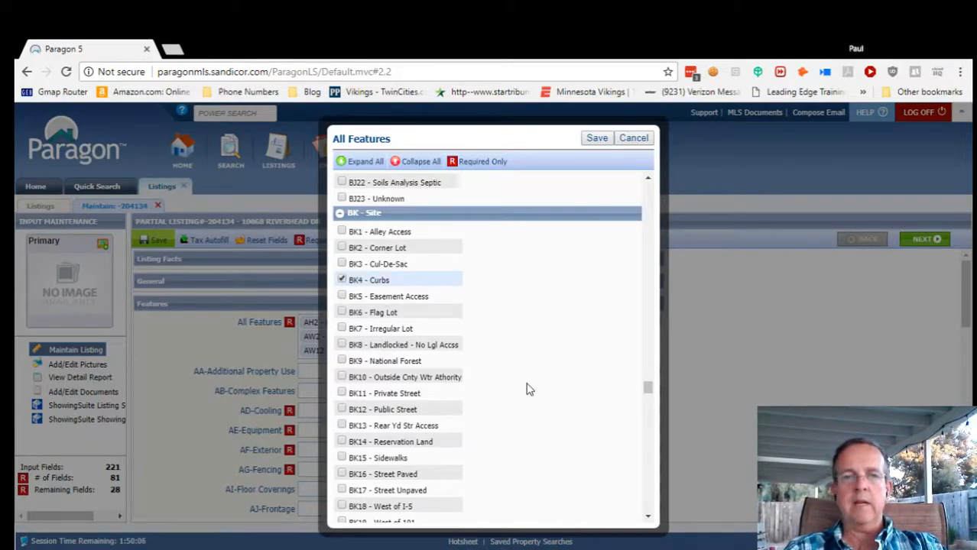
scroll(552, 390, down, 2)
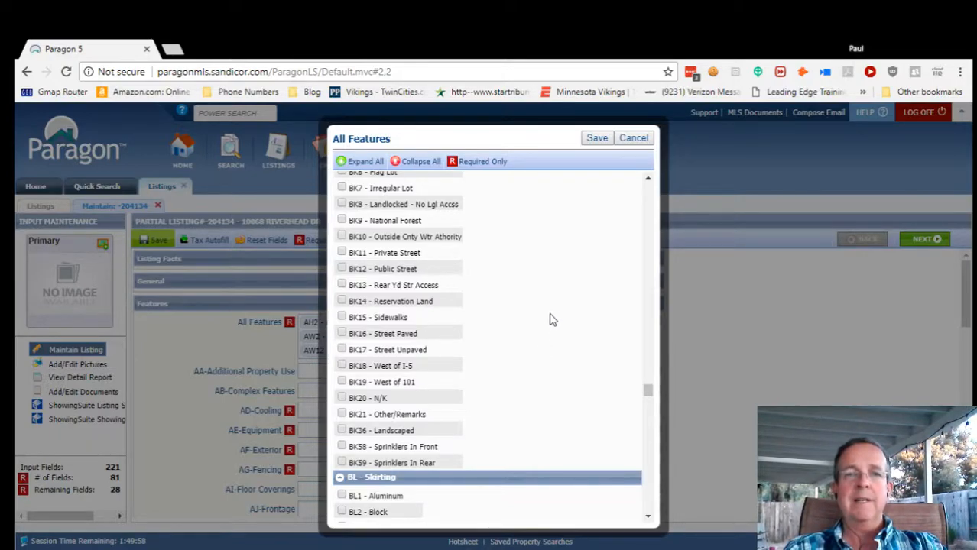
click(342, 317)
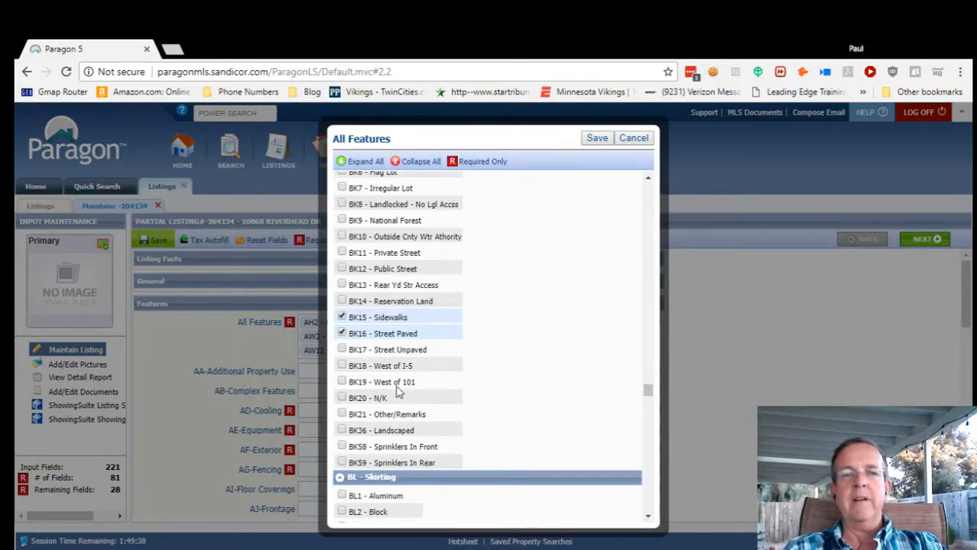
scroll(539, 395, down, 2)
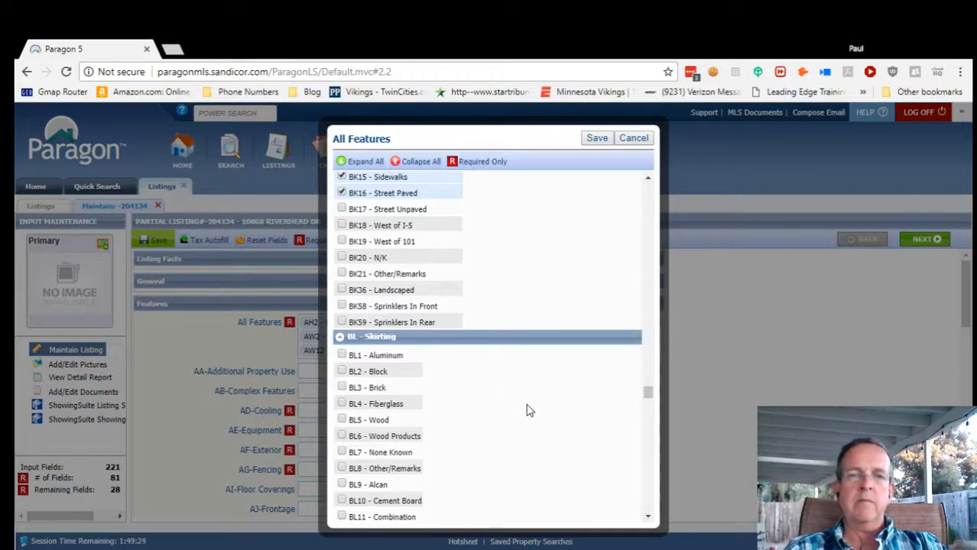
Scroll to the BM - Spa group and mark the property as having a spa.
scroll(526, 411, down, 1)
scroll(526, 411, down, 2)
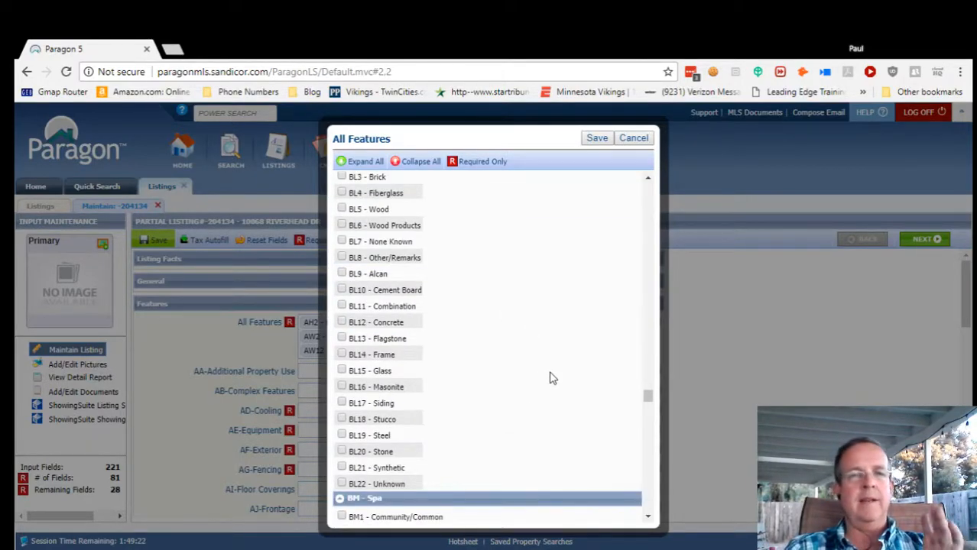
scroll(544, 365, down, 3)
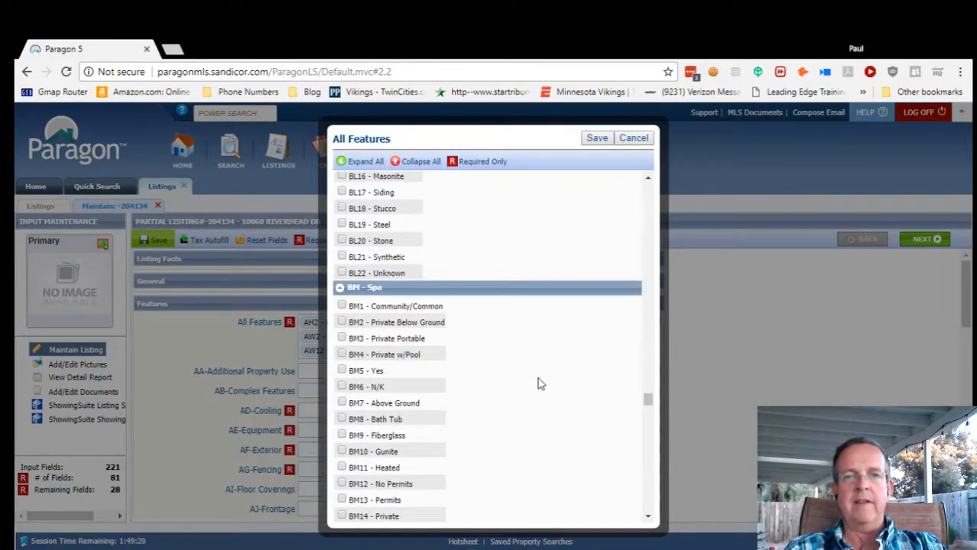
scroll(537, 380, down, 1)
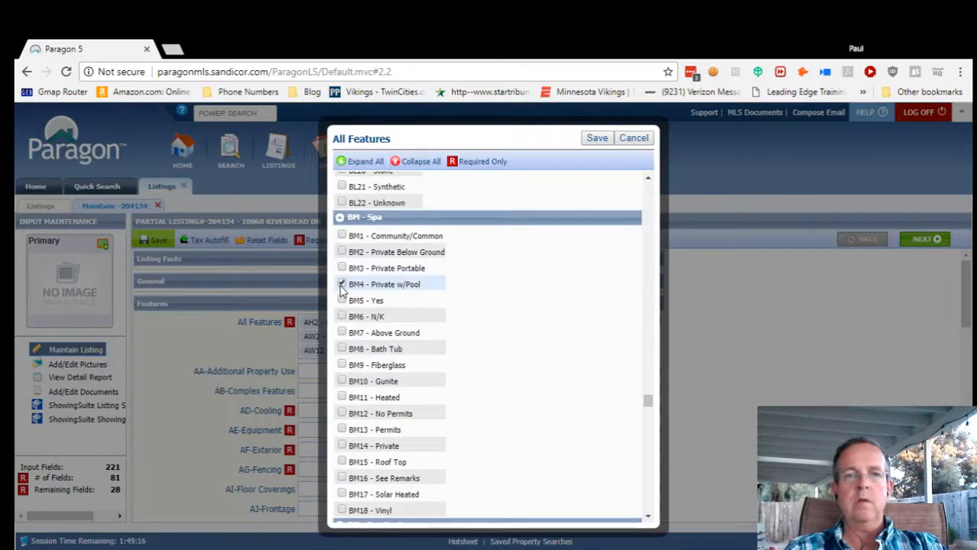
click(342, 303)
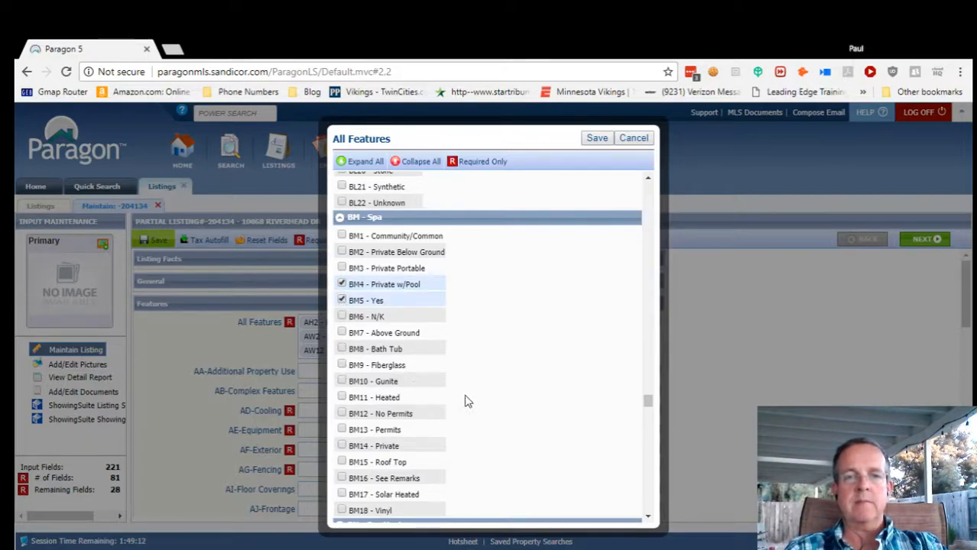
scroll(508, 401, down, 1)
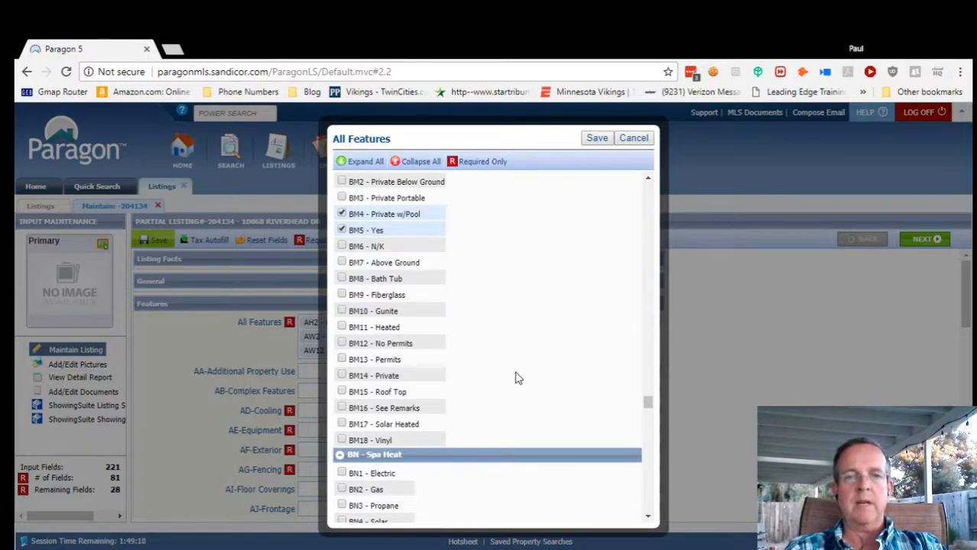
scroll(516, 379, down, 2)
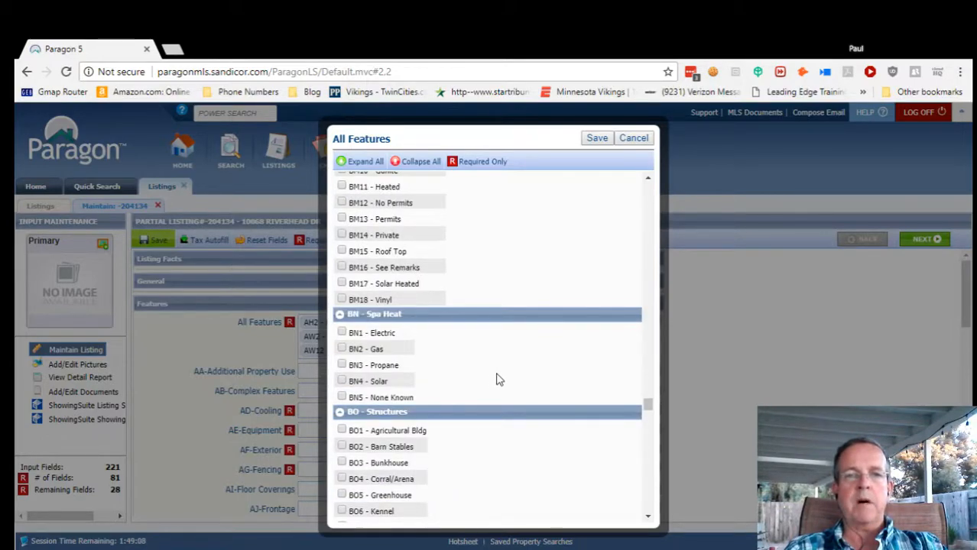
scroll(489, 373, down, 2)
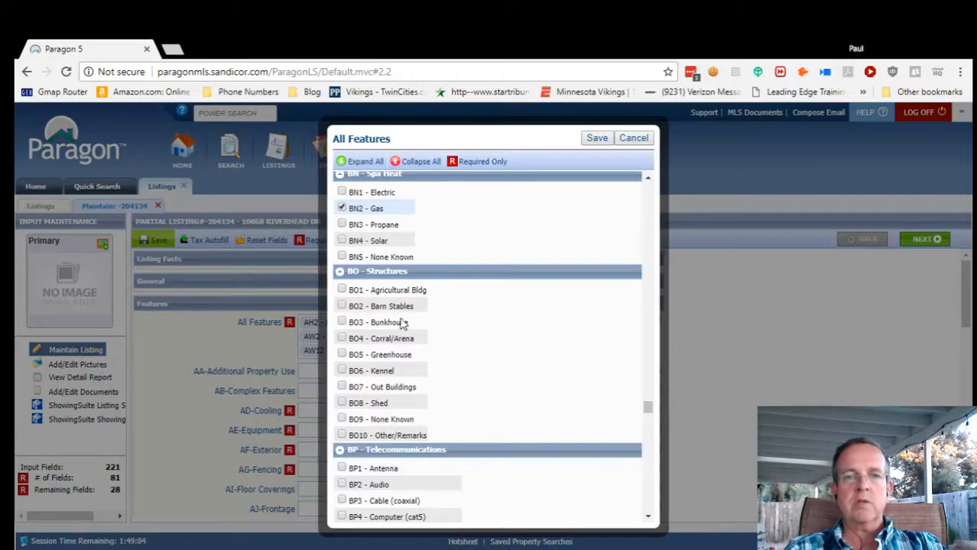
scroll(522, 401, down, 2)
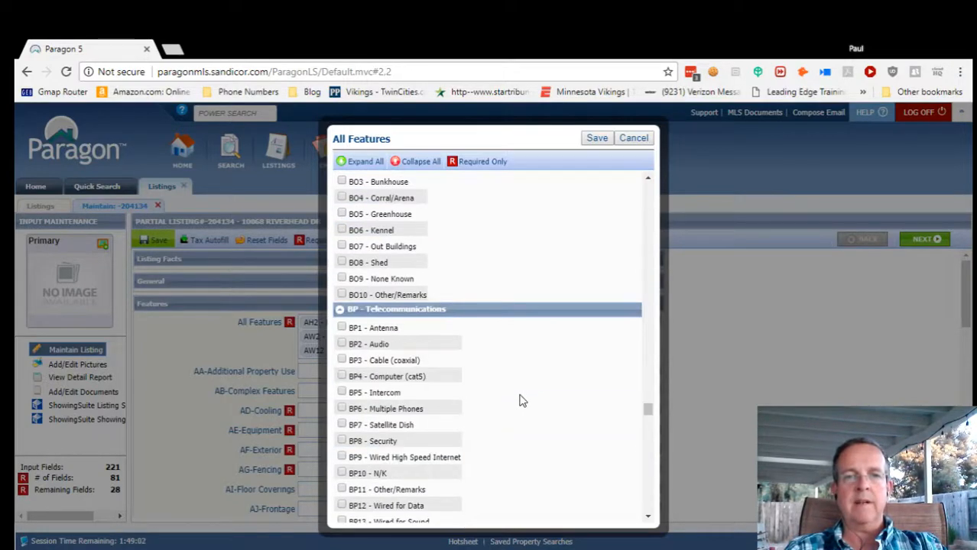
Add BP3 Cable (coaxial) to the telecommunications features.
scroll(522, 401, down, 1)
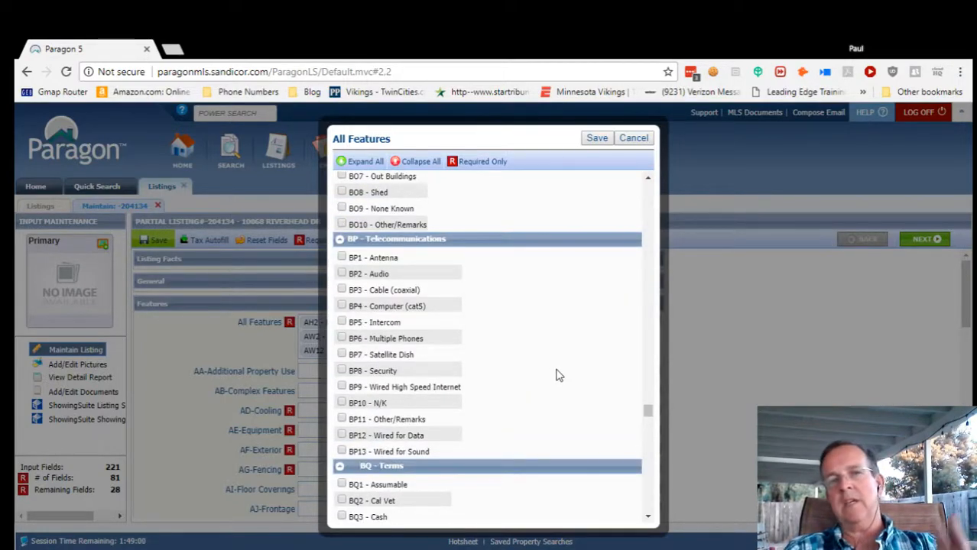
click(342, 291)
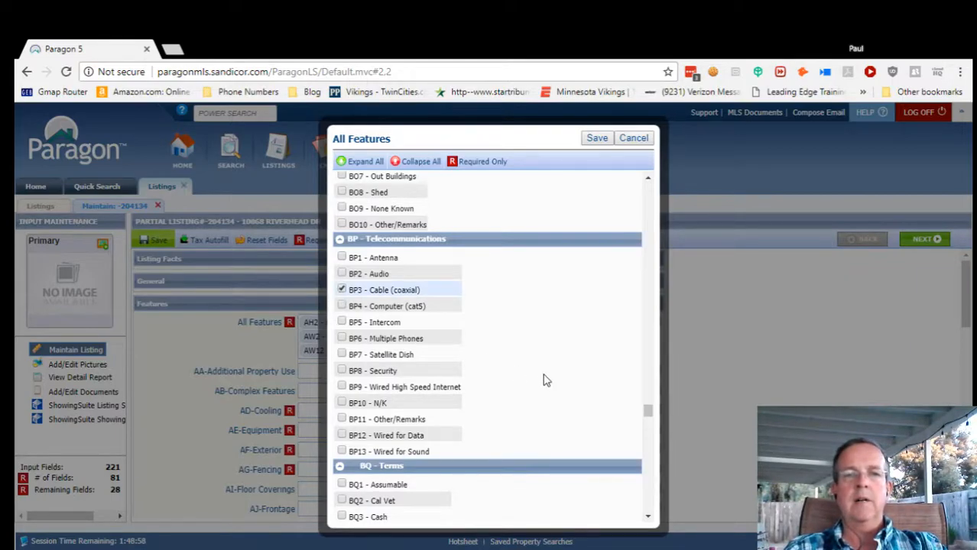
scroll(512, 405, down, 1)
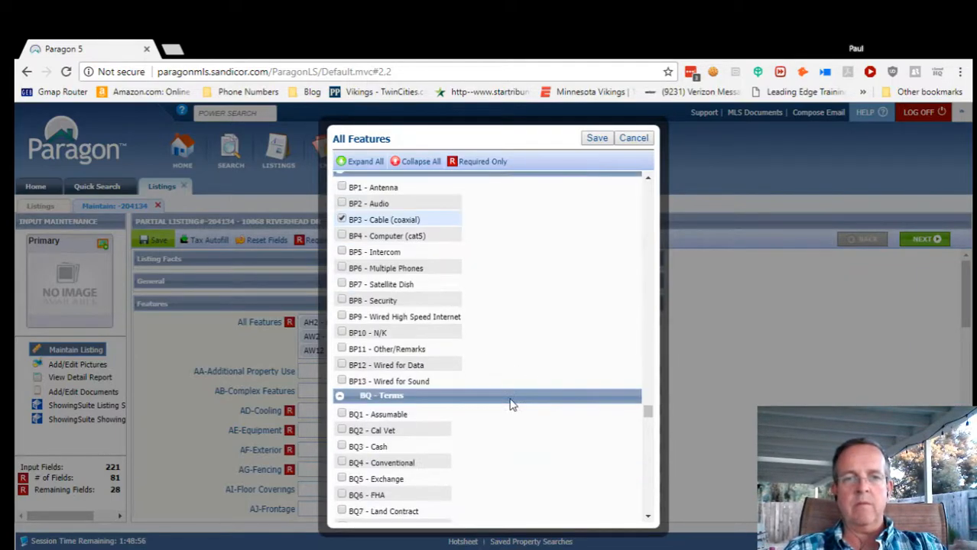
scroll(552, 457, down, 1)
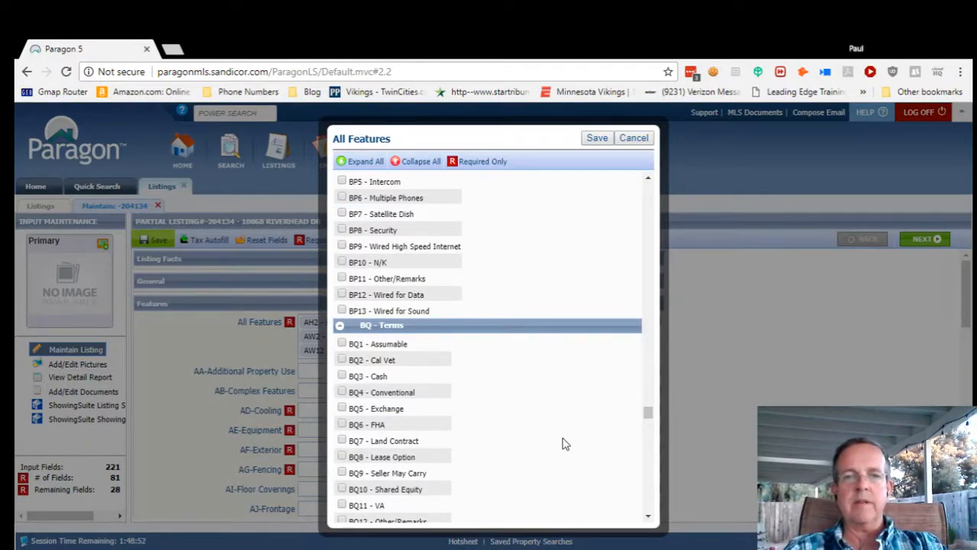
Add Cash, Conventional, VA and Cash To New Loan to the BQ - Terms.
scroll(564, 444, down, 1)
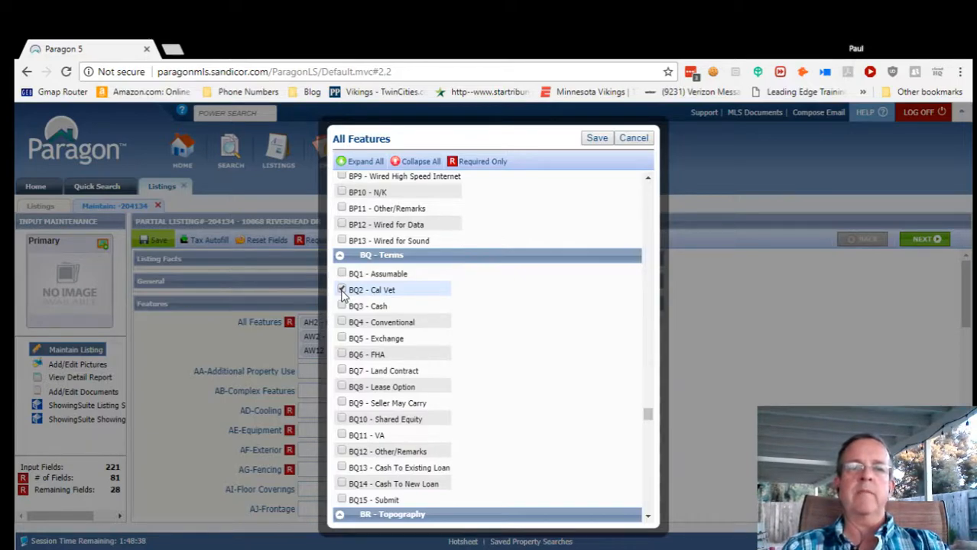
click(341, 305)
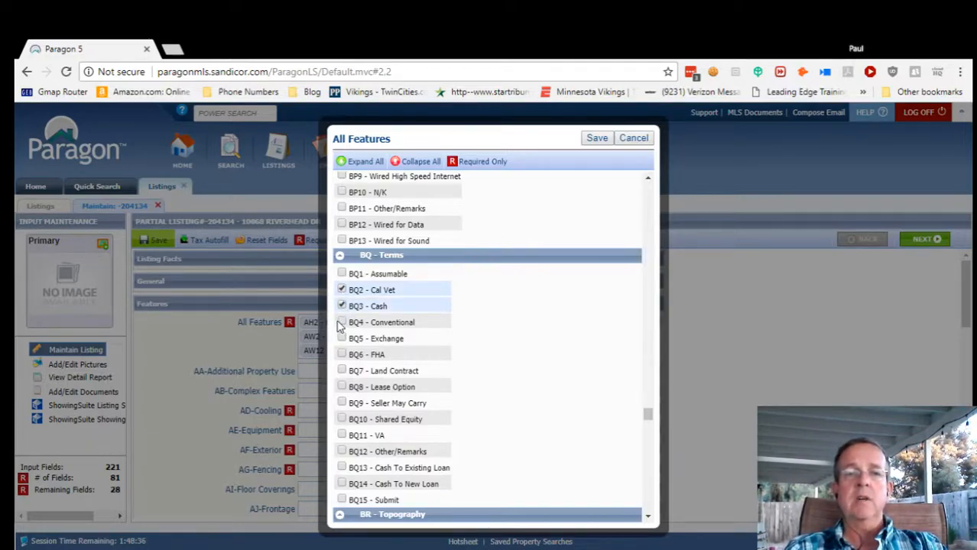
click(341, 322)
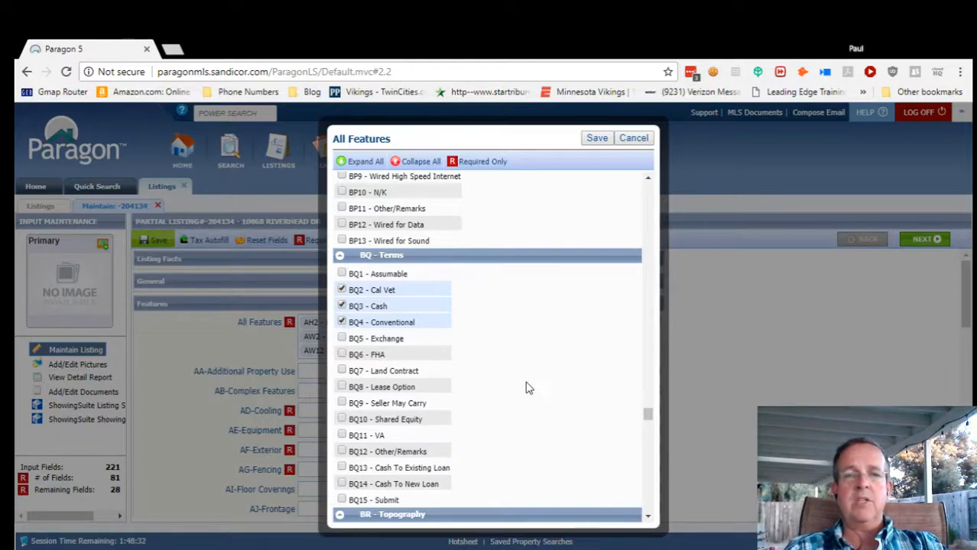
scroll(502, 393, down, 1)
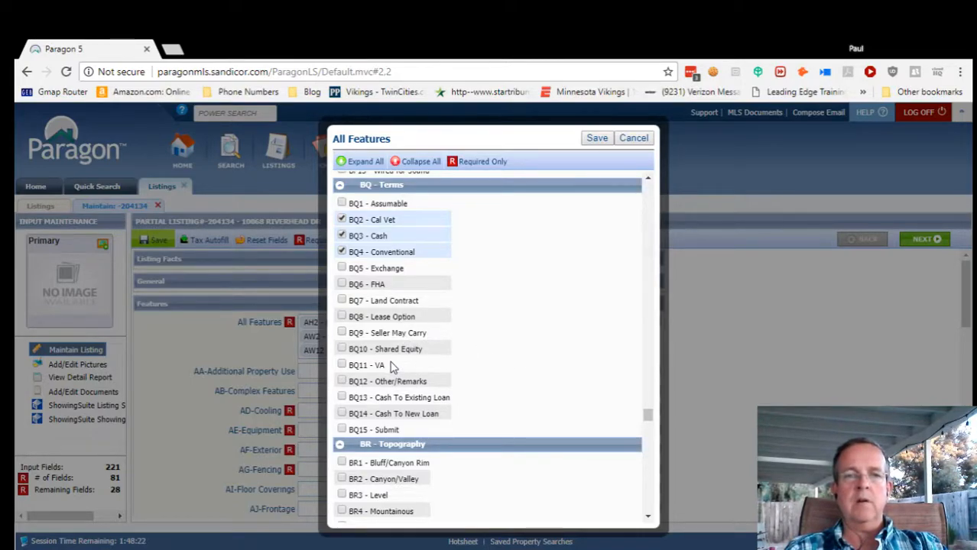
click(341, 365)
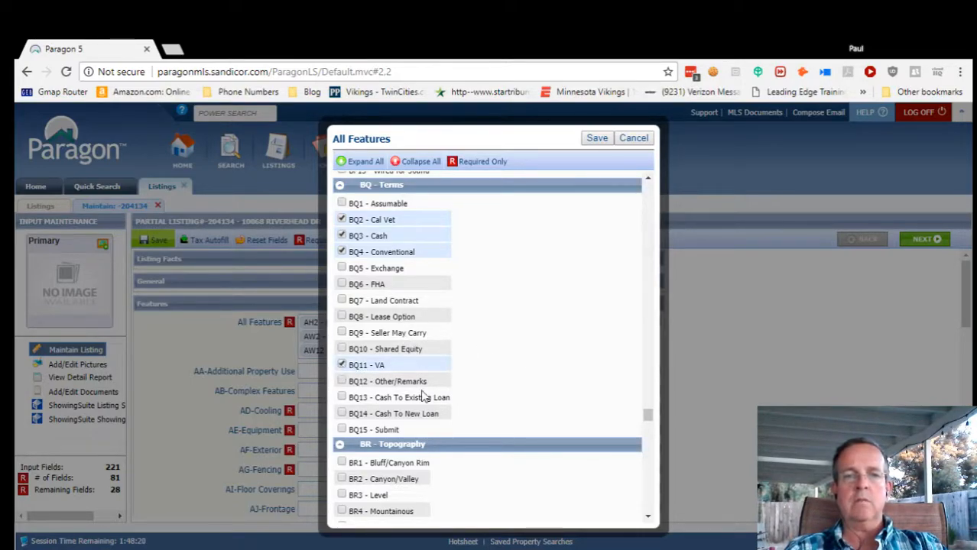
scroll(498, 407, down, 1)
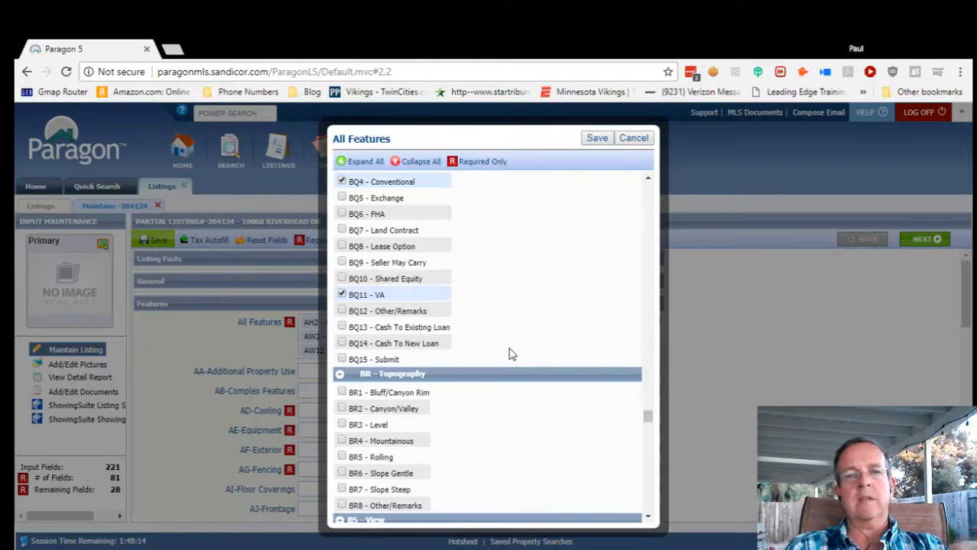
scroll(511, 356, up, 1)
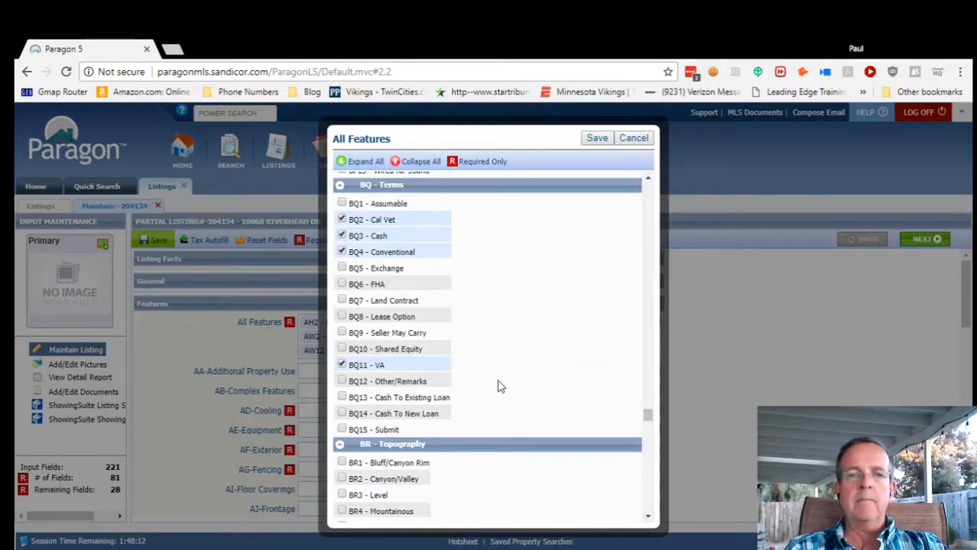
scroll(498, 387, down, 1)
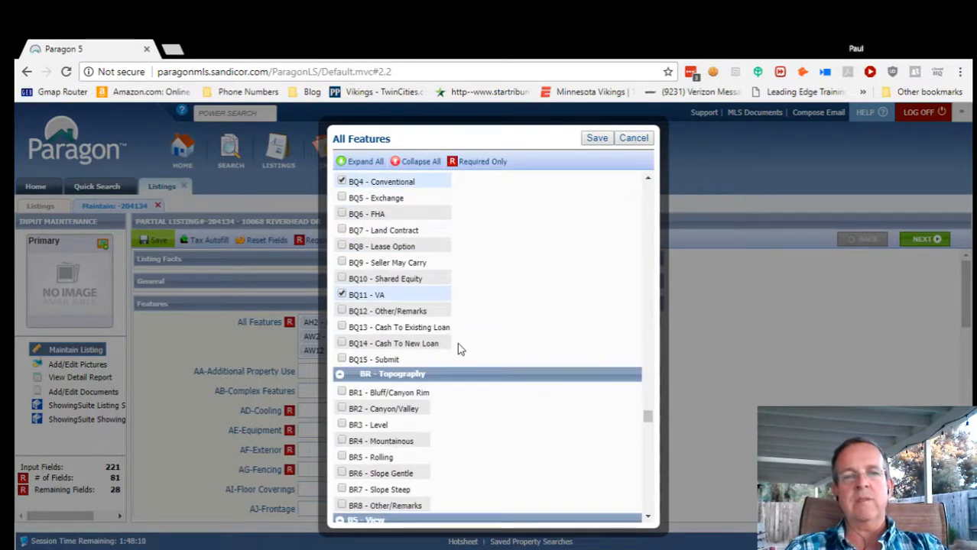
click(343, 346)
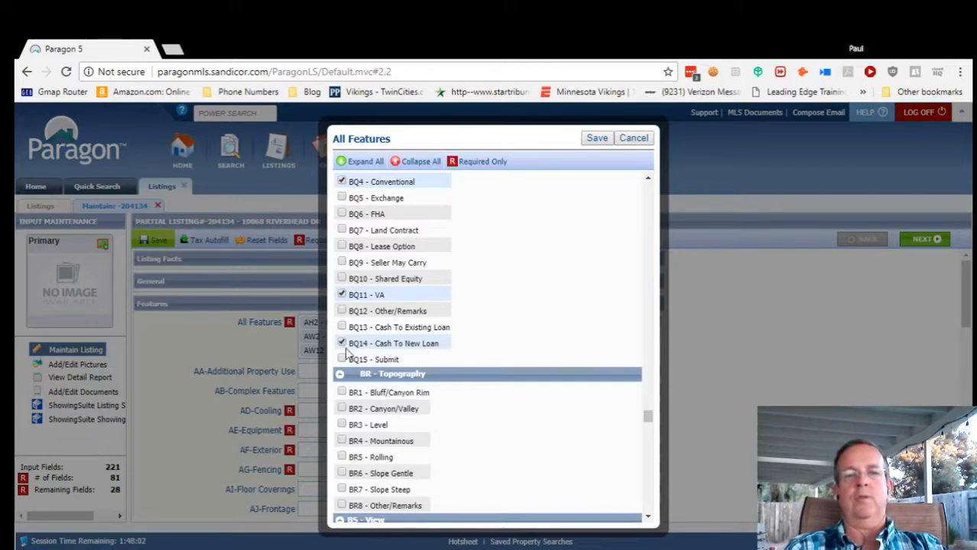
scroll(478, 435, down, 3)
scroll(477, 439, up, 1)
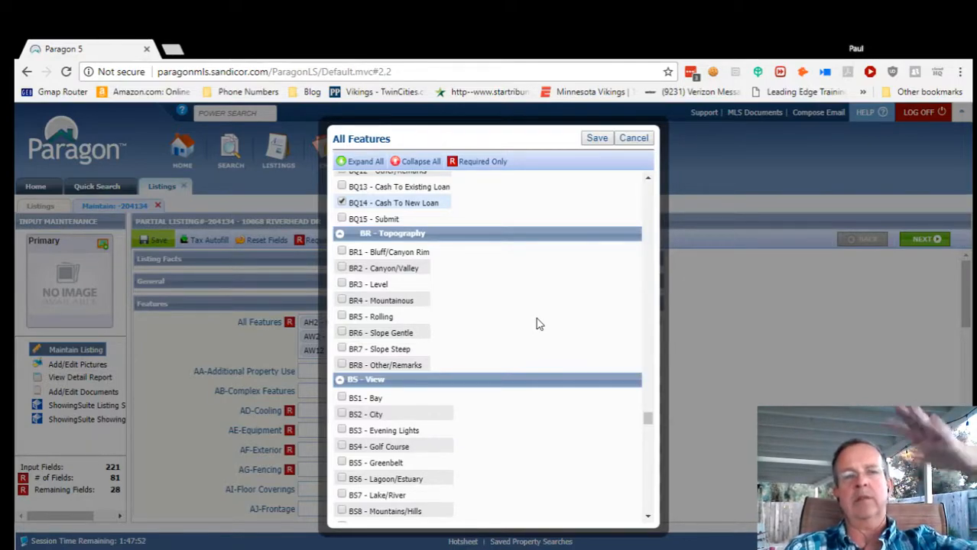
Mark the lot topography as Level and the view as BS8 Mountains/Hills.
click(342, 286)
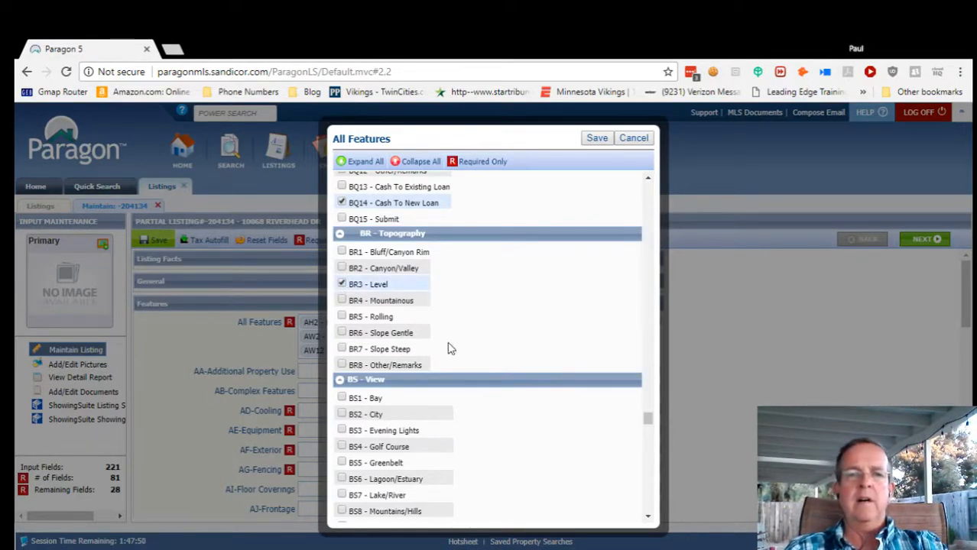
scroll(508, 378, down, 1)
scroll(518, 395, down, 1)
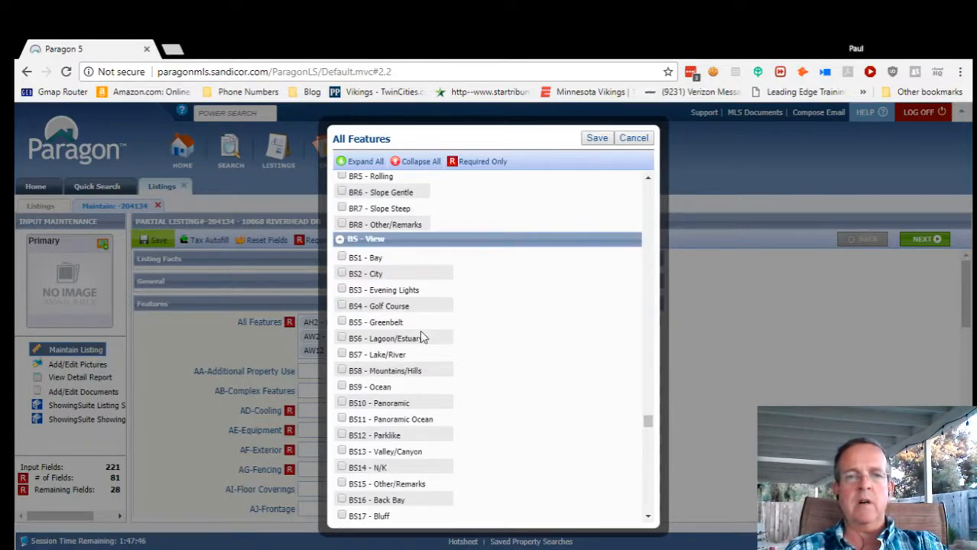
click(342, 372)
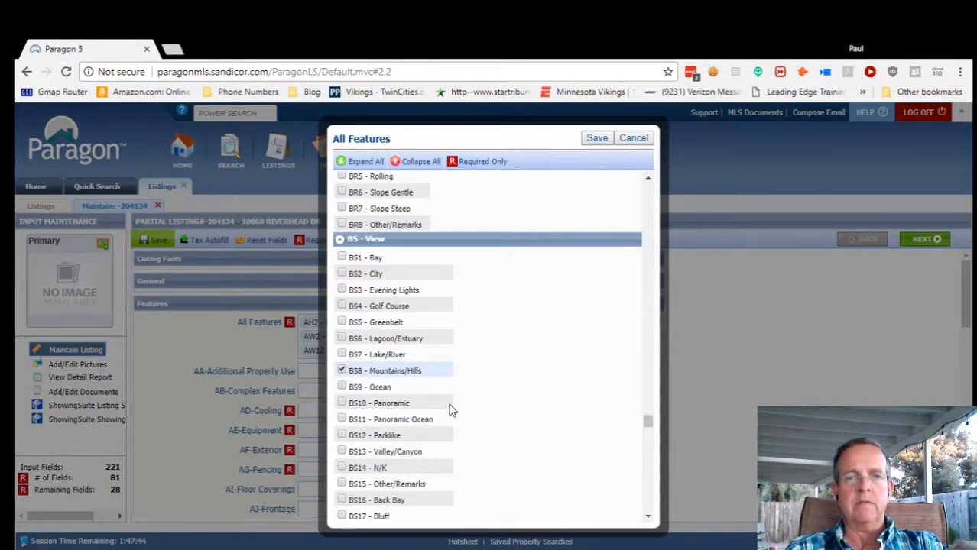
scroll(504, 442, down, 5)
scroll(504, 447, down, 4)
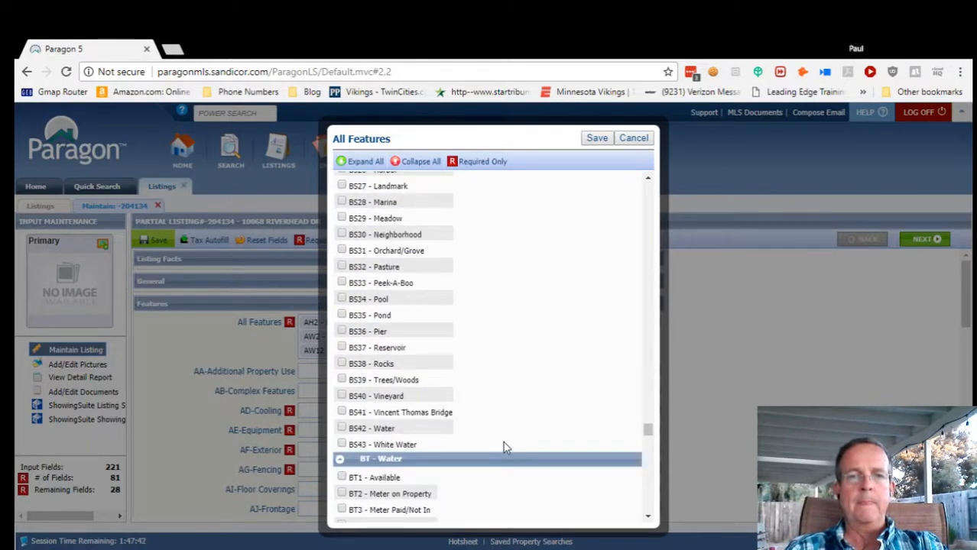
scroll(505, 447, up, 5)
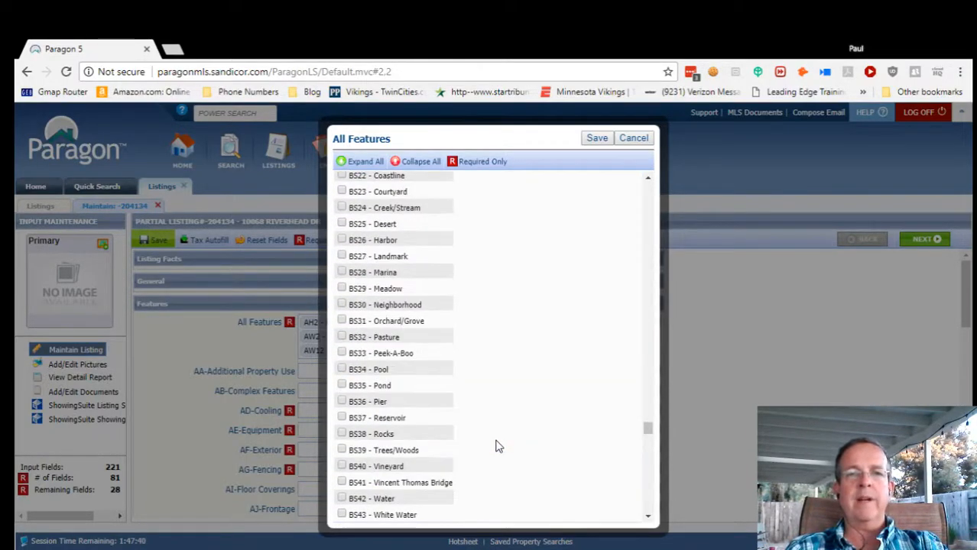
Set the water source to BT2 Meter on Property.
scroll(522, 428, down, 5)
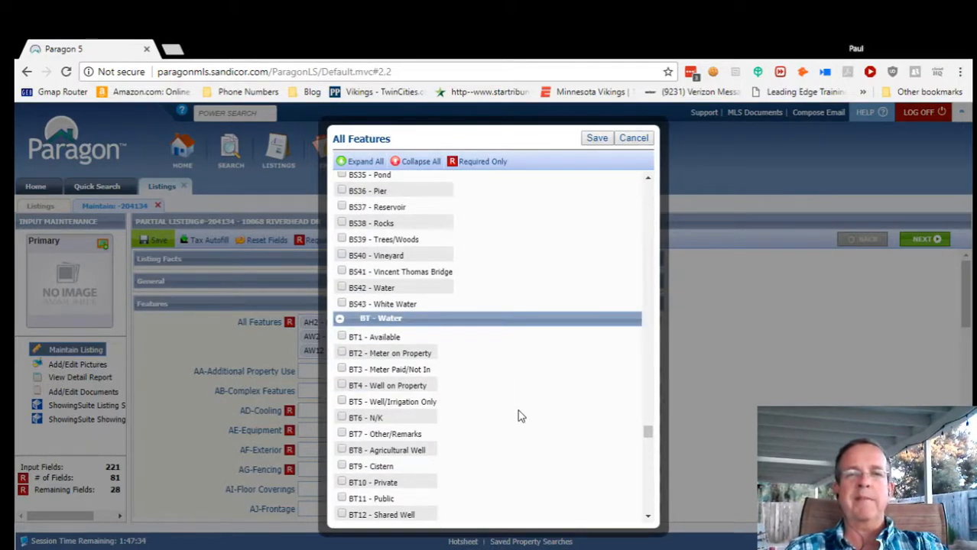
scroll(519, 415, down, 2)
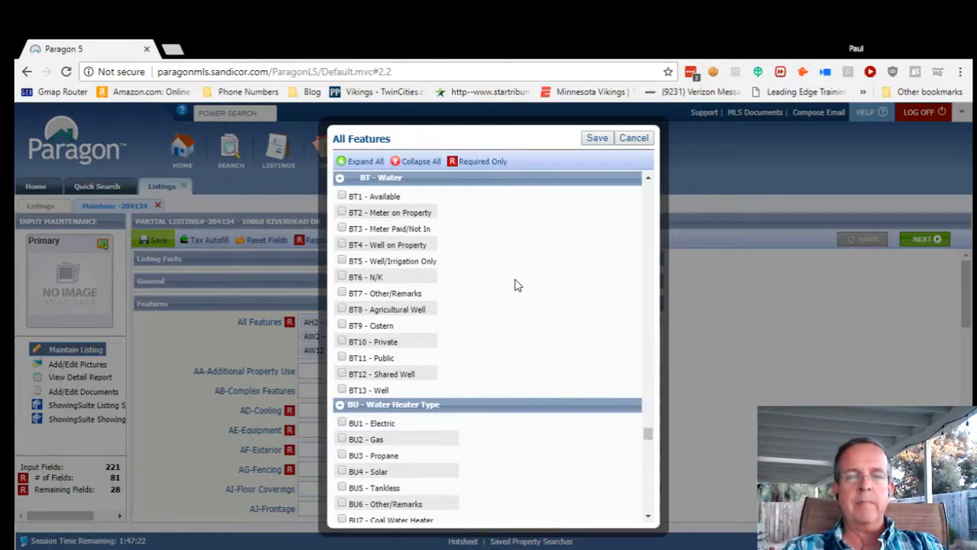
click(341, 213)
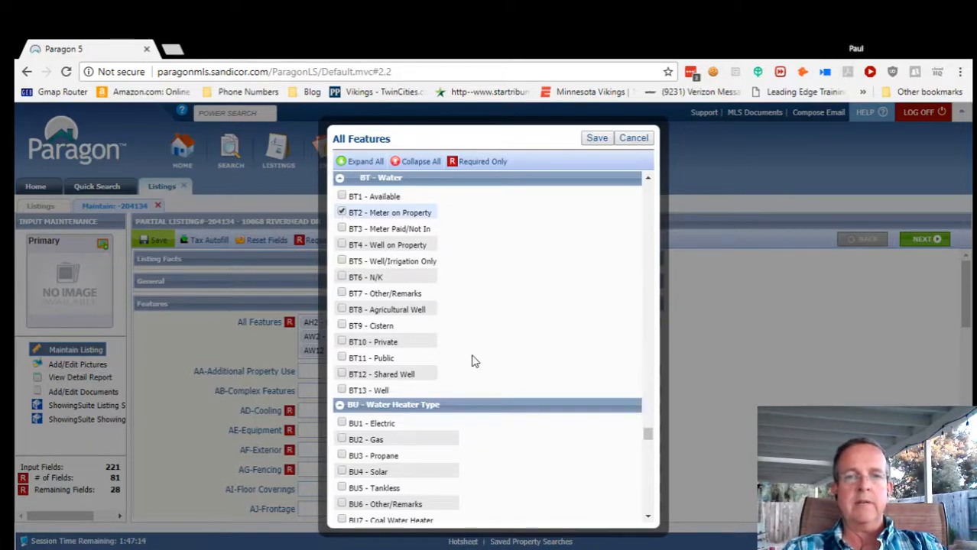
scroll(471, 360, down, 3)
scroll(493, 369, up, 3)
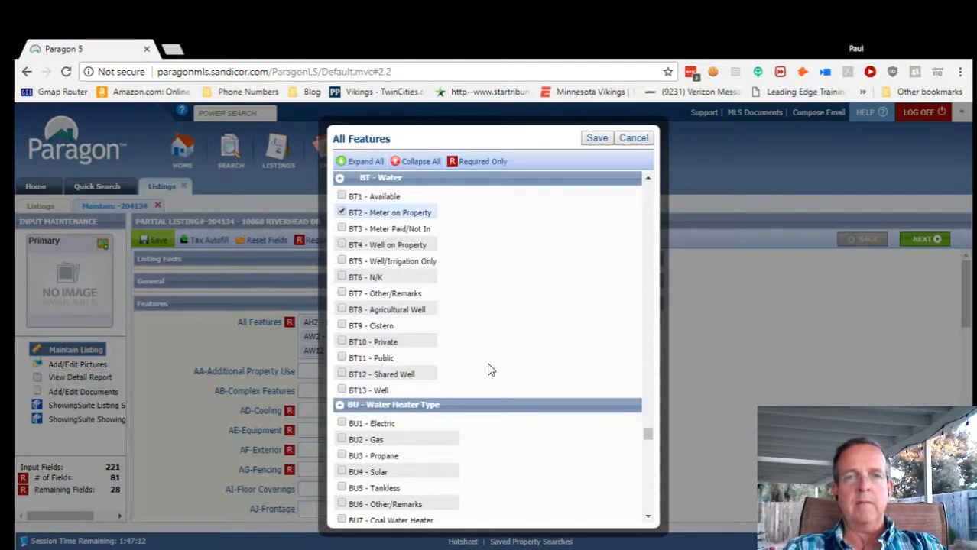
scroll(536, 458, down, 3)
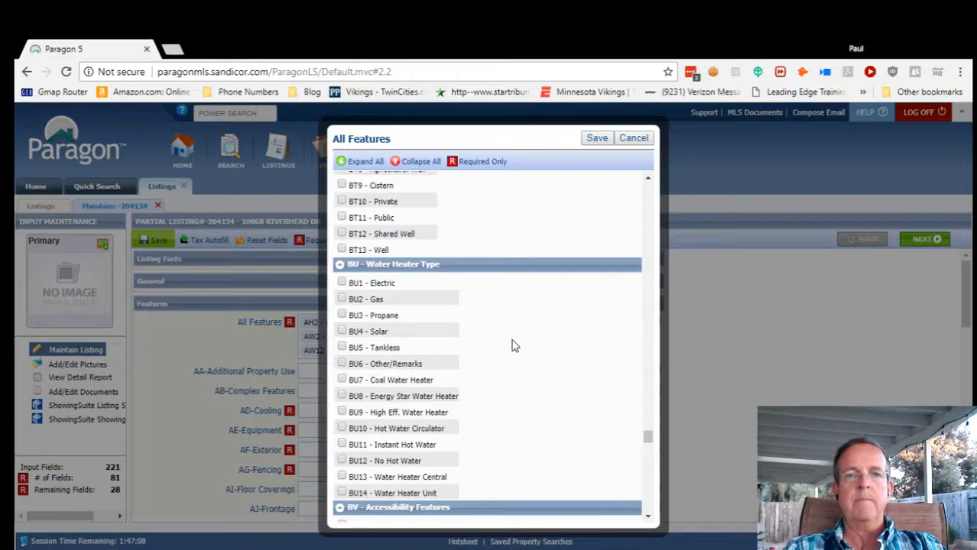
Tick BU2 Gas as the water heater type, then scroll past the accessibility and amenity groups.
click(342, 299)
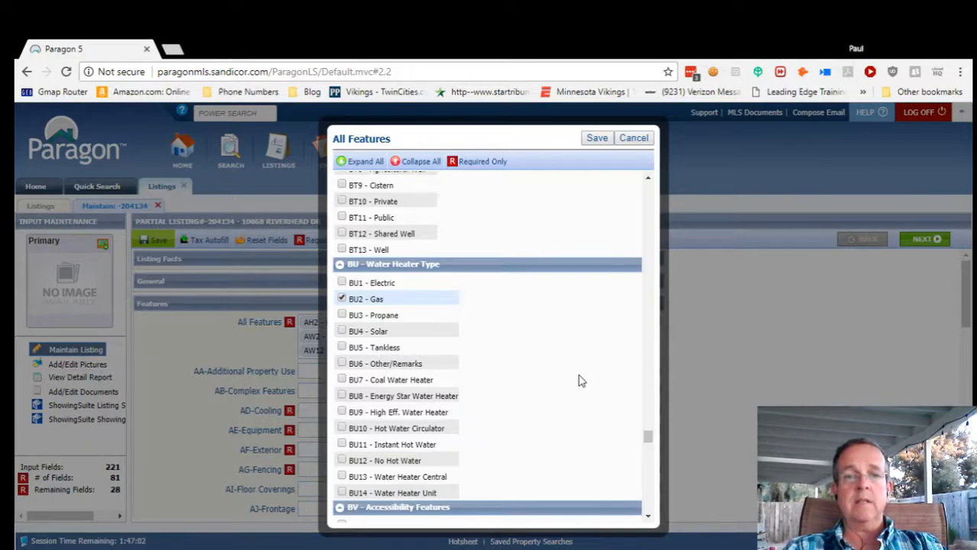
scroll(540, 406, down, 1)
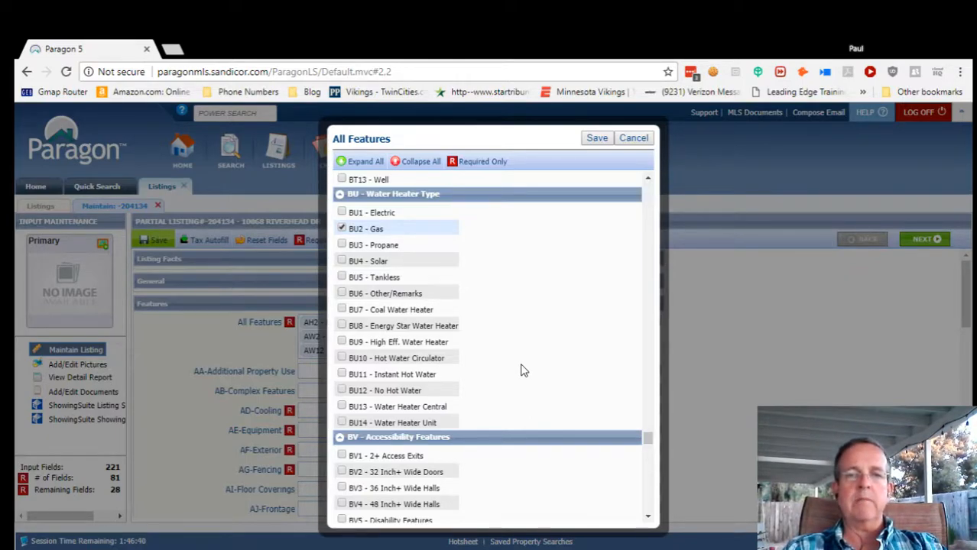
scroll(522, 370, down, 1)
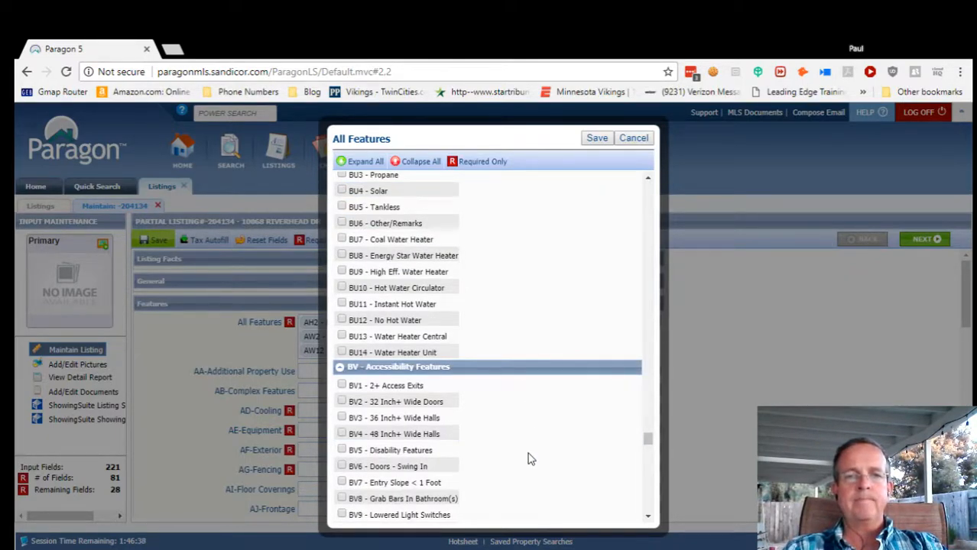
scroll(528, 458, down, 2)
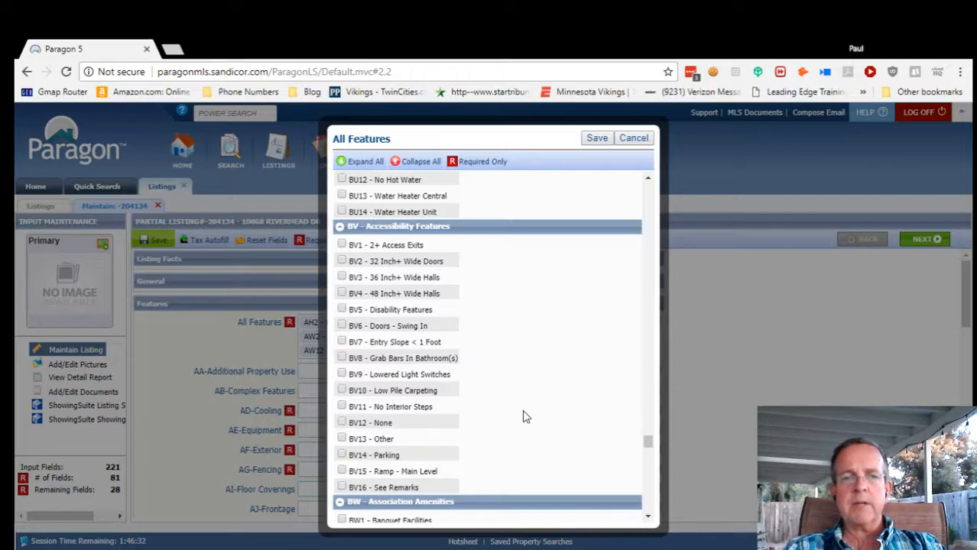
scroll(526, 417, down, 2)
scroll(525, 418, down, 2)
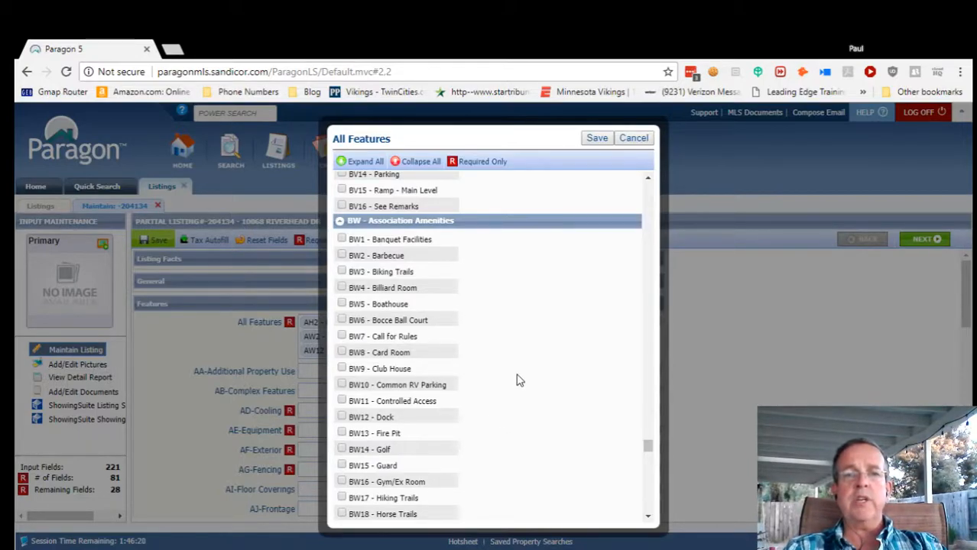
Tick BX5 CC And R's under BX - Disclosures and scroll through the remaining disclosures.
scroll(518, 380, down, 5)
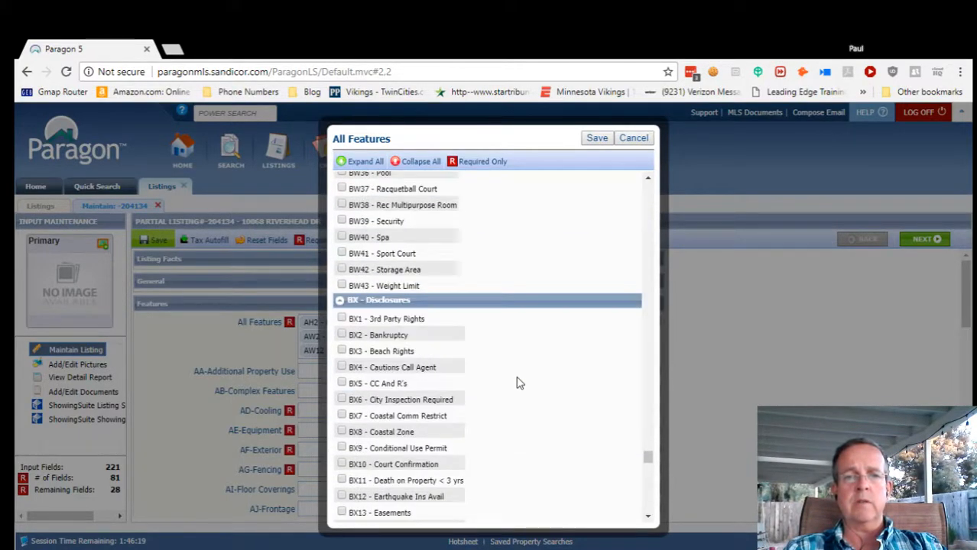
scroll(548, 391, down, 1)
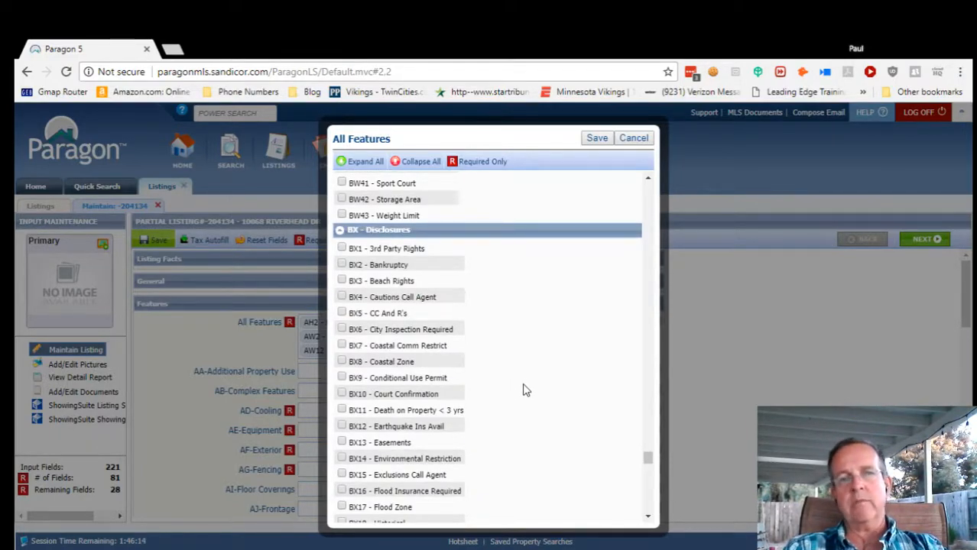
click(342, 313)
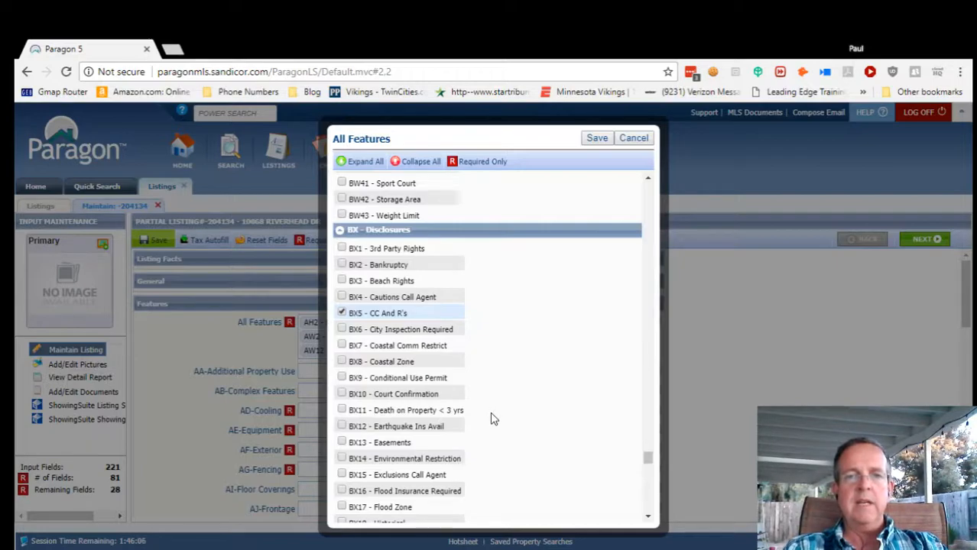
scroll(493, 459, down, 2)
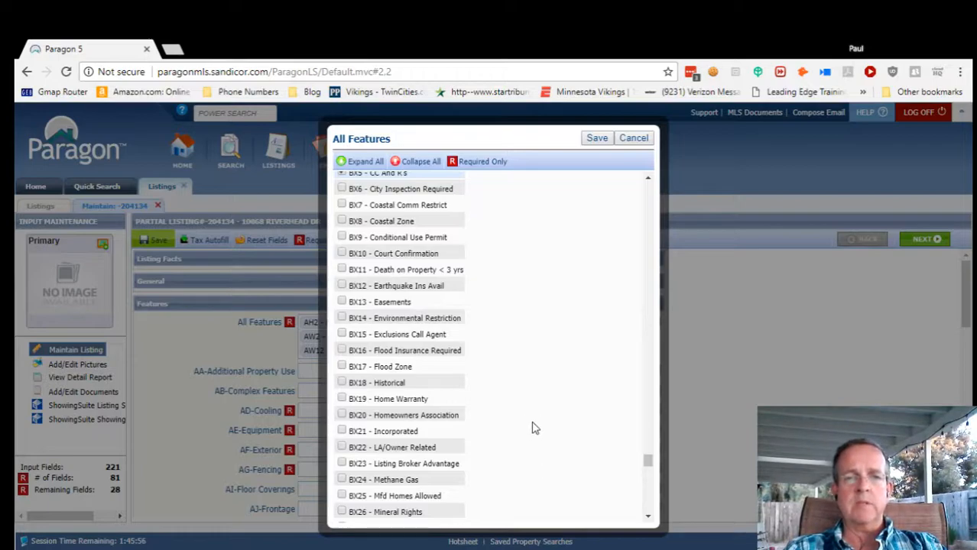
scroll(501, 432, down, 1)
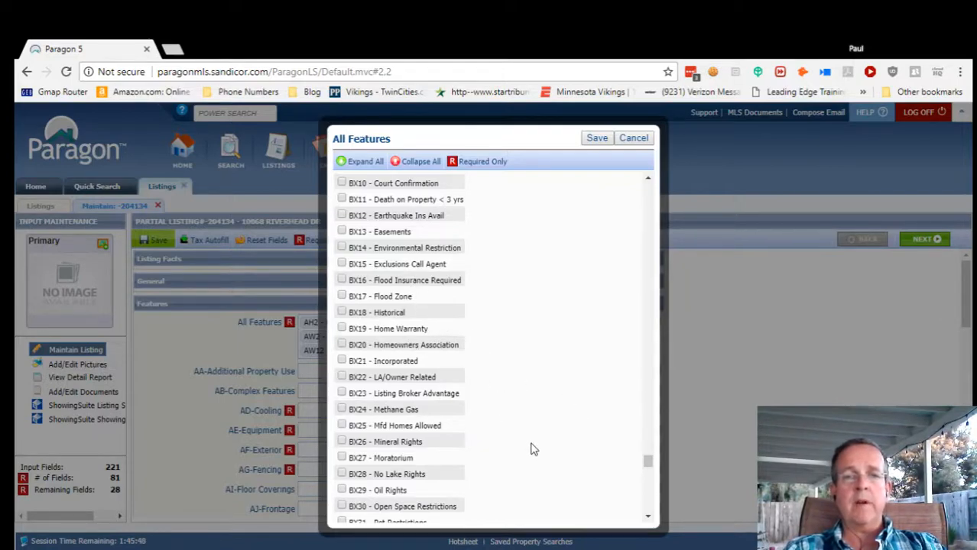
scroll(533, 450, down, 1)
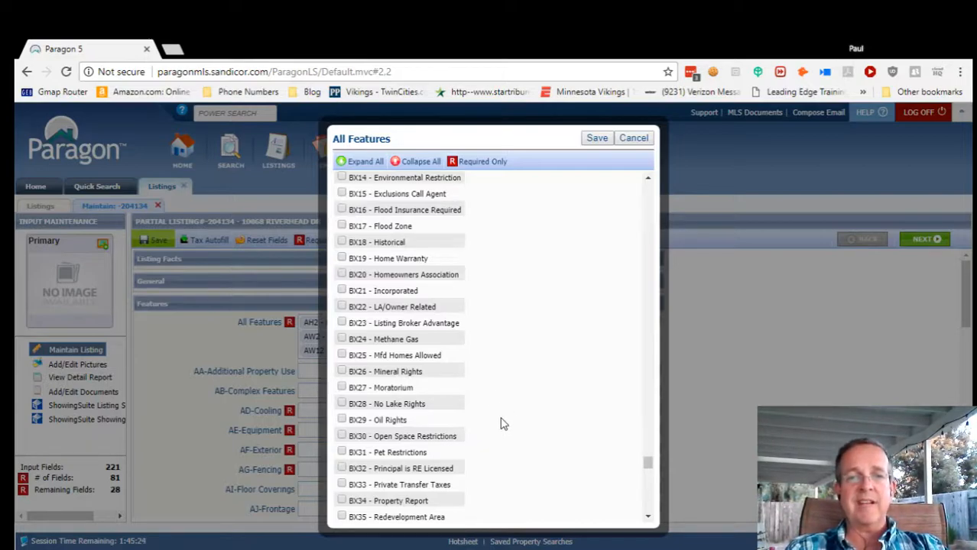
scroll(499, 429, down, 3)
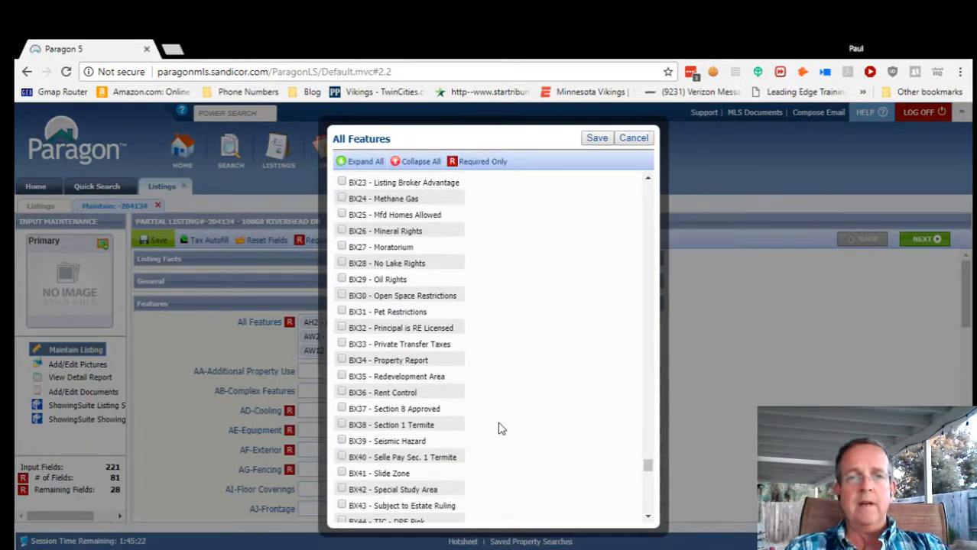
scroll(498, 429, down, 1)
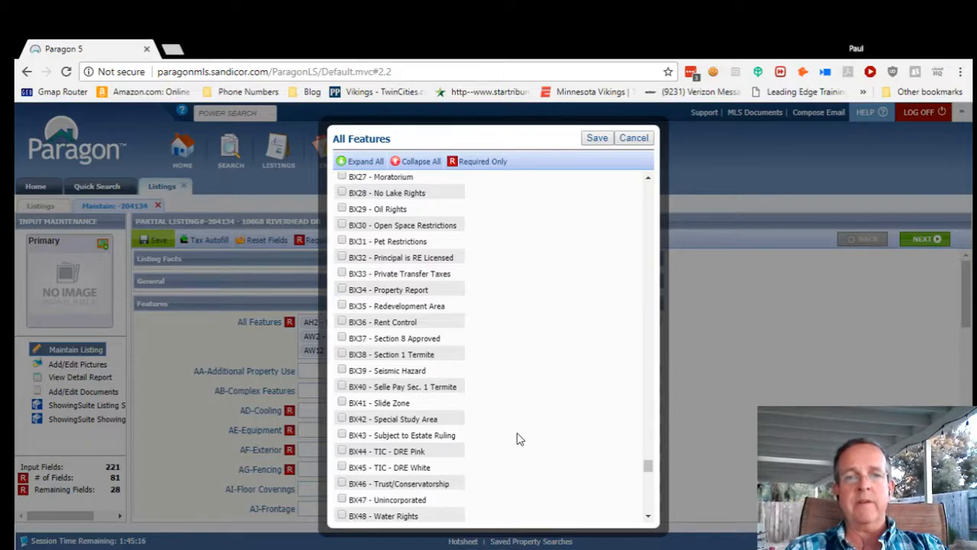
scroll(516, 439, down, 1)
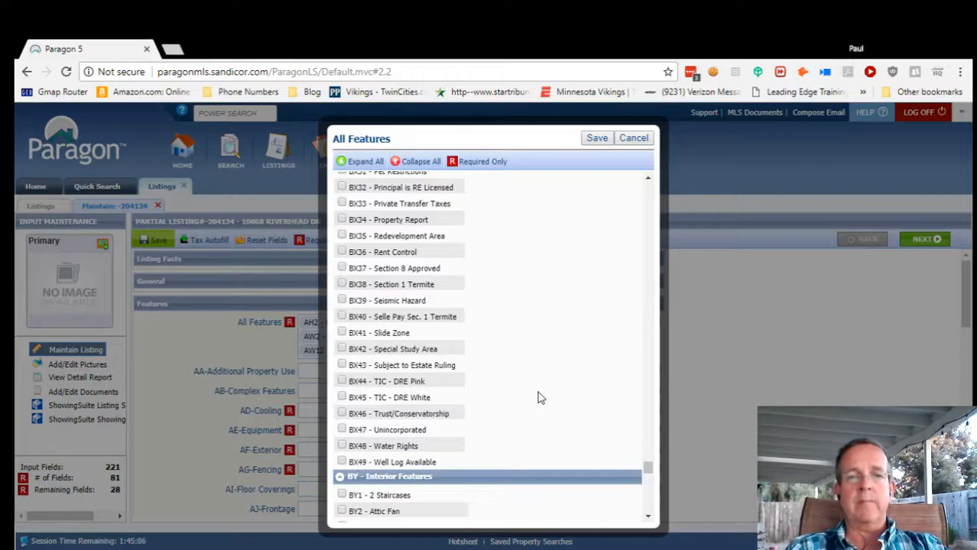
Scroll down to CC - Utilities and tick CC2 Cable Connected.
scroll(539, 398, down, 3)
scroll(539, 403, down, 1)
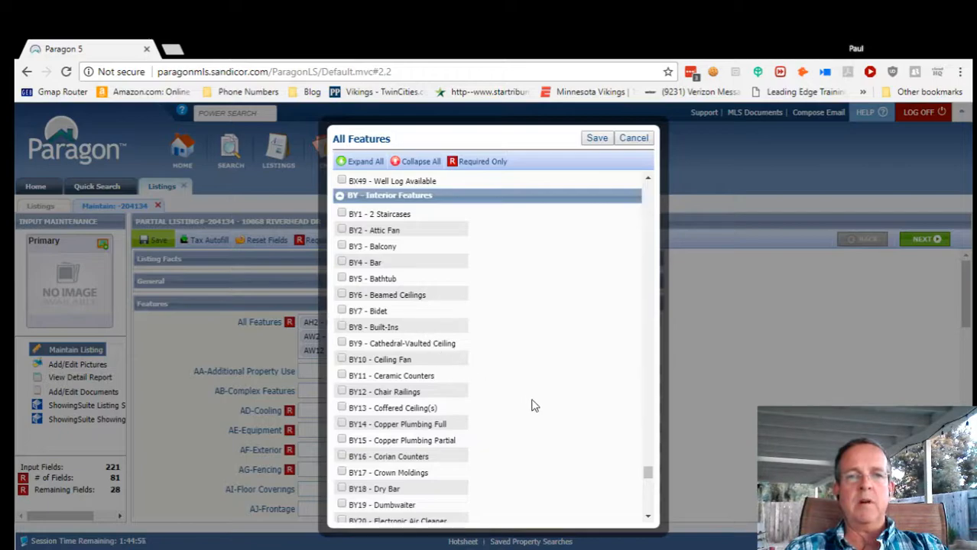
scroll(517, 427, down, 3)
scroll(518, 444, down, 10)
scroll(519, 444, down, 3)
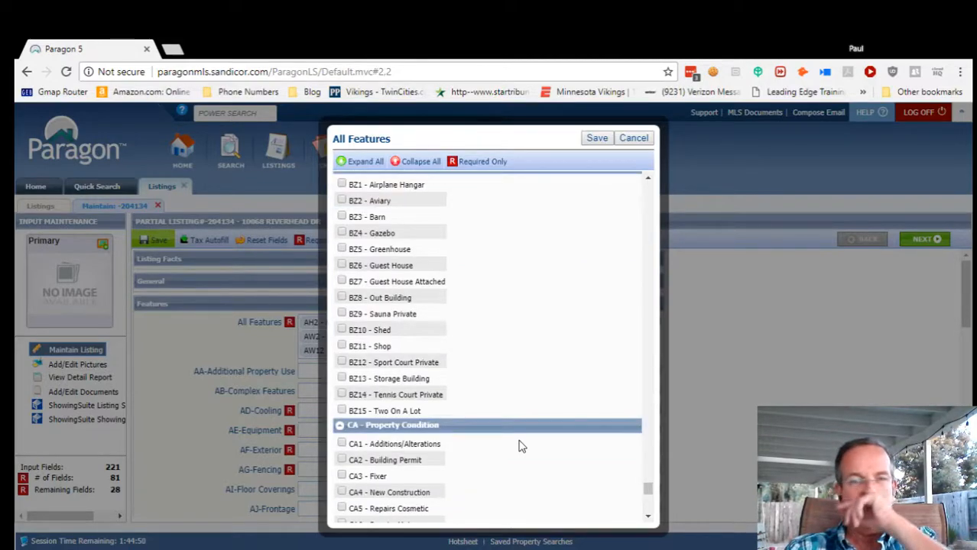
scroll(519, 450, down, 2)
scroll(518, 452, down, 3)
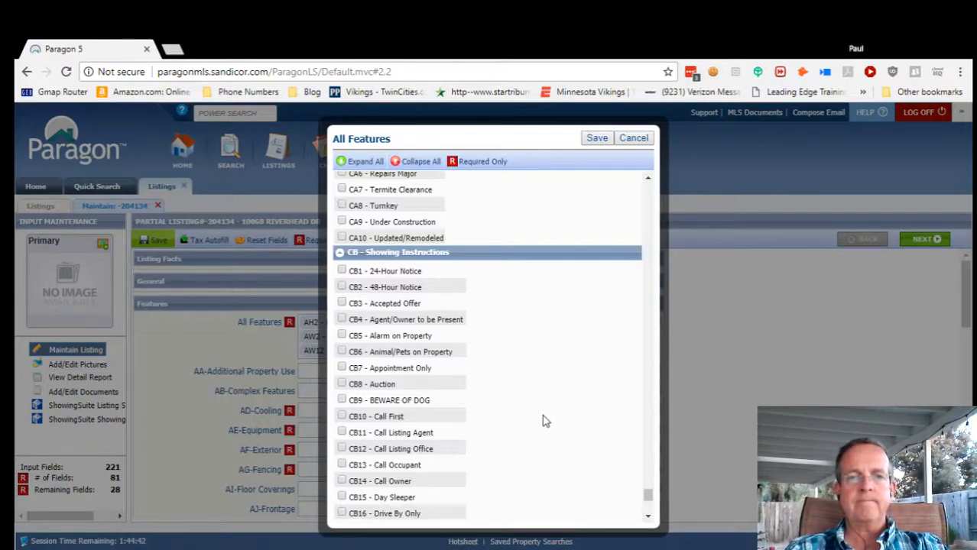
scroll(541, 452, down, 2)
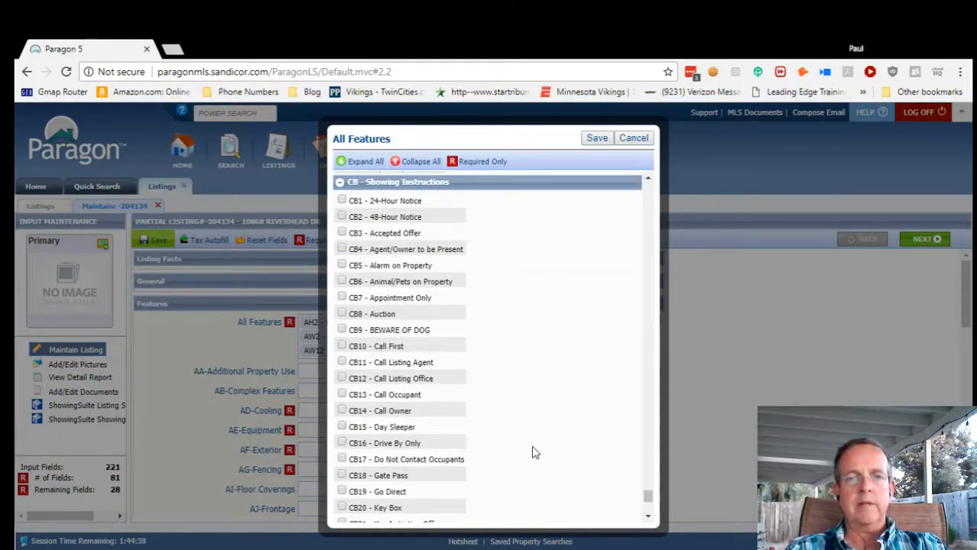
scroll(534, 454, down, 4)
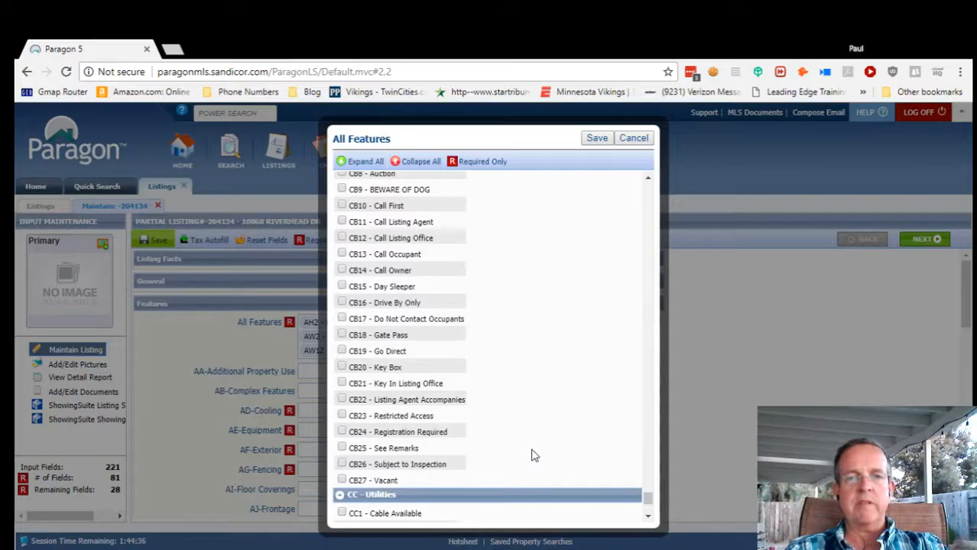
scroll(535, 456, down, 8)
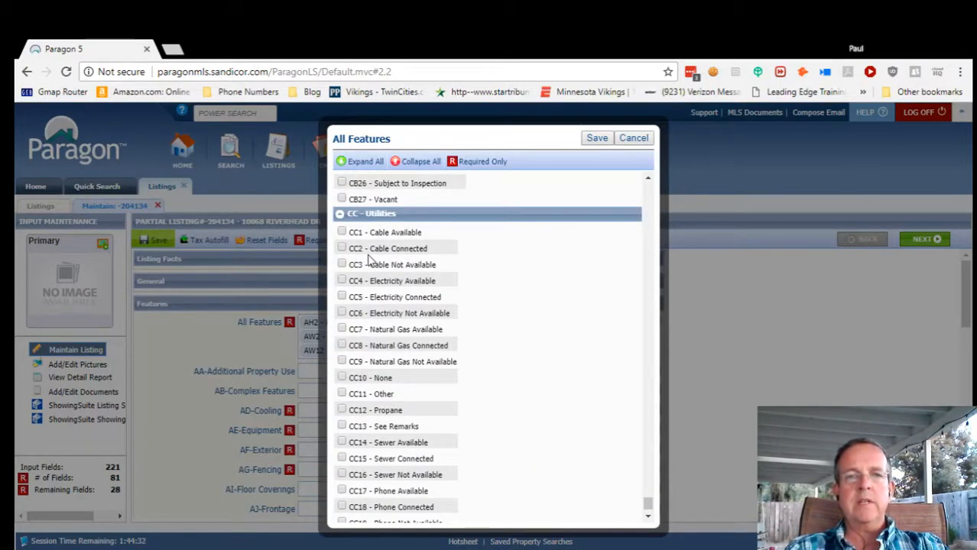
click(342, 249)
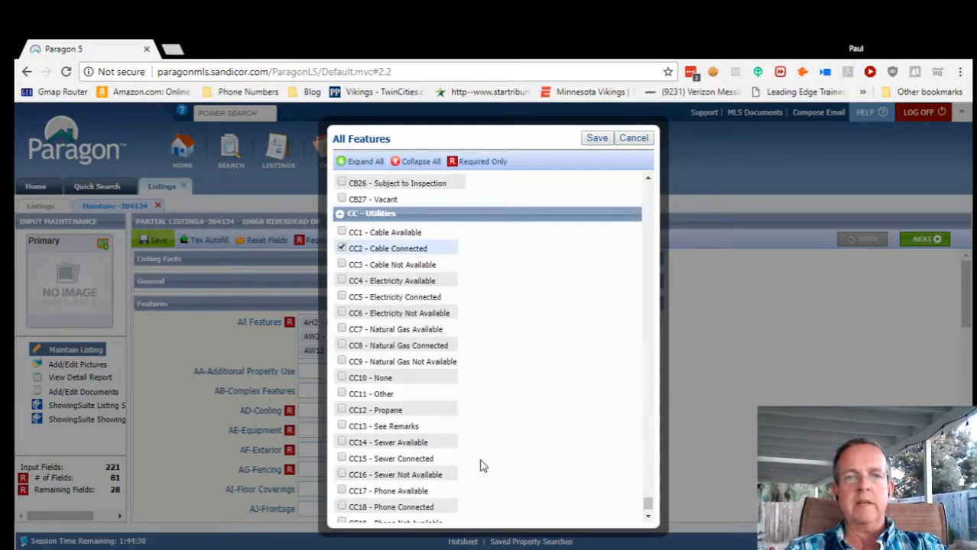
scroll(493, 464, down, 2)
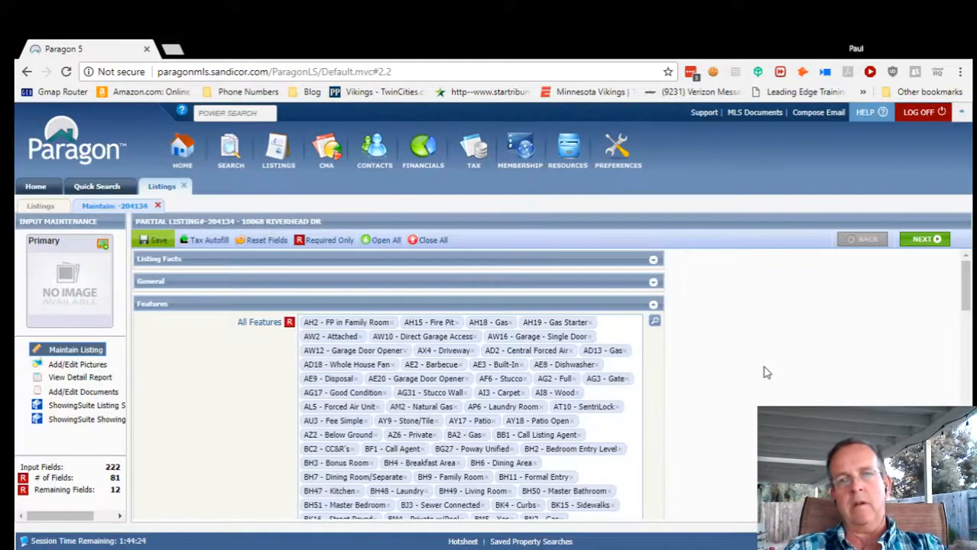
Save the listing with Save As Partial Listing and choose Continue Input to keep editing.
scroll(713, 431, down, 10)
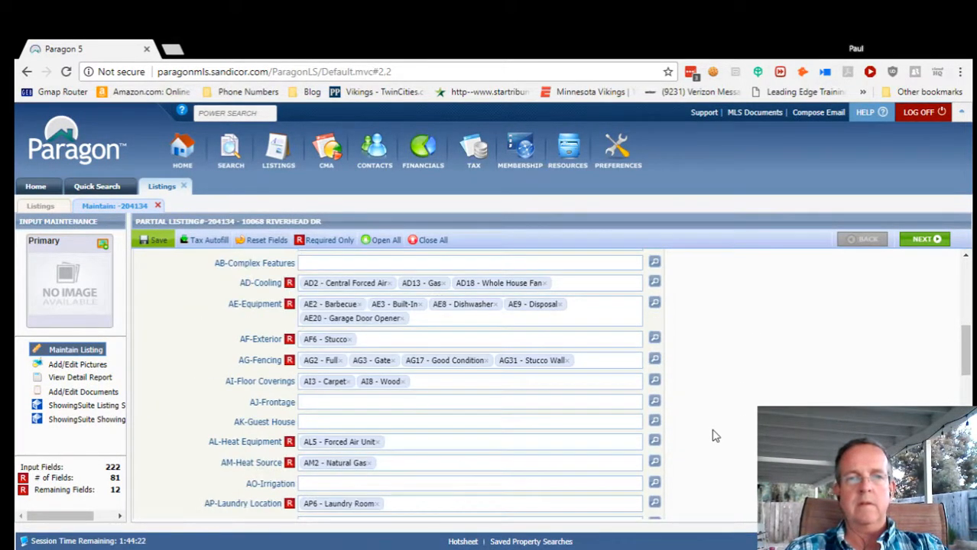
scroll(712, 442, down, 8)
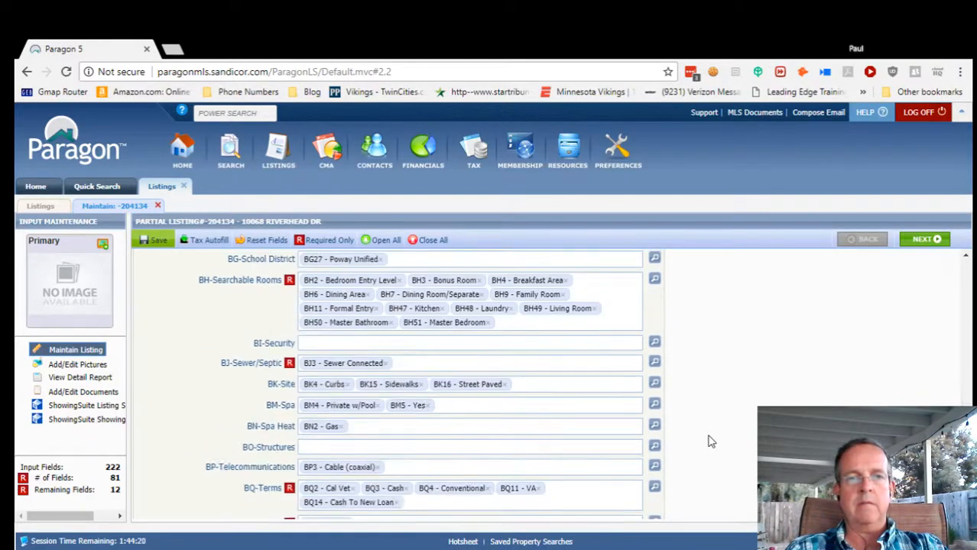
scroll(719, 443, down, 3)
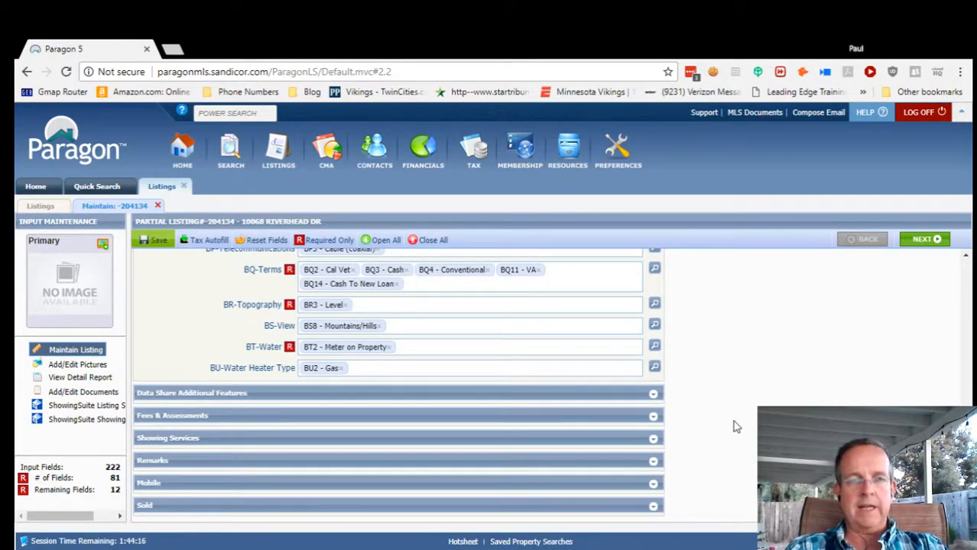
click(156, 241)
click(159, 277)
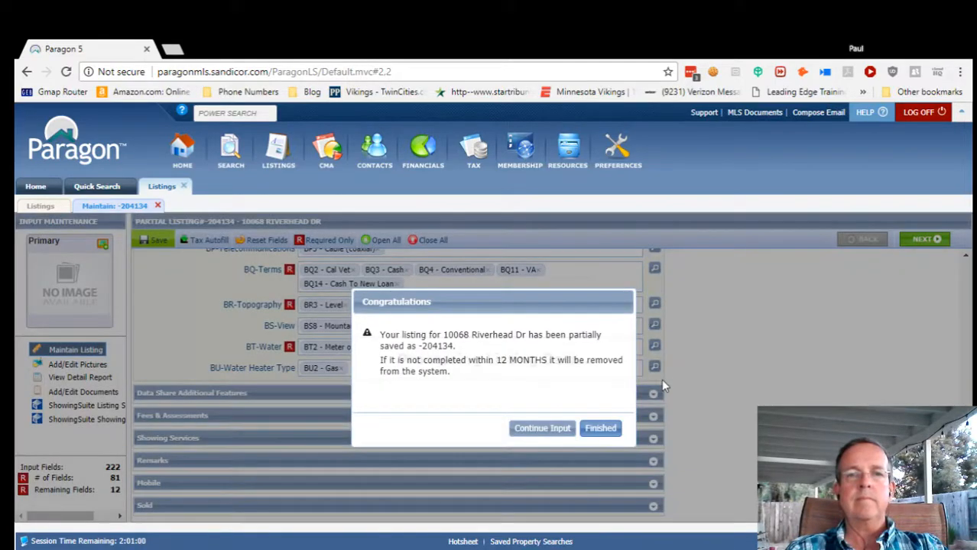
click(539, 430)
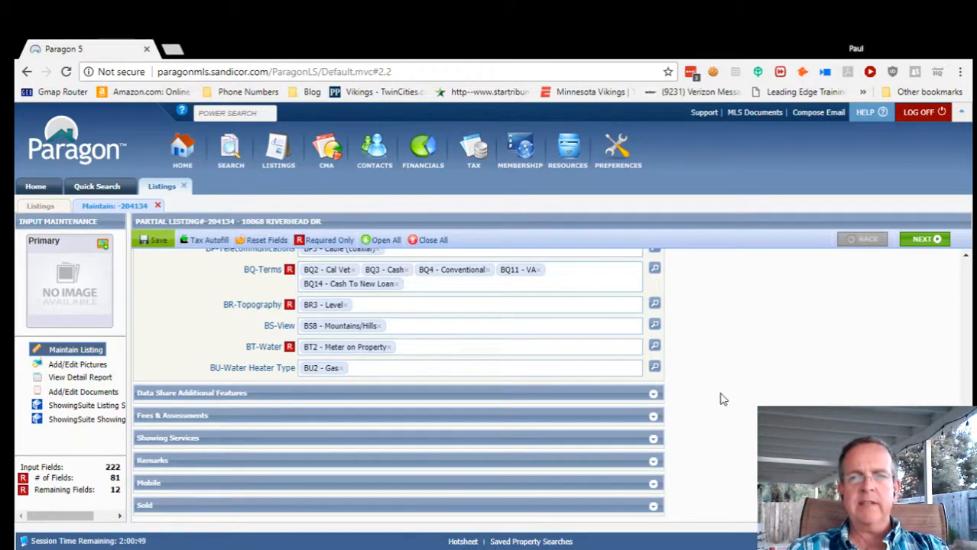
scroll(721, 399, up, 2)
scroll(721, 399, up, 8)
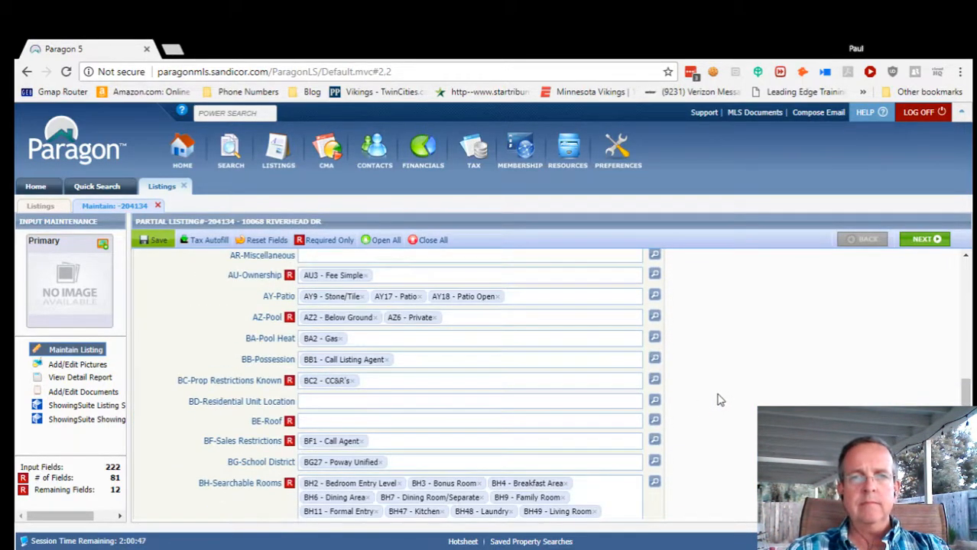
scroll(715, 397, up, 6)
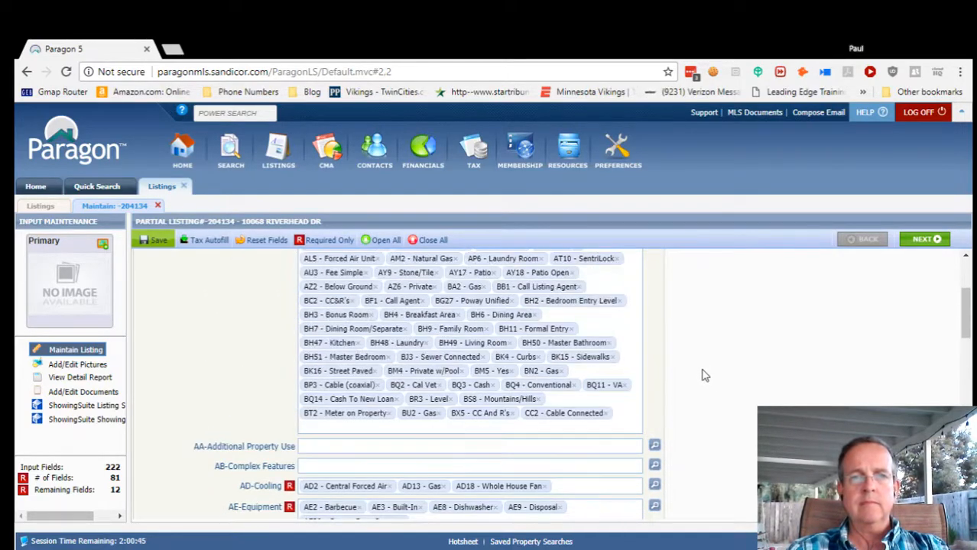
scroll(698, 394, down, 15)
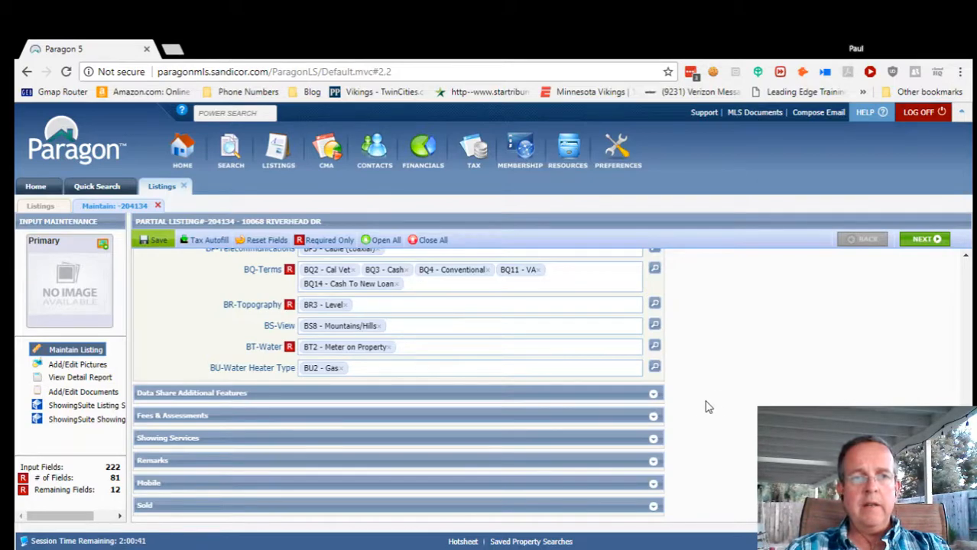
Under Data Share Additional Features, set CB-Showing Instructions to CB7 - Appointment Only.
click(638, 396)
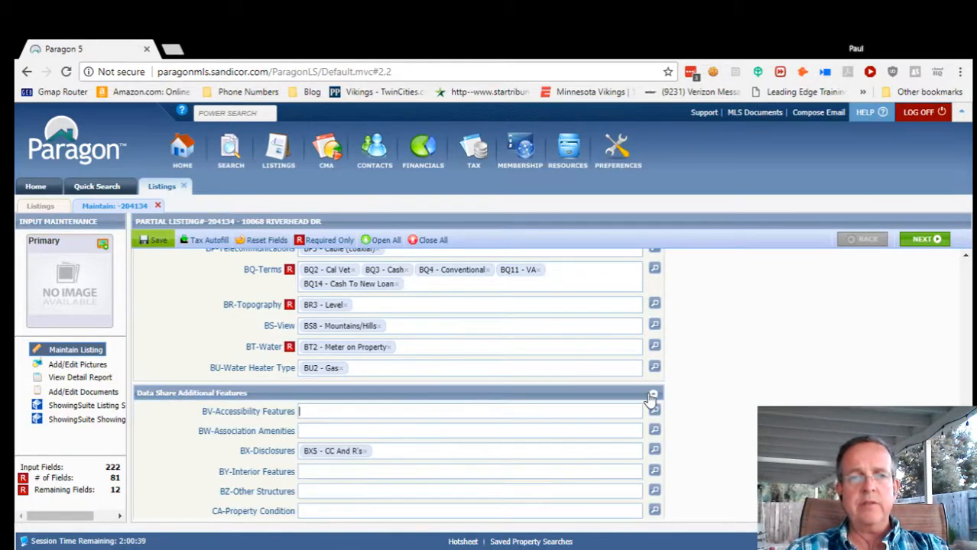
scroll(718, 434, down, 1)
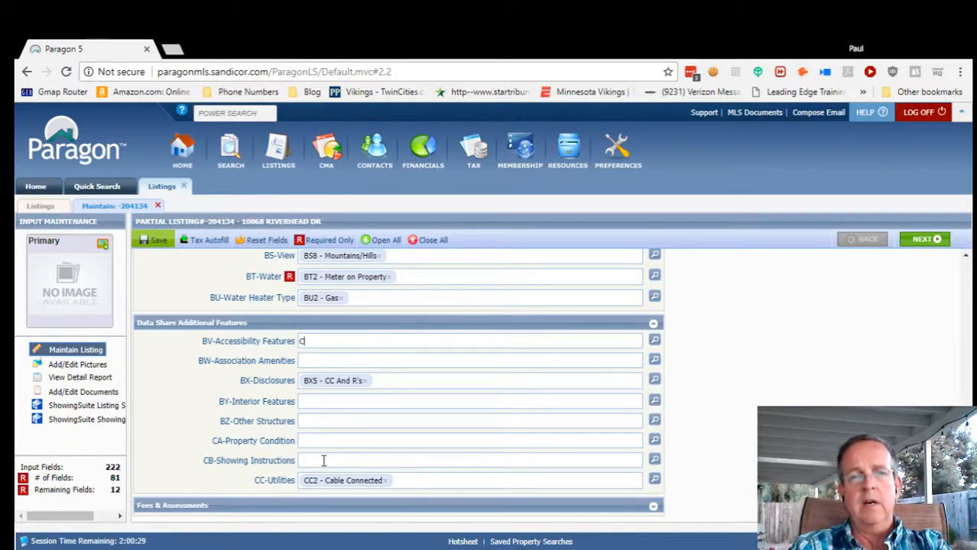
text(a)
key(BackSpace)
key(BackSpace)
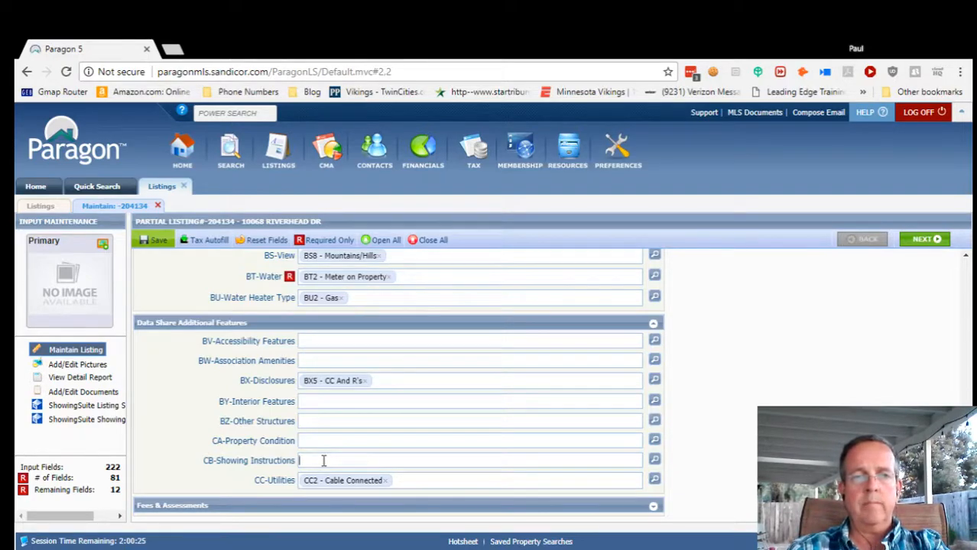
click(655, 462)
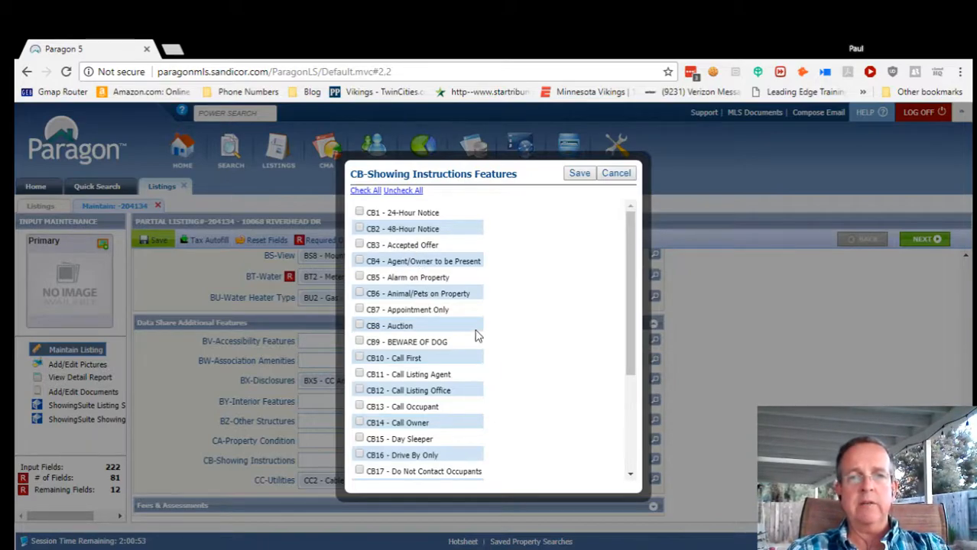
click(359, 310)
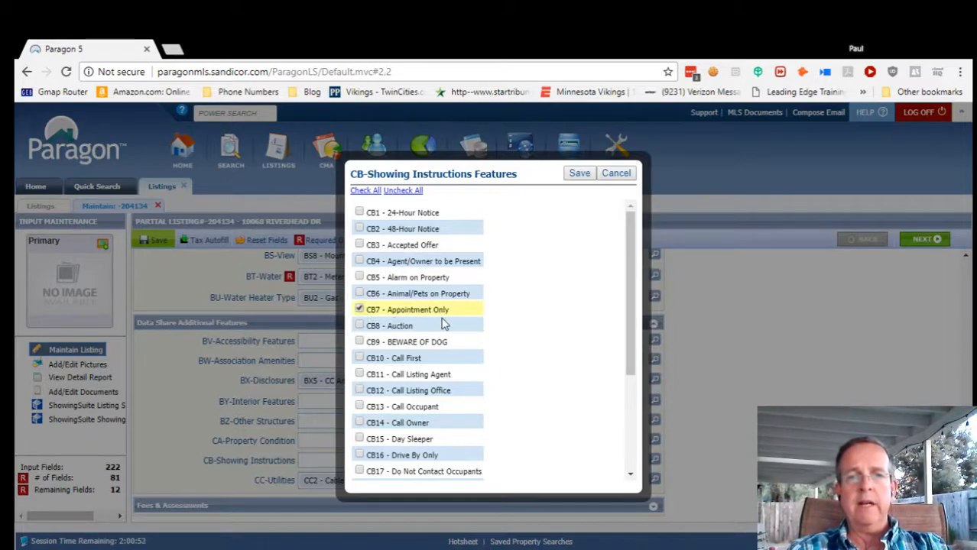
click(580, 174)
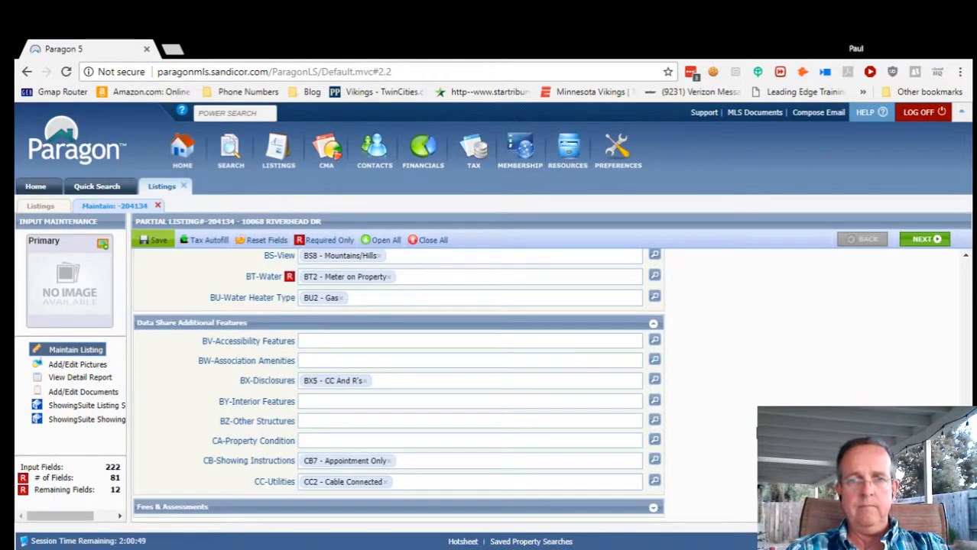
scroll(707, 447, down, 2)
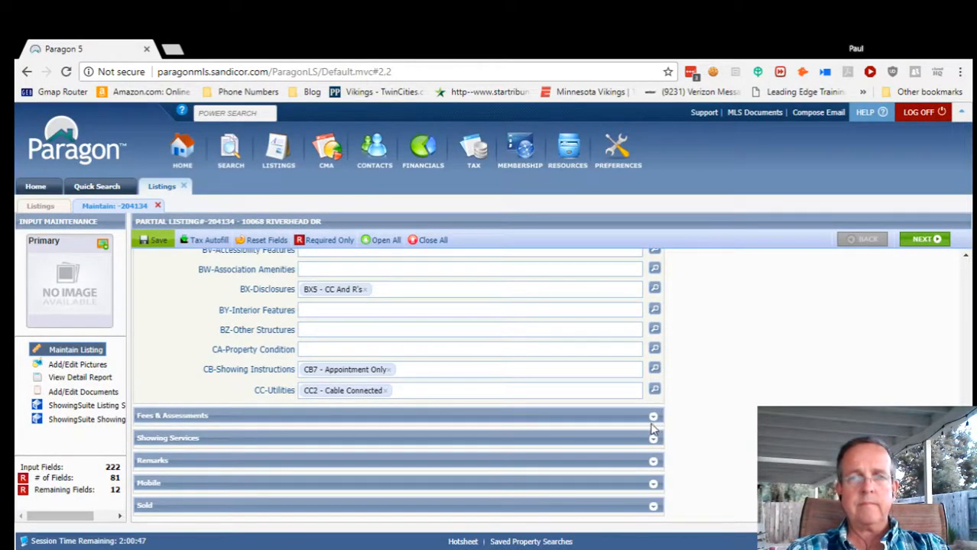
Expand Fees & Assessments and enter 0 for Home Owner Fees.
click(653, 417)
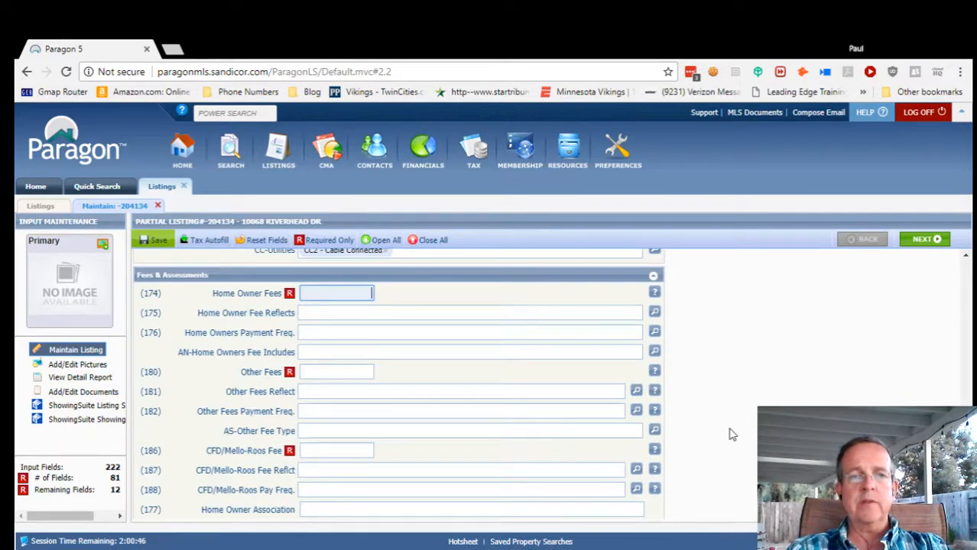
text(0)
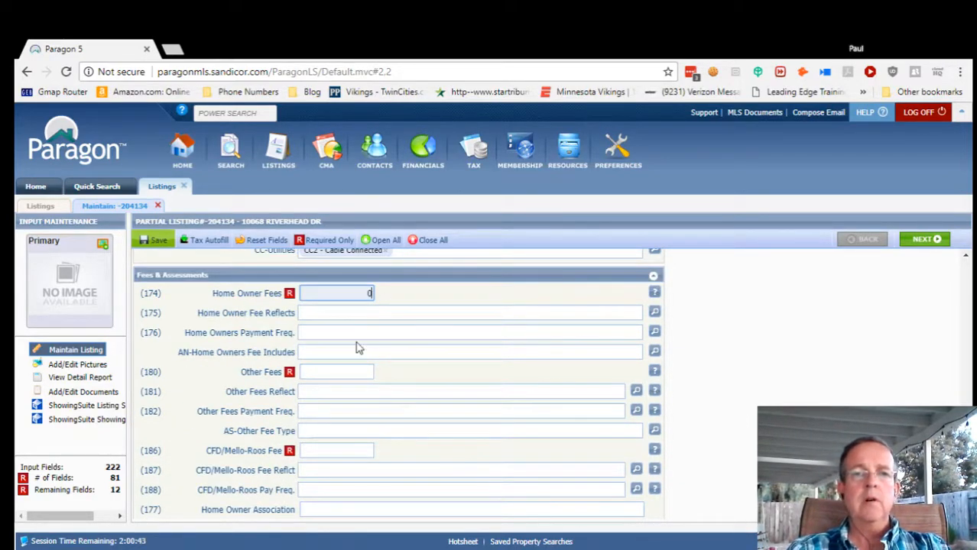
click(344, 315)
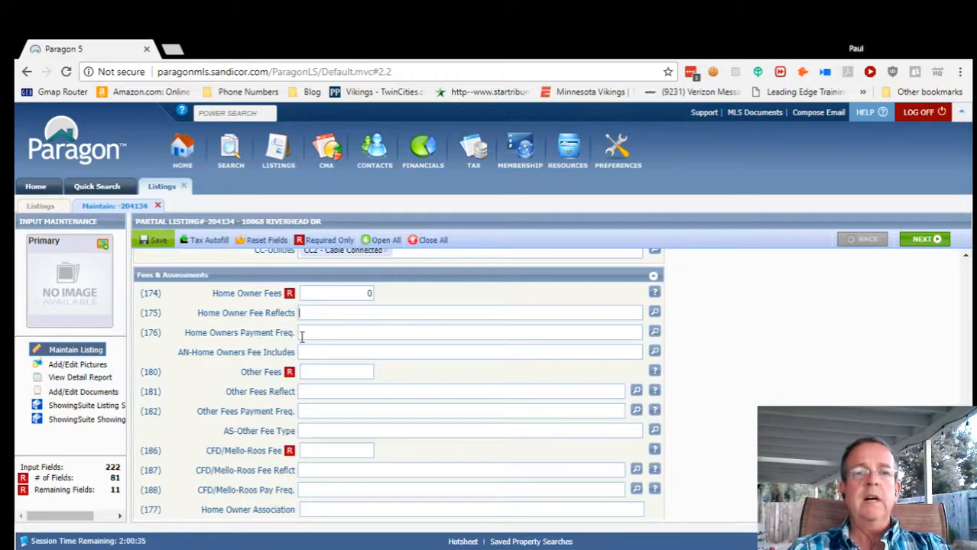
Look through the Fee Reflects and Payment Freq. lookups, closing both without choosing.
click(655, 313)
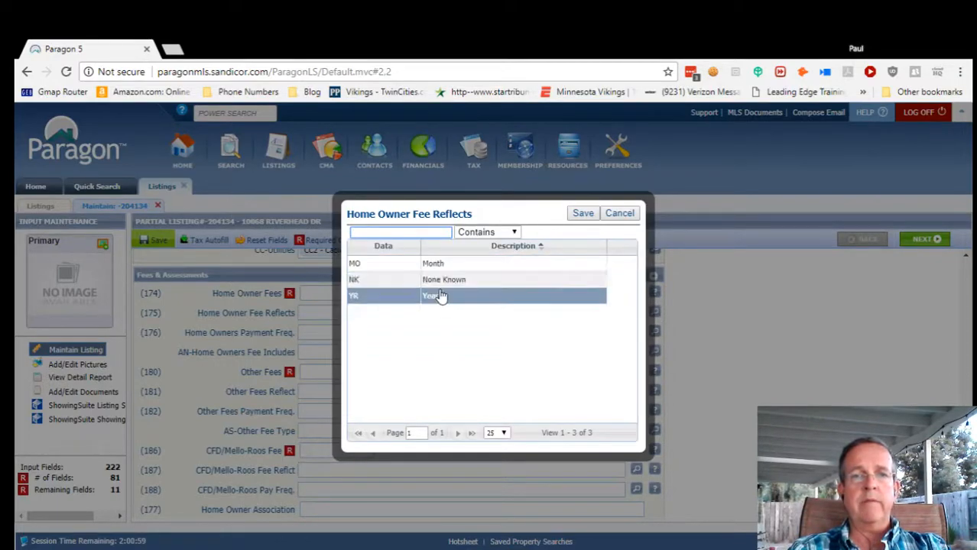
click(619, 213)
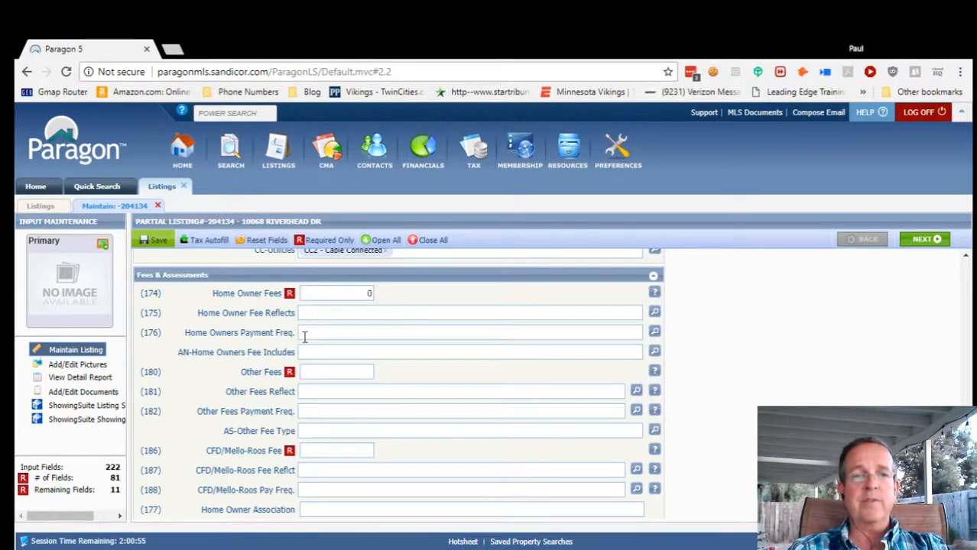
click(650, 333)
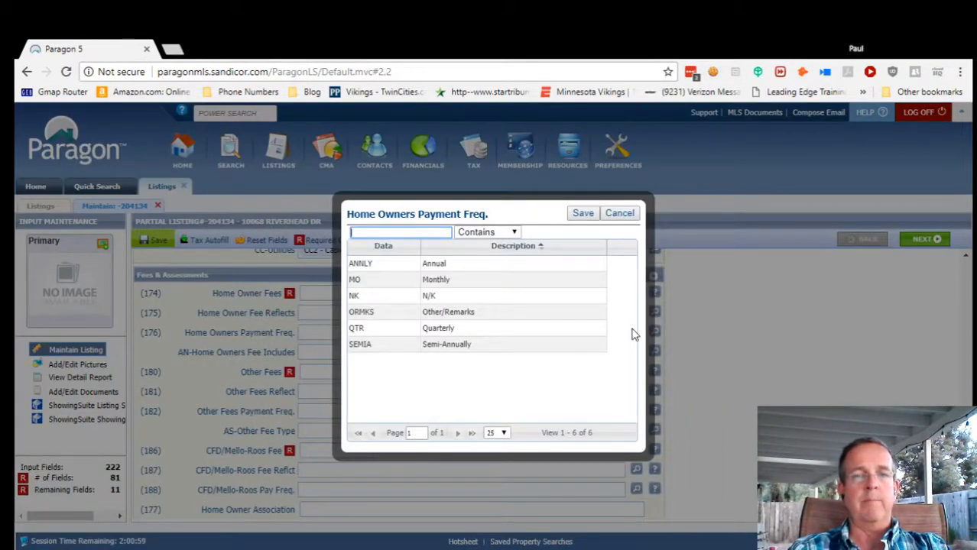
click(621, 214)
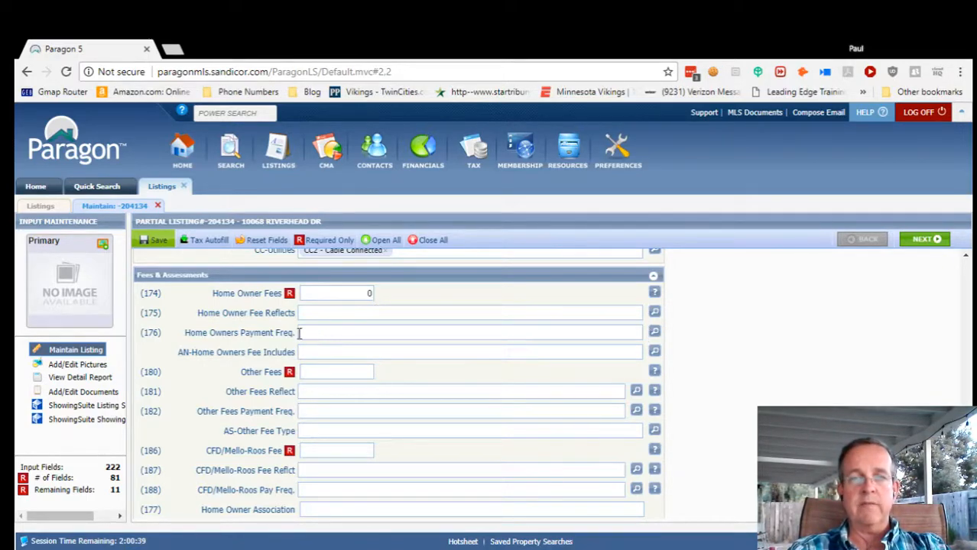
Enter 0 for Other Fees and CFD/Mello-Roos Fee, then cancel out of the Assessments lookup.
click(342, 371)
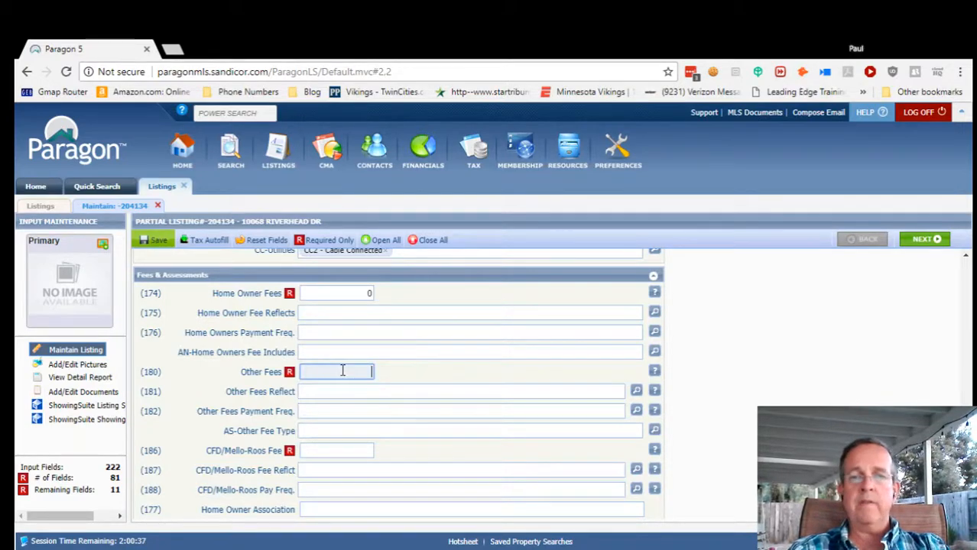
click(310, 421)
scroll(334, 428, down, 1)
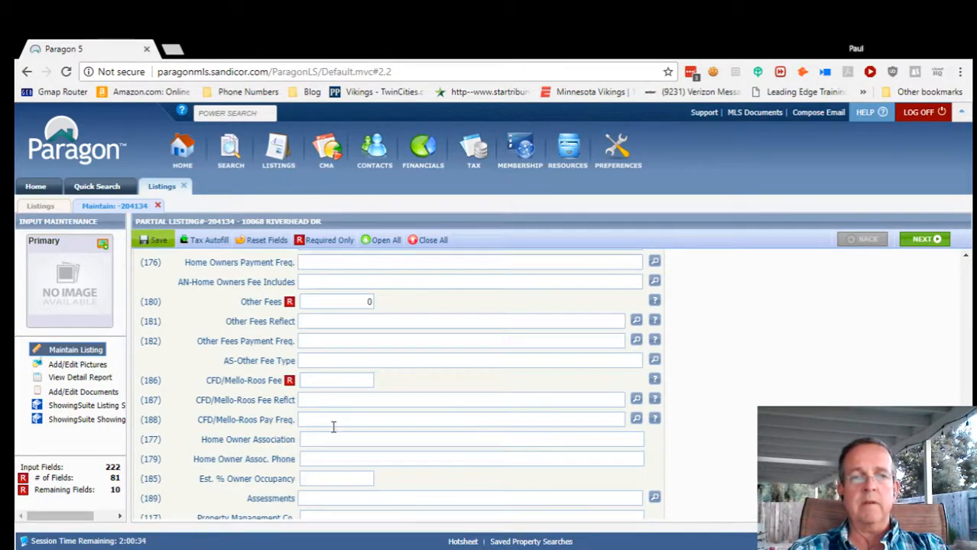
click(341, 380)
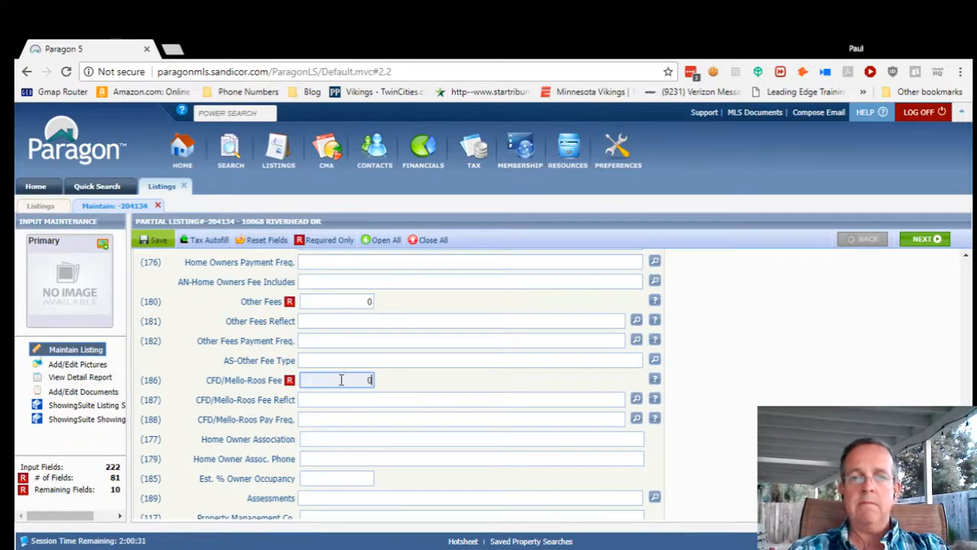
click(397, 434)
scroll(397, 434, down, 2)
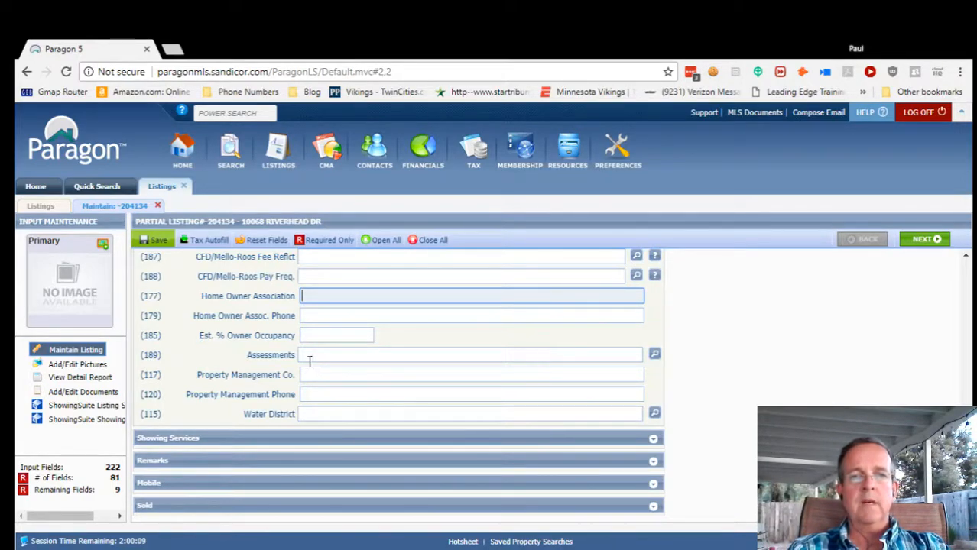
click(654, 356)
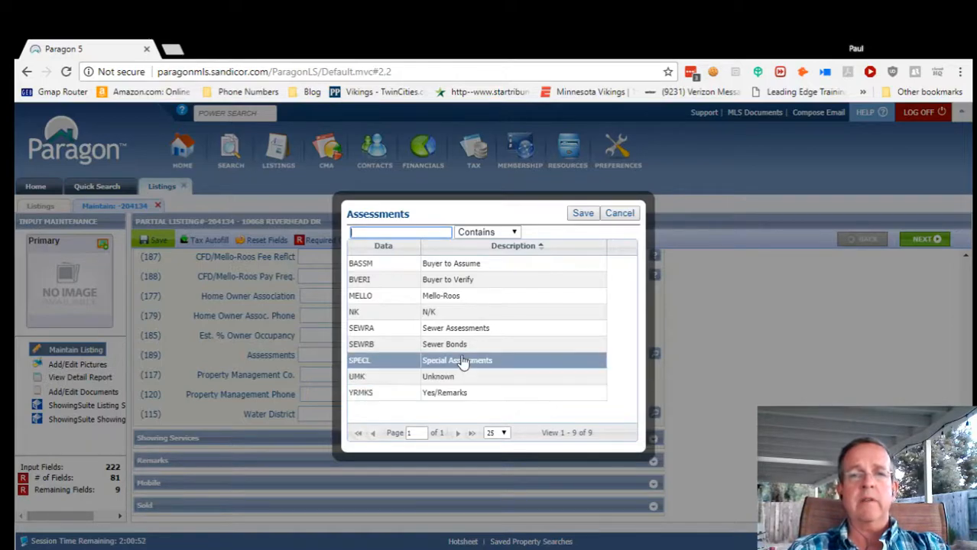
click(620, 213)
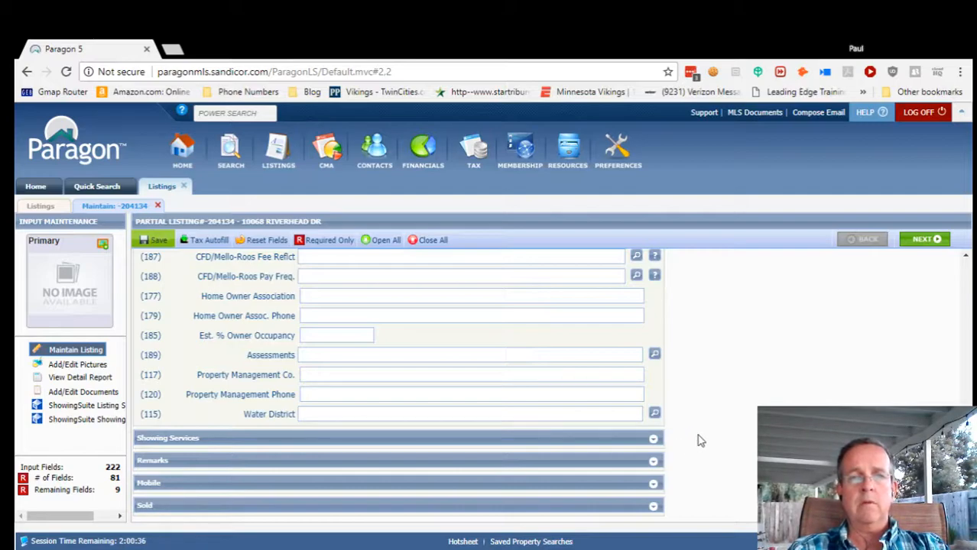
Set Enable Showing Scheduling to No under Showing Services, briefly opening and closing the Sold section.
click(655, 441)
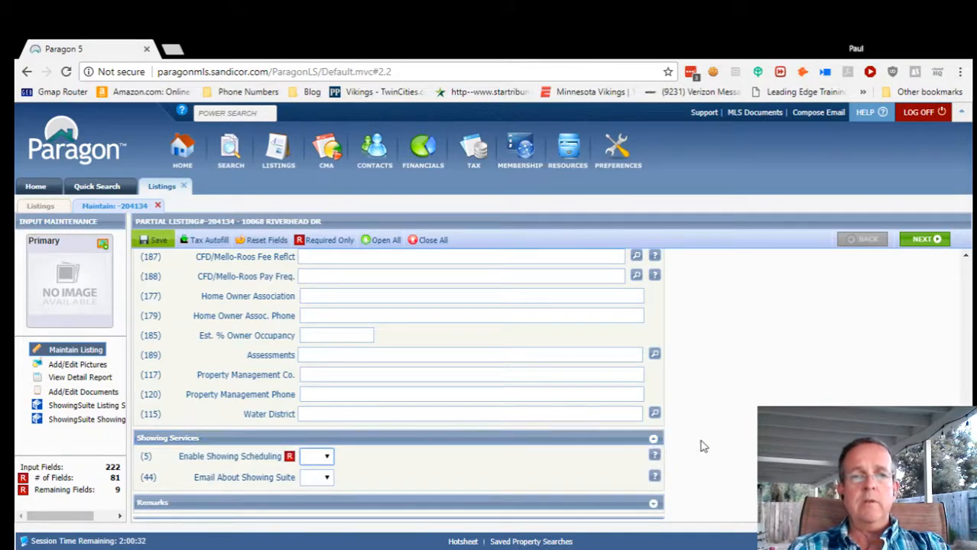
scroll(727, 451, down, 1)
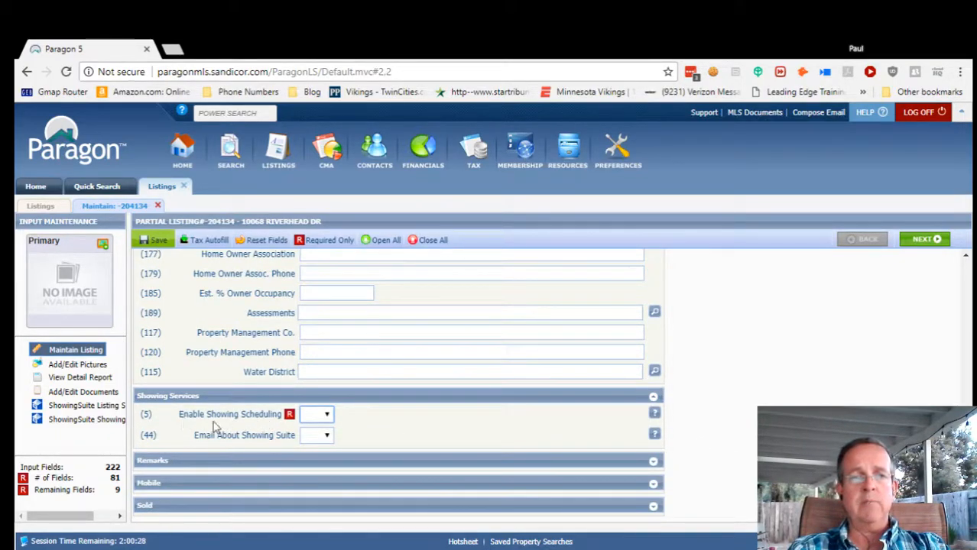
click(325, 441)
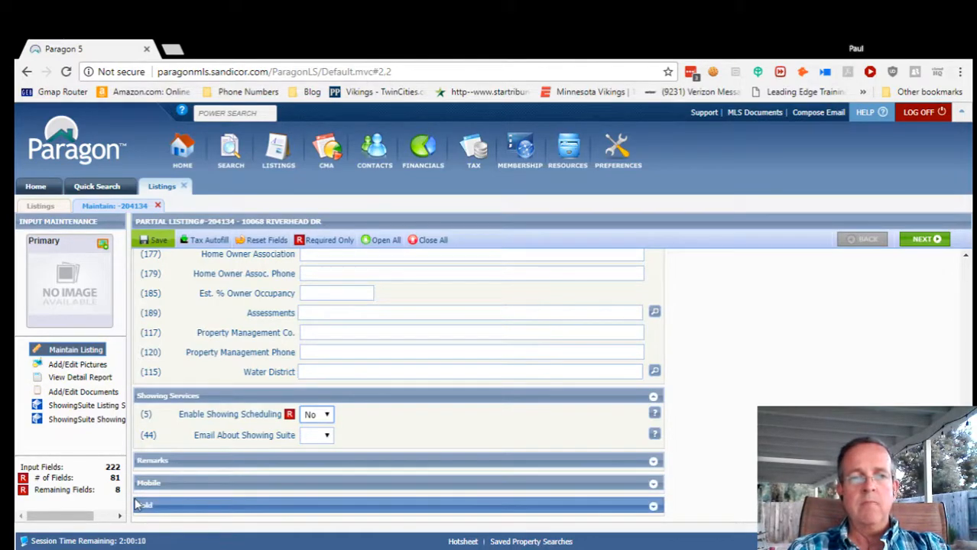
click(654, 507)
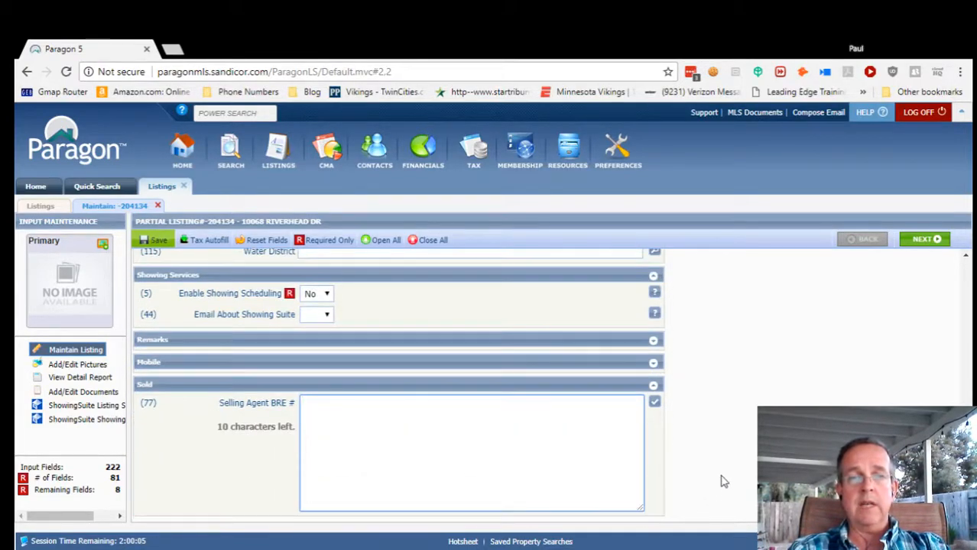
click(653, 386)
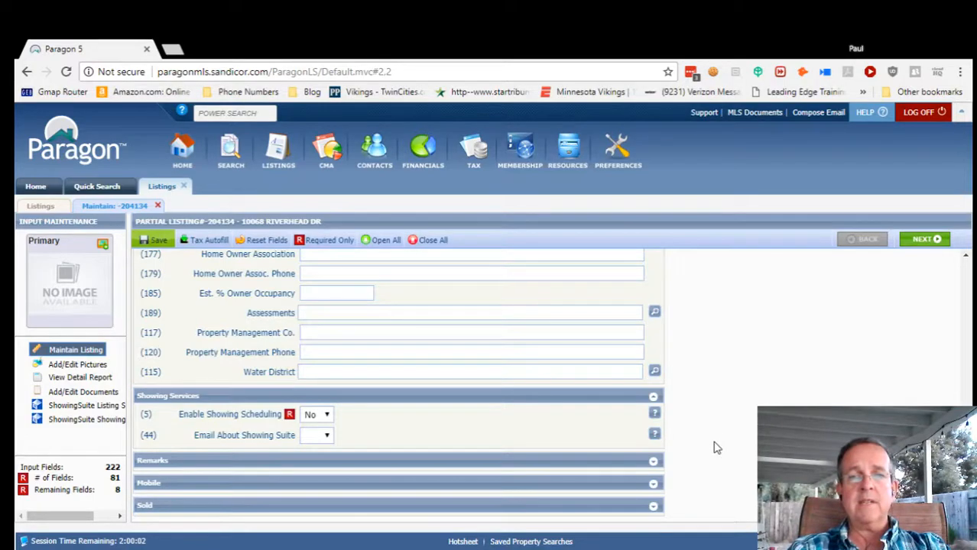
In Remarks, enter Confidential Remarks 'Really friendly dog on property, call first so owner can secure.'.
click(653, 463)
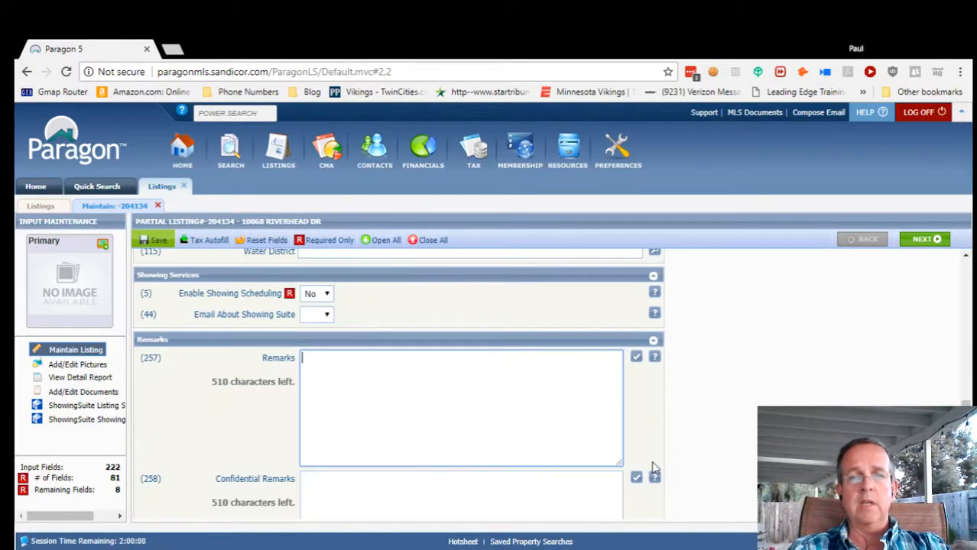
scroll(739, 463, down, 1)
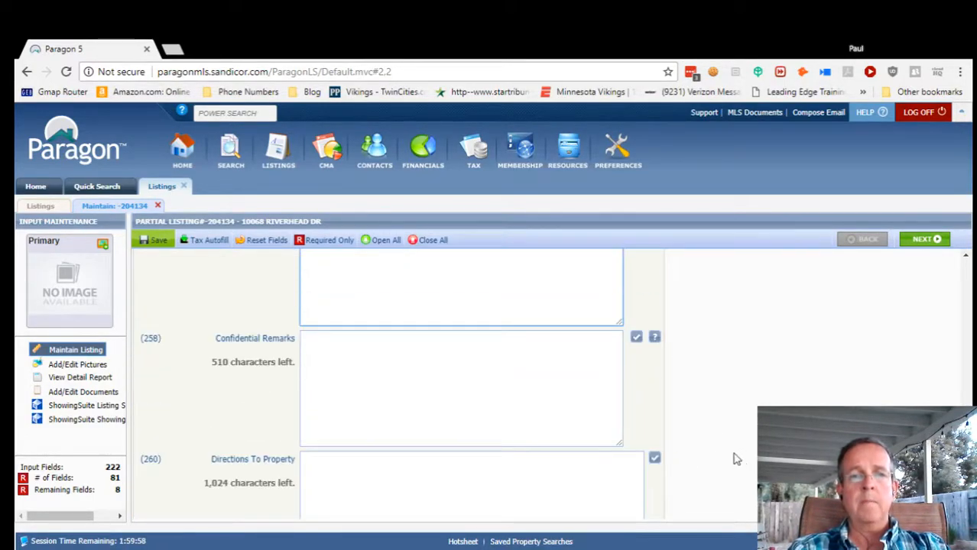
click(318, 358)
text(Reallly friendly dog )
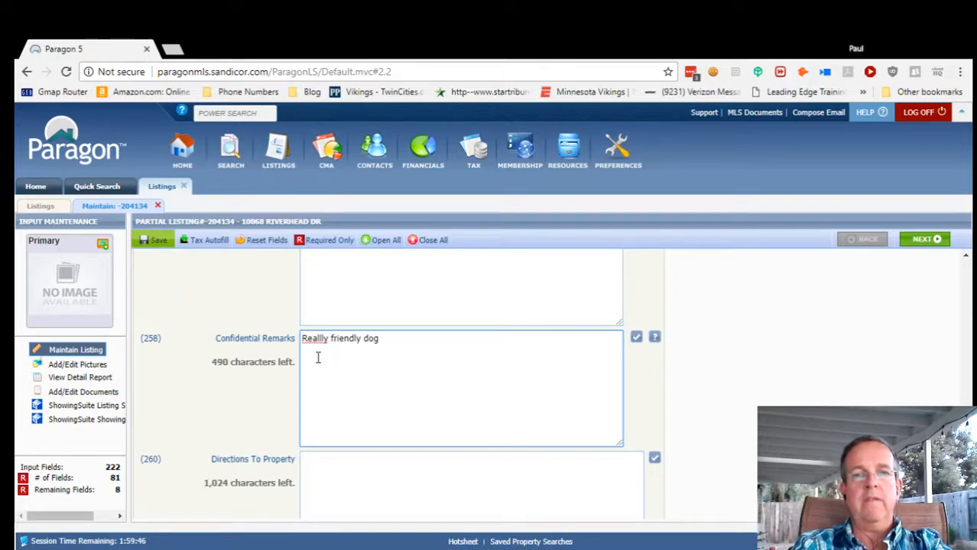
text(on propr)
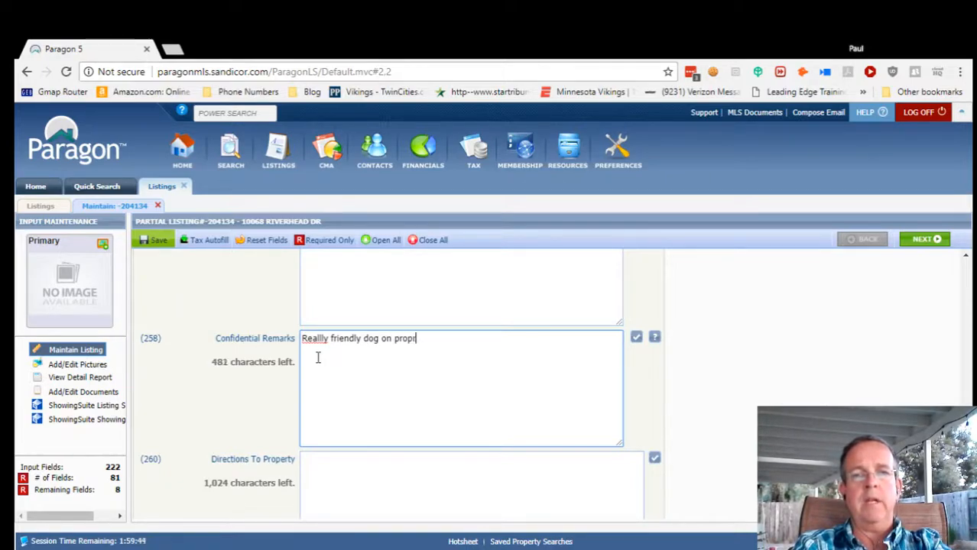
key(BackSpace)
text(ert)
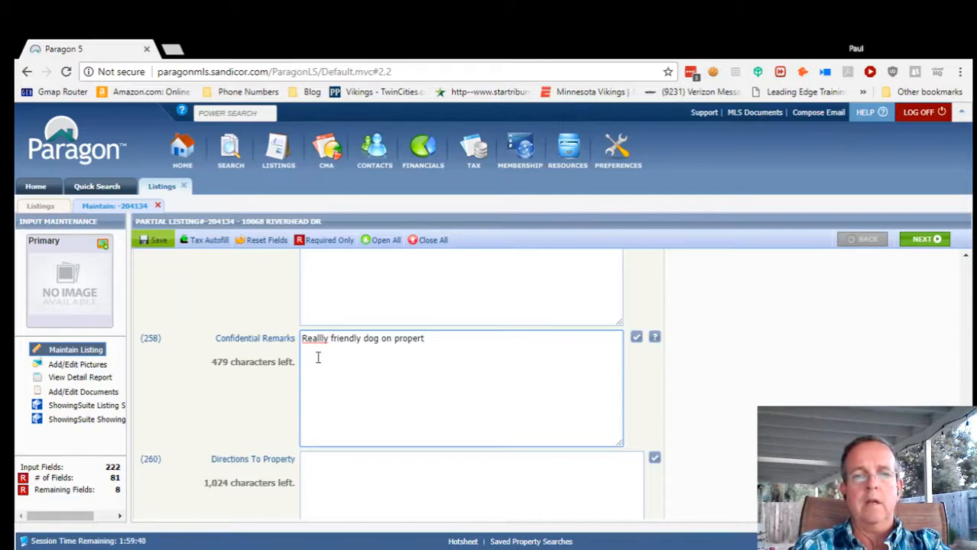
text(u, ca)
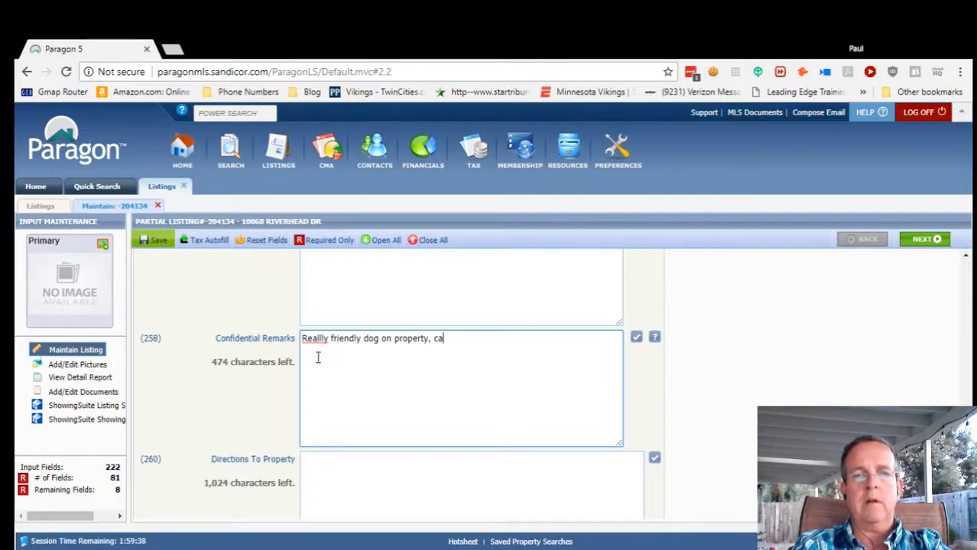
text(ll first so o)
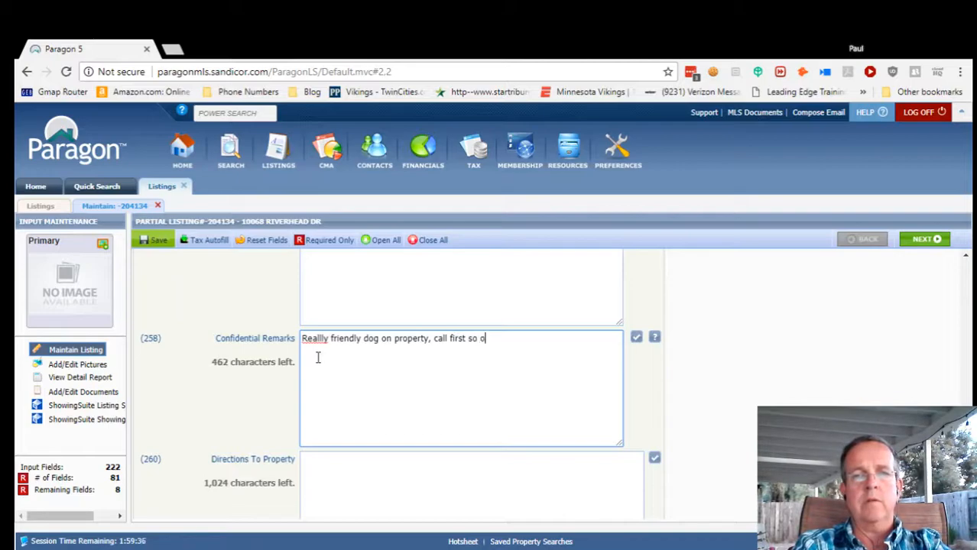
text(wner can secure.)
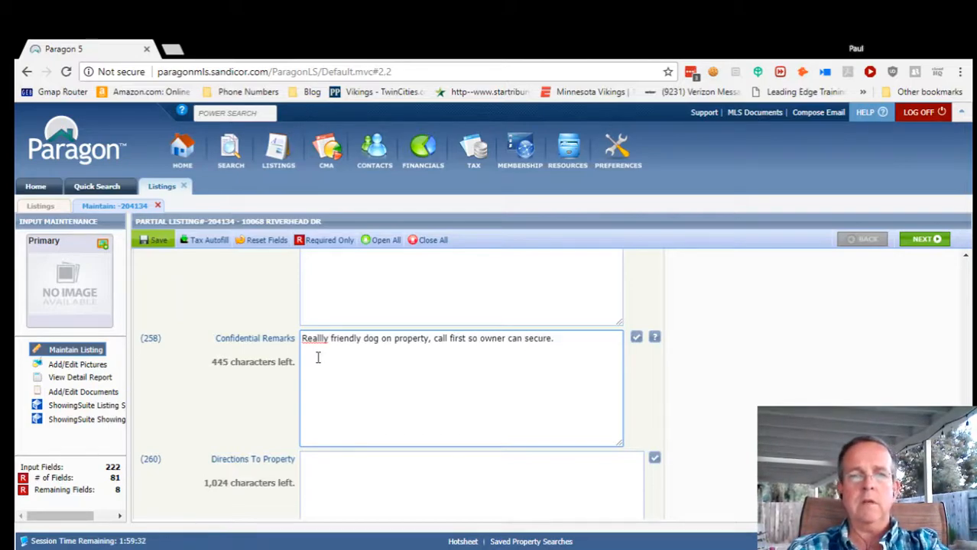
click(322, 340)
key(BackSpace)
scroll(428, 360, down, 1)
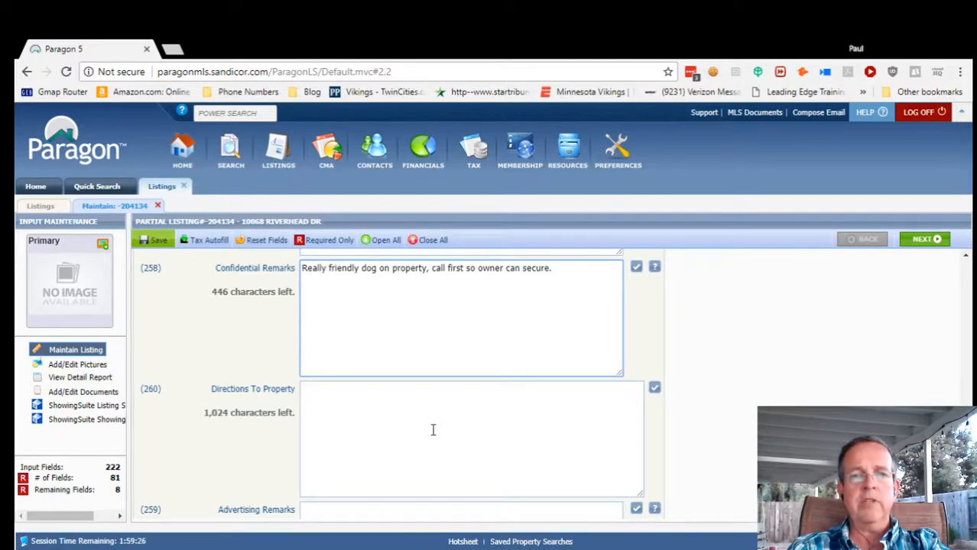
click(326, 400)
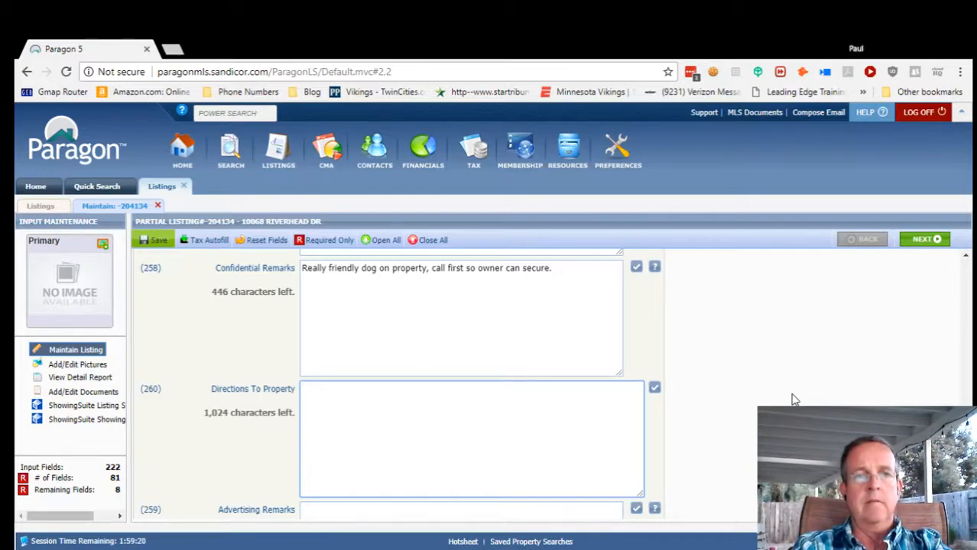
click(111, 189)
scroll(726, 428, up, 1)
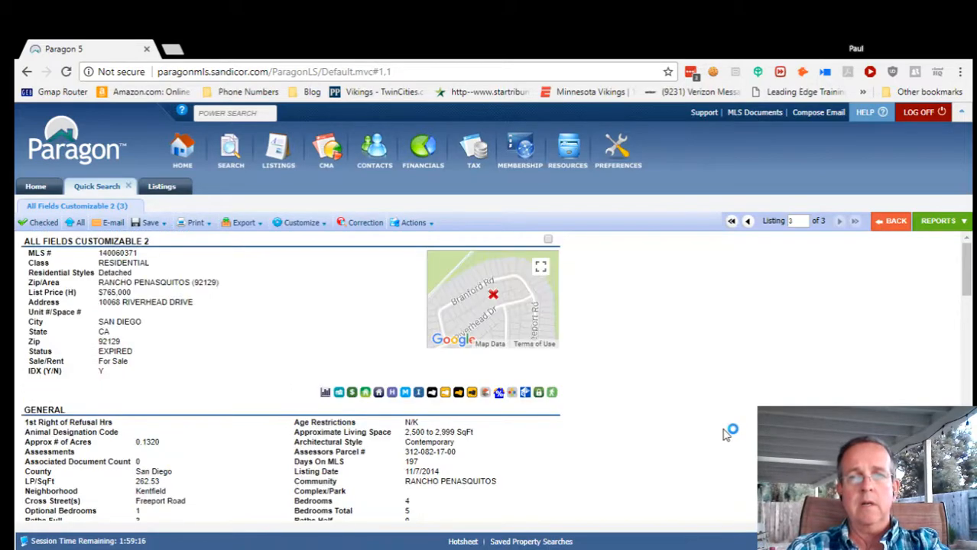
scroll(519, 305, down, 1)
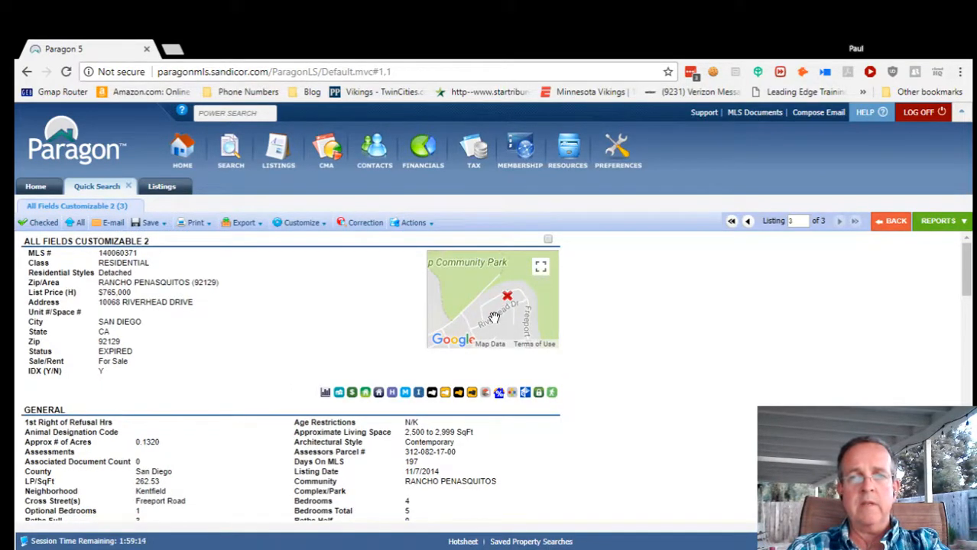
scroll(525, 320, down, 1)
mouse_move(521, 325)
mouse_down()
mouse_move(503, 280)
mouse_move(484, 266)
mouse_move(461, 331)
mouse_move(506, 335)
mouse_up()
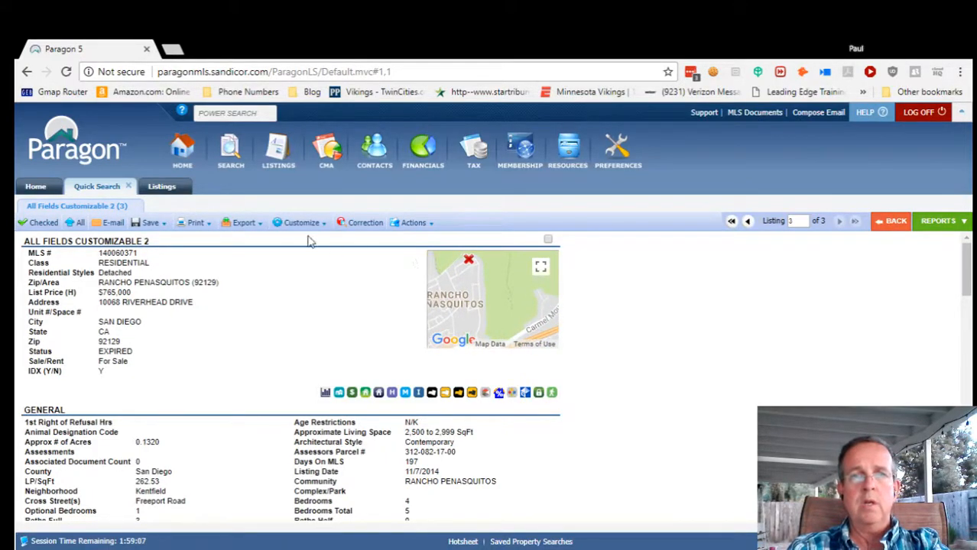
click(160, 188)
Type 'Carmel Mtn Rd, North on Freeport, top of hill, turn West, house on right.' as the directions.
click(461, 416)
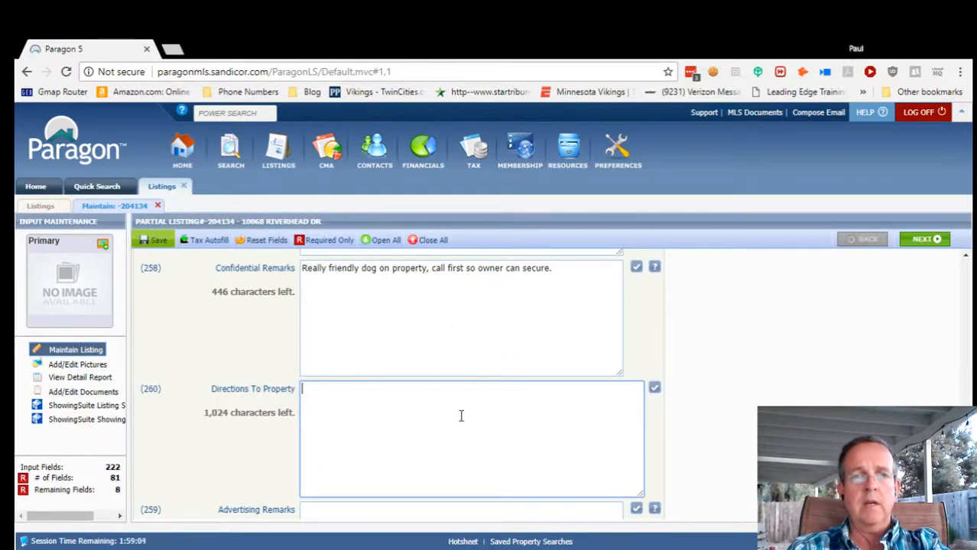
text(Carmel )
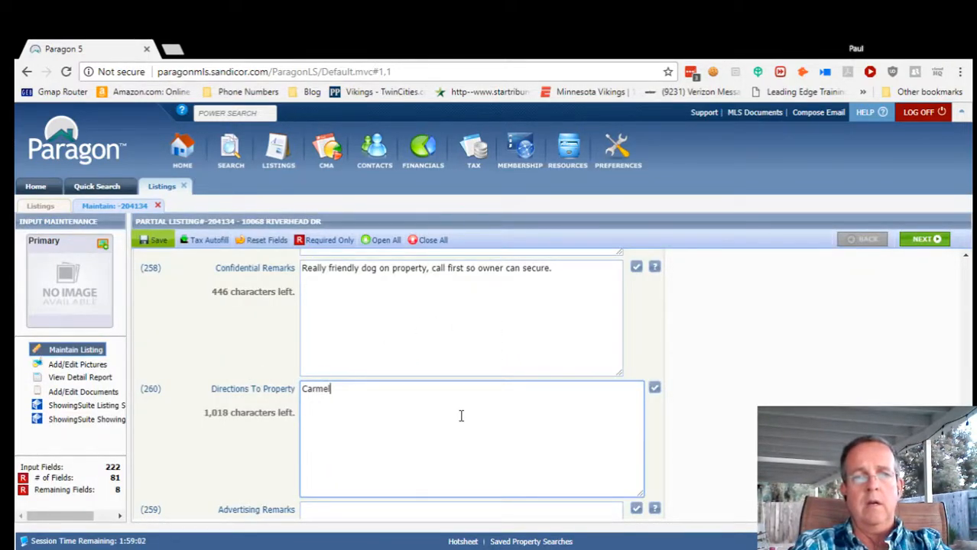
text(Mtn R)
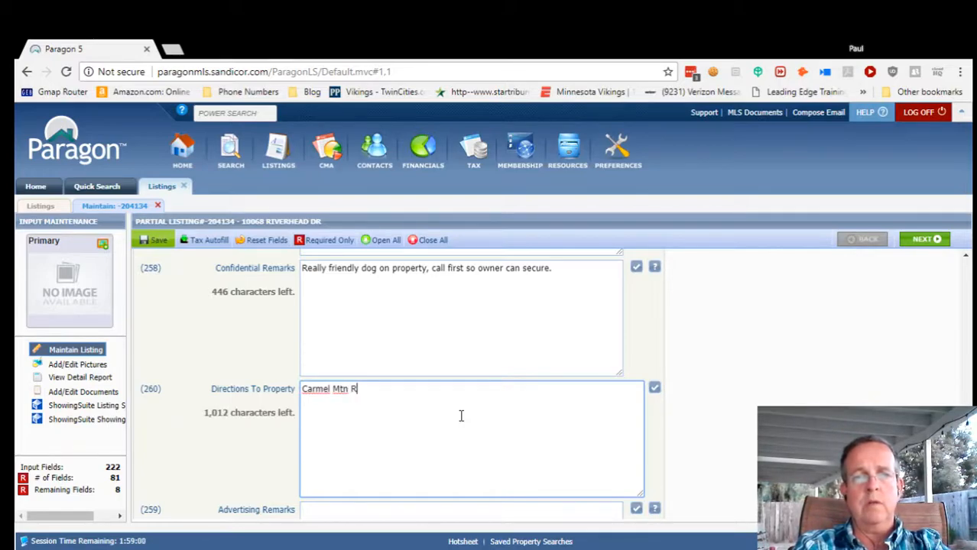
text(d, )
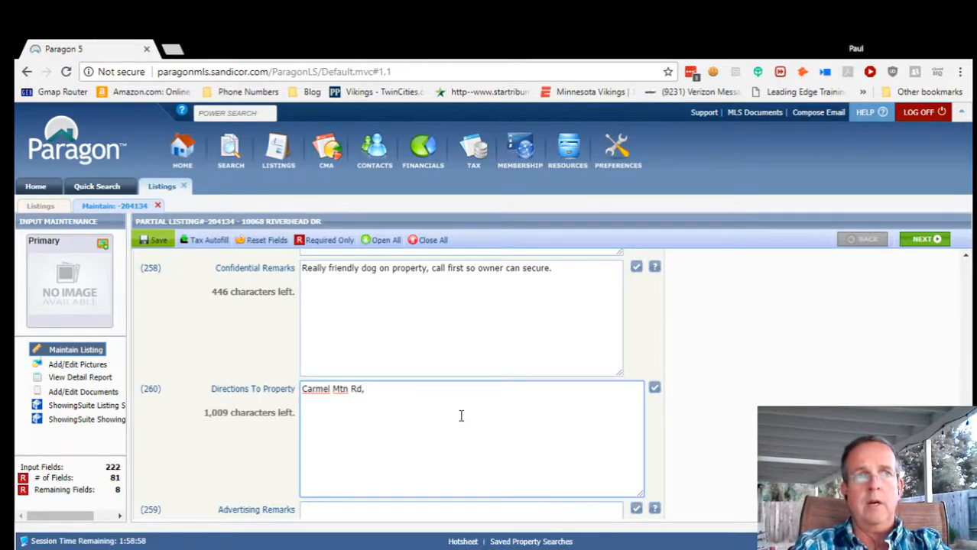
text(North )
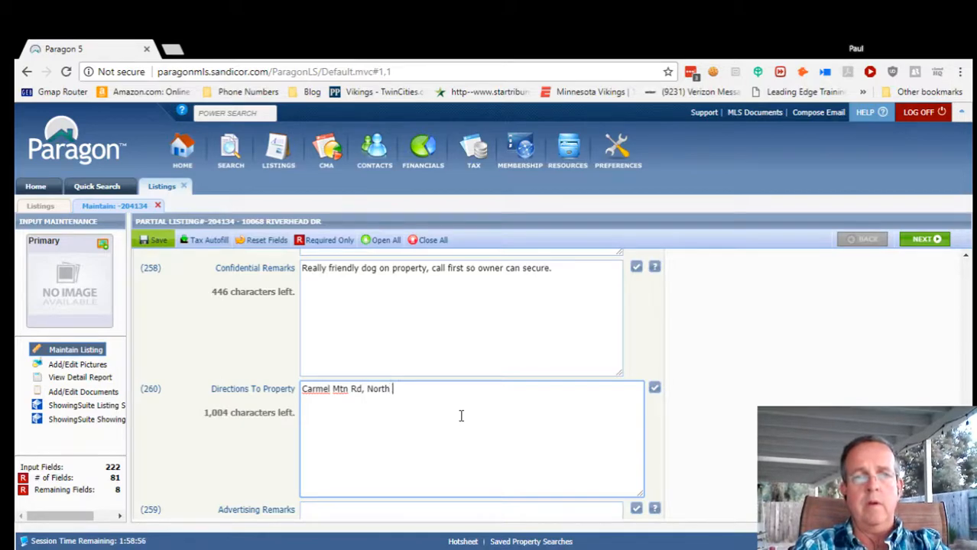
text(on Freepo)
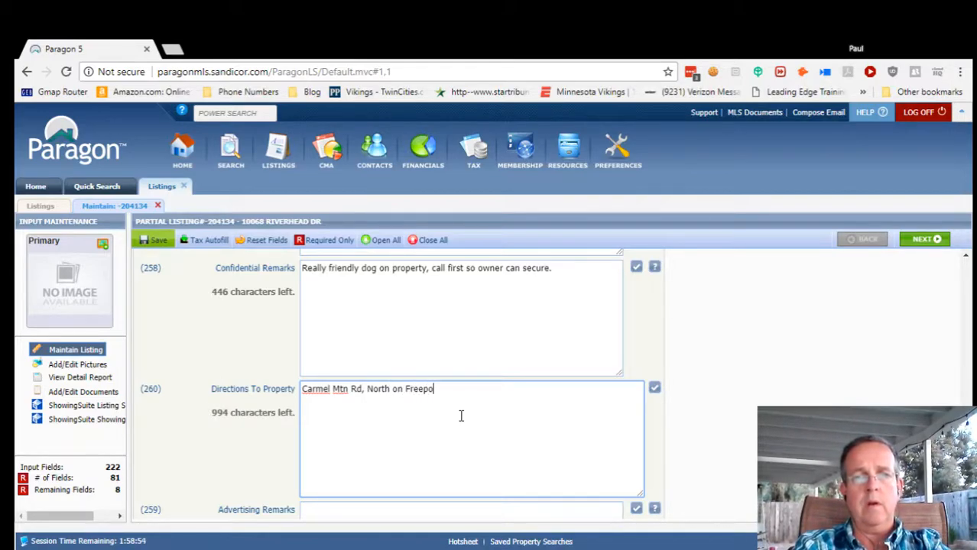
text(rt. top fo)
key(BackSpace)
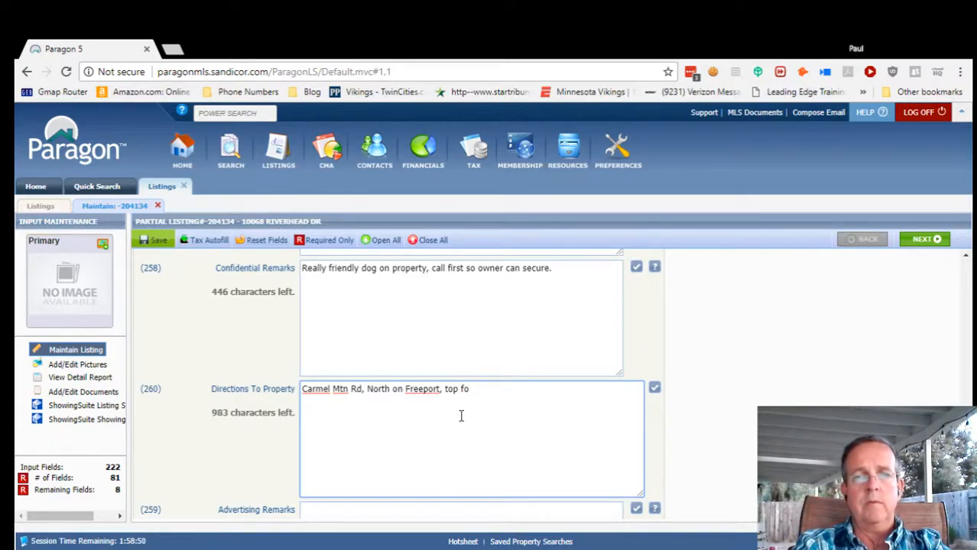
text(of N)
key(BackSpace)
key(BackSpace)
key(BackSpace)
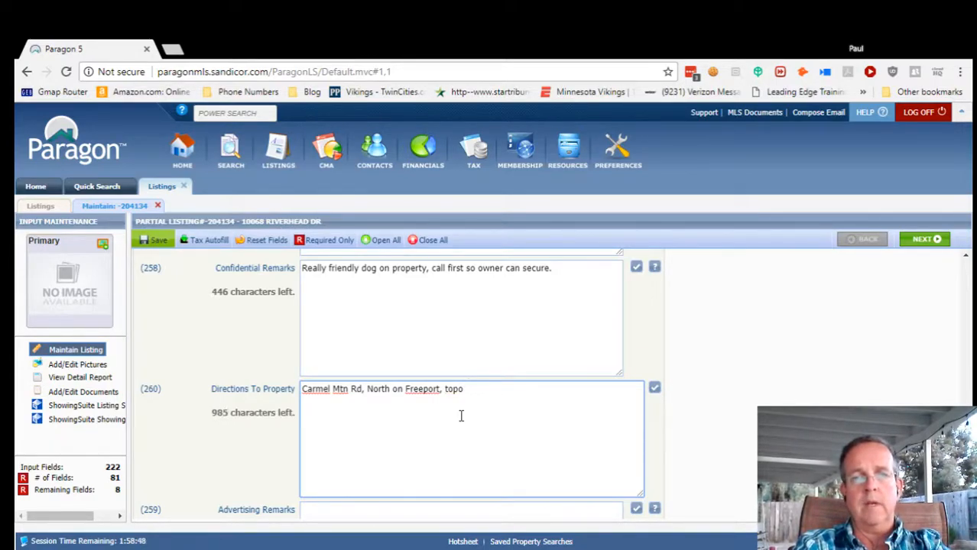
text(of hill, tur)
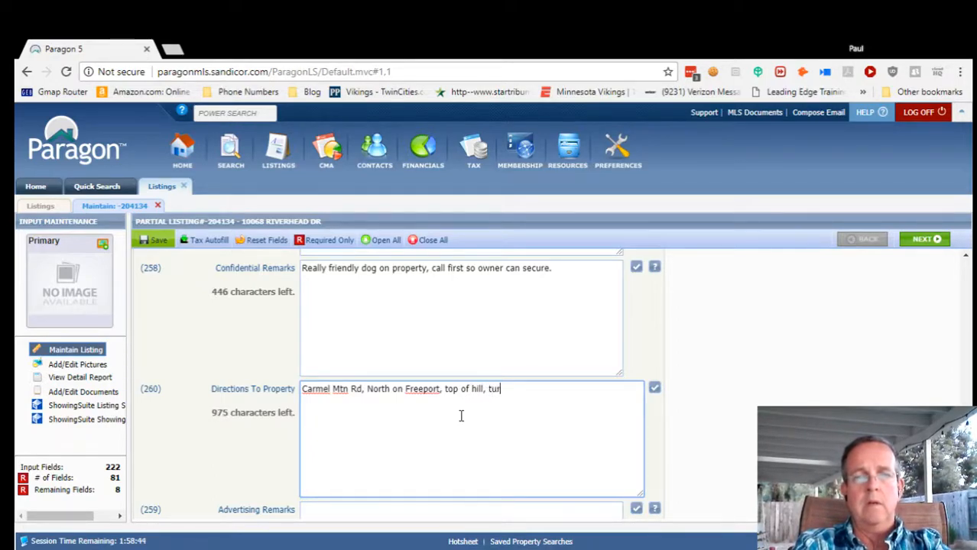
text(n W)
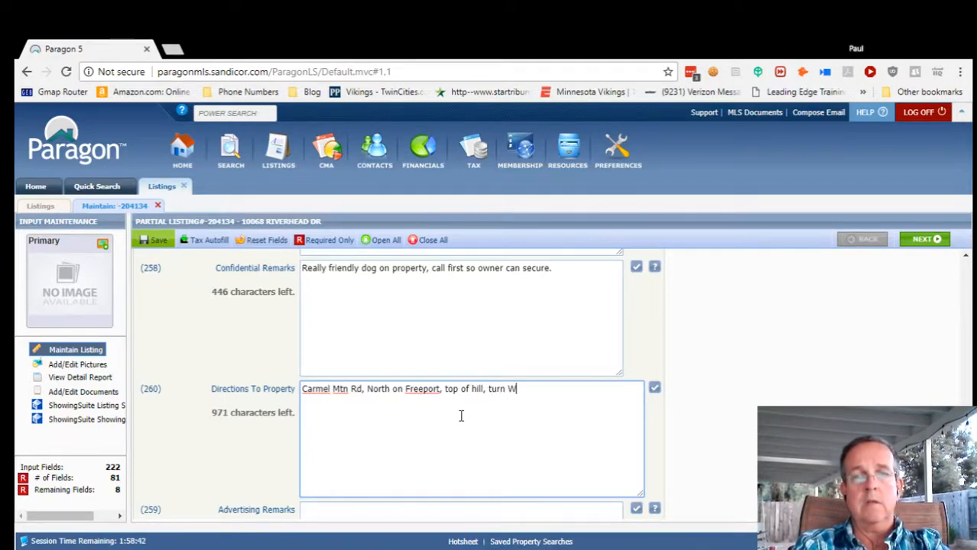
text(est, house on right.)
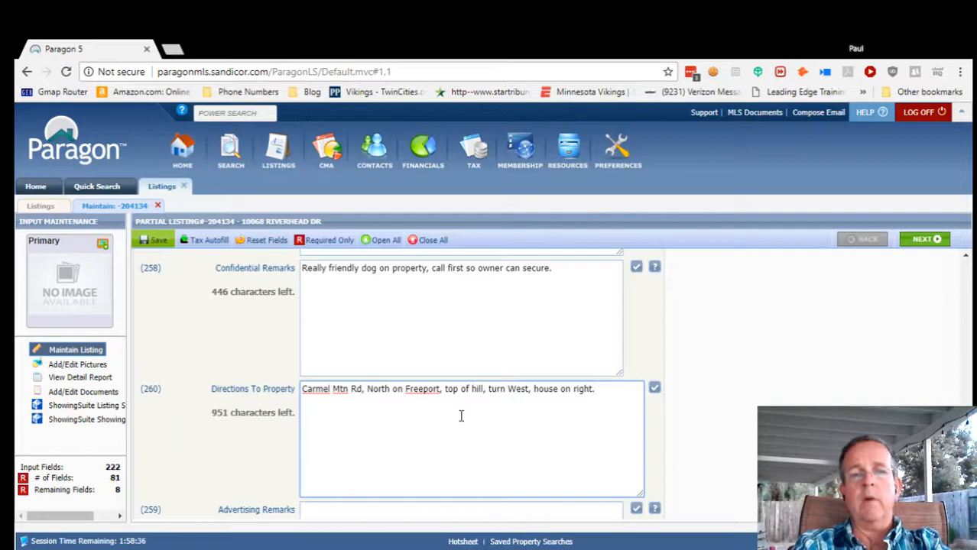
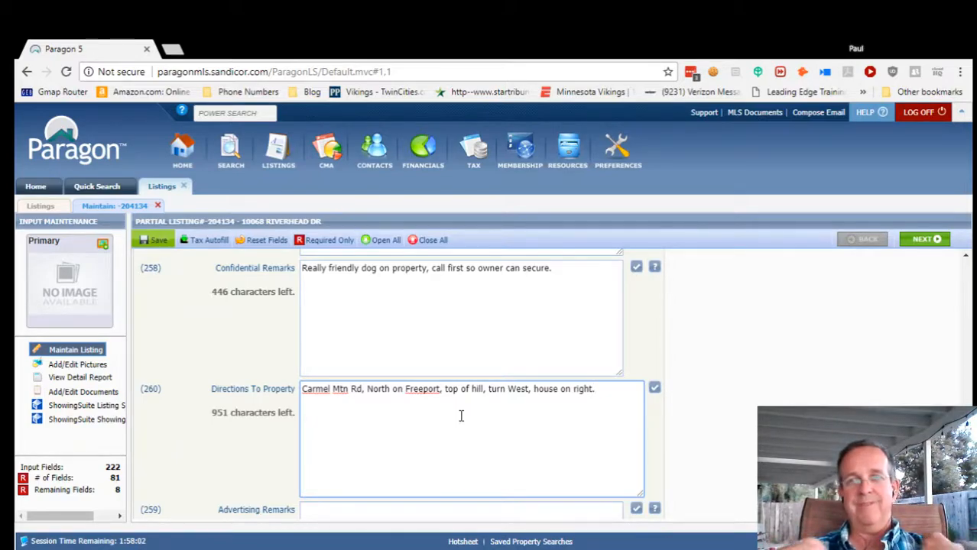
Enter a Showing Instructions note telling agents to call the listing agent.
scroll(565, 429, down, 1)
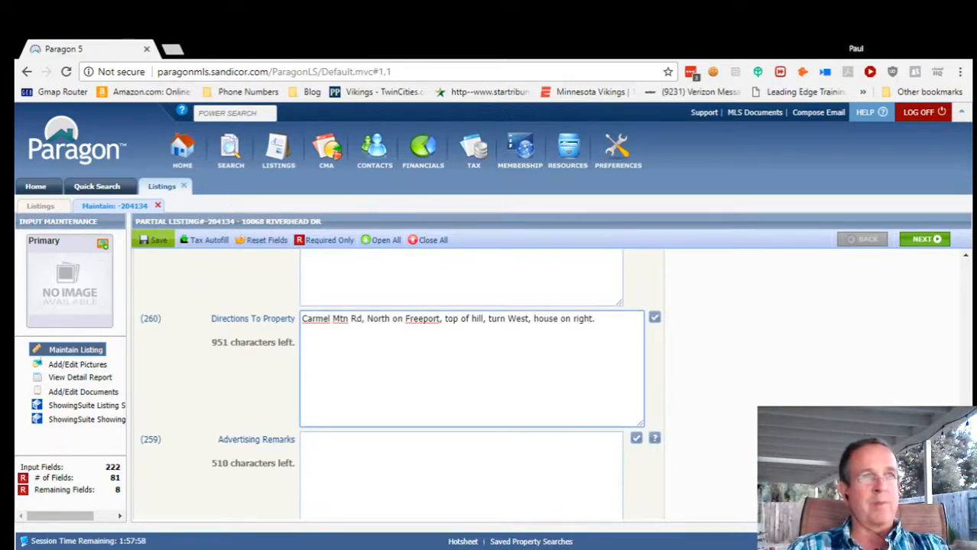
scroll(471, 382, down, 2)
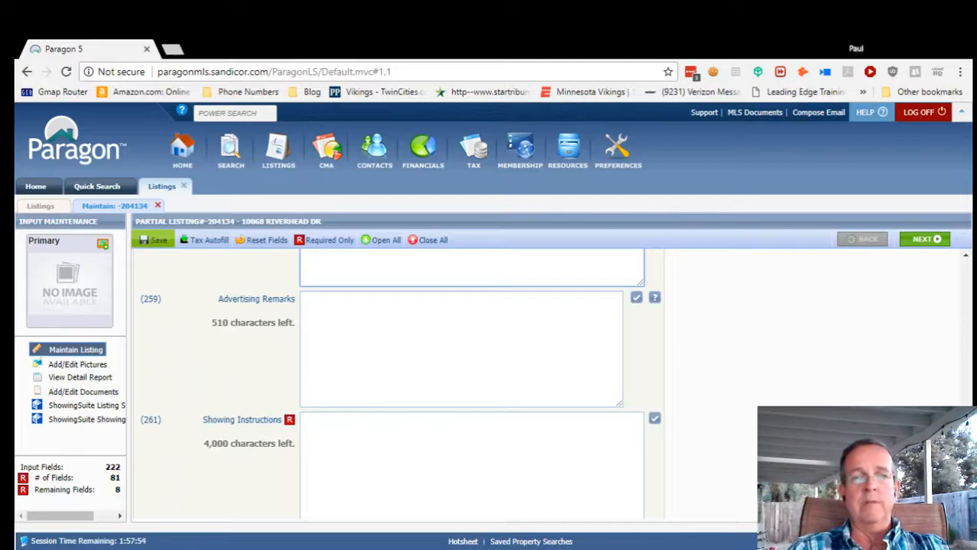
click(365, 430)
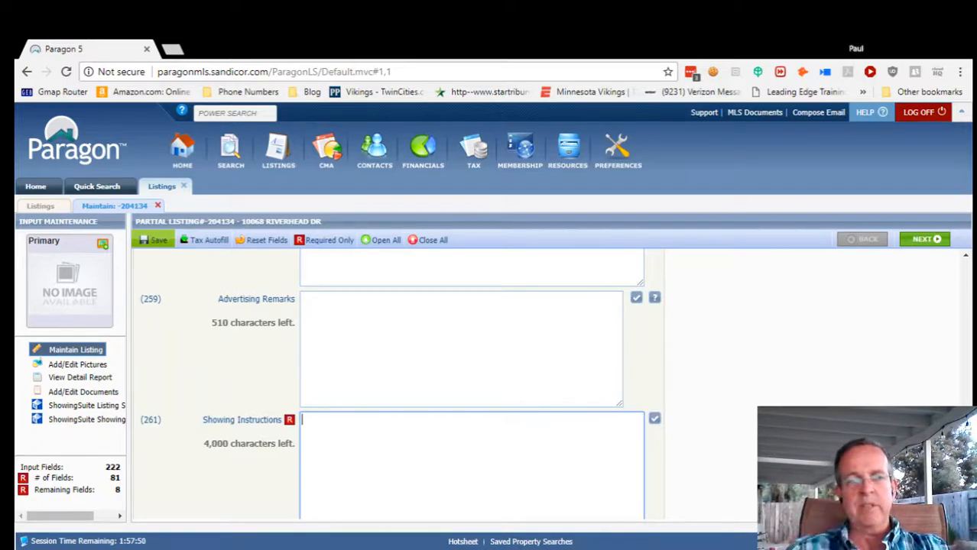
text(Call Paul)
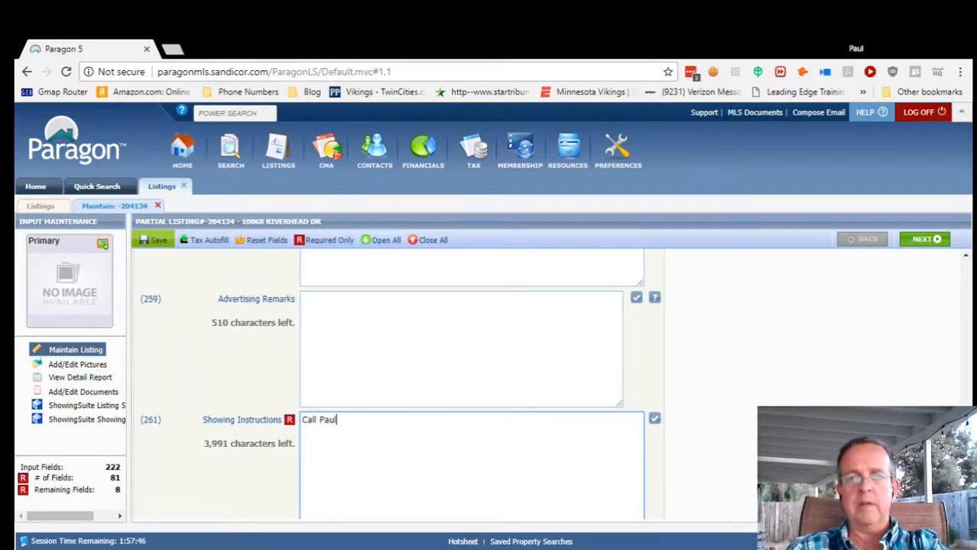
Bring up the lookup list of choices for the Occupied field.
scroll(942, 406, down, 3)
scroll(635, 405, down, 1)
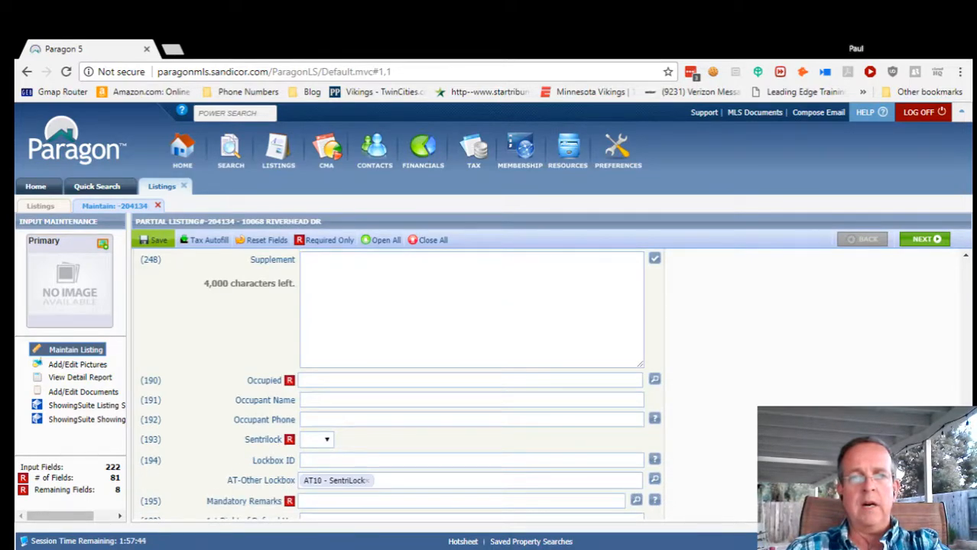
click(656, 383)
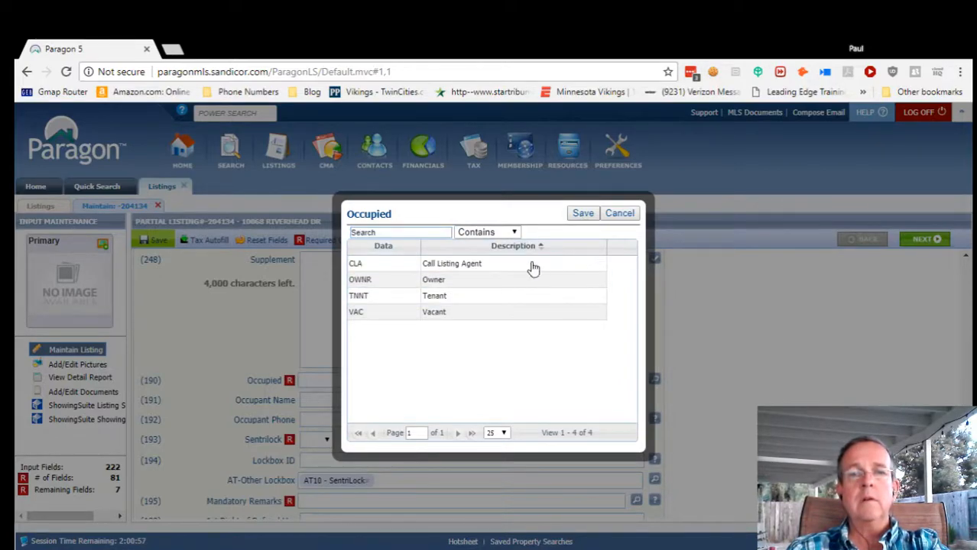
Set Occupied to OWNR - Owner and enter the occupant's first name.
click(458, 282)
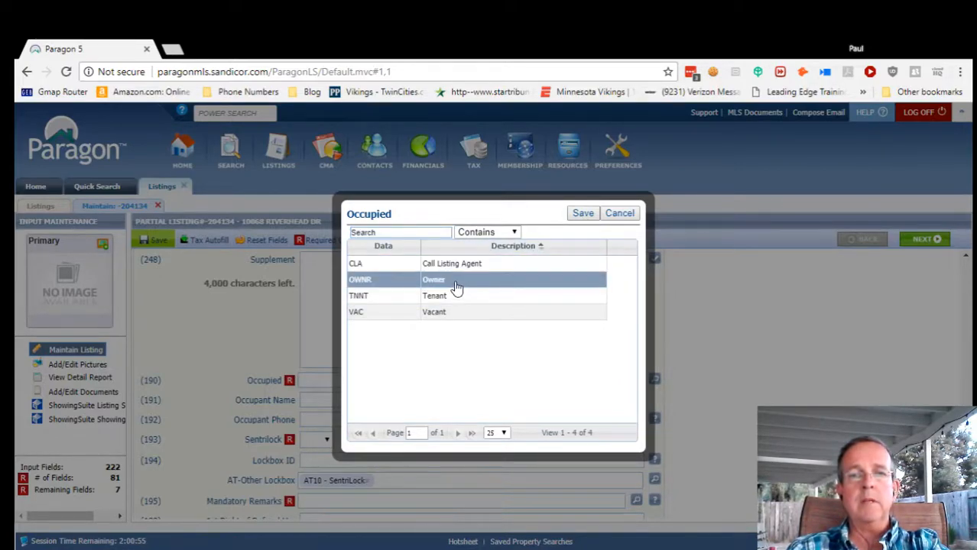
click(582, 213)
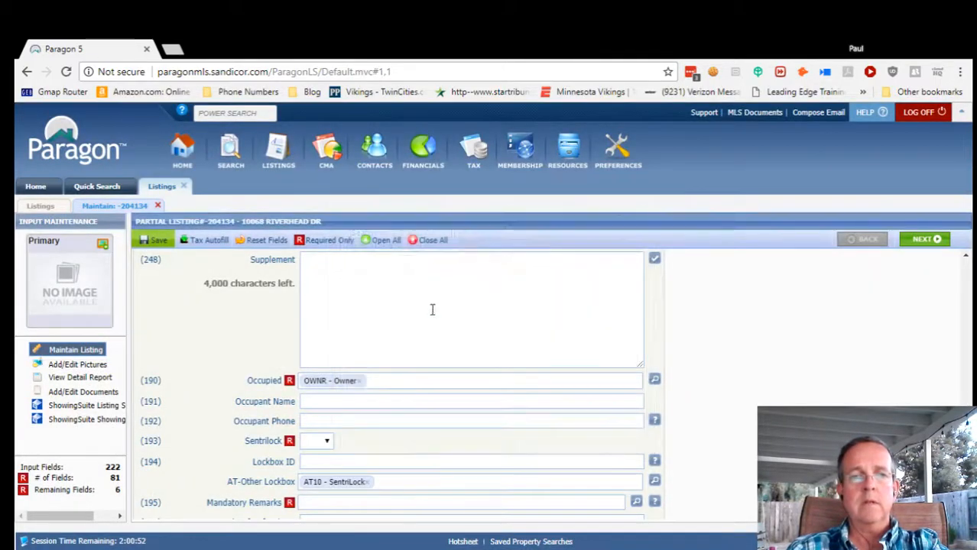
click(316, 403)
text(D)
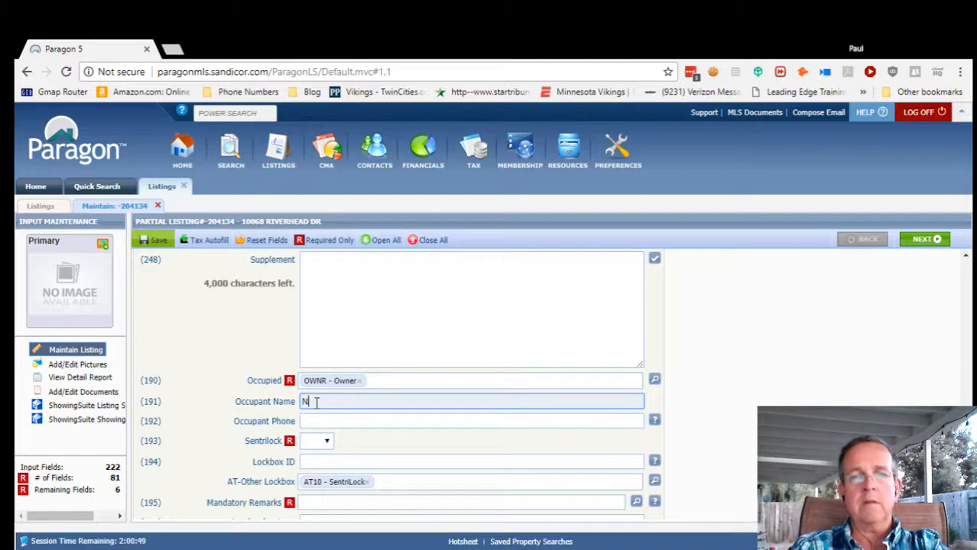
key(BackSpace)
text(Doug)
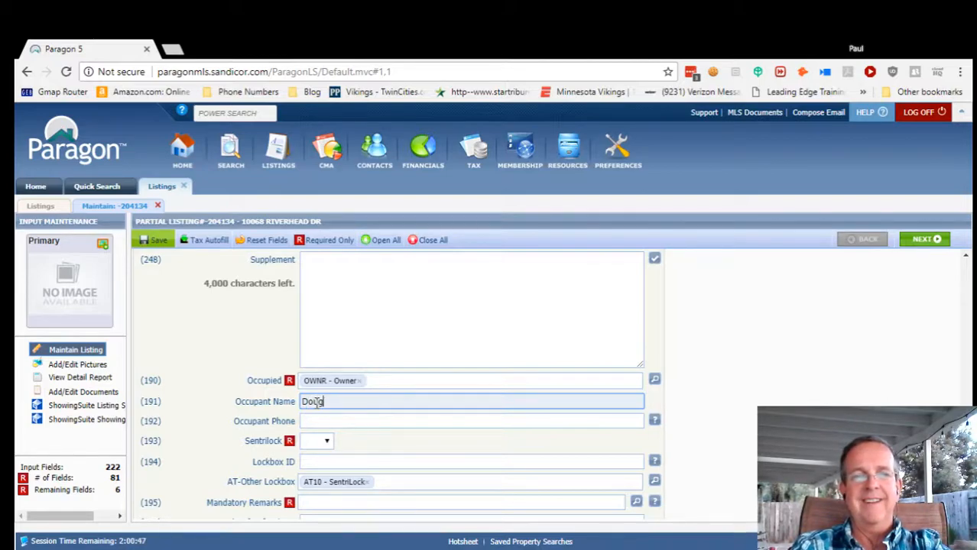
Set the Sentrilock field to Yes.
click(342, 426)
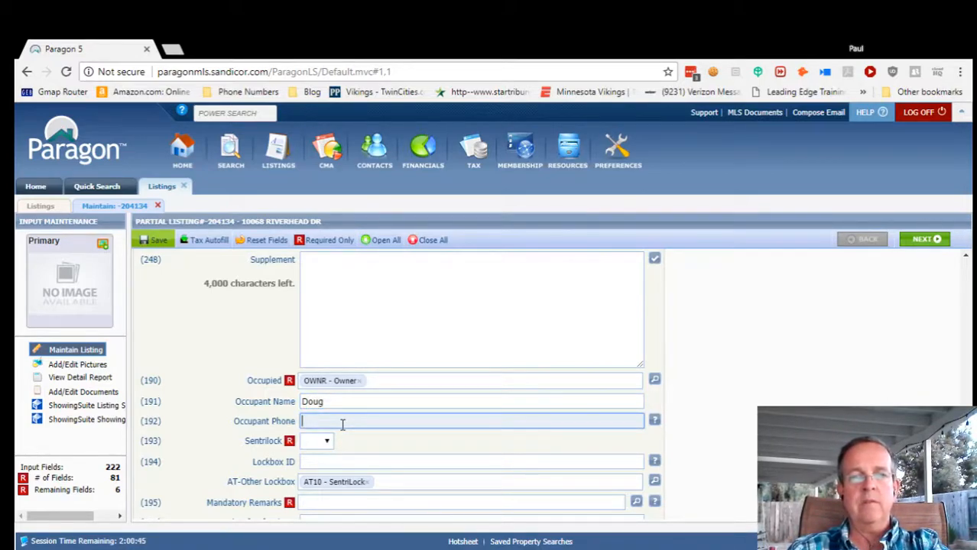
key(Tab)
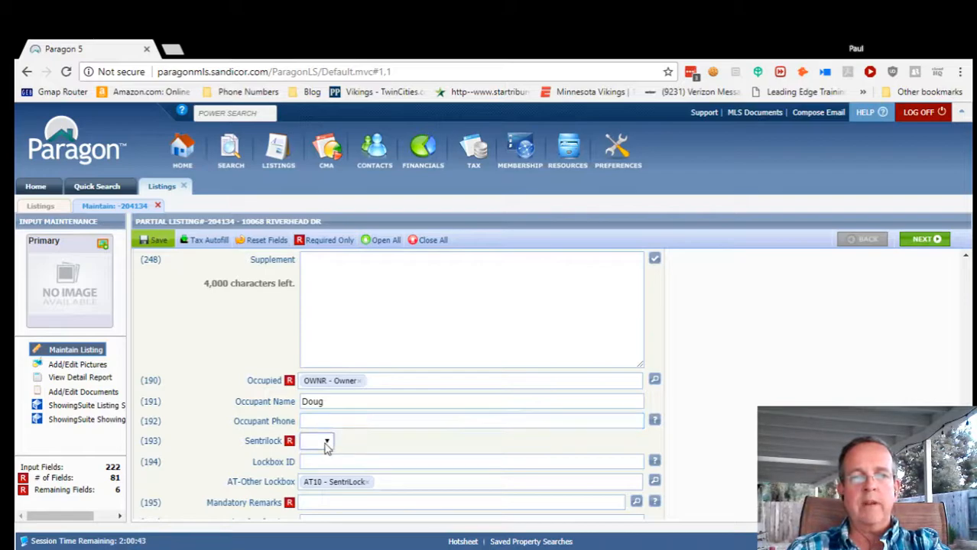
key(y)
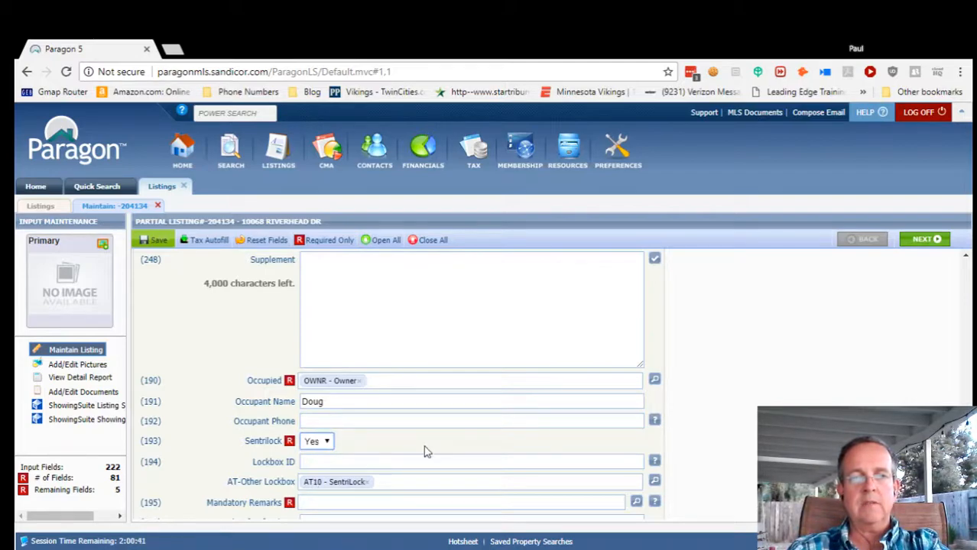
scroll(348, 462, down, 1)
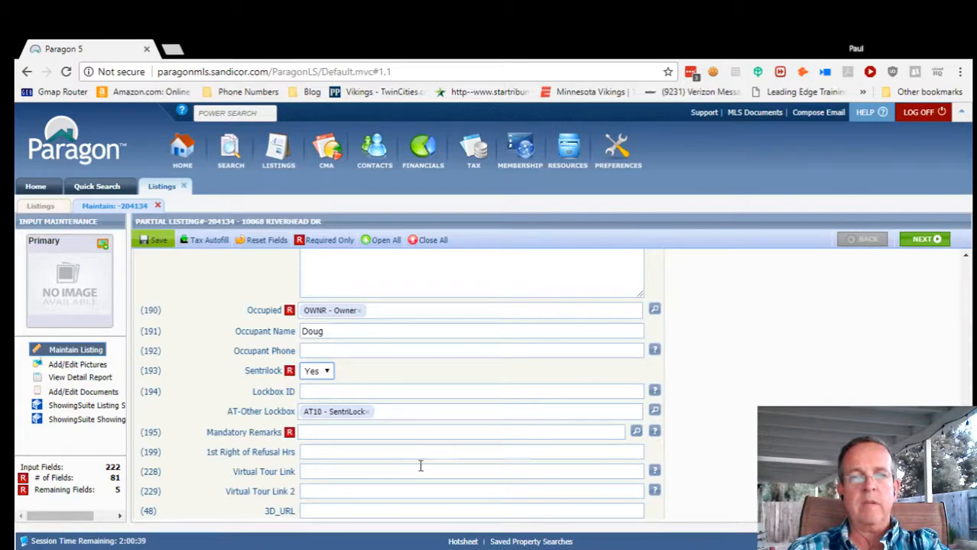
Choose NK - None Known from the Mandatory Remarks lookup and save it.
click(636, 431)
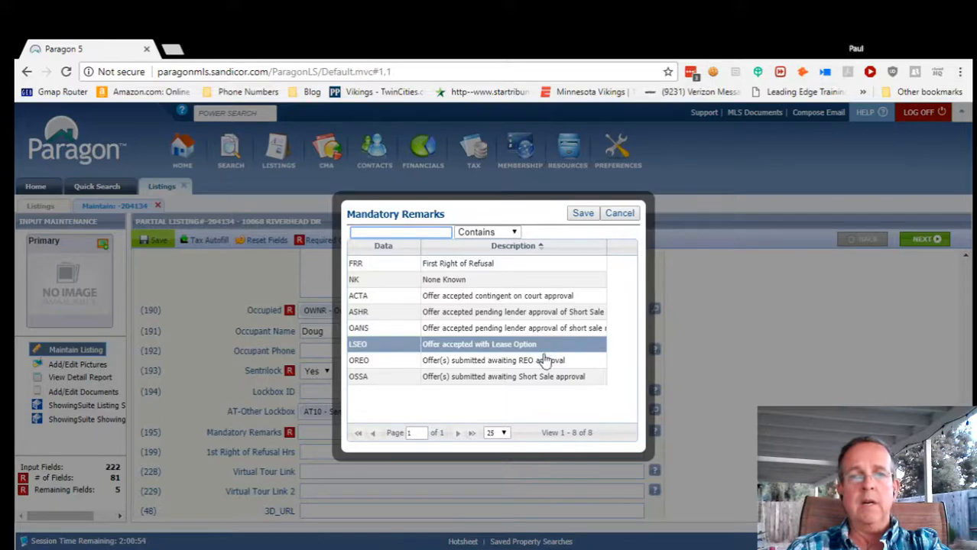
click(456, 284)
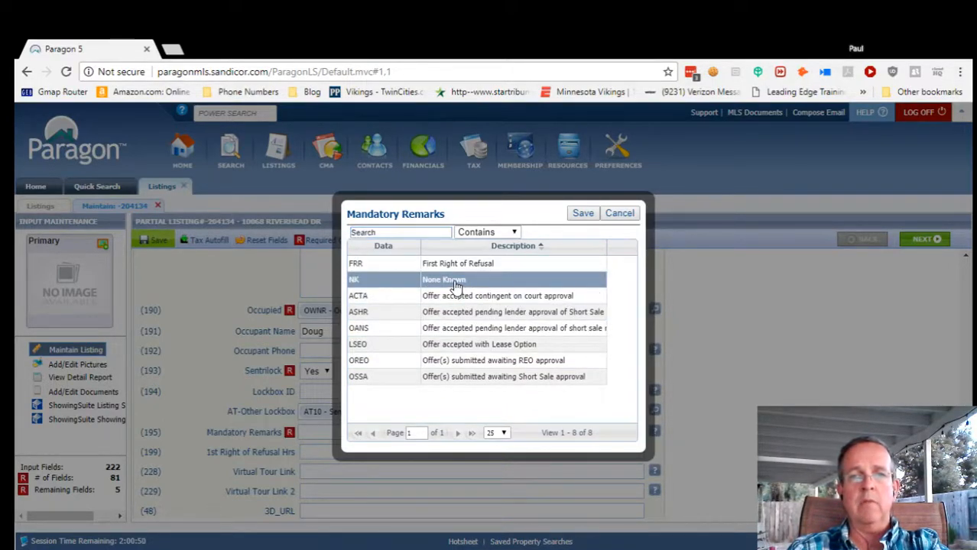
click(583, 216)
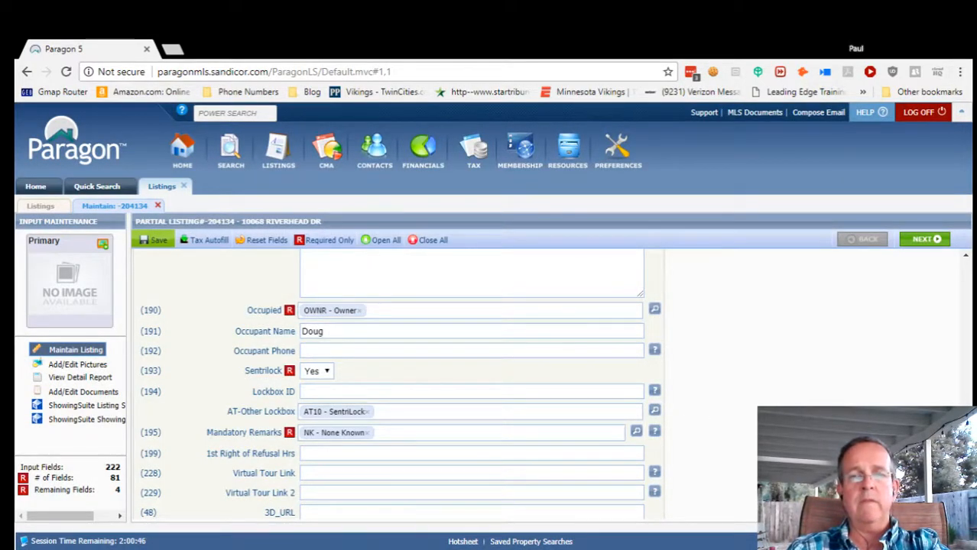
scroll(726, 451, down, 1)
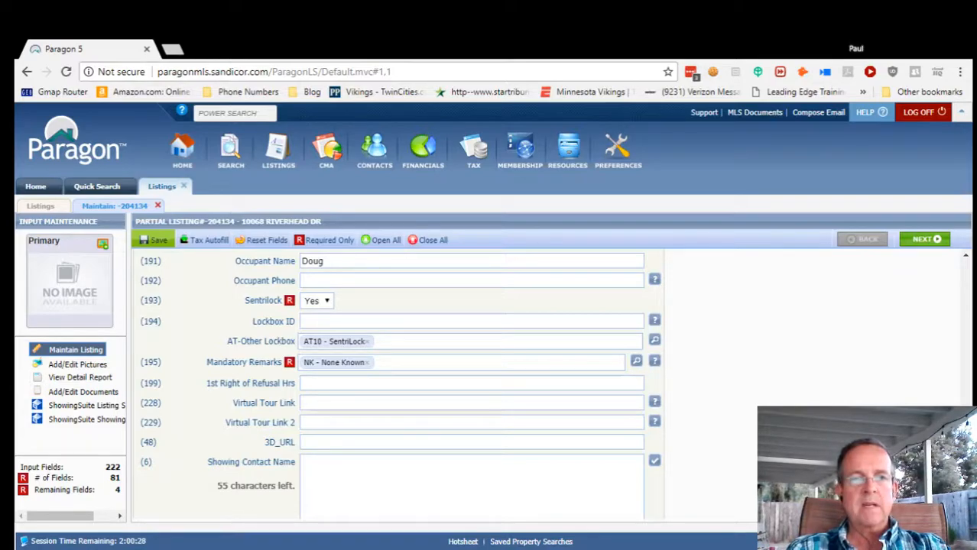
scroll(459, 367, down, 1)
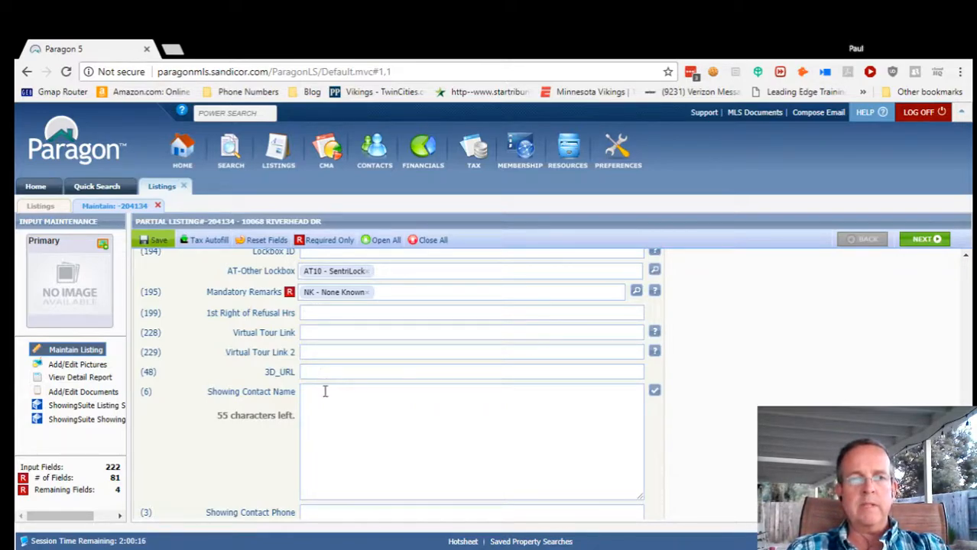
scroll(366, 413, down, 1)
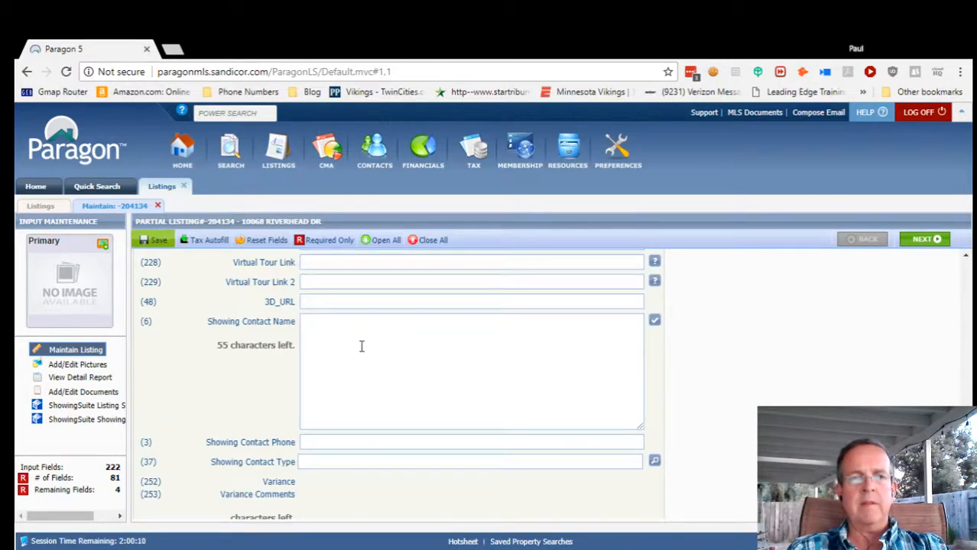
scroll(382, 381, down, 1)
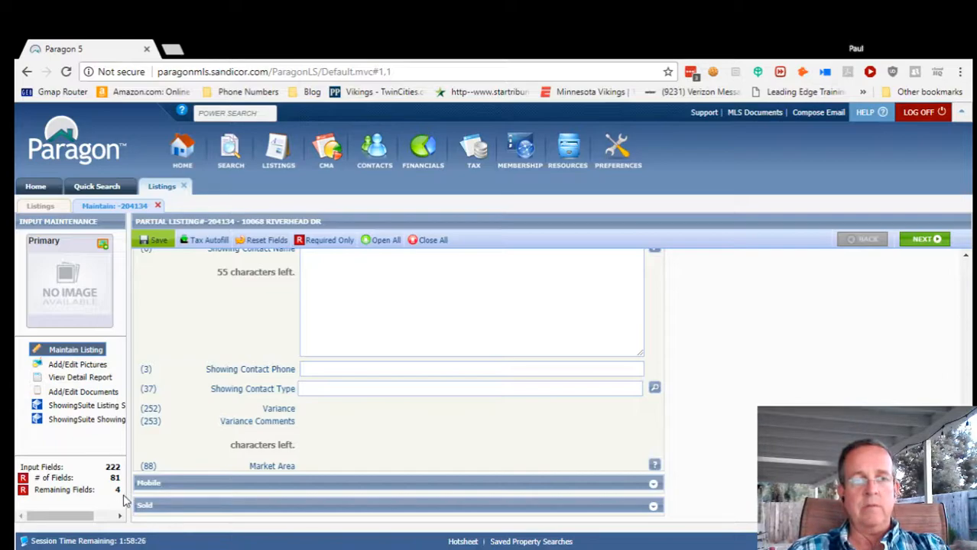
Save the Riverhead Dr listing as a partial listing and finish to Partial Listings.
click(151, 242)
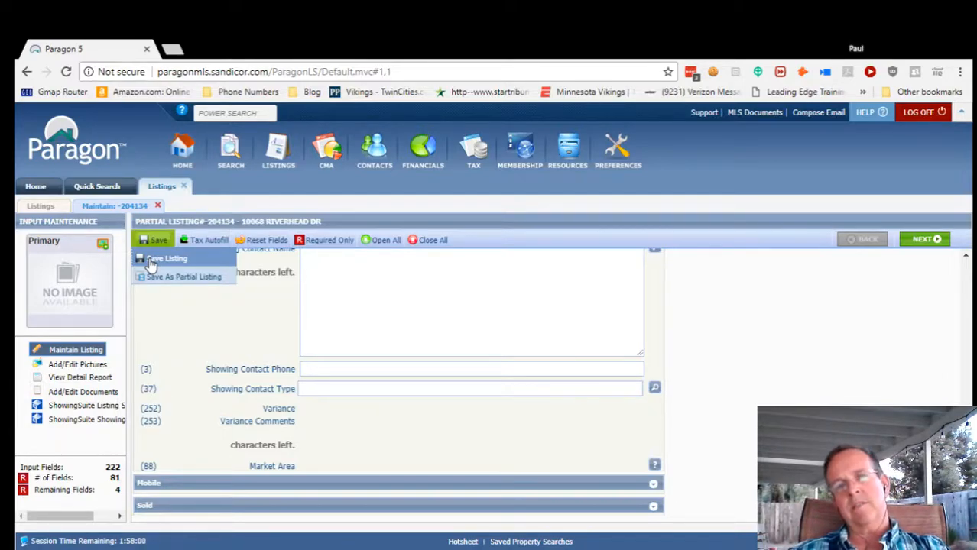
click(193, 279)
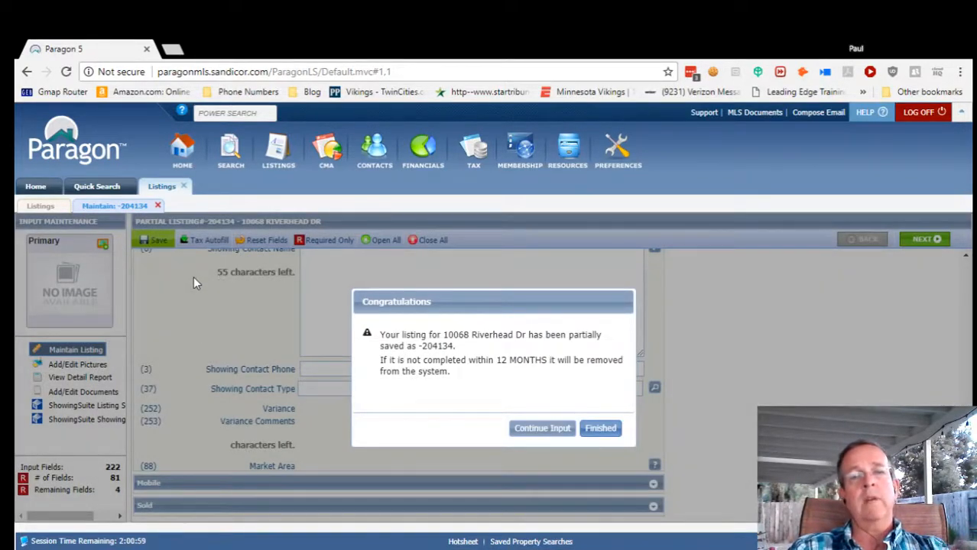
click(600, 430)
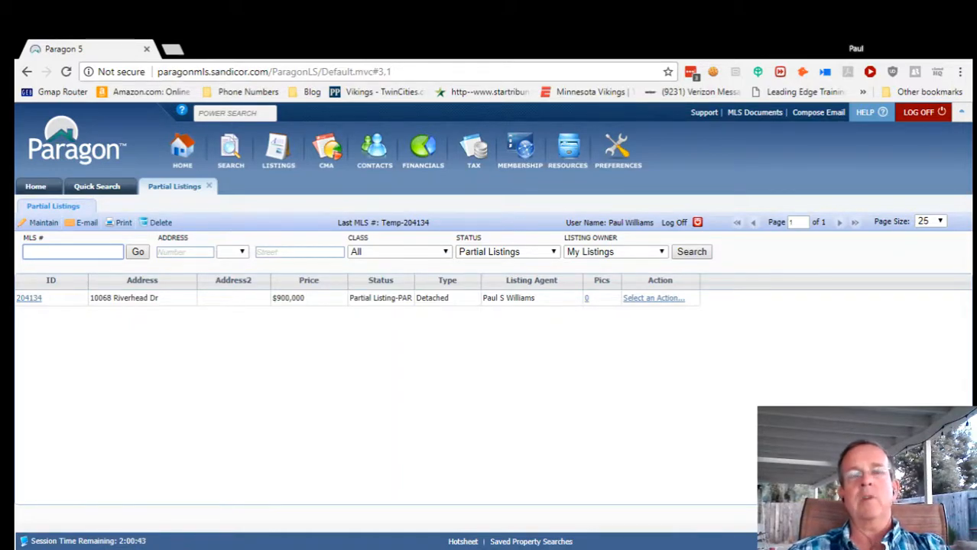
click(682, 547)
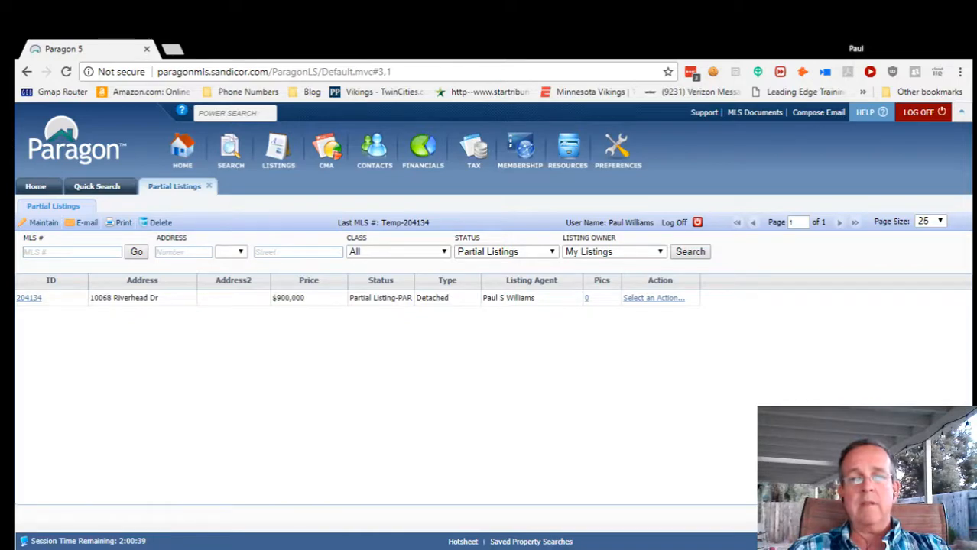